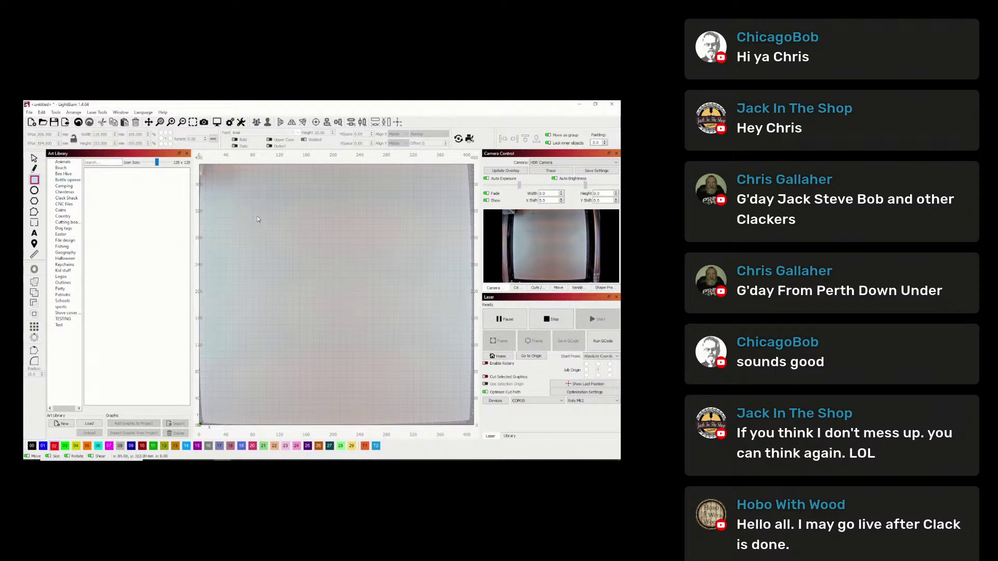
- Draw a tall rectangle left of the workspace's centre and set its size to 90 mm wide by 160 mm high
drag(239, 202, 332, 374)
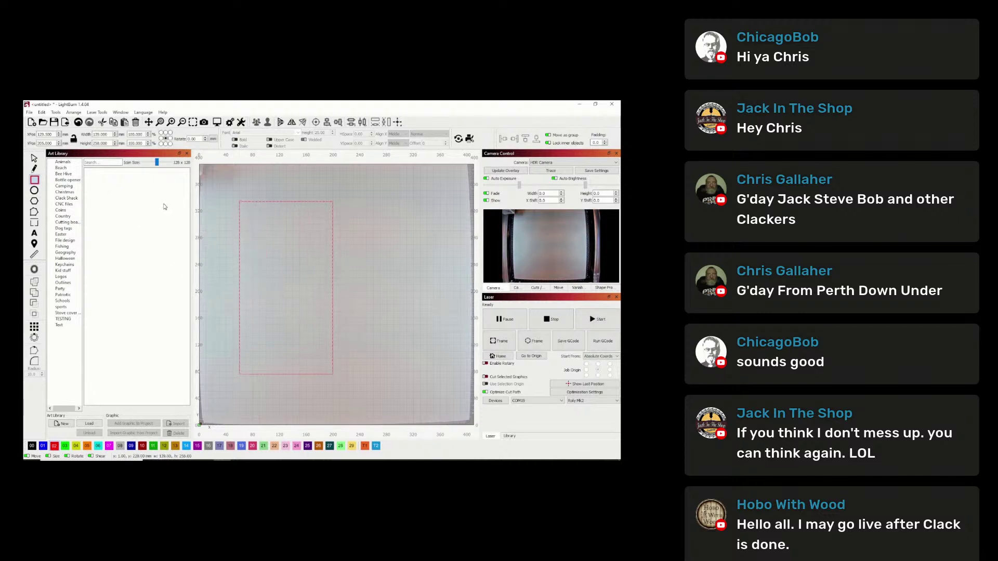
key(Escape)
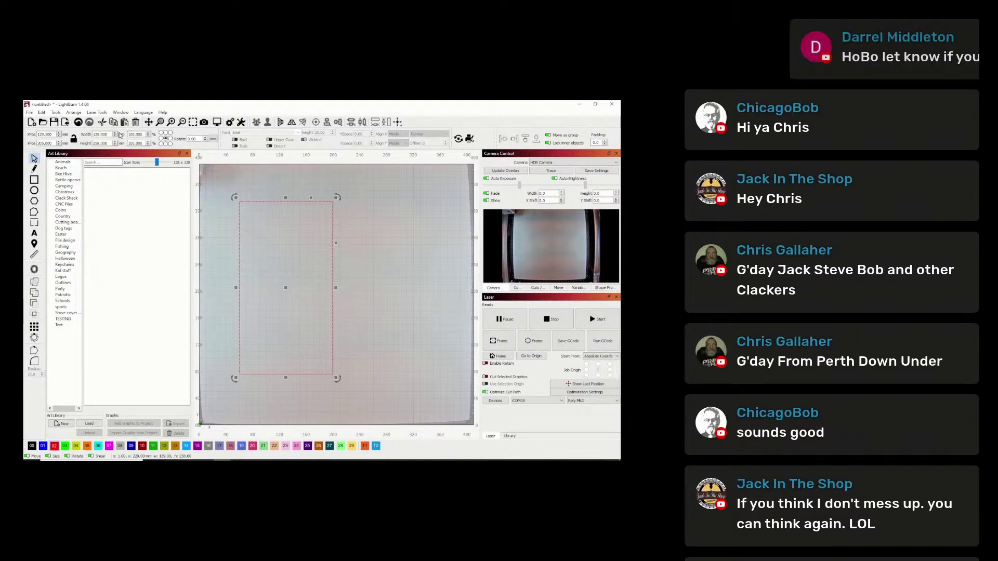
double_click(110, 133)
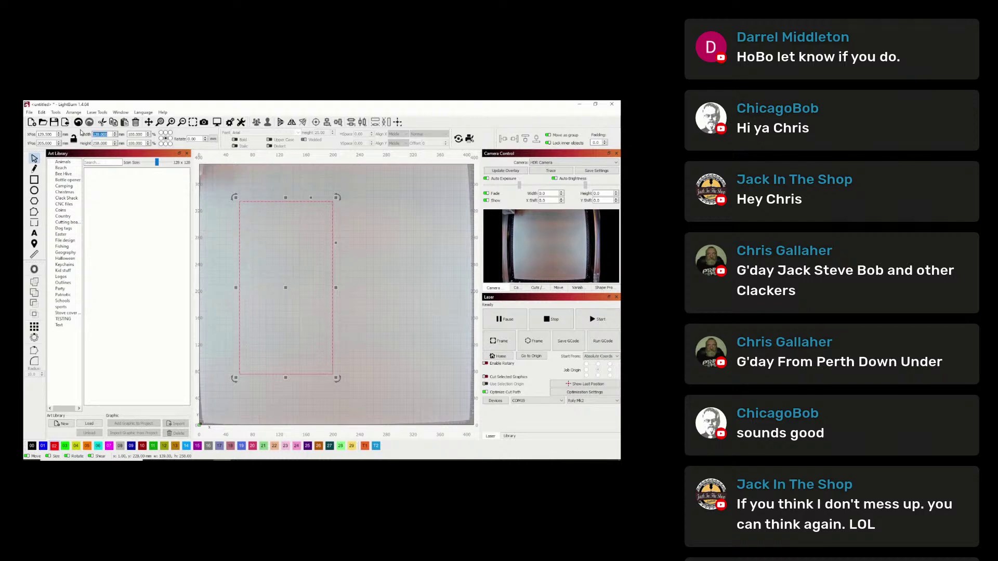
text(90)
key(Tab)
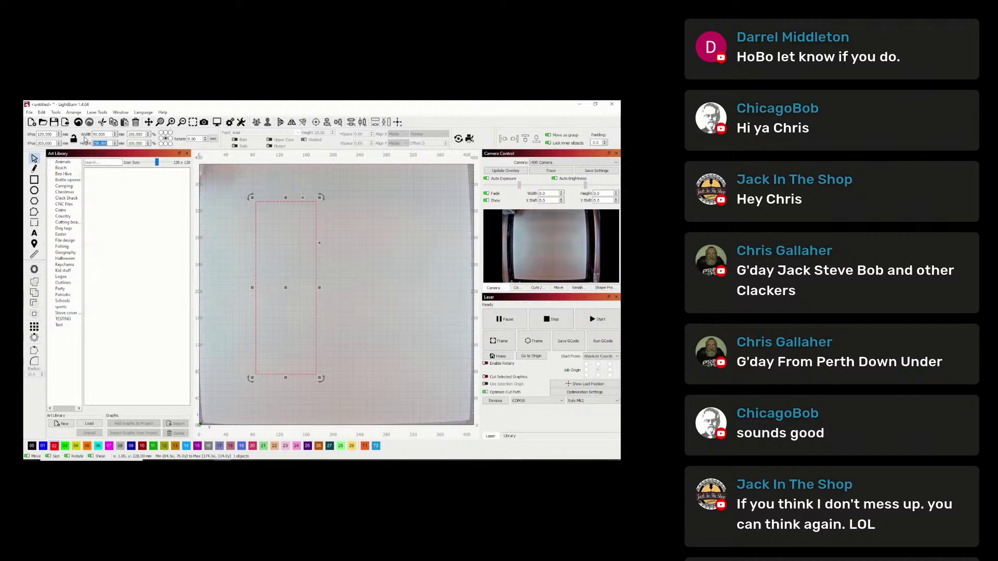
text(160)
key(Return)
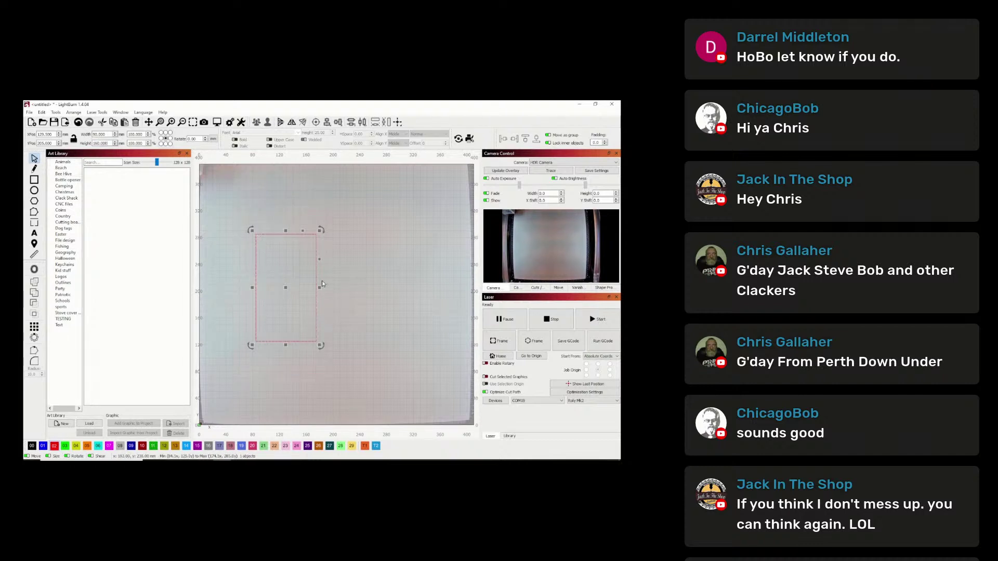
click(328, 267)
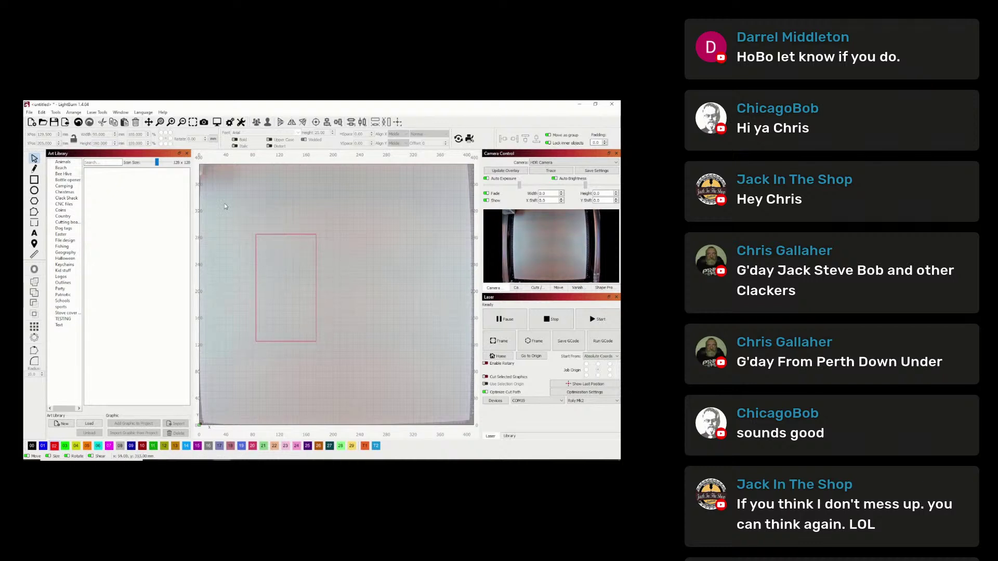
- Duplicate the 90 × 160 mm rectangle and place the copy beside it, on the right
key(ctrl+r)
key(Escape)
click(316, 261)
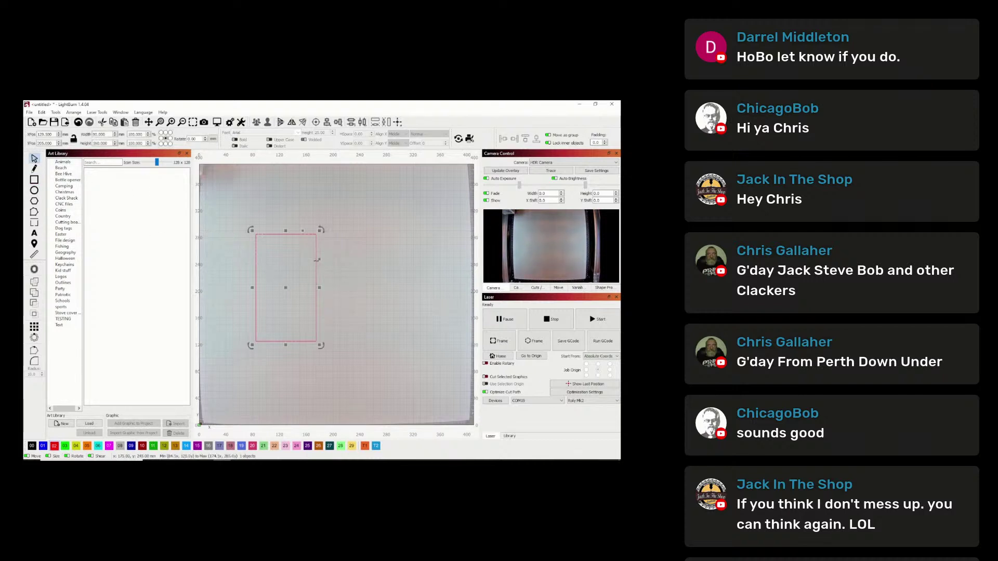
right_click(316, 261)
key(Escape)
key(ctrl+v)
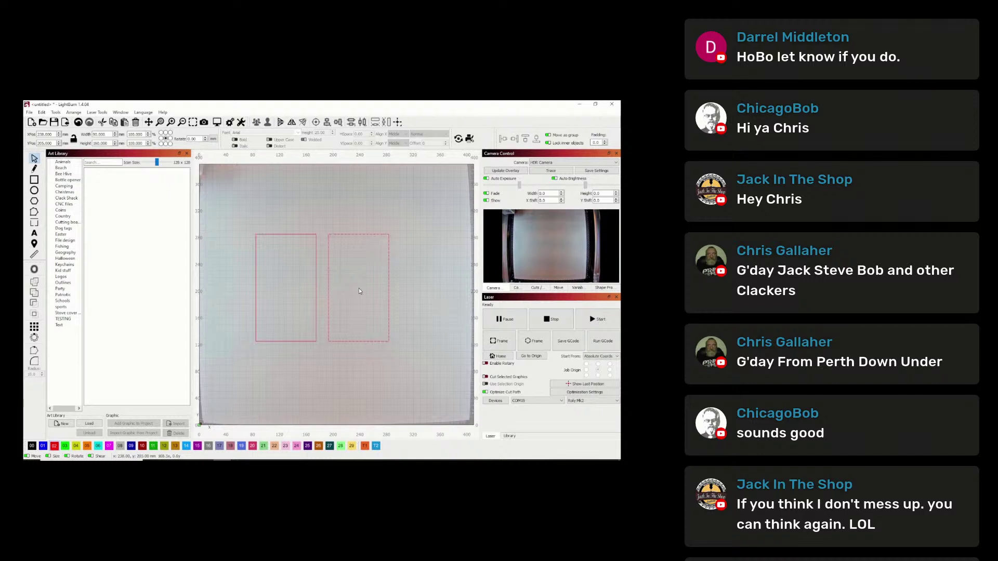
click(359, 288)
click(422, 259)
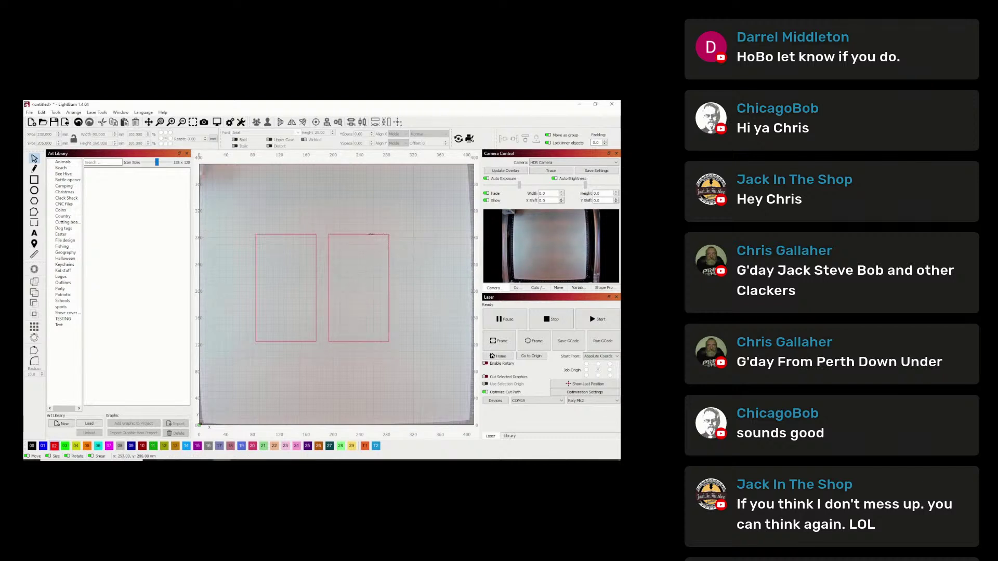
- Set the height of the copied rectangle to 100 mm, leaving its width unchanged
click(370, 235)
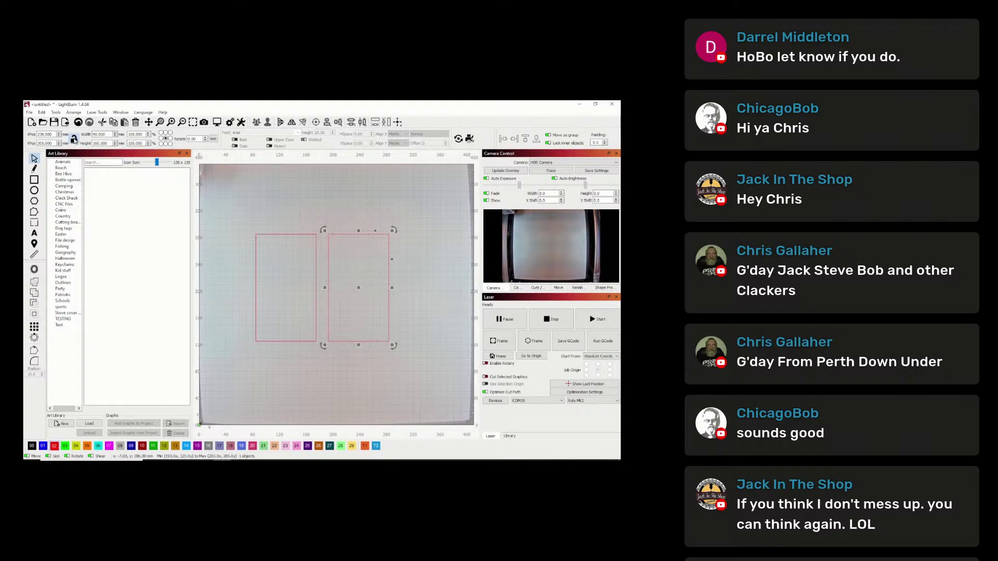
click(74, 139)
drag(110, 143, 81, 143)
text(1)
key(Return)
click(374, 232)
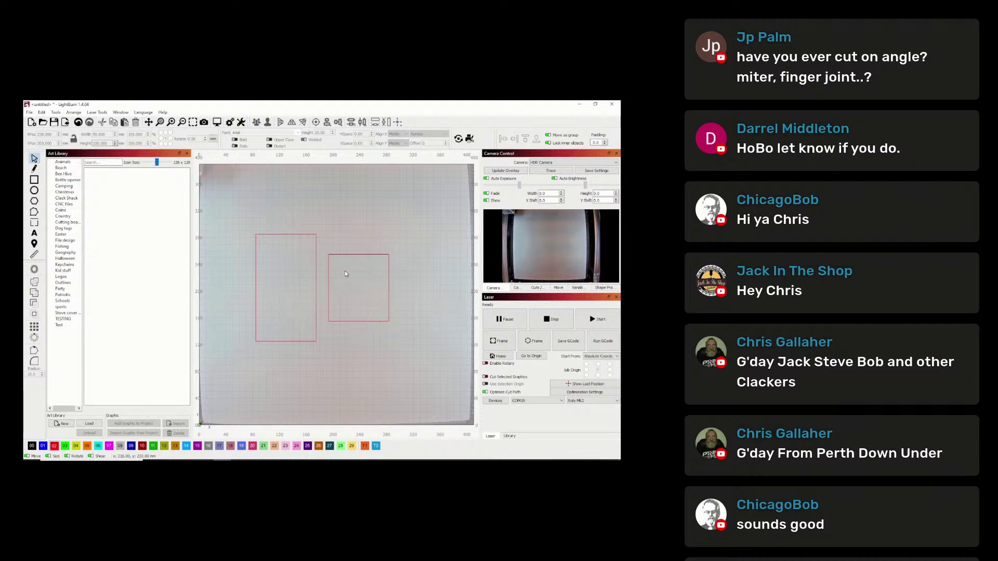
click(350, 255)
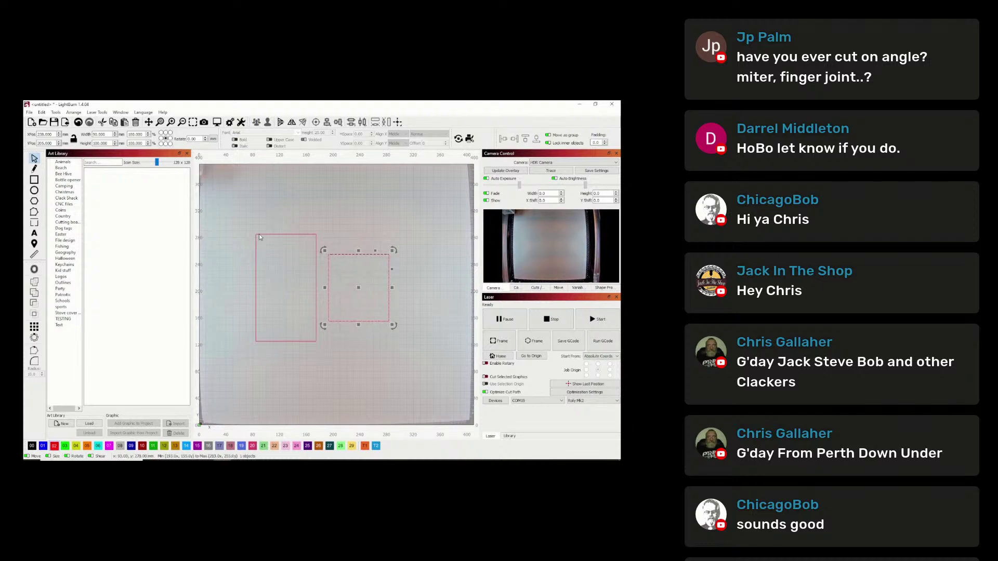
click(239, 234)
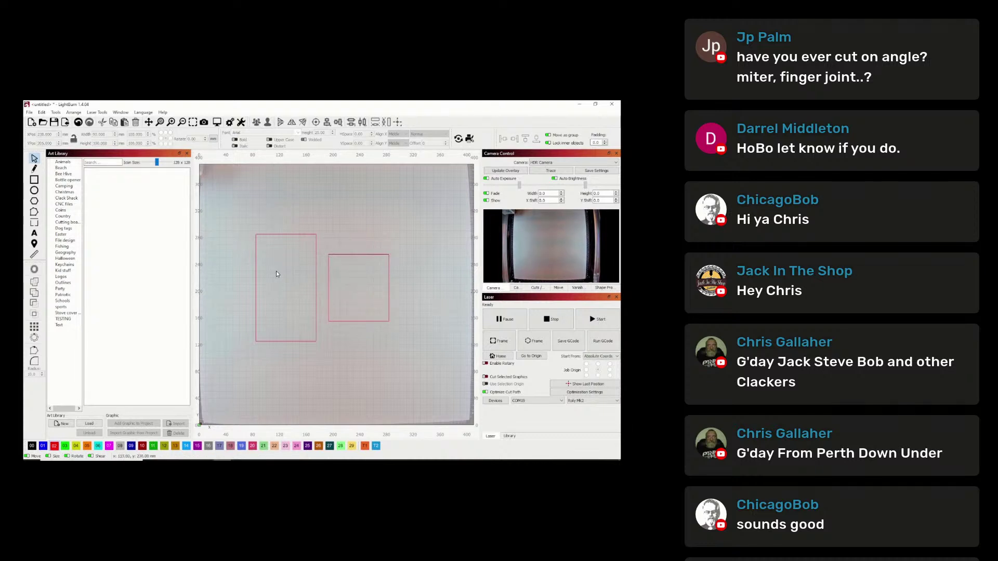
click(329, 261)
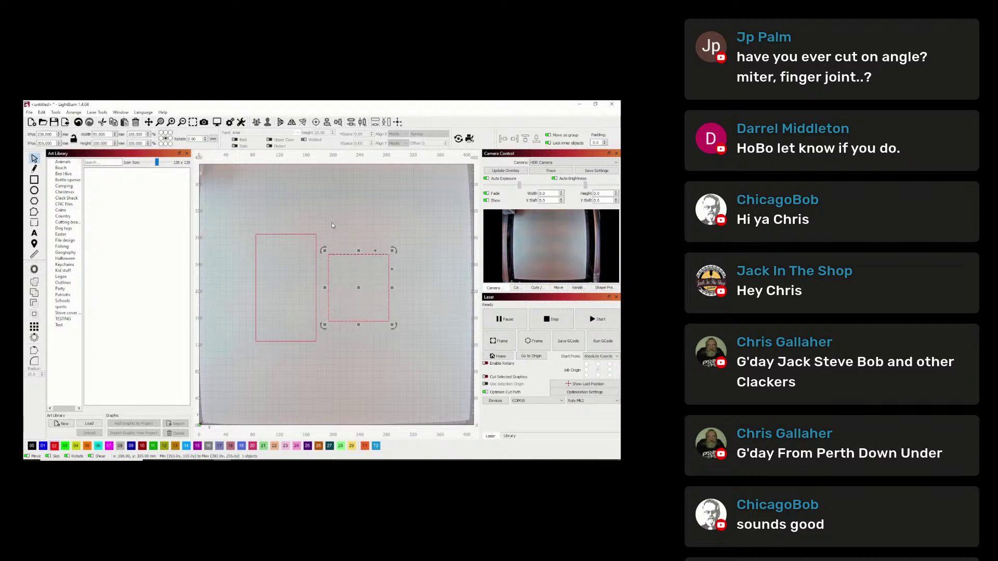
click(410, 248)
click(389, 273)
click(293, 289)
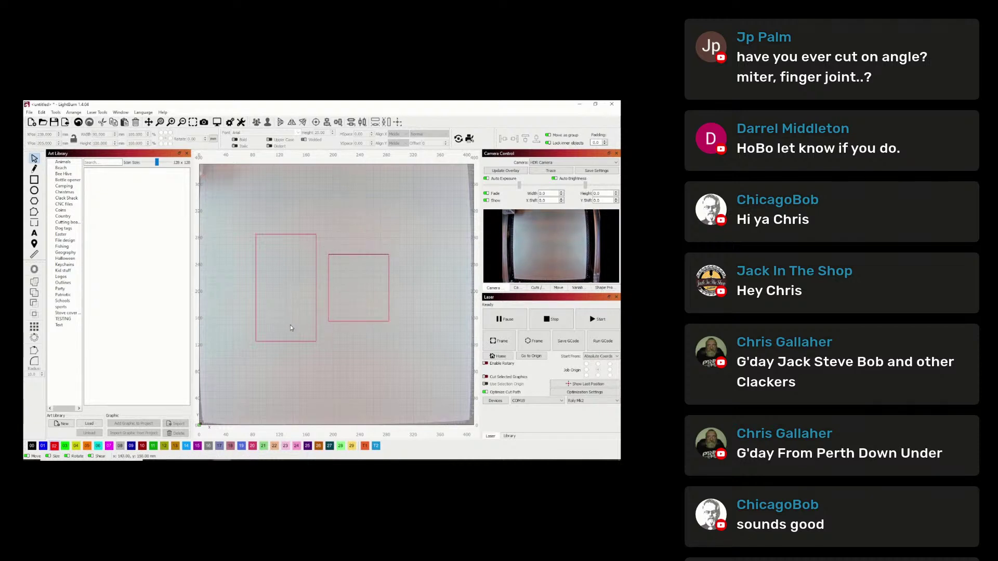
- Draw a small rectangle about 47 × 18 mm just left of the tall rectangle and assign it to tool layer T2
click(34, 179)
drag(221, 303, 253, 319)
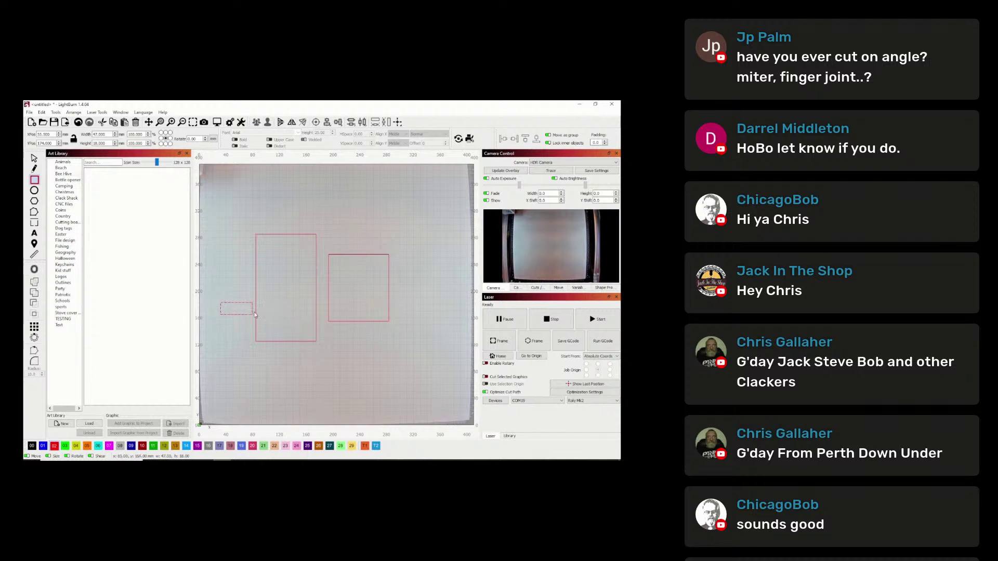
click(34, 158)
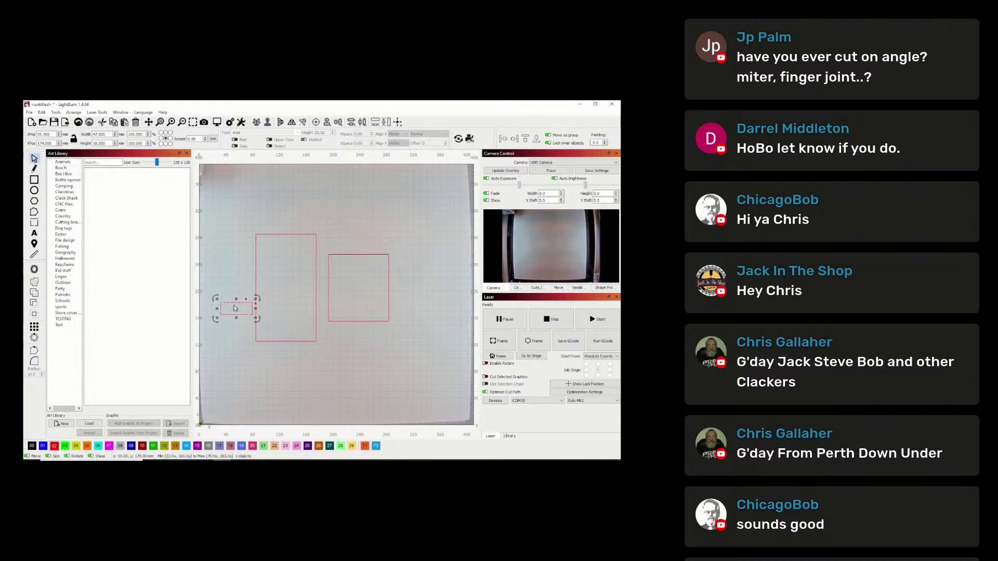
click(376, 445)
- Set the T2 rectangle's height to 25 mm and fit it across the tall rectangle's lower end, about 88 mm wide
drag(105, 140, 89, 139)
text(25)
key(Return)
drag(238, 310, 287, 330)
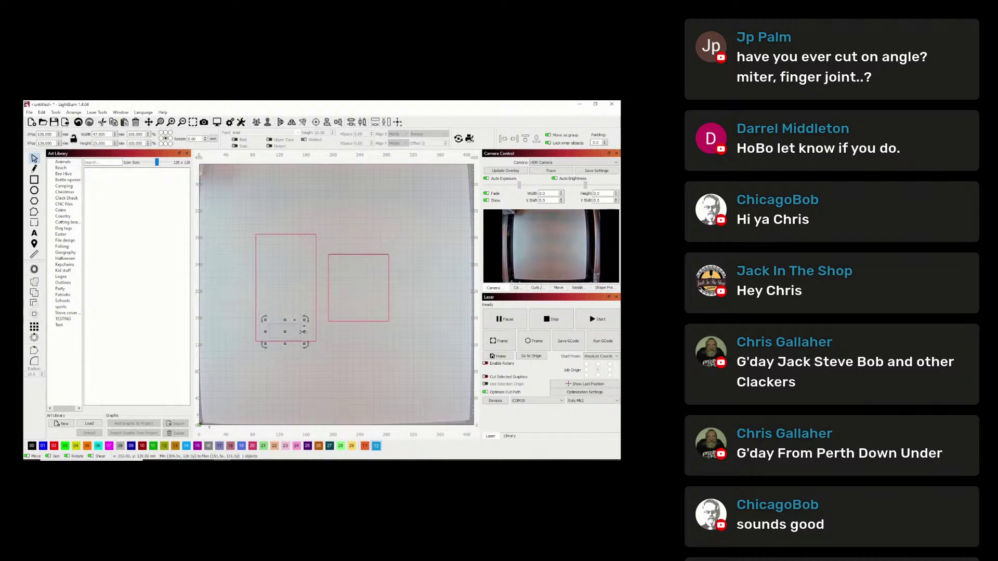
drag(301, 331, 254, 326)
- Nudge the T2 rectangle vertically until its bottom edge lines up with the tall rectangle's bottom edge
scroll(282, 336, up, 5)
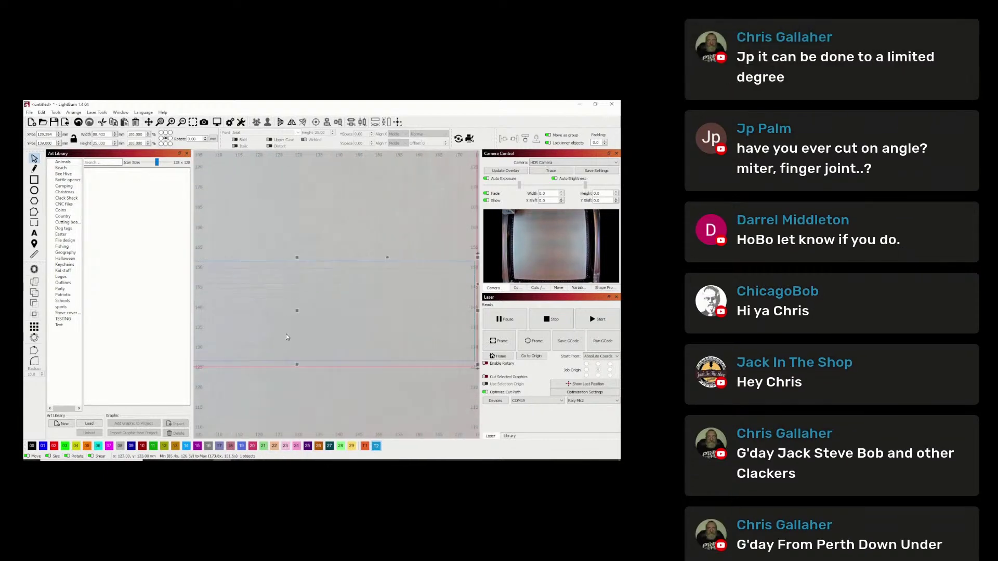
scroll(289, 332, up, 2)
scroll(307, 371, up, 10)
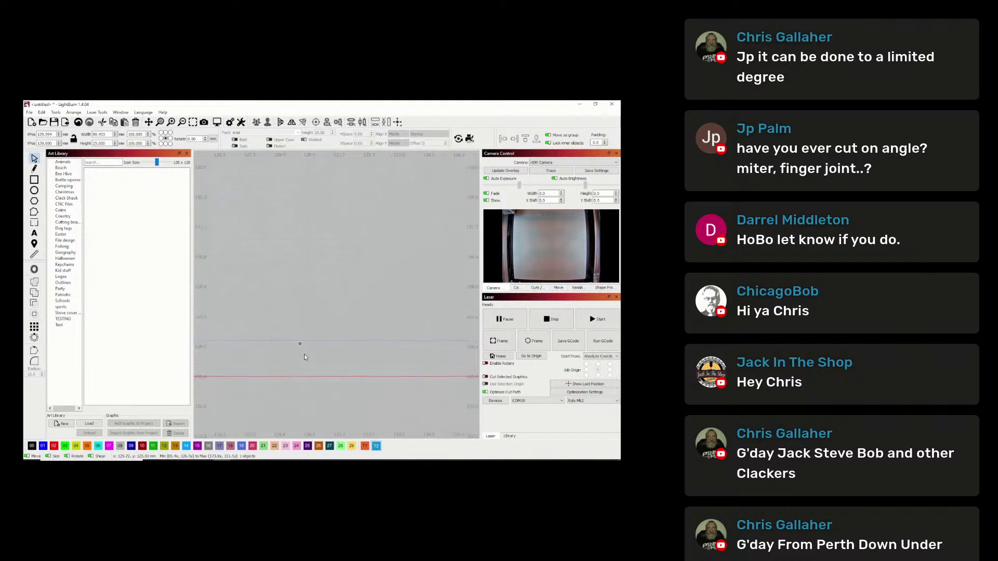
scroll(293, 304, down, 3)
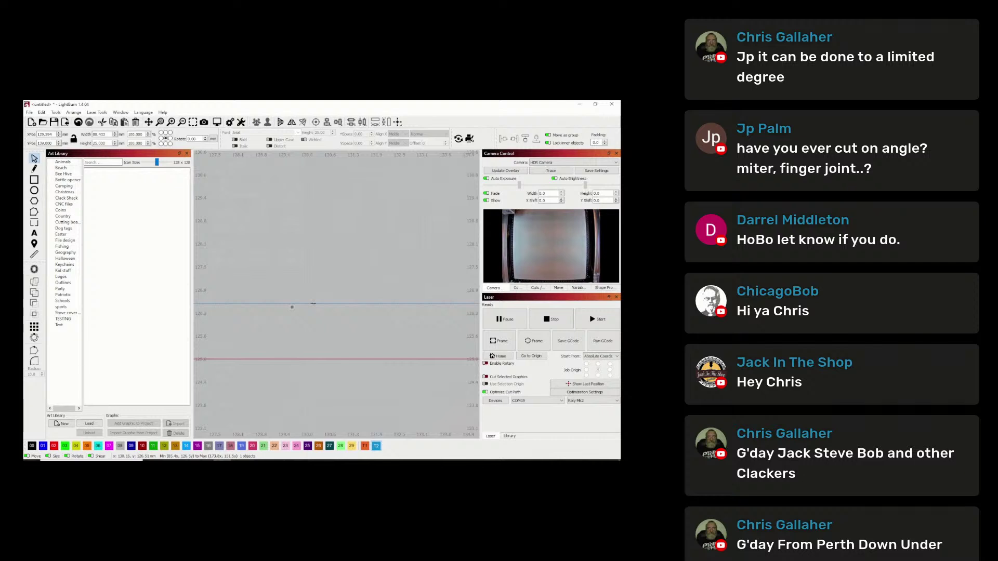
key(Down)
key(Down)
key(Up)
scroll(287, 364, up, 8)
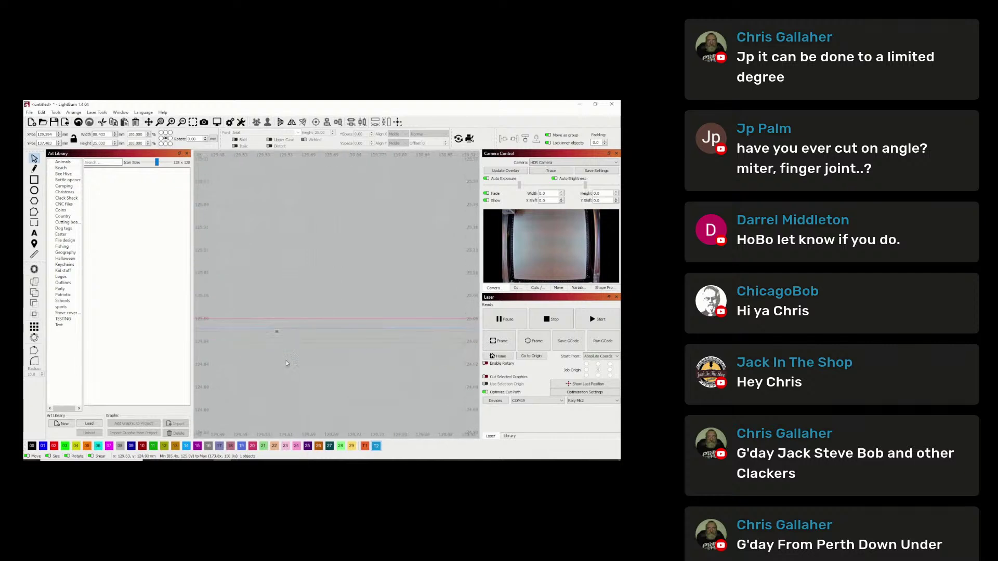
scroll(275, 319, up, 8)
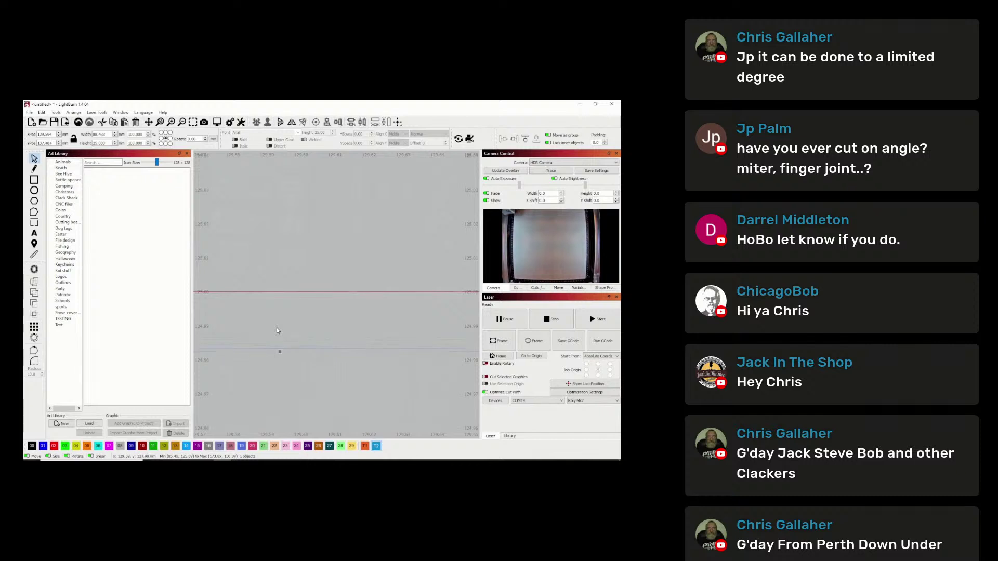
key(Up)
key(Up)
key(Up)
key(Up)
scroll(286, 304, down, 6)
scroll(277, 270, down, 15)
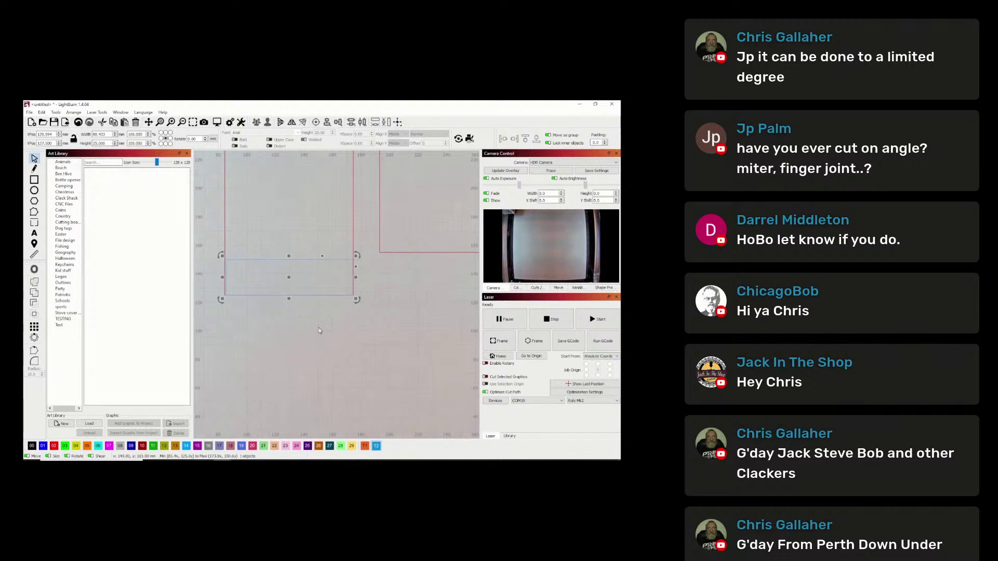
click(400, 308)
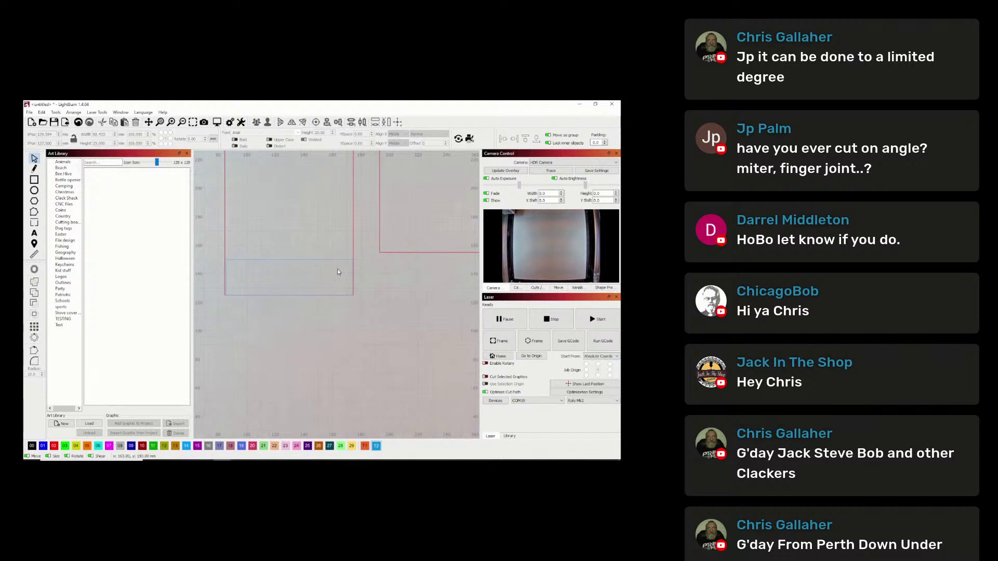
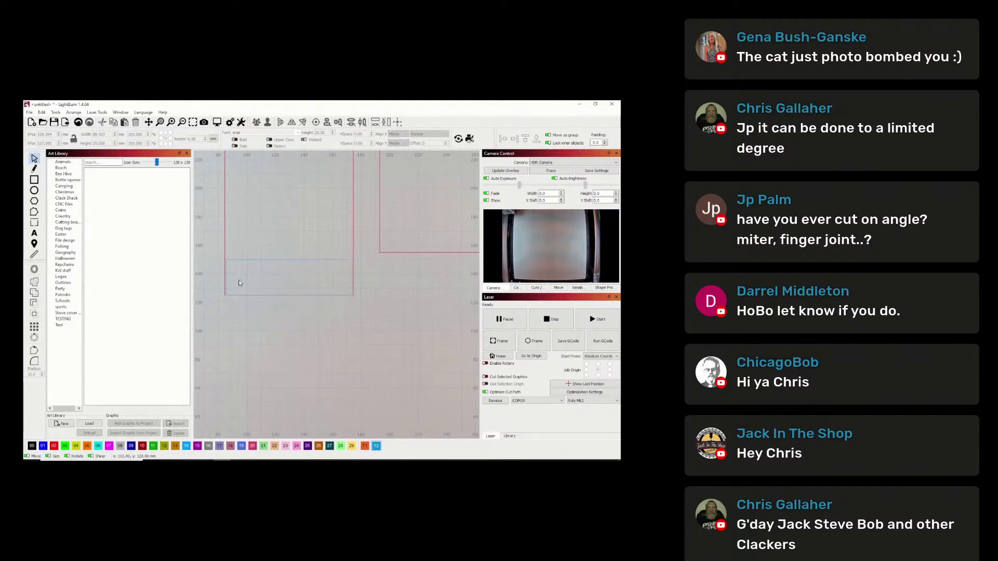
- Draw a horizontal rectangle about 70 × 12 mm above the T2 guide rectangle and assign it to red layer 02
click(34, 180)
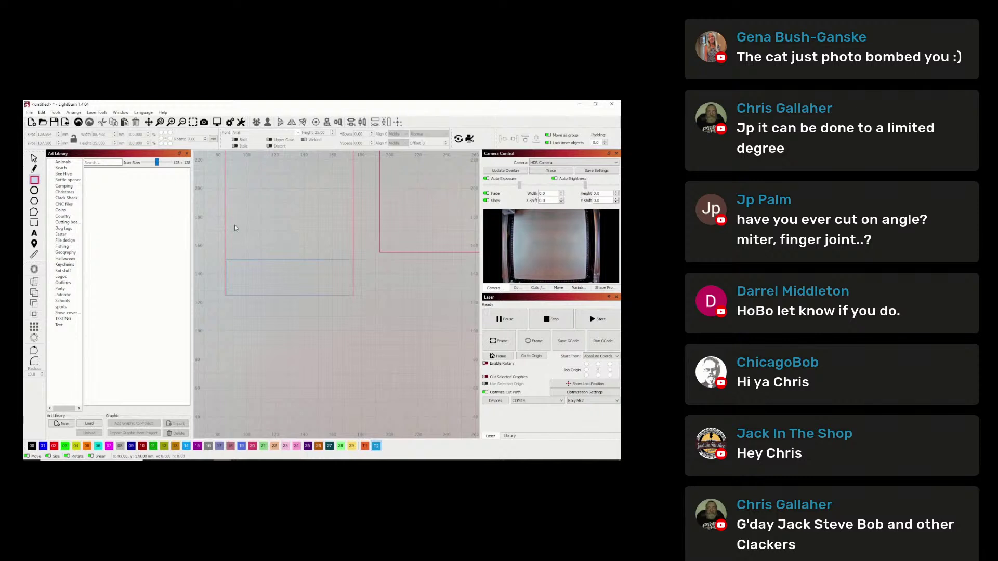
drag(235, 227, 335, 243)
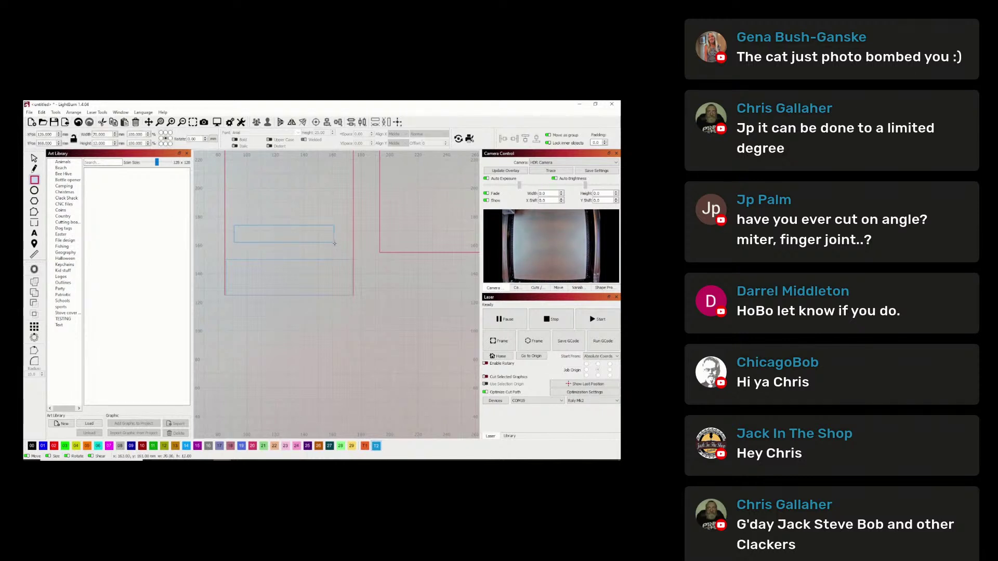
click(34, 159)
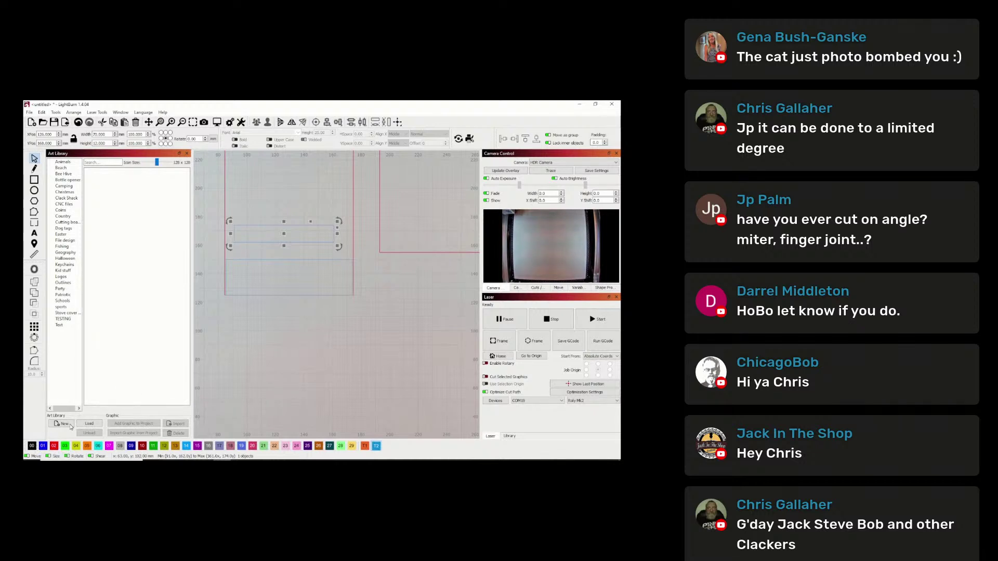
click(55, 446)
click(312, 207)
- Set the height of the new horizontal rectangle on layer 02 to 4.8 mm
click(294, 225)
double_click(109, 143)
text(4.8)
key(Return)
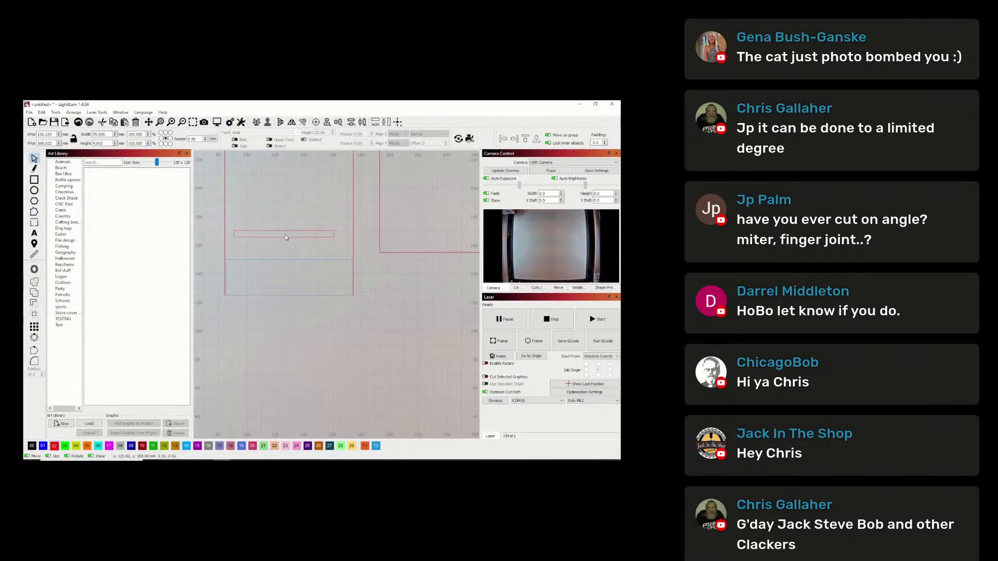
- Move the 4.8 mm slot down the tall panel until its bottom edge is close to the guide rectangle's top edge
drag(286, 235, 284, 255)
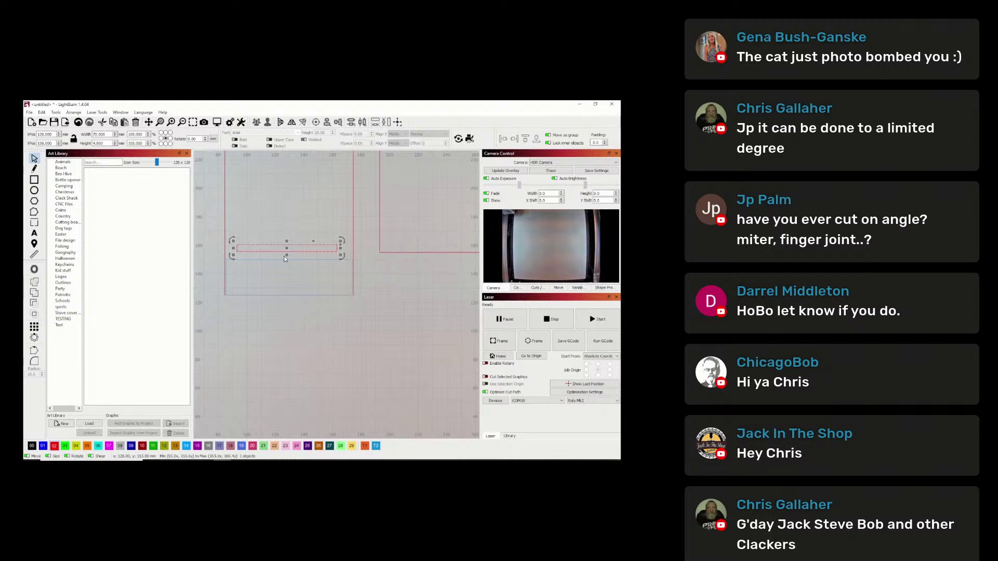
scroll(283, 255, up, 6)
scroll(296, 251, up, 2)
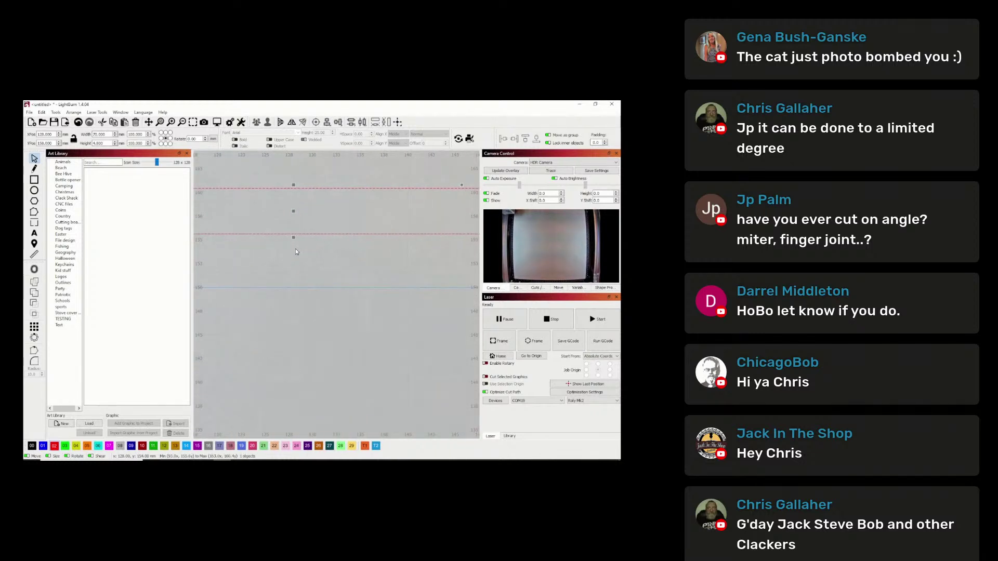
key(Down)
key(Down)
key(Down)
key(Down)
key(Down)
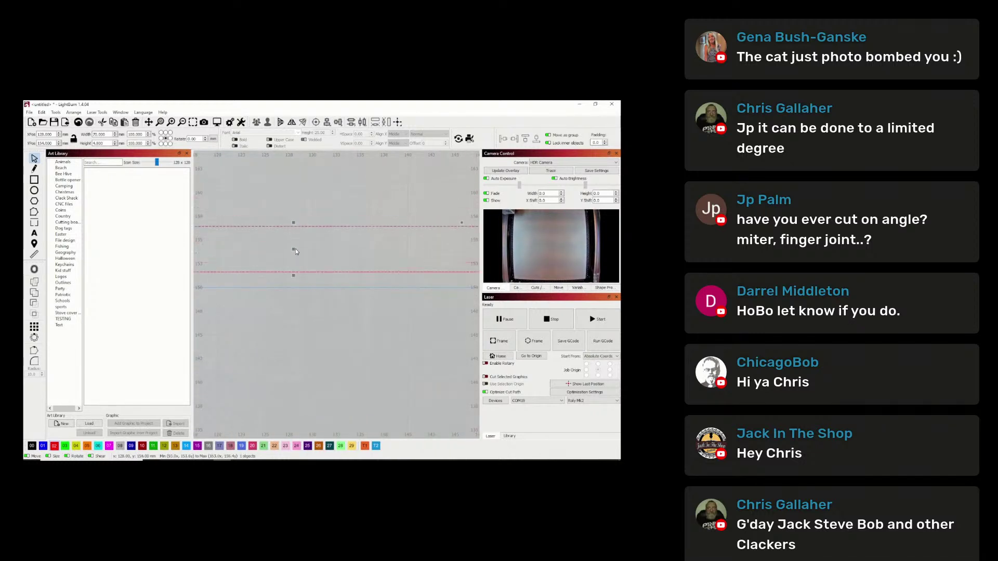
key(Down)
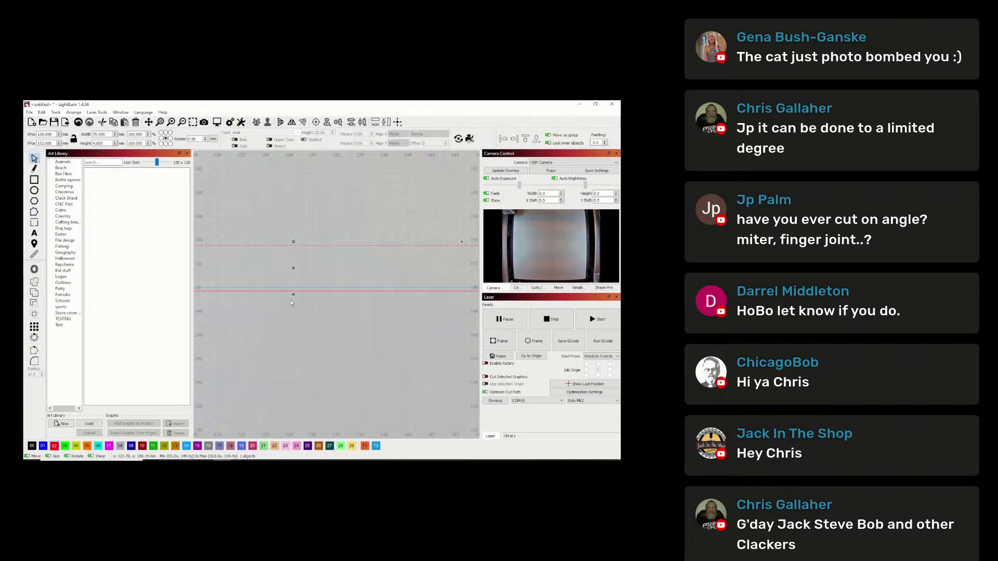
- Nudge the slot up in fine increments until its bottom edge coincides with the guide rectangle's top edge
scroll(294, 291, up, 3)
scroll(294, 291, up, 3)
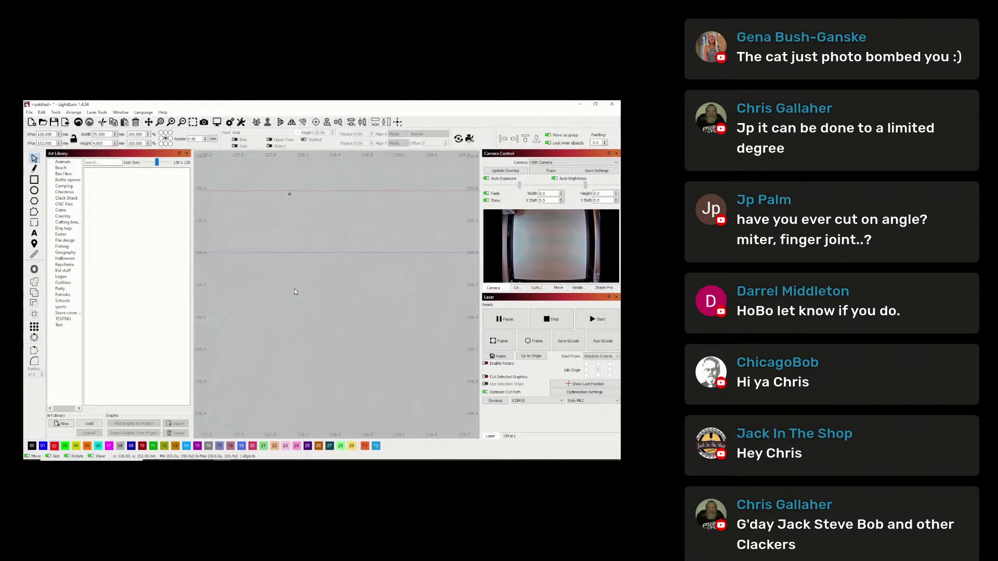
scroll(299, 296, up, 3)
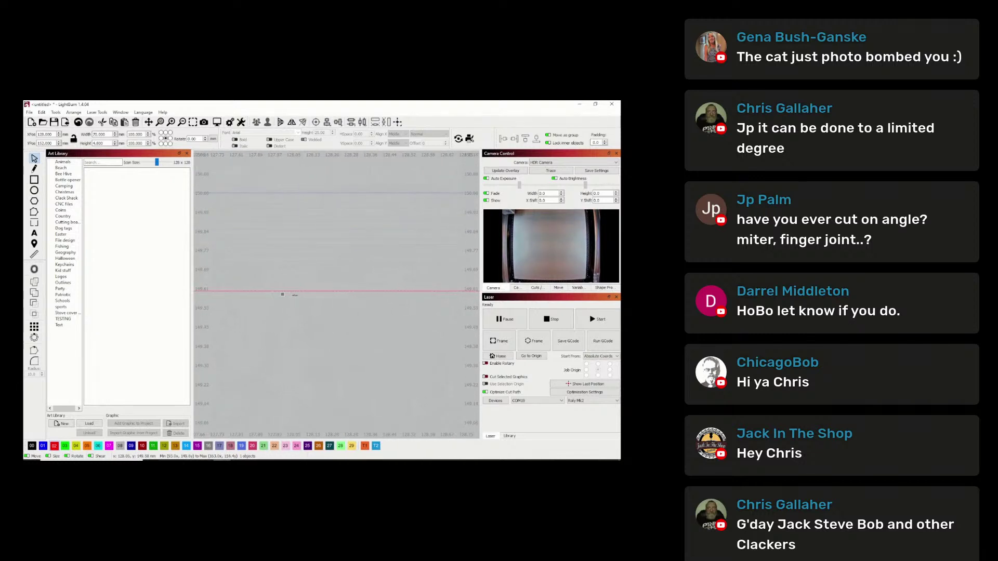
key(Up)
key(Up)
key(Up)
key(Up)
scroll(286, 207, down, 10)
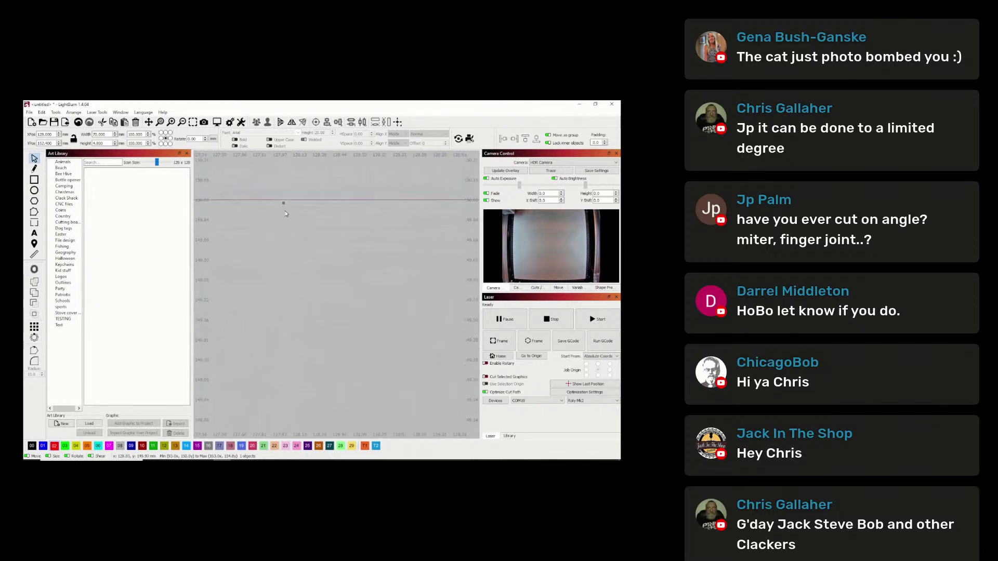
scroll(286, 217, down, 6)
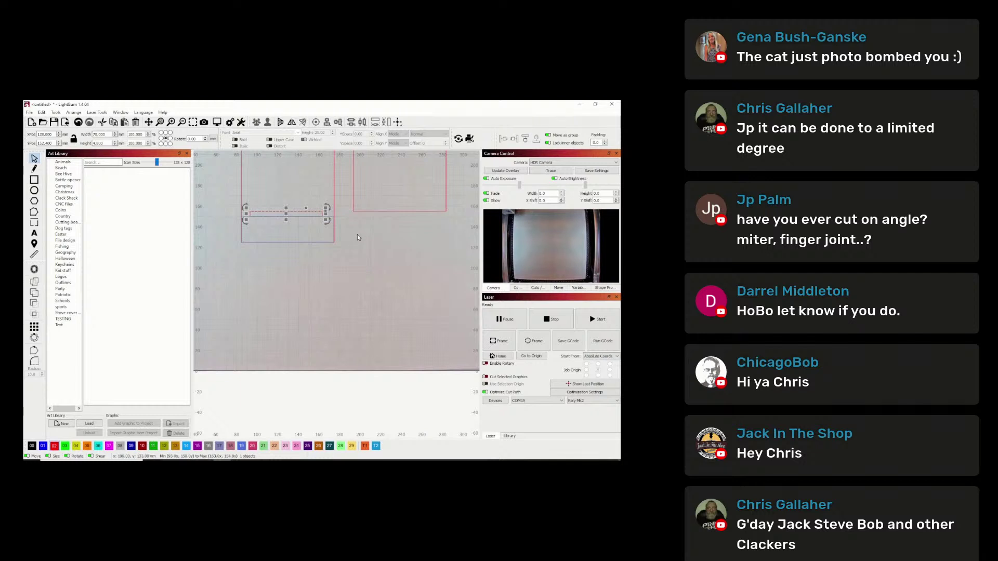
- Inspect how the slot sits on the guide rectangle at the tall panel's lower end
click(358, 235)
scroll(273, 214, up, 3)
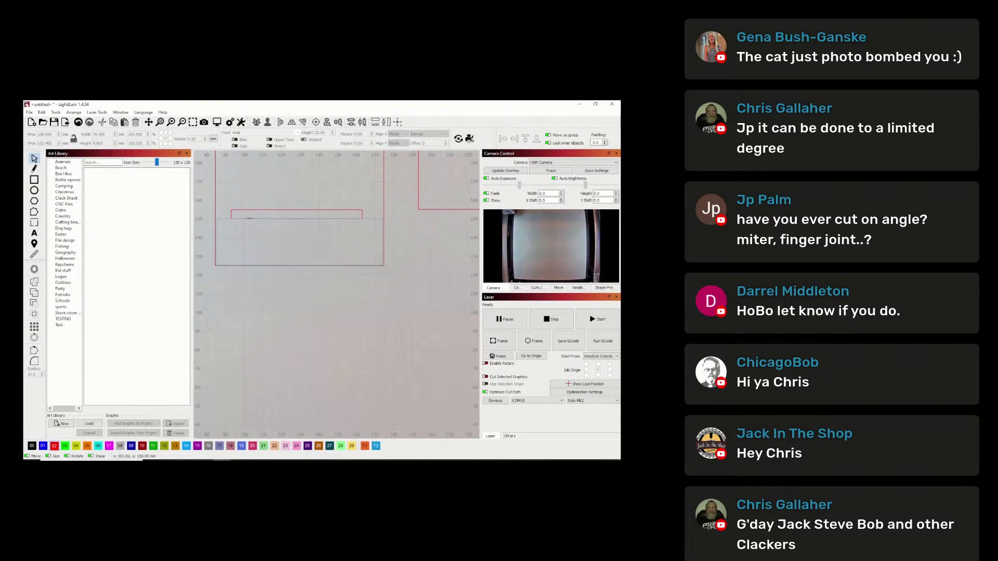
click(226, 218)
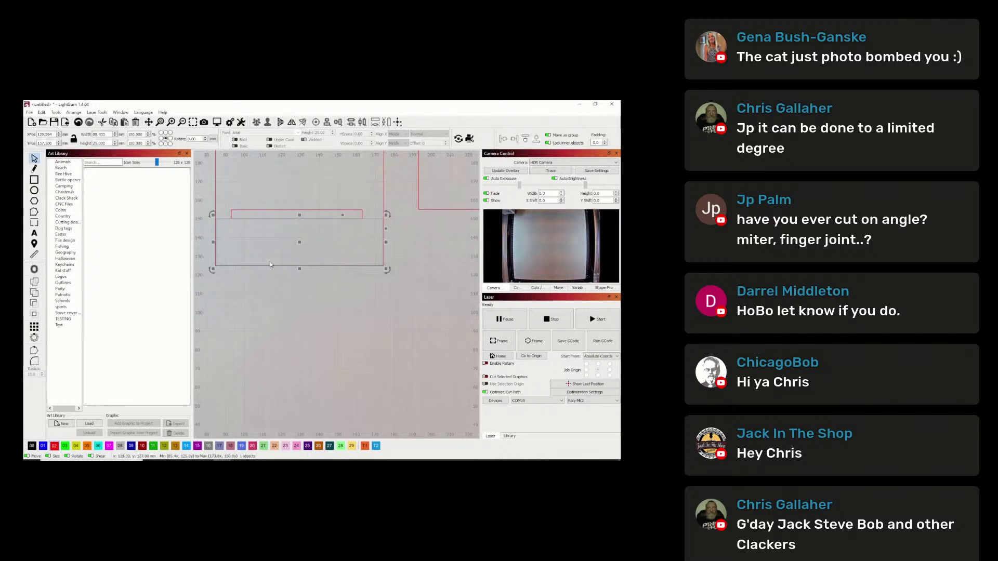
click(276, 195)
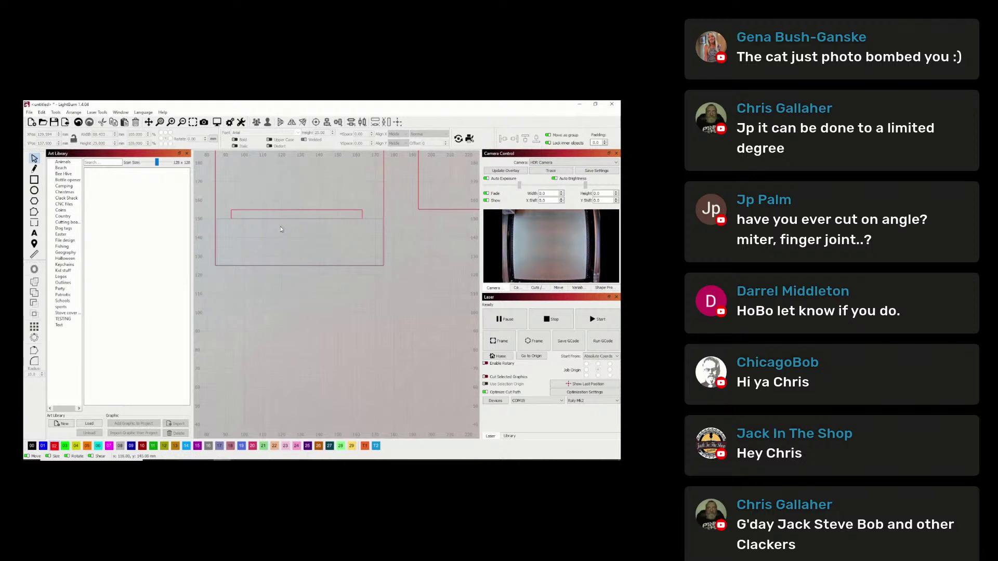
scroll(273, 207, down, 3)
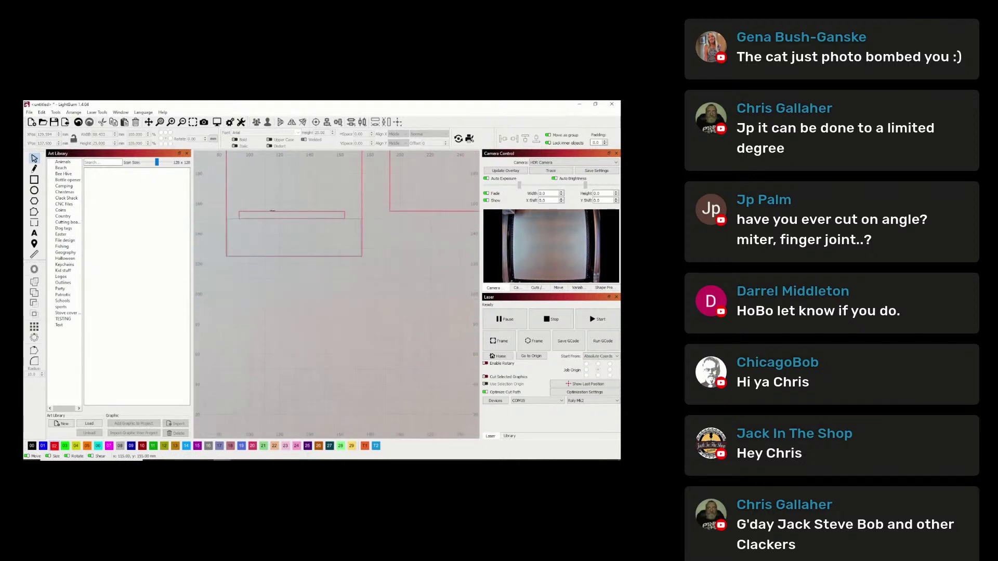
click(298, 212)
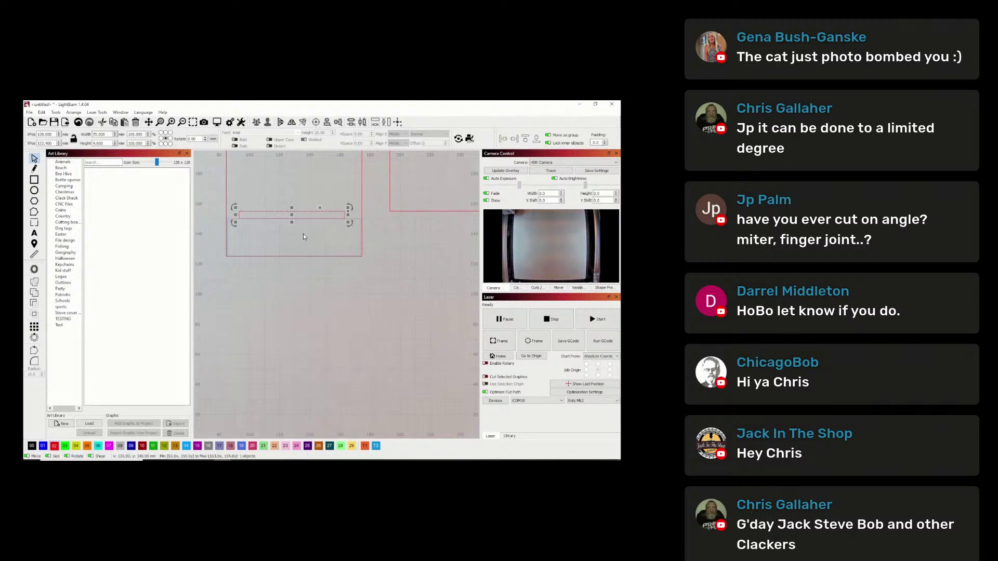
click(303, 180)
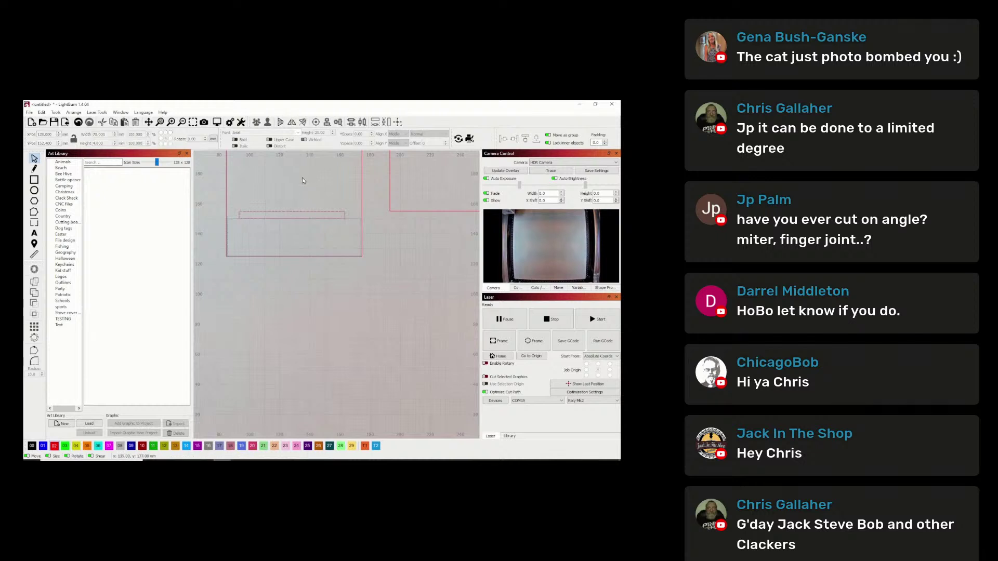
- Centre the slot horizontally within the tall panel using Align X Center
click(307, 217)
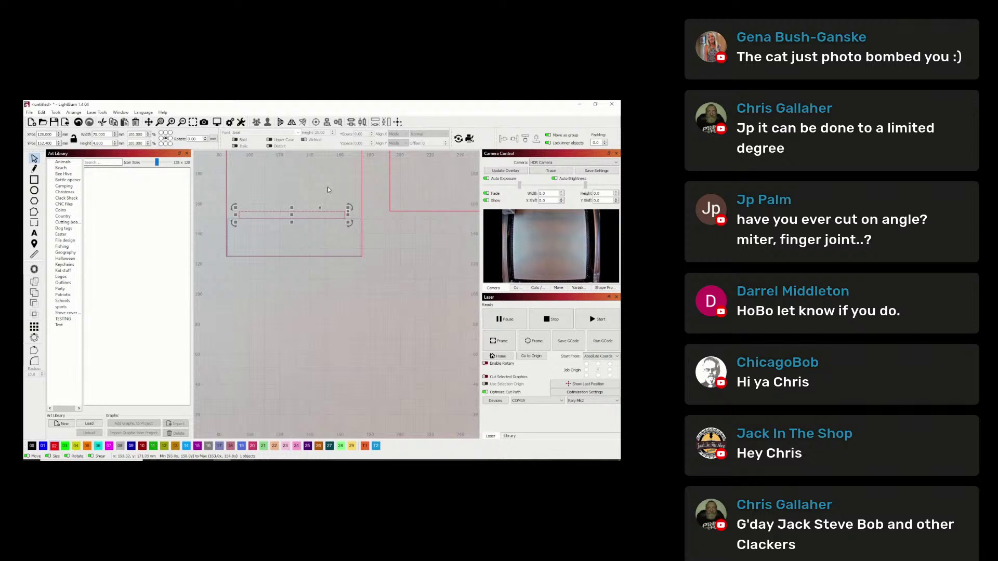
shift+click(362, 180)
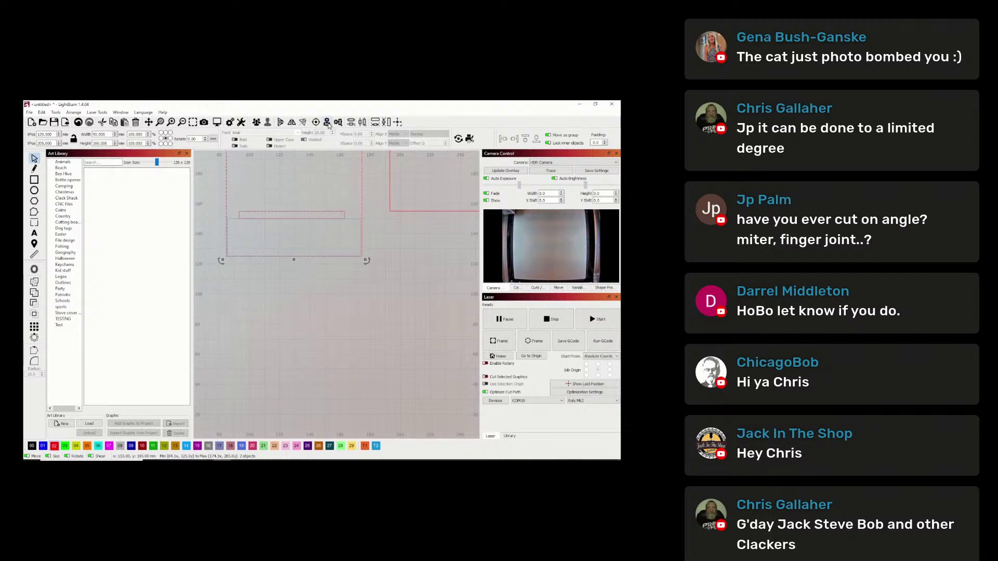
click(328, 125)
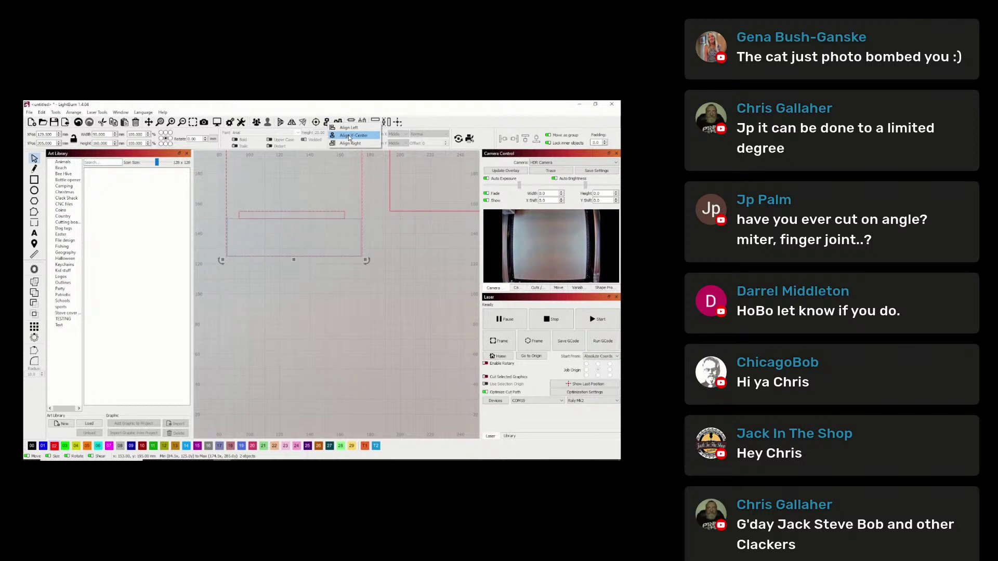
click(350, 137)
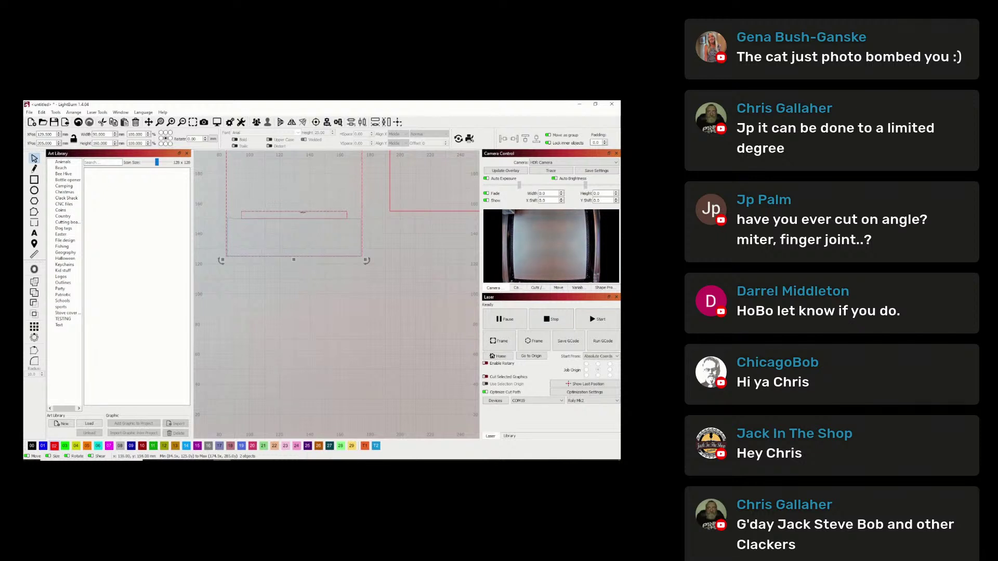
scroll(311, 230, down, 4)
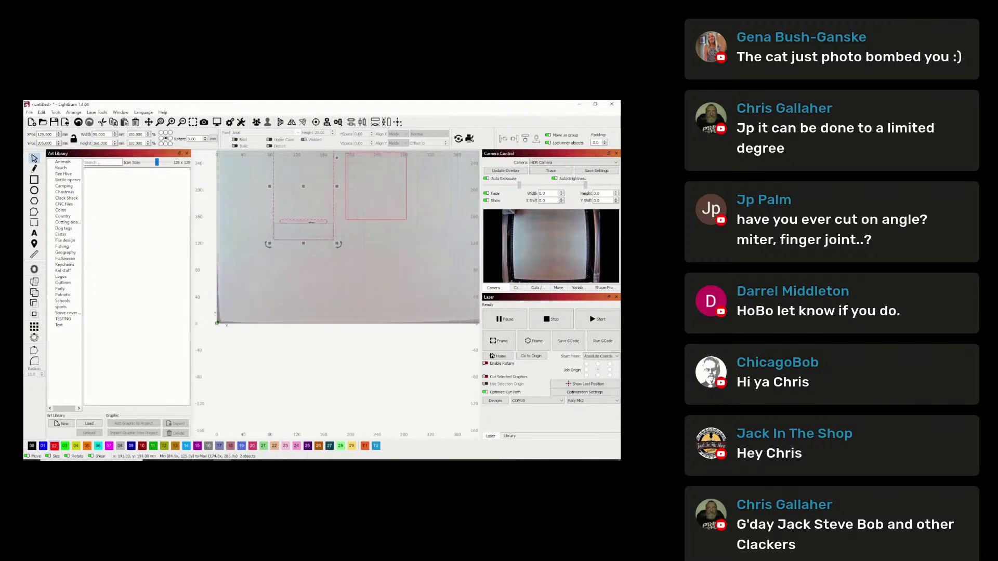
scroll(311, 224, down, 2)
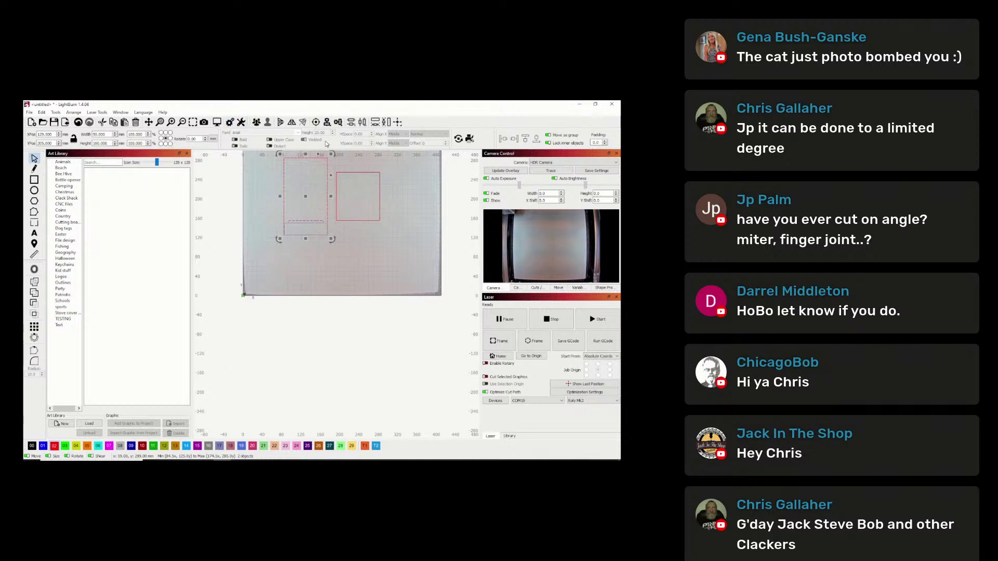
click(160, 123)
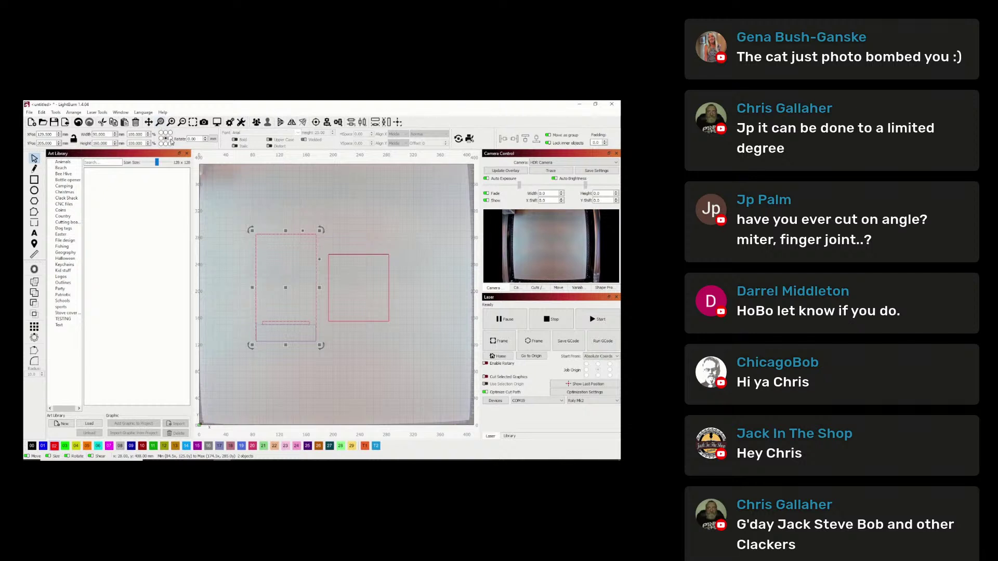
click(352, 229)
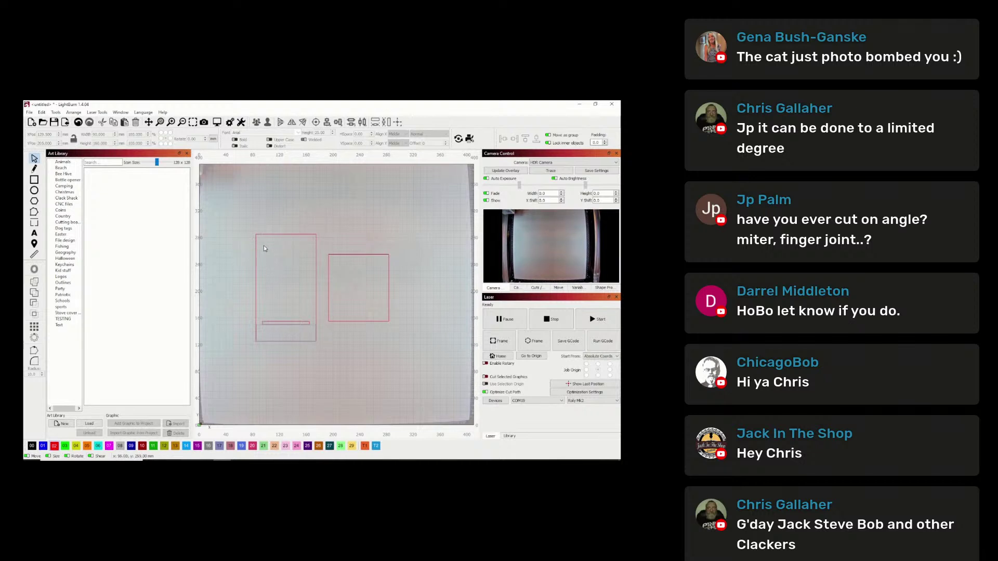
- Round all four corners of the tall 90 × 160 mm panel with a 20 mm radius
click(35, 362)
drag(36, 374, 25, 370)
text(20)
click(274, 234)
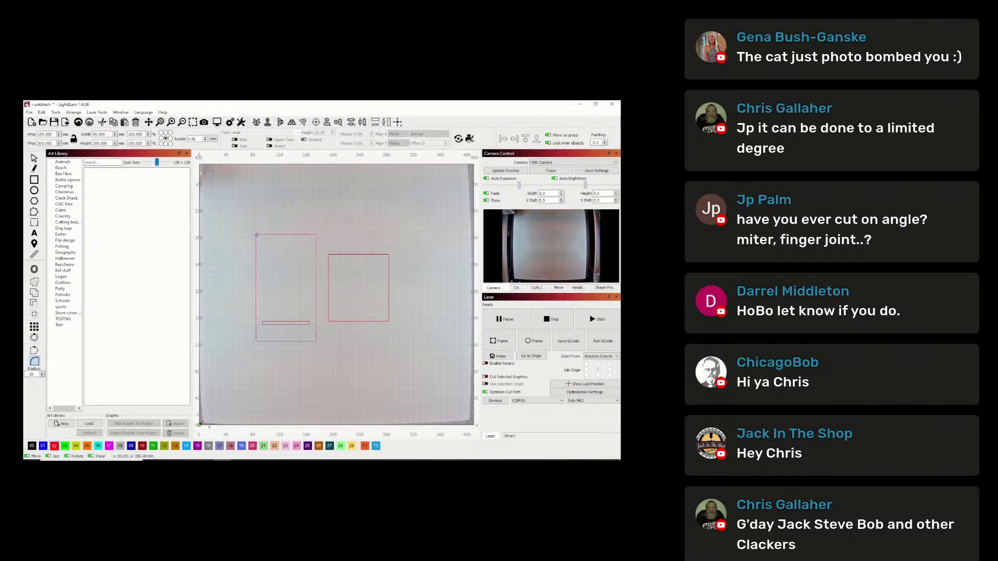
scroll(256, 235, up, 5)
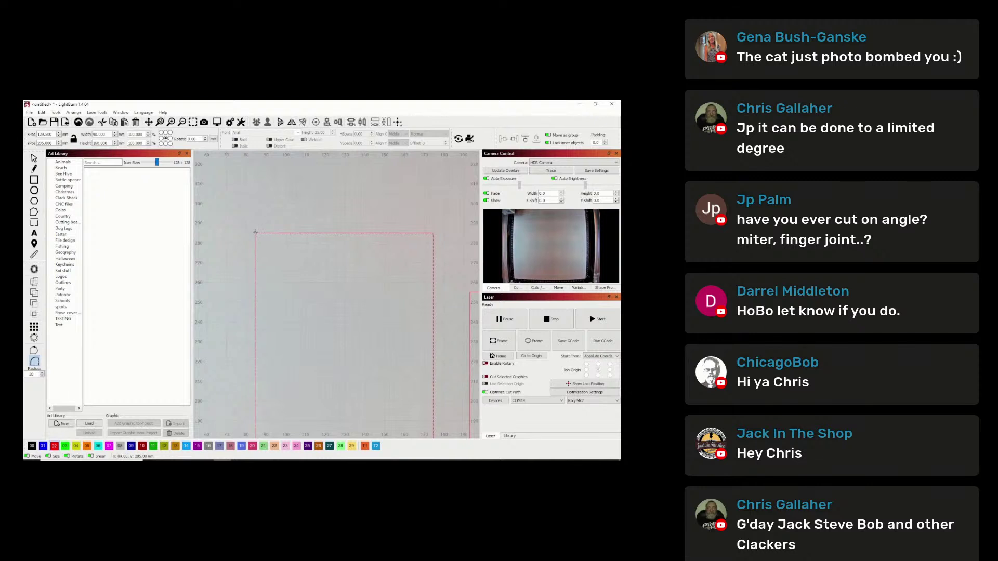
click(256, 234)
scroll(359, 256, down, 3)
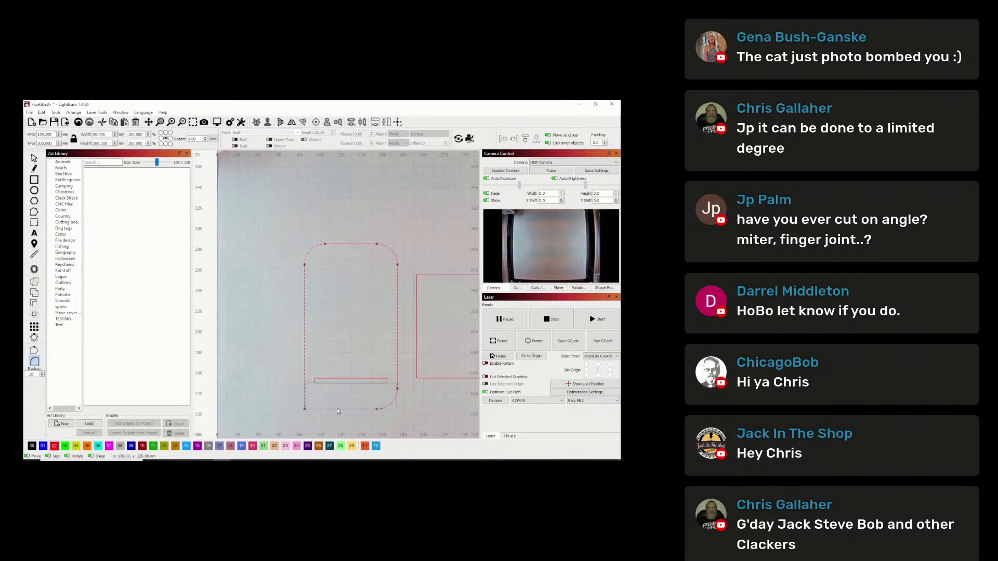
click(305, 408)
- Round only the two lower corners of the 90 × 100 mm panel with the 20 mm radius, keeping its upper corners square
scroll(417, 304, down, 3)
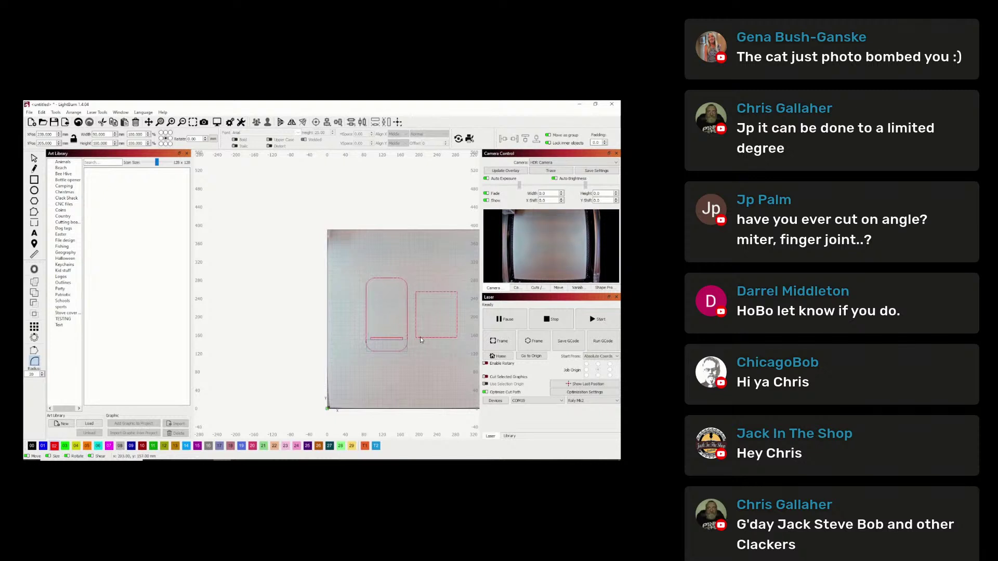
scroll(419, 337, up, 2)
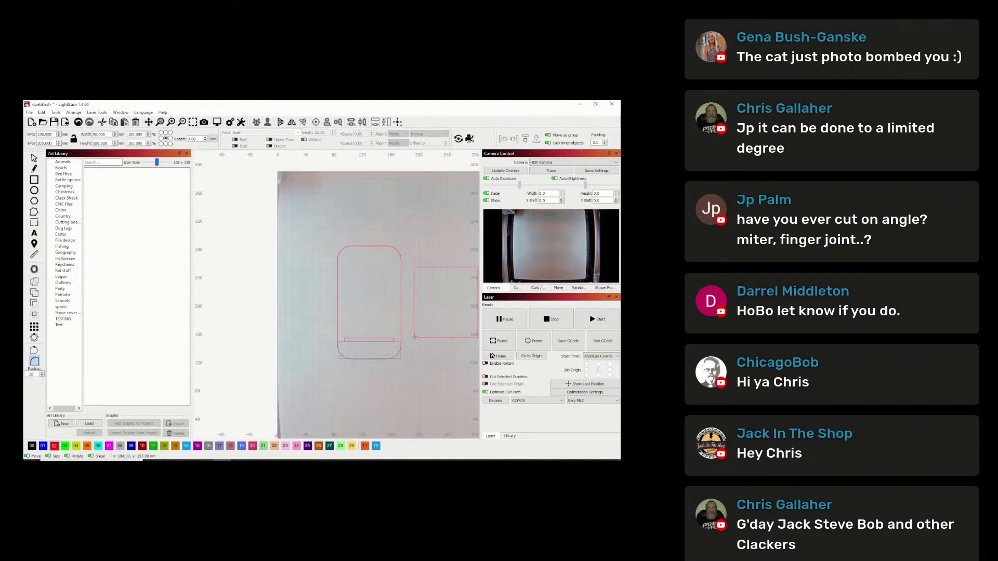
click(414, 337)
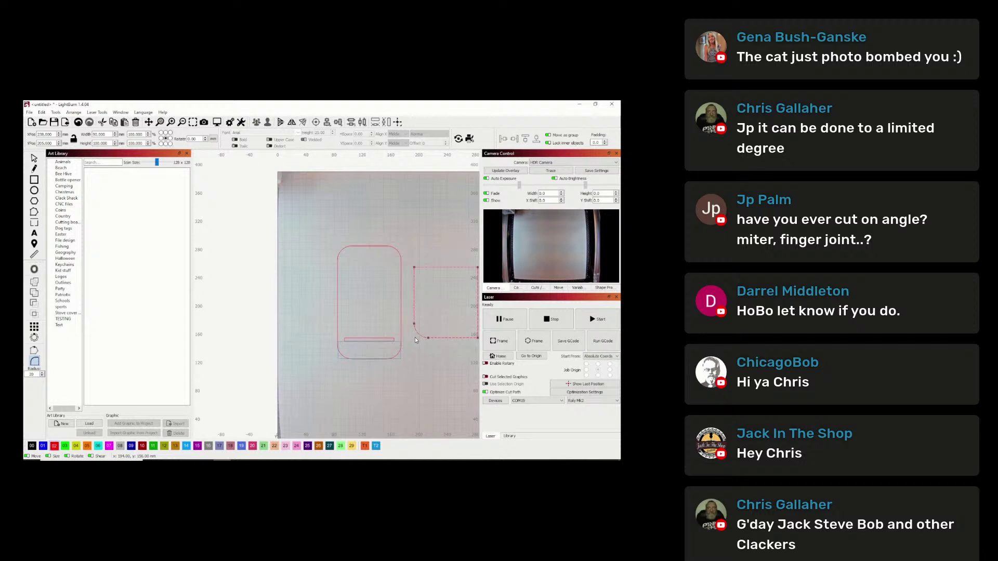
click(414, 267)
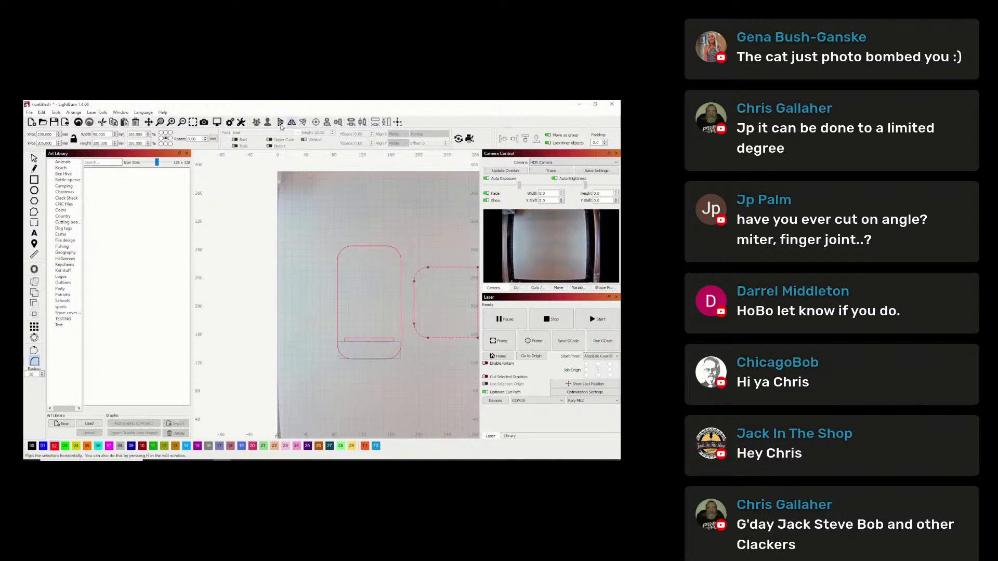
click(79, 123)
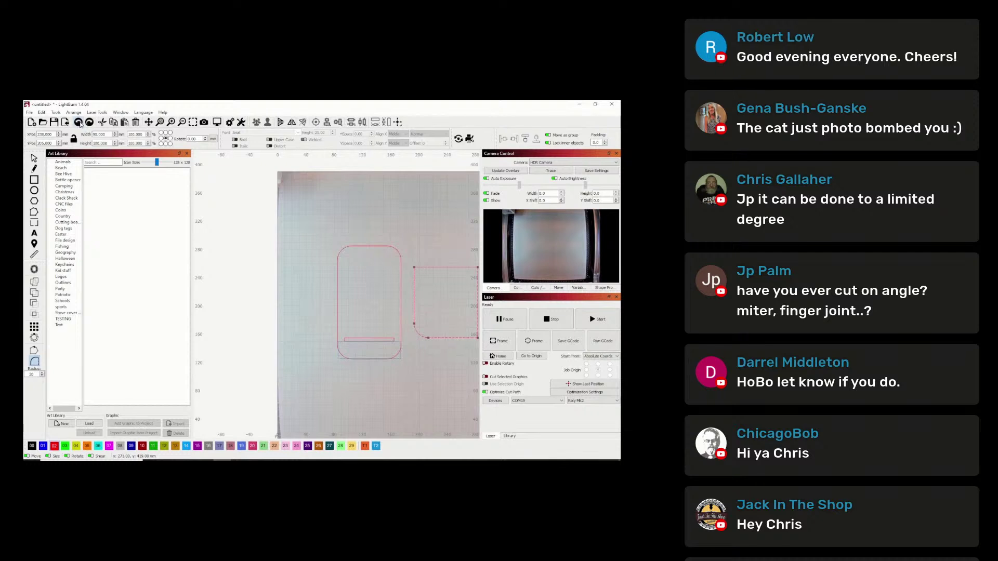
click(477, 338)
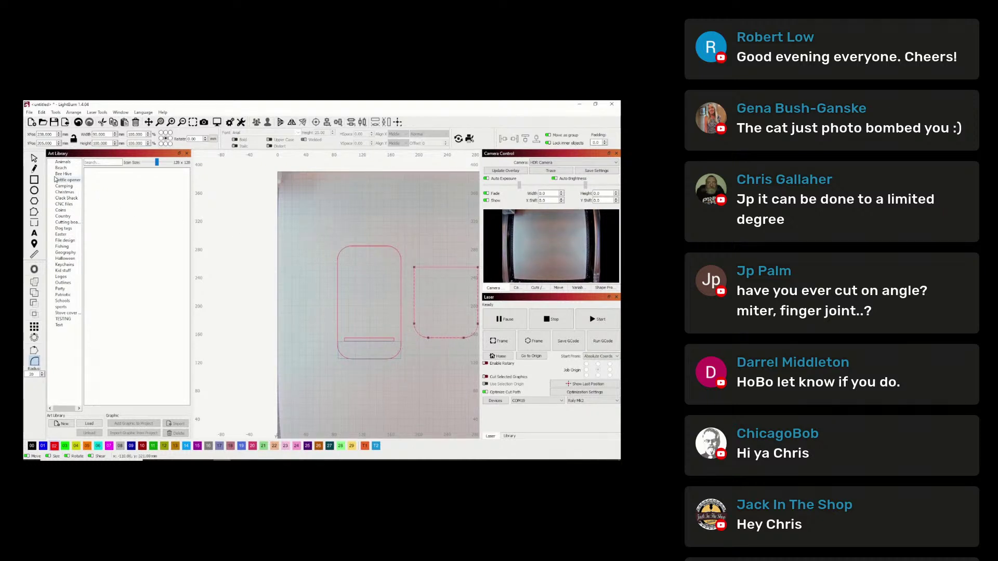
click(34, 158)
click(159, 123)
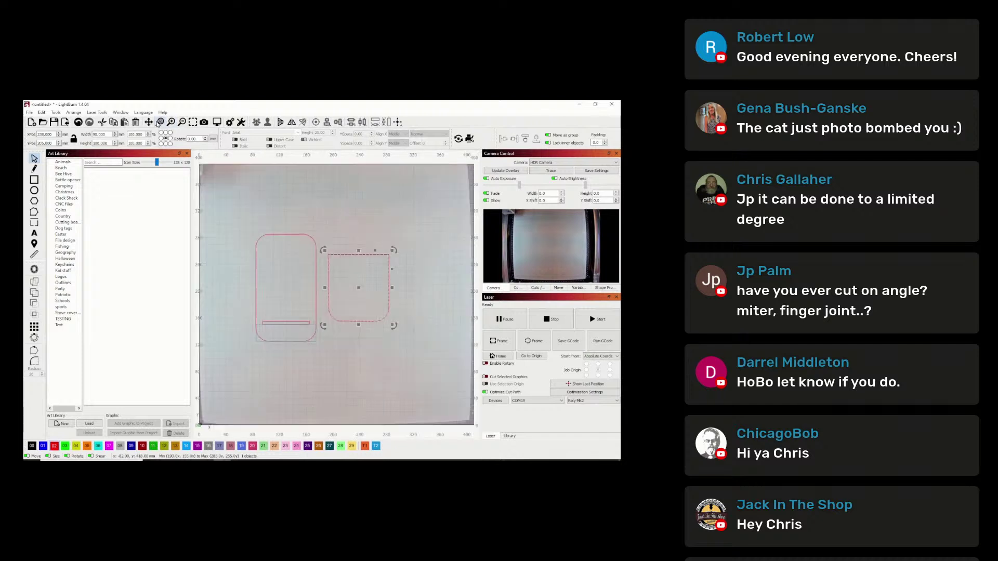
click(342, 213)
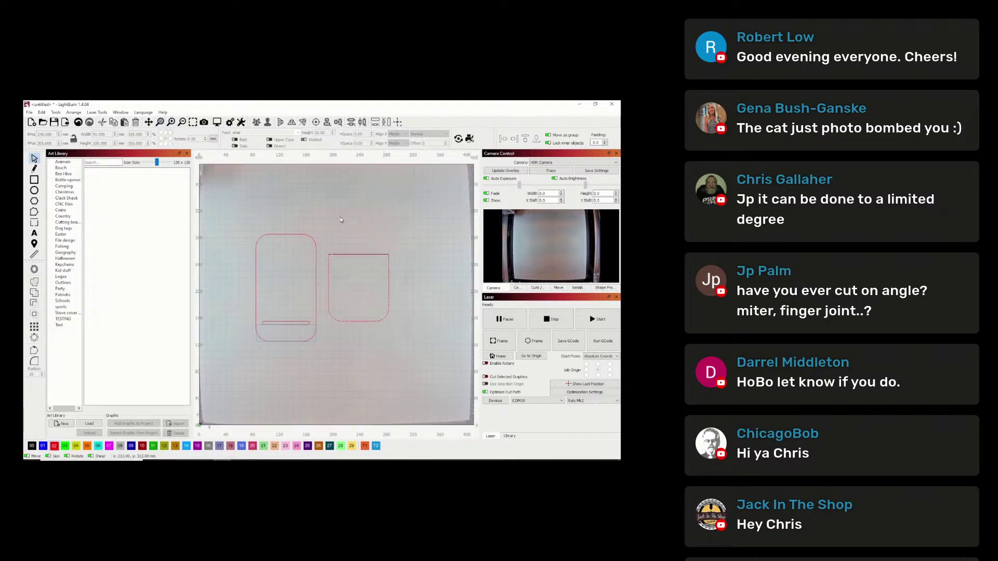
- Duplicate the 70 mm wide slot near the tall panel's lower end
scroll(310, 337, up, 2)
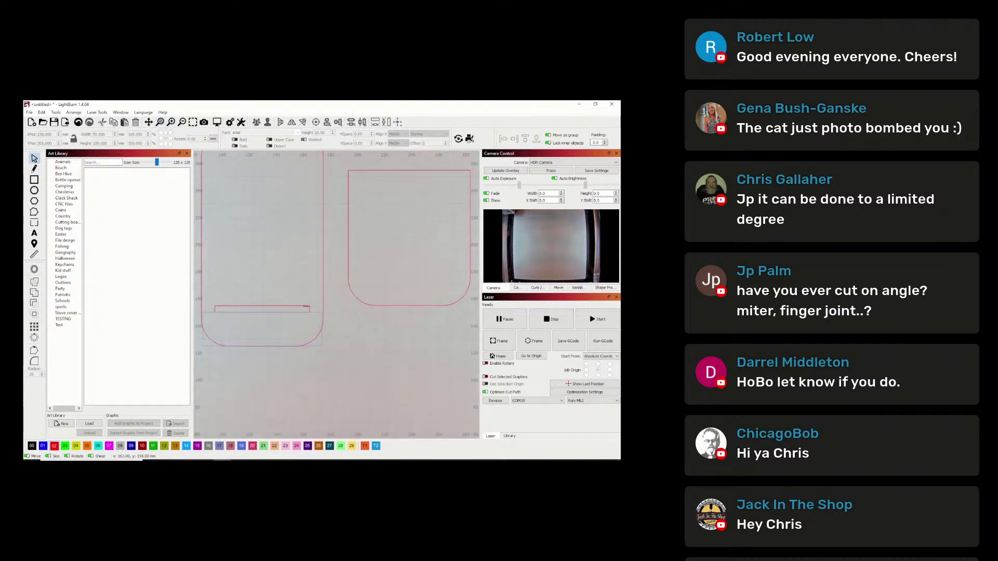
click(306, 306)
right_click(307, 306)
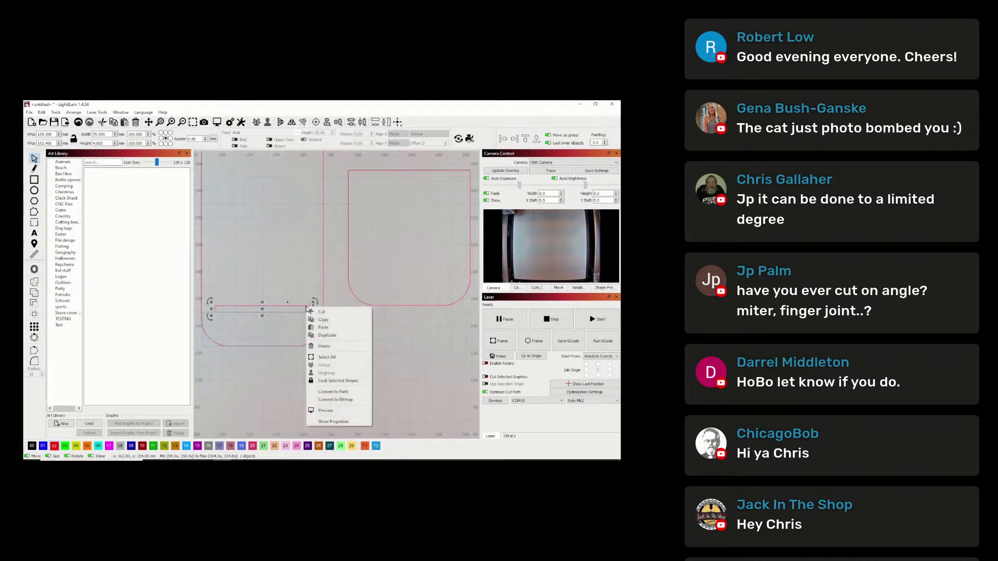
click(332, 331)
scroll(381, 275, down, 2)
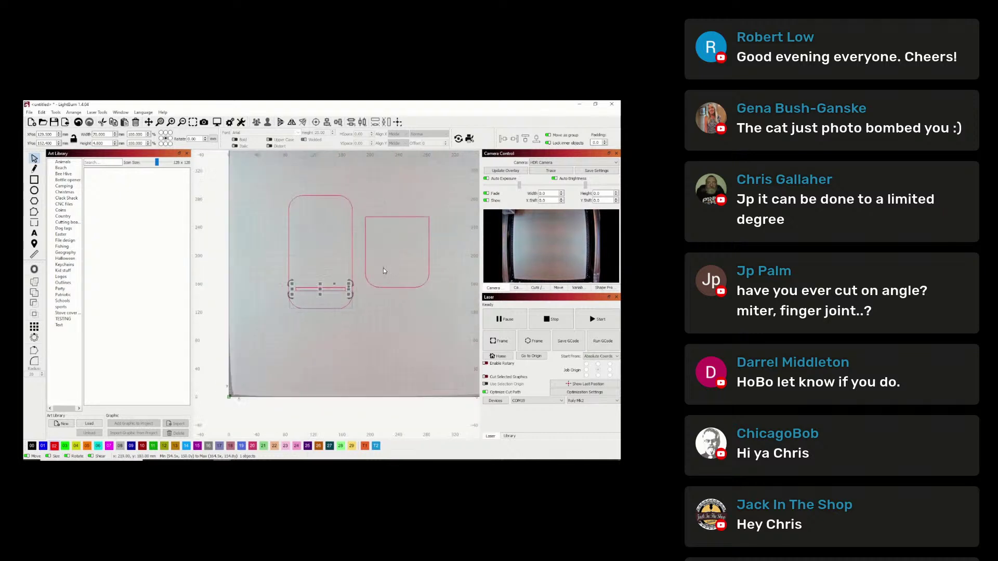
right_click(397, 225)
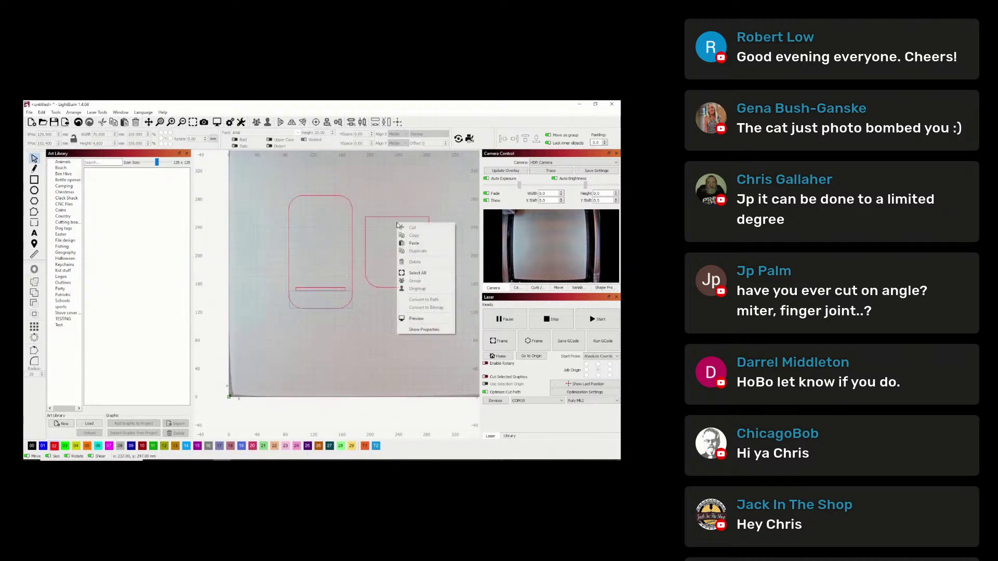
click(344, 281)
click(320, 289)
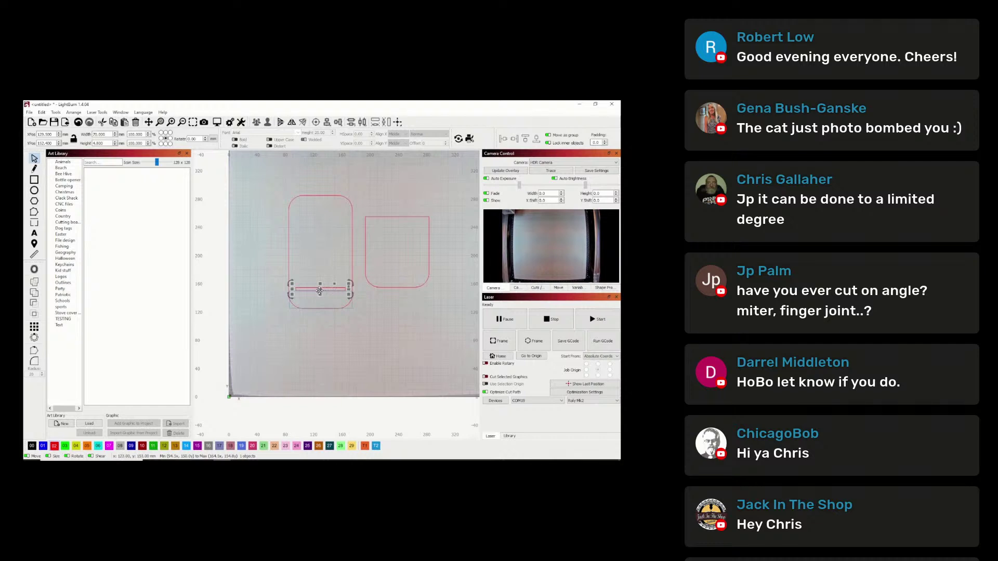
- Place the slot copy inside the 90 × 100 mm panel from its upper edge and stretch it to about 70 × 90 mm
key(ctrl+v)
drag(391, 196, 399, 260)
drag(394, 223, 397, 252)
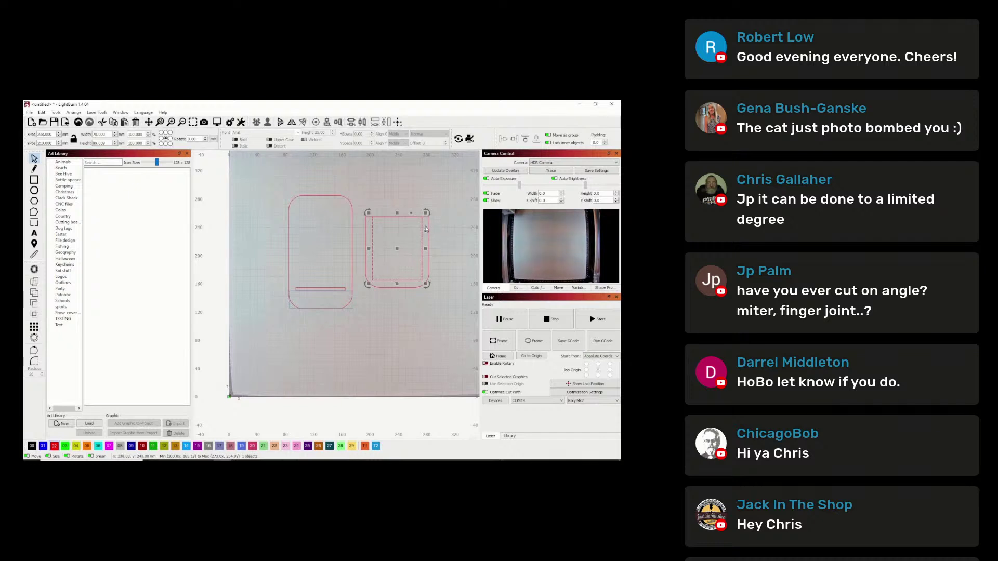
scroll(392, 255, up, 2)
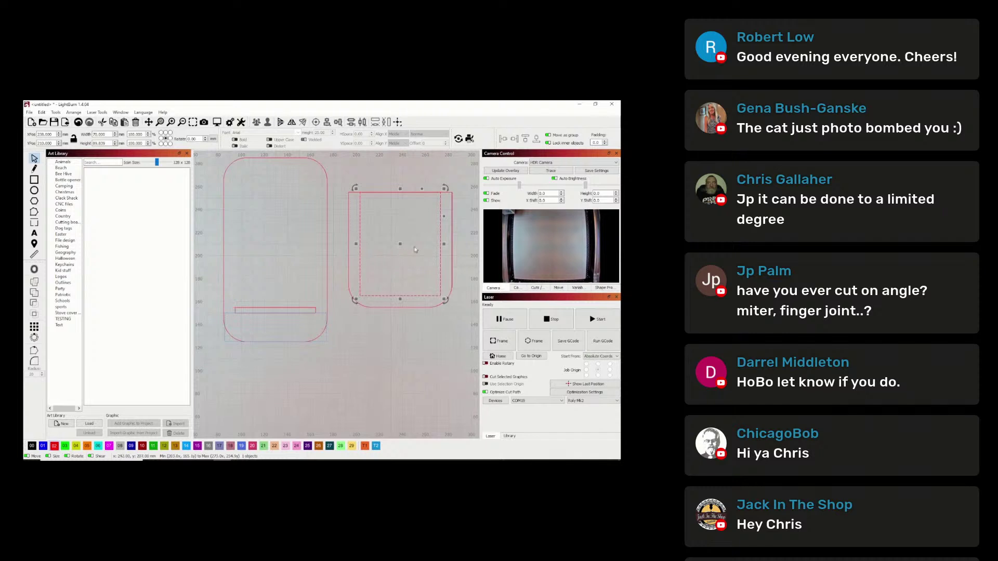
- Centre the 70 mm wide rectangle horizontally within the 90 × 100 mm panel using Align V-Center
click(464, 193)
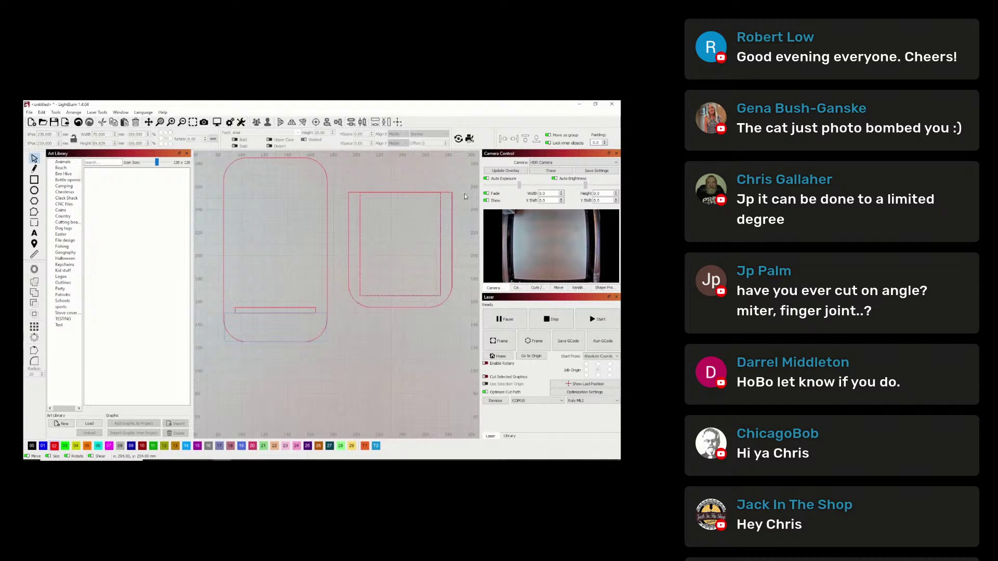
click(360, 223)
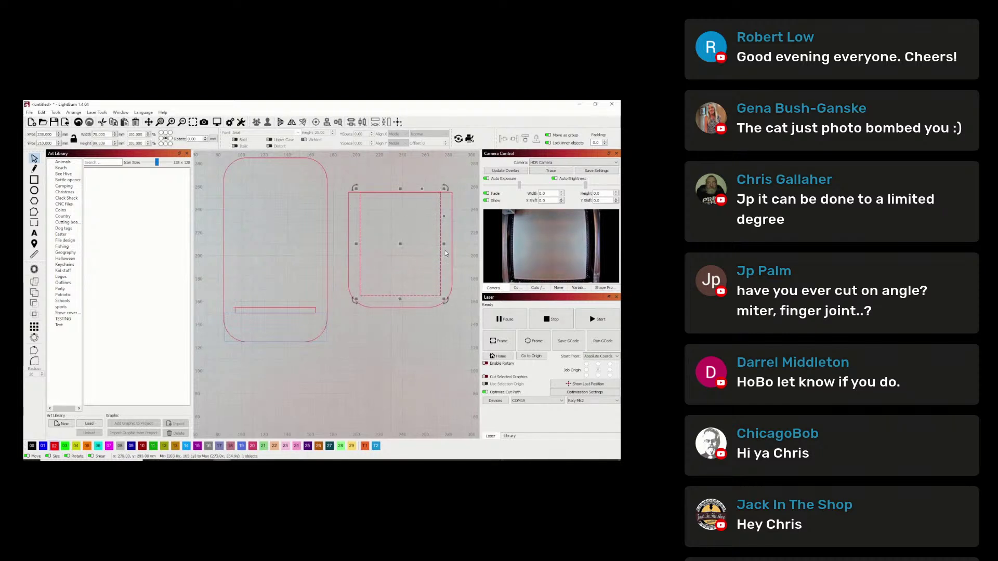
shift+click(452, 223)
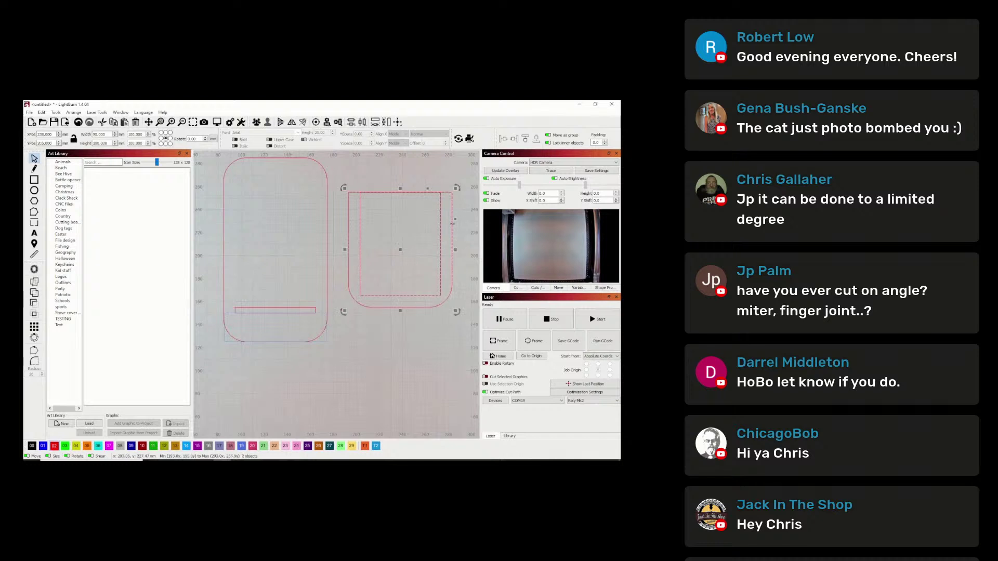
click(326, 122)
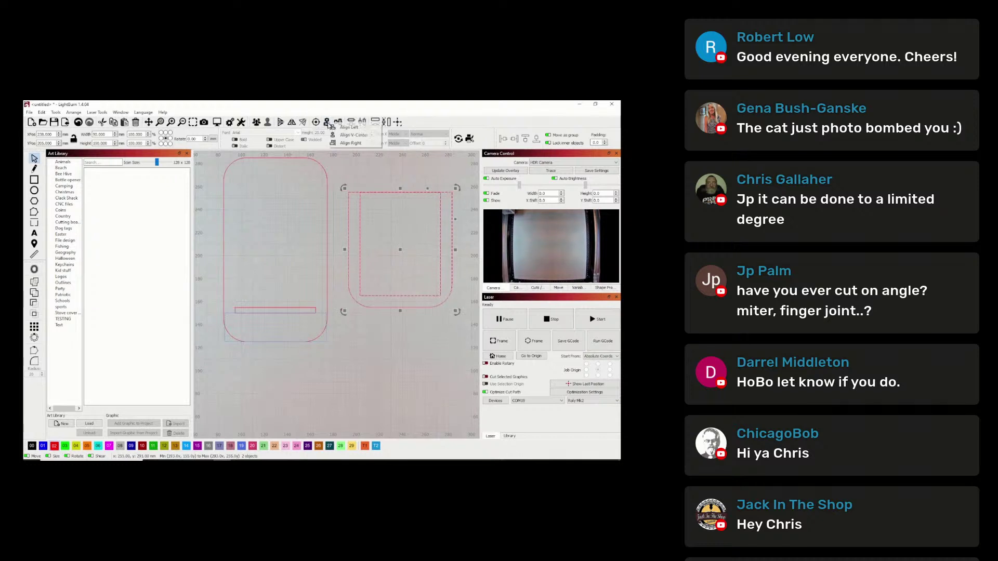
click(345, 135)
click(425, 166)
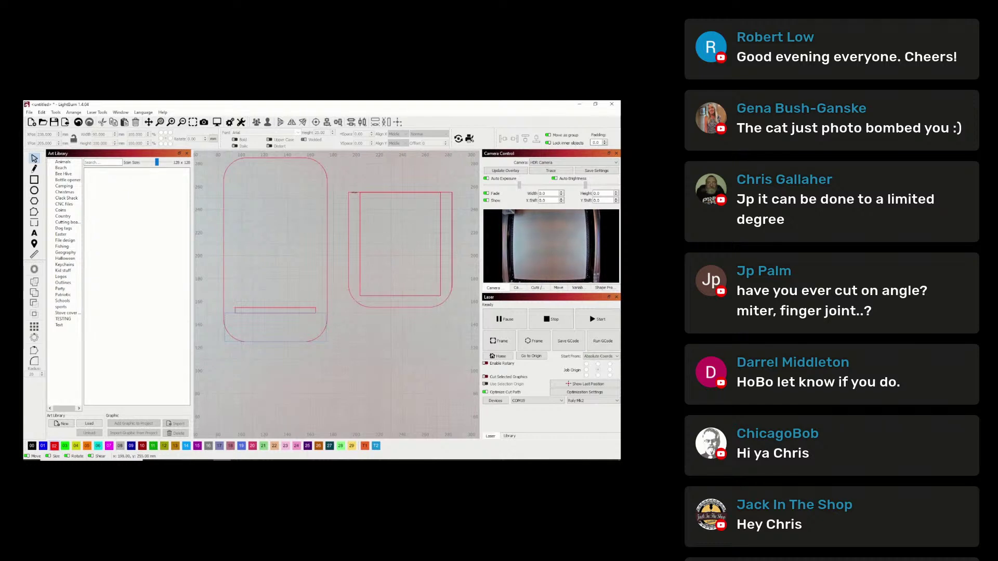
scroll(393, 202, up, 5)
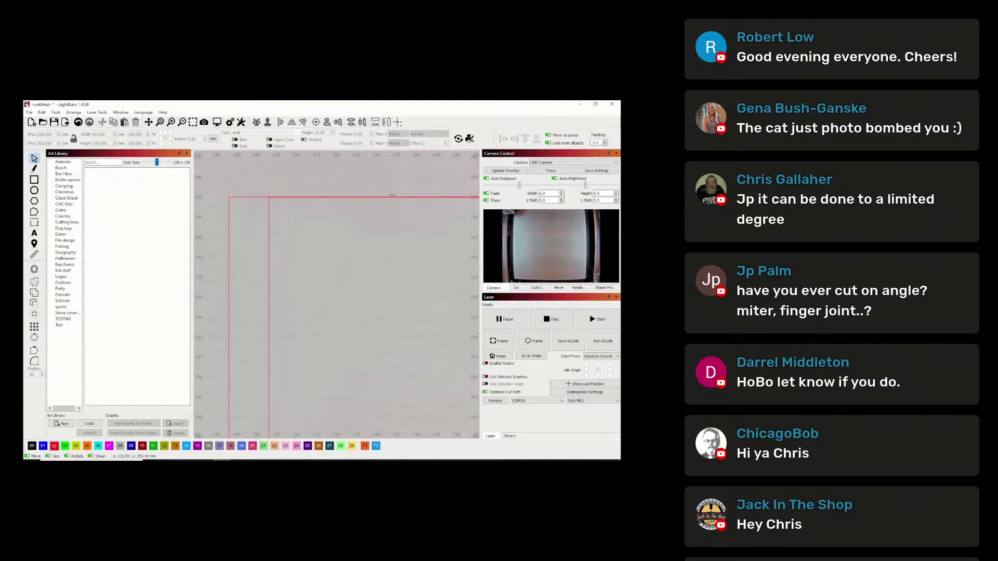
scroll(390, 203, down, 5)
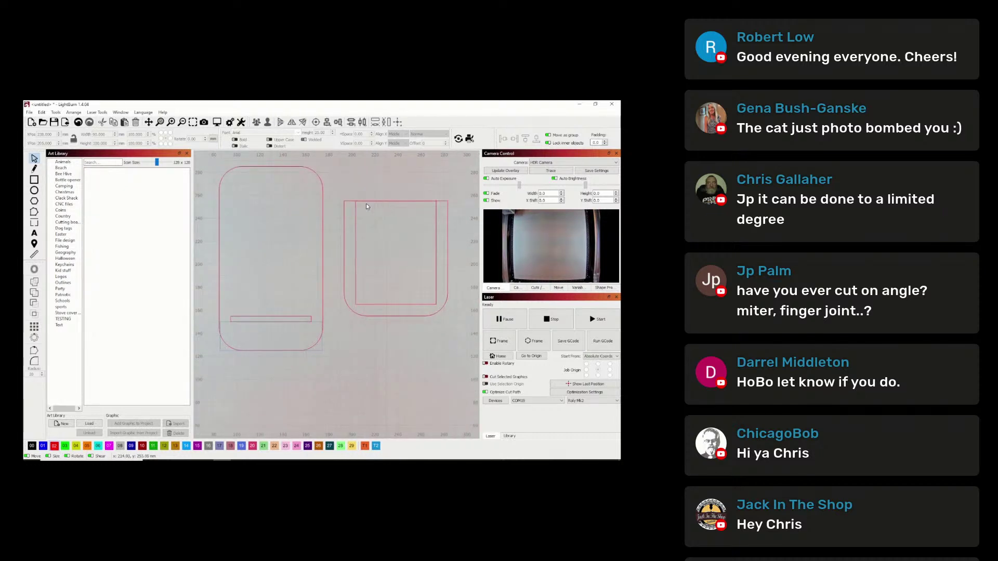
click(352, 202)
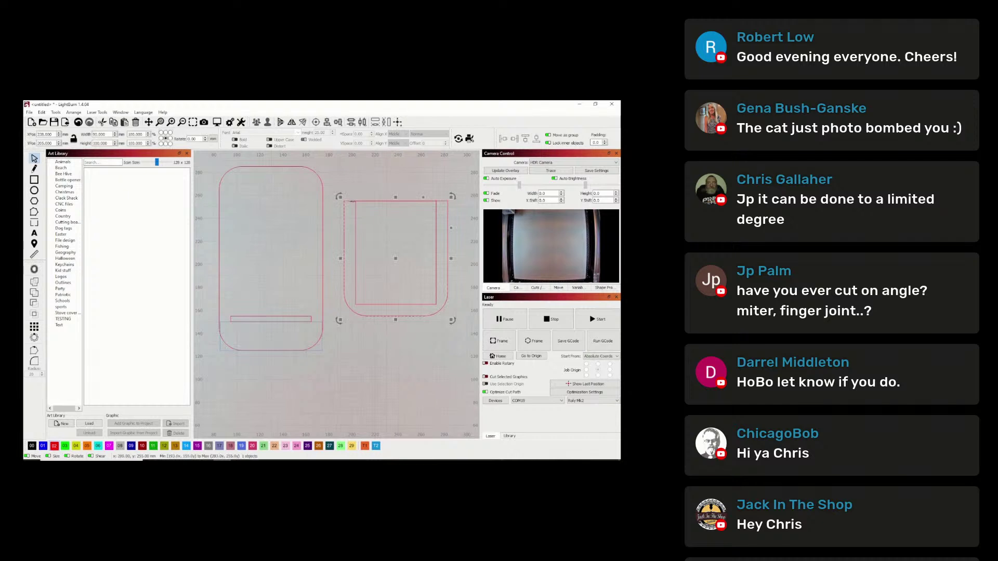
drag(395, 198, 393, 283)
drag(393, 283, 392, 283)
click(78, 122)
click(370, 193)
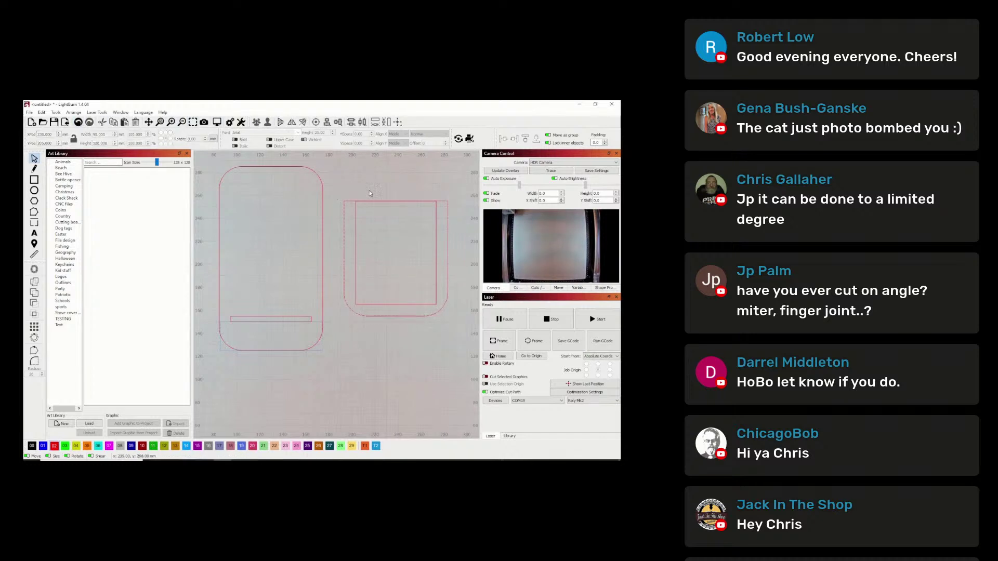
- Flip the 90 × 100 mm panel vertically so its rounded corners point upward
click(384, 202)
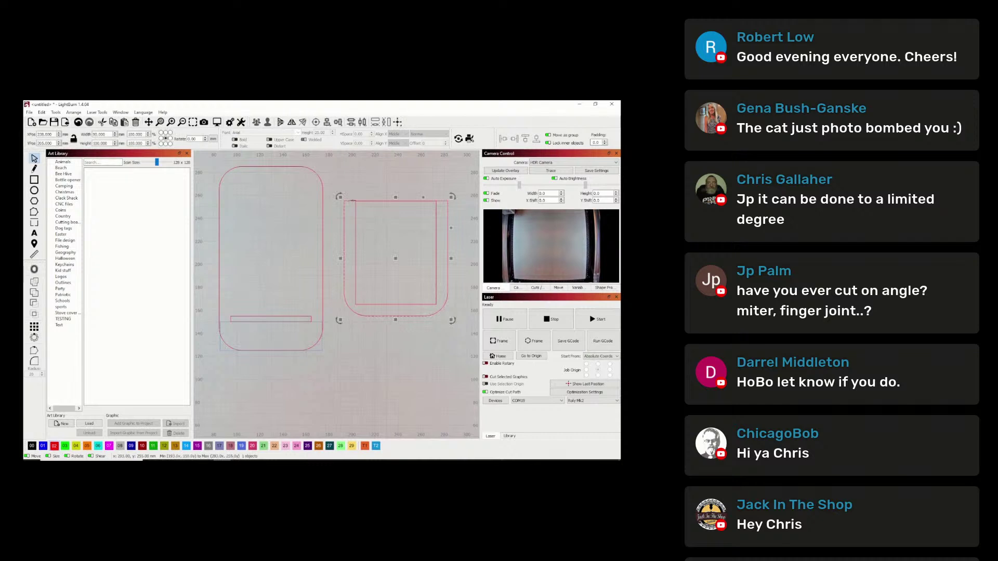
click(281, 123)
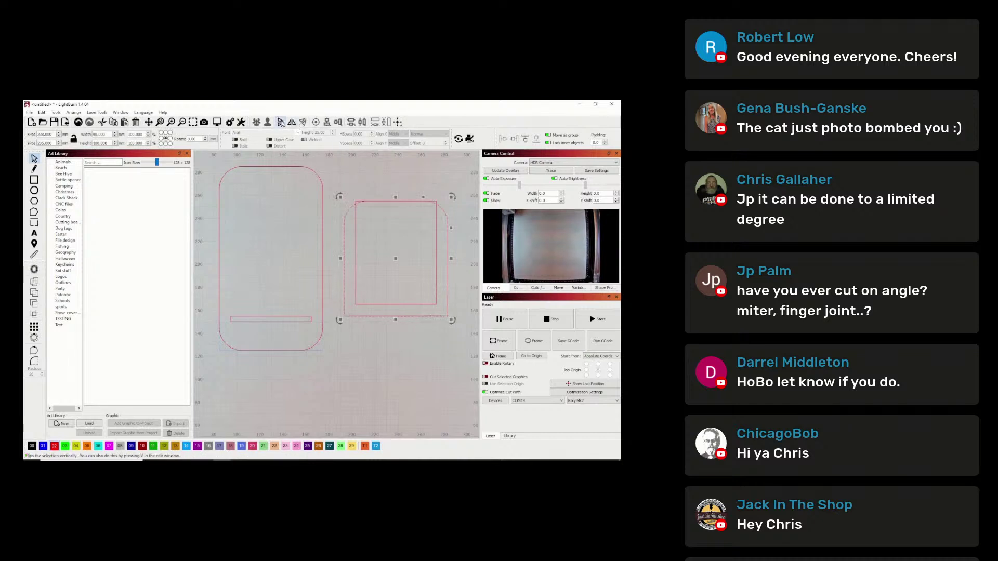
click(415, 167)
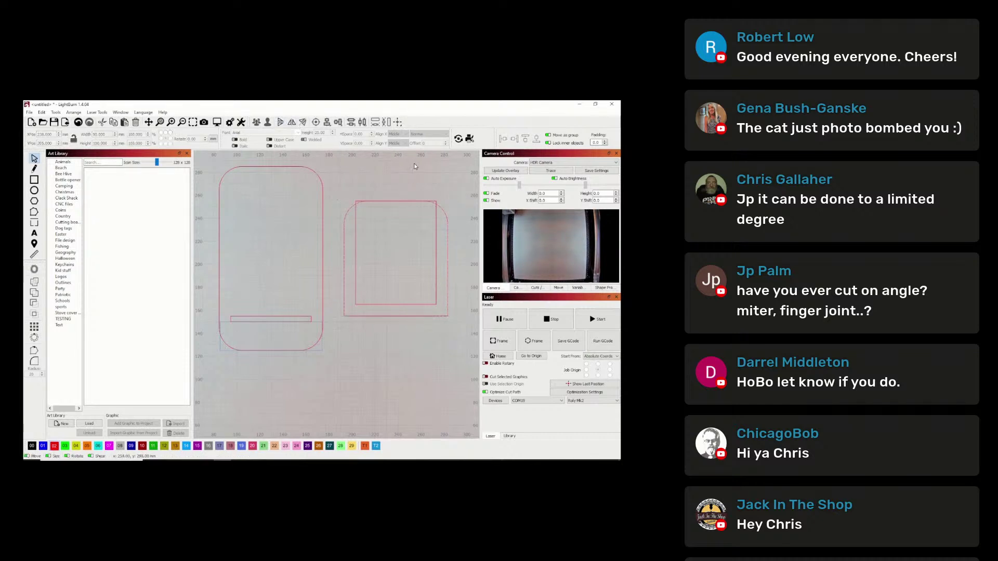
- Squash the flipped panel down from its upper edge and set its height to 25 mm
click(357, 201)
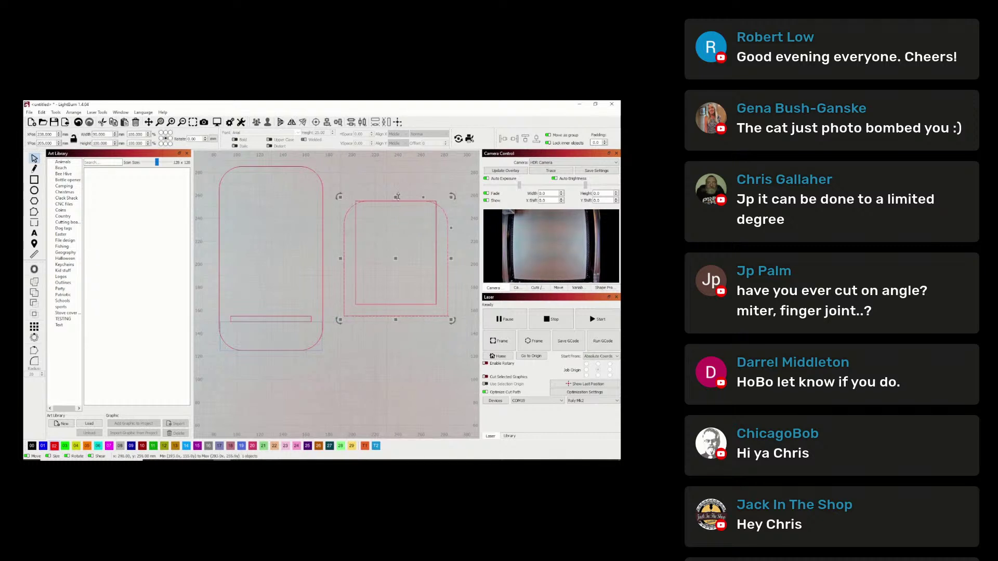
click(396, 197)
click(397, 212)
drag(397, 210, 397, 285)
drag(109, 143, 90, 141)
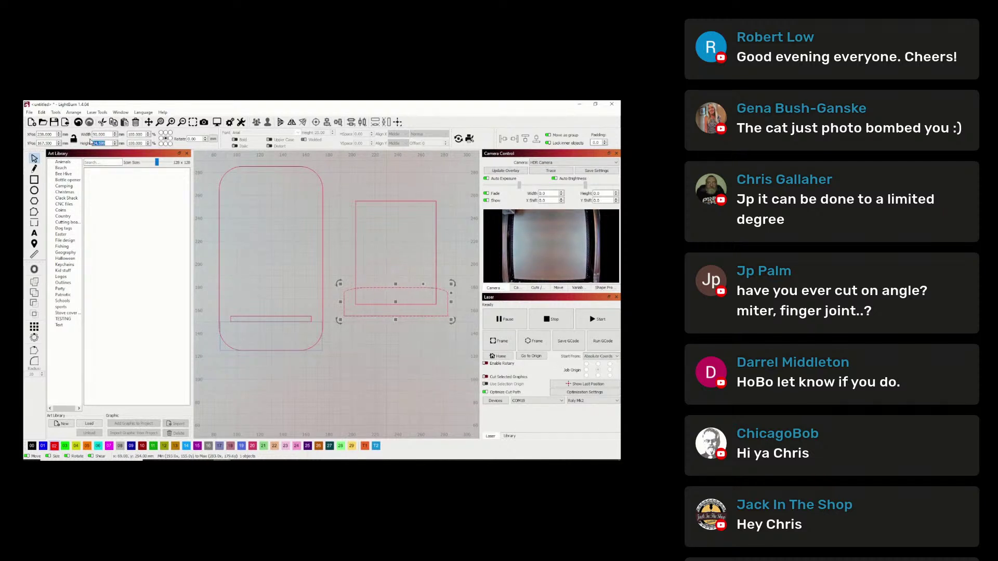
text(25)
key(Return)
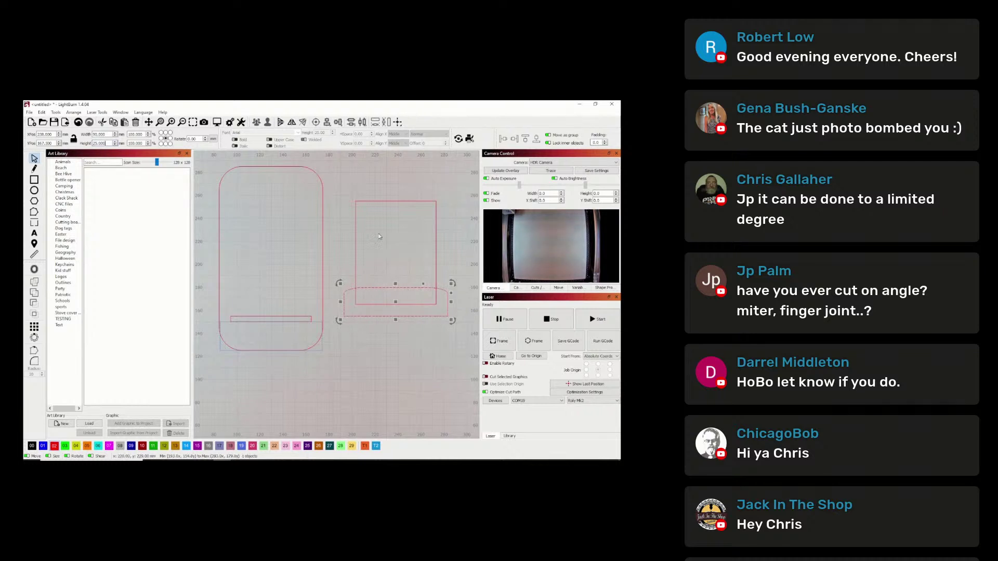
click(419, 353)
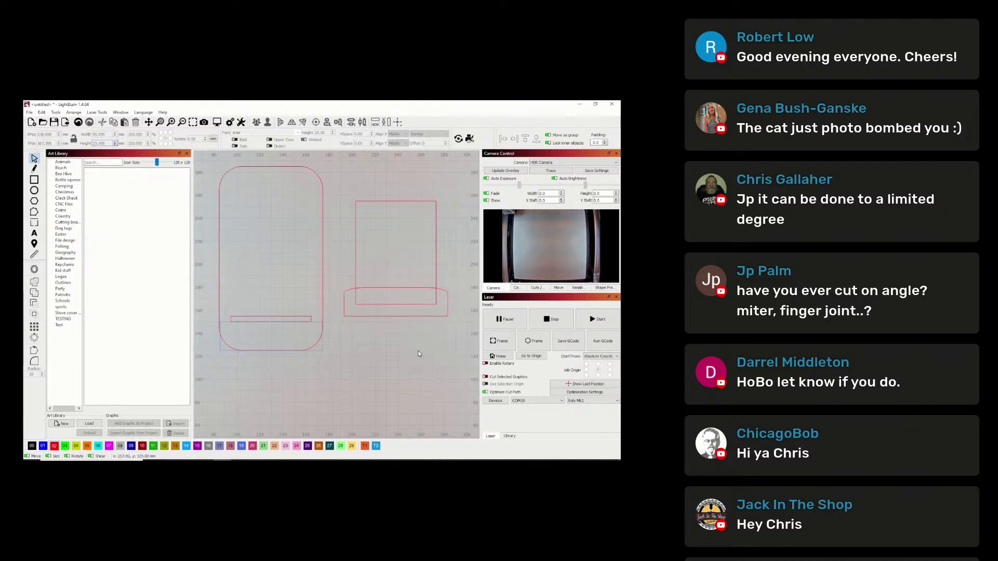
- Duplicate the 90 × 25 mm strip in place and flip the copy vertically
click(400, 316)
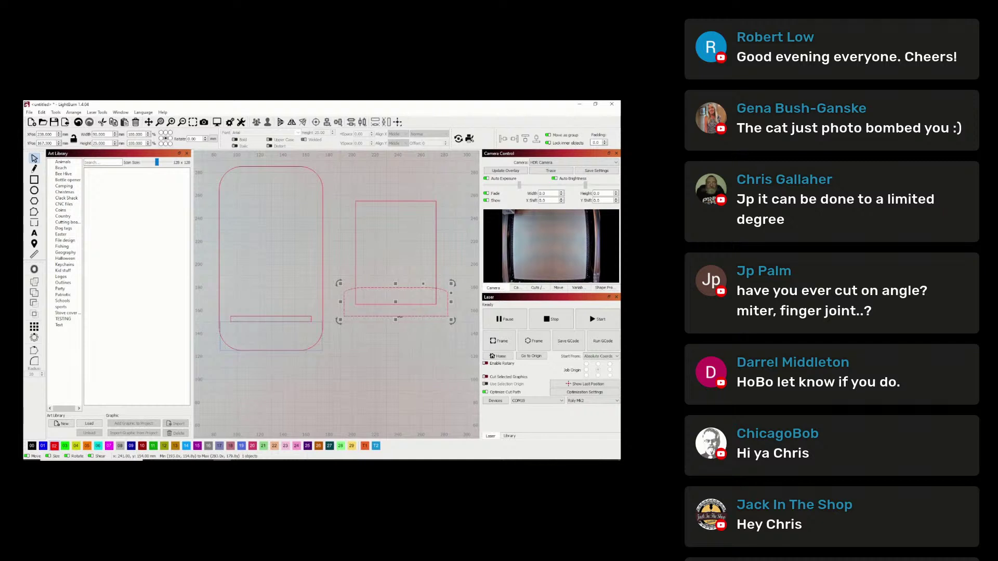
right_click(400, 317)
click(416, 343)
click(280, 122)
click(356, 320)
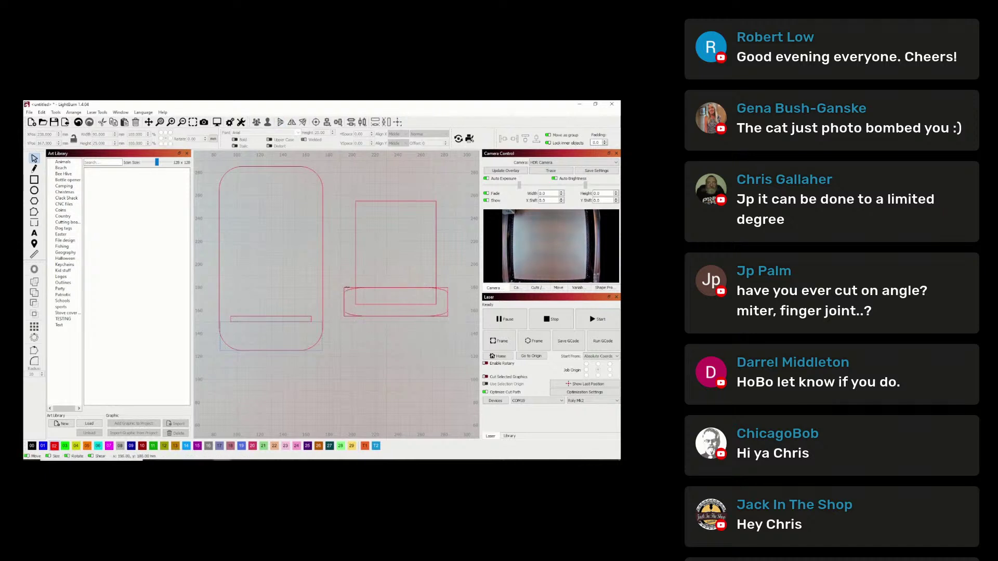
- Merge the two overlapping 90 × 25 mm strips into one square-cornered rectangle with Boolean Union
click(347, 287)
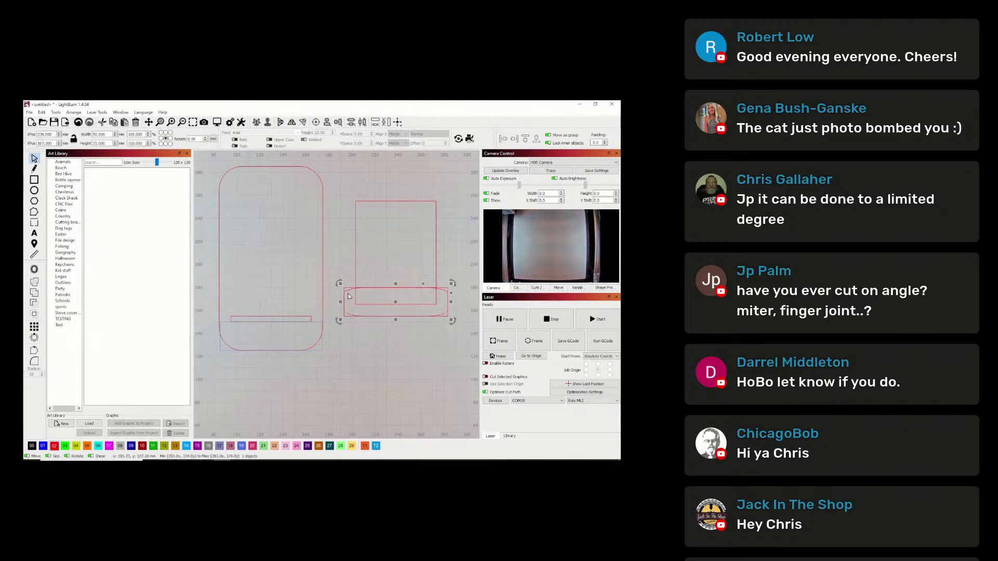
scroll(348, 297, up, 4)
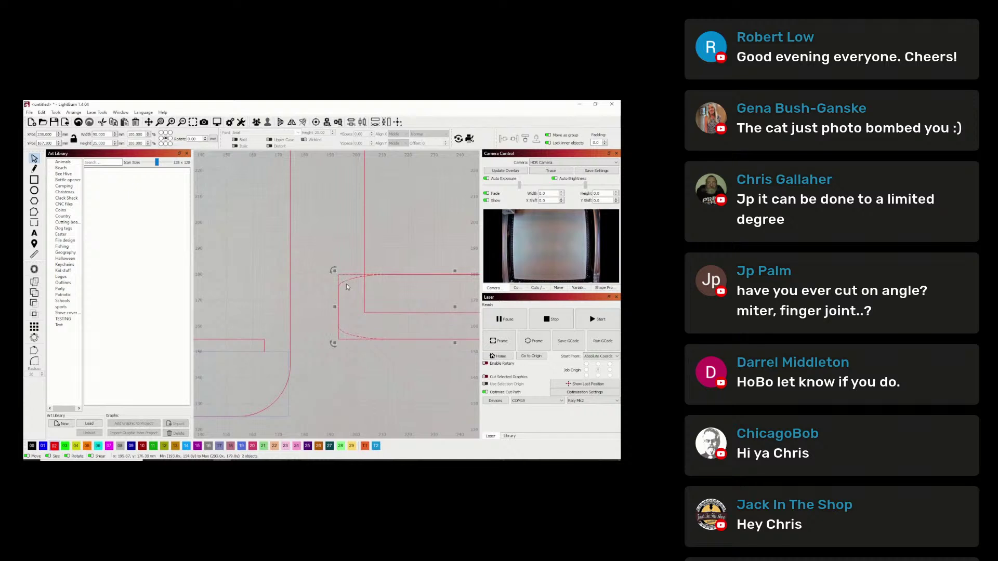
key(ctrl+z)
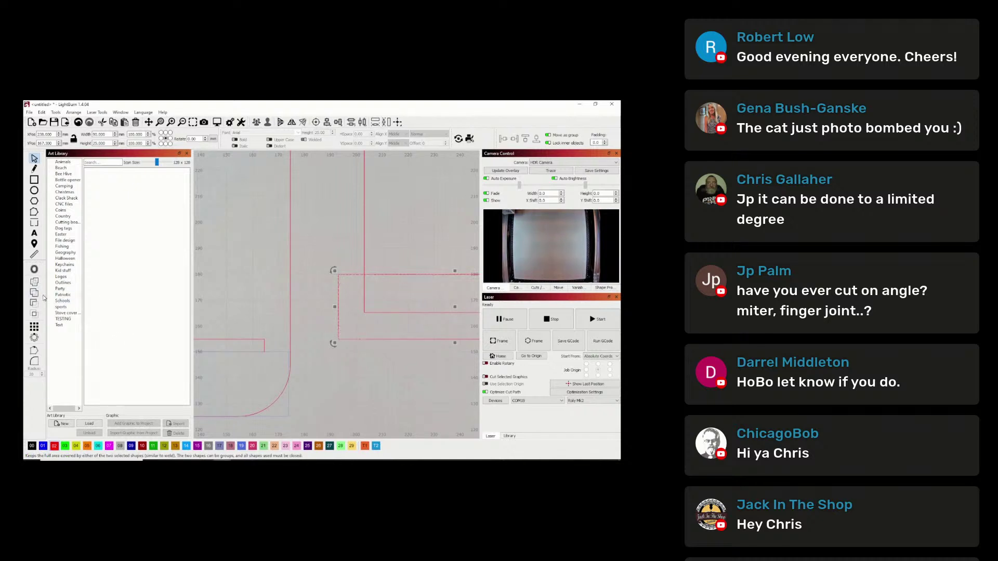
scroll(397, 322, down, 5)
click(416, 347)
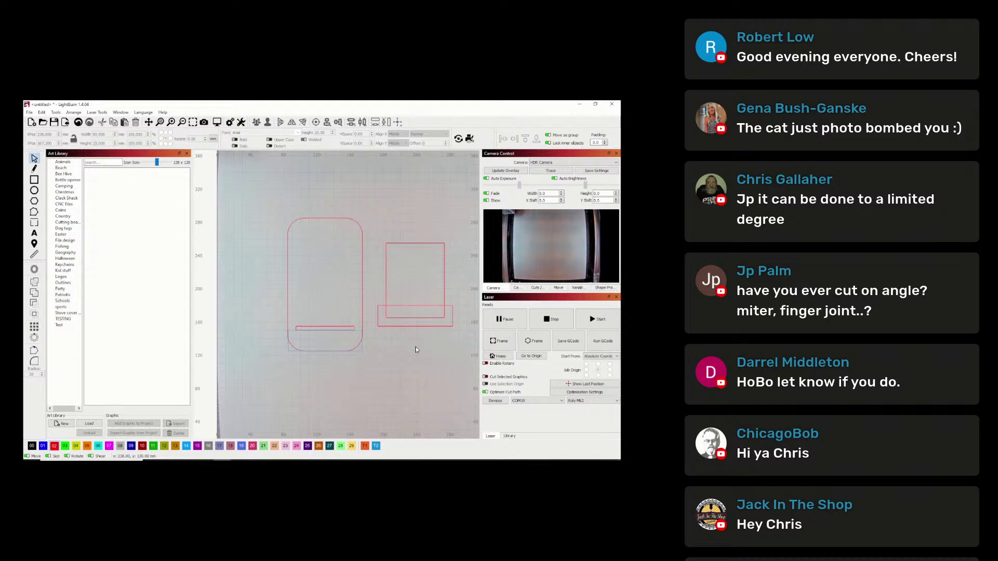
- Align the 70 mm wide upright rectangle and the 90 × 25 mm strip on their vertical centre line with Align V-Center
scroll(440, 323, up, 3)
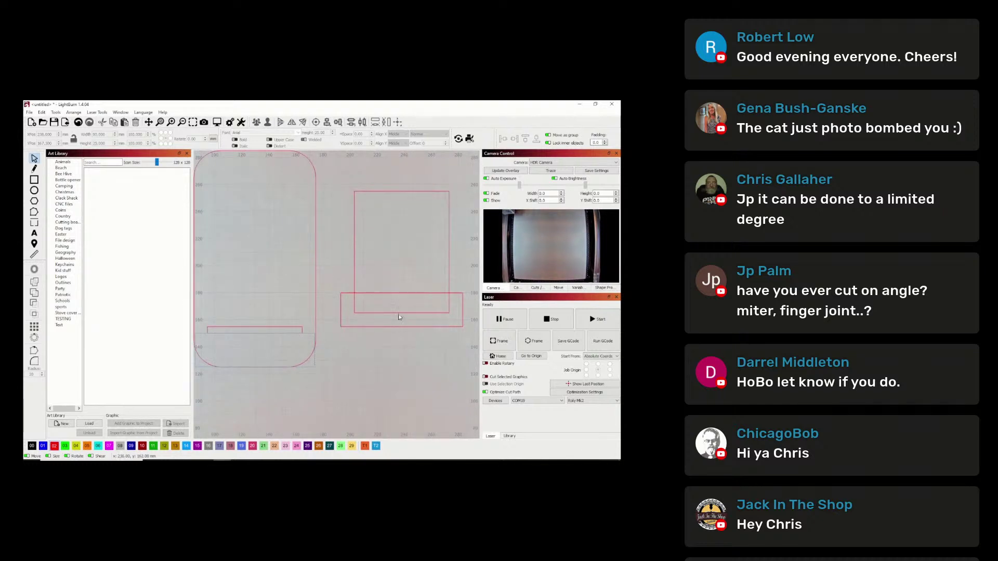
click(159, 121)
scroll(376, 328, up, 5)
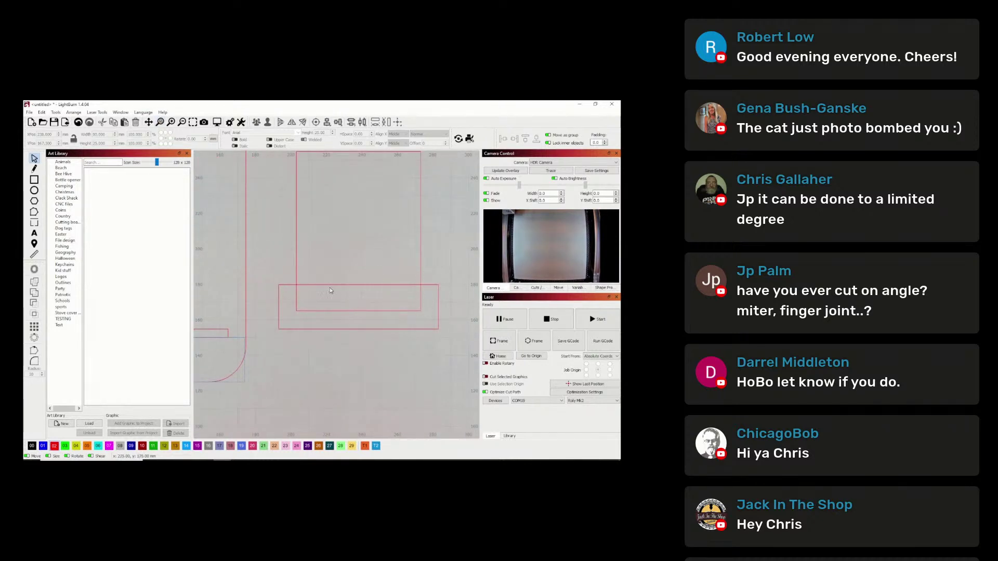
scroll(294, 312, down, 5)
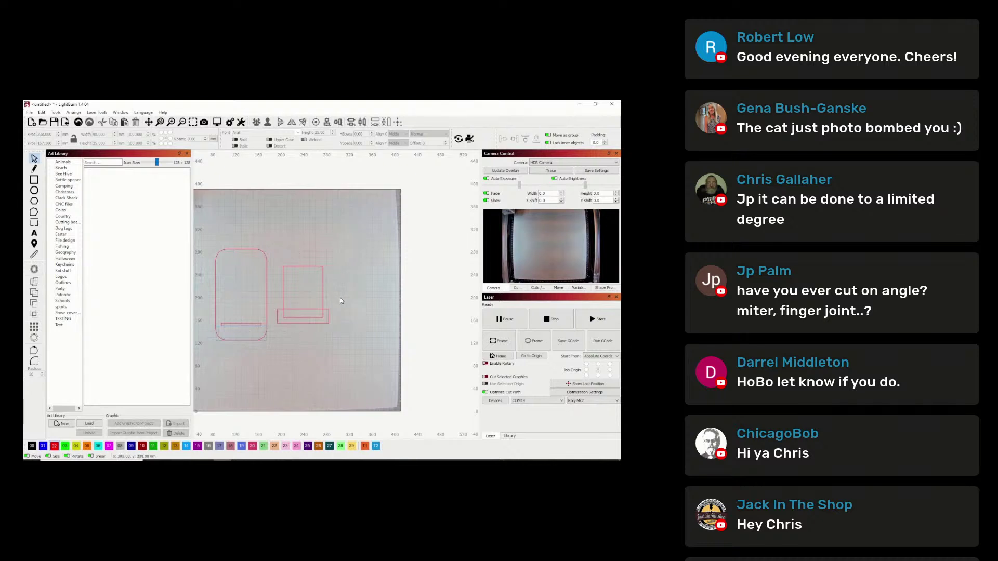
click(322, 285)
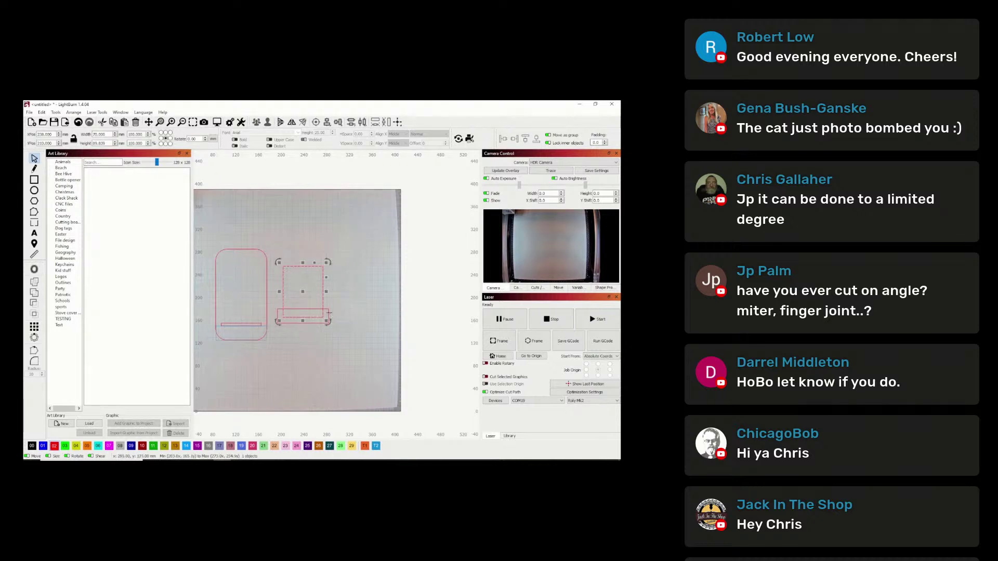
shift+click(328, 312)
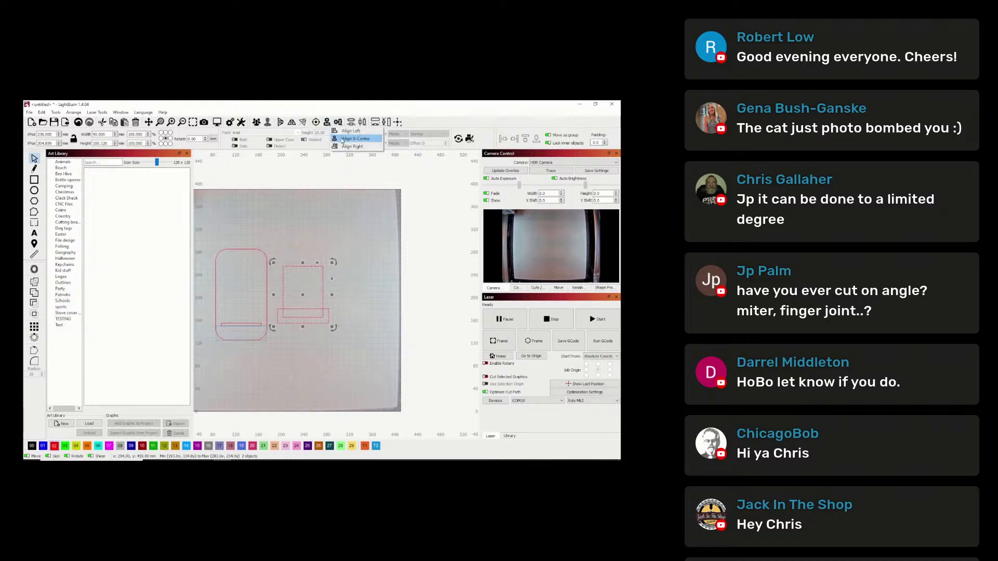
click(364, 238)
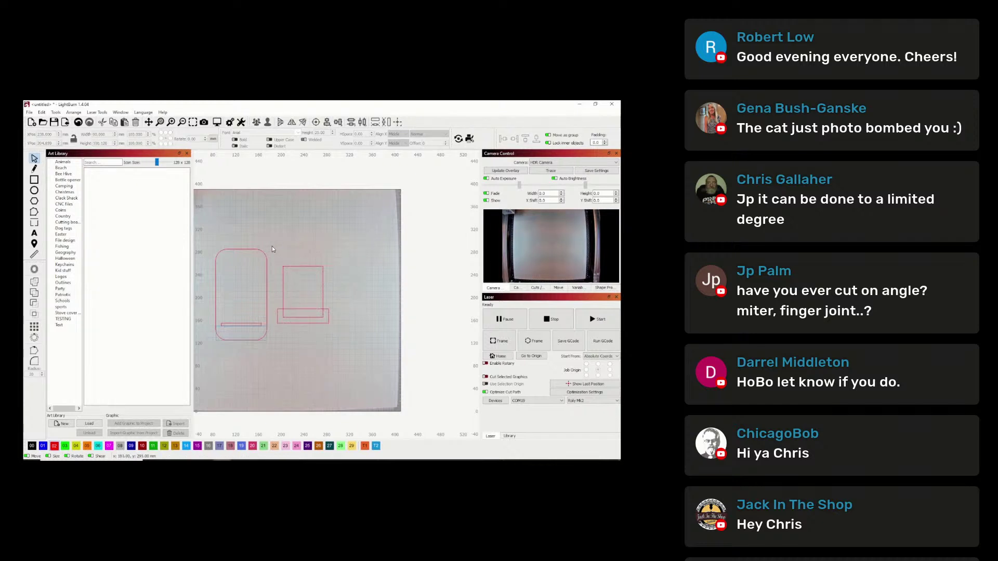
- Merge the 70 mm wide upright and the 90 × 25 mm strip with Boolean Union and round the result's upper and lower outer corners
drag(272, 247, 365, 352)
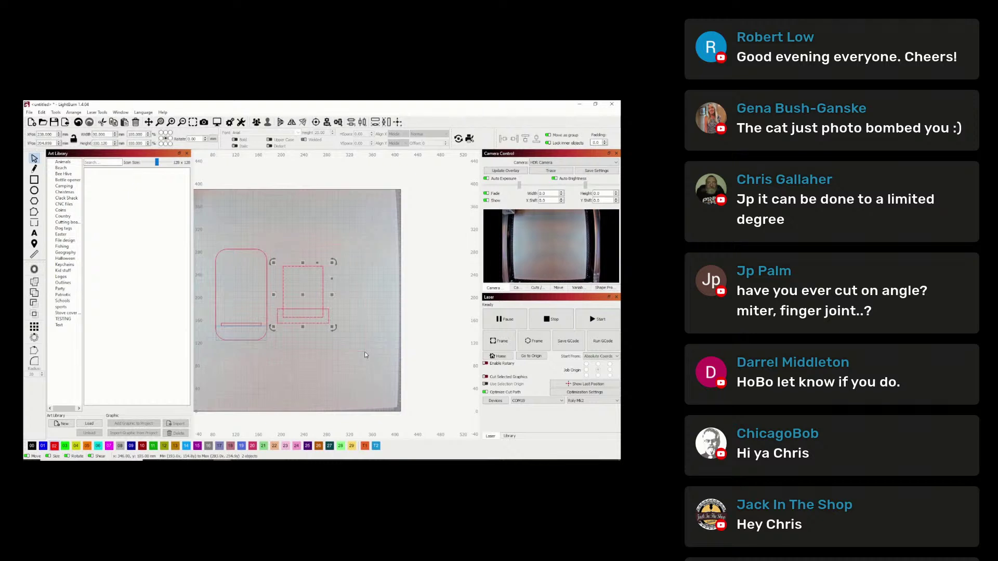
click(34, 294)
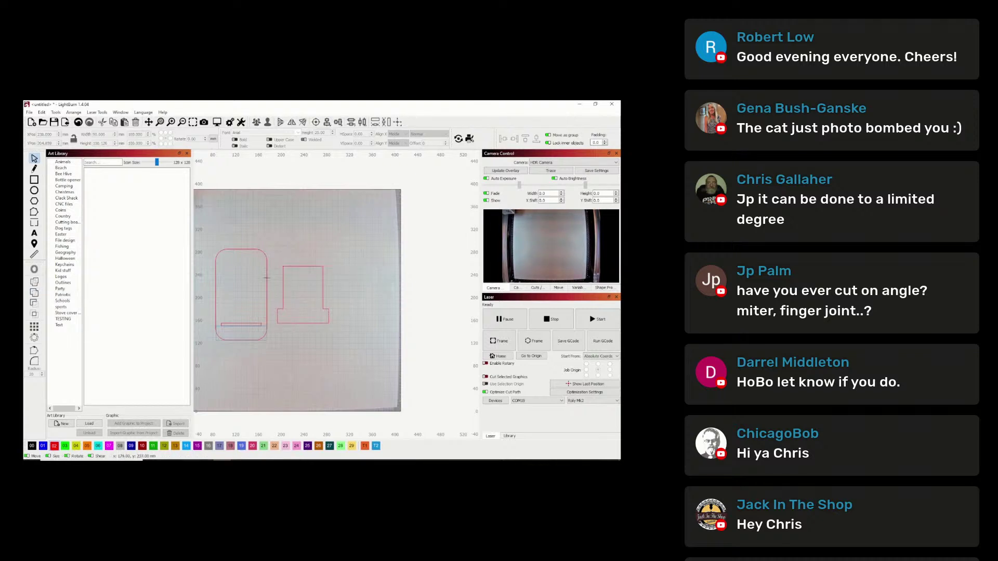
click(283, 282)
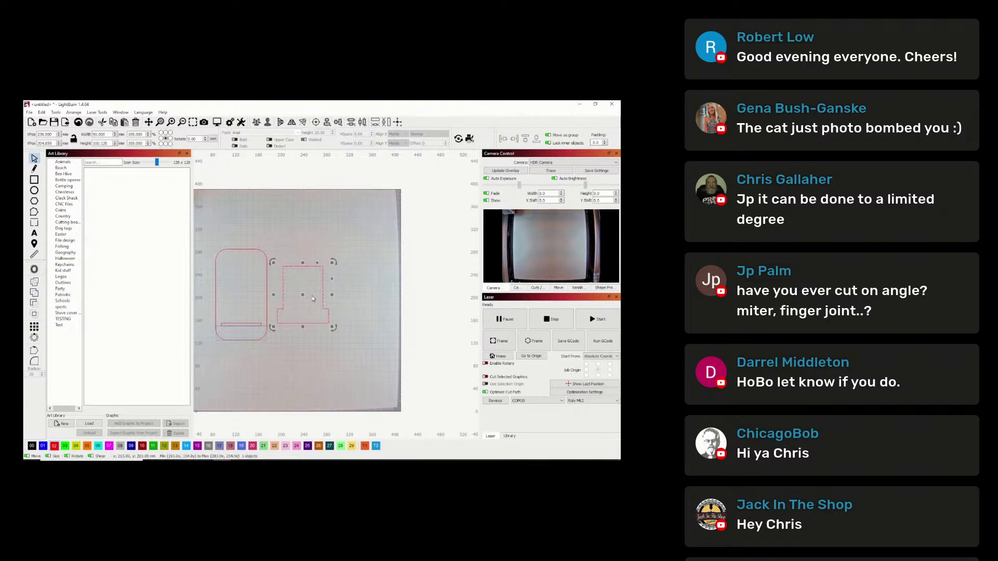
click(34, 361)
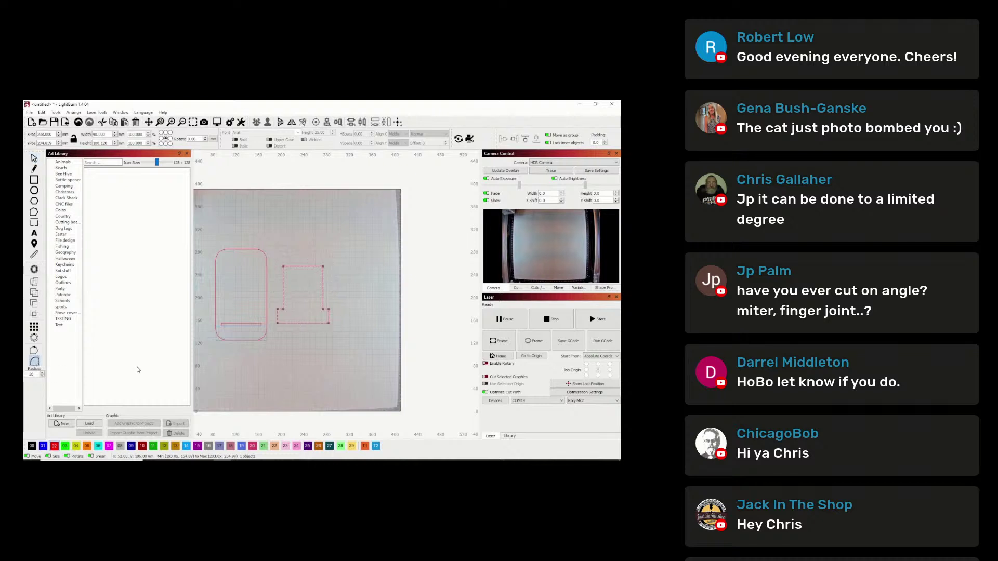
click(277, 323)
click(322, 268)
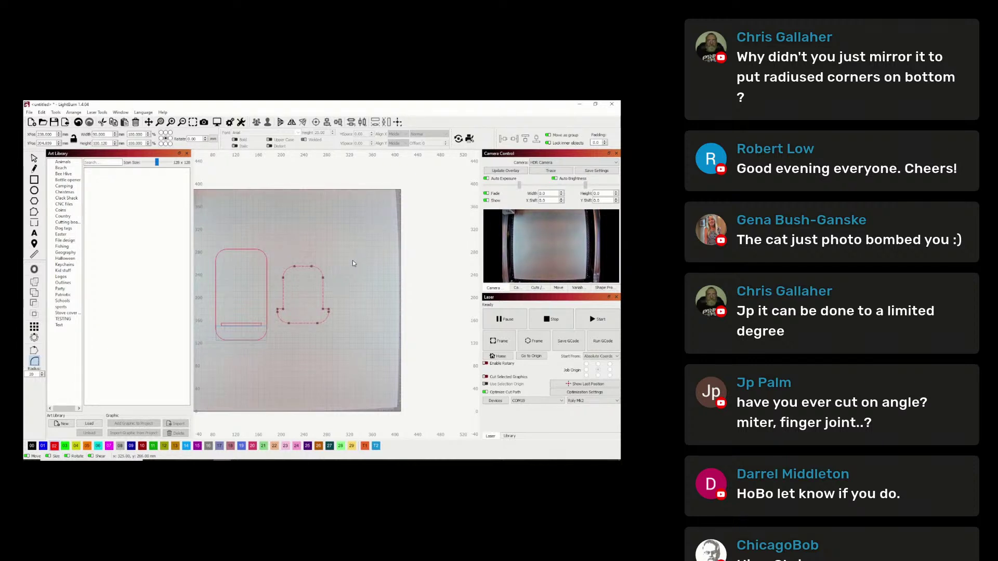
key(Escape)
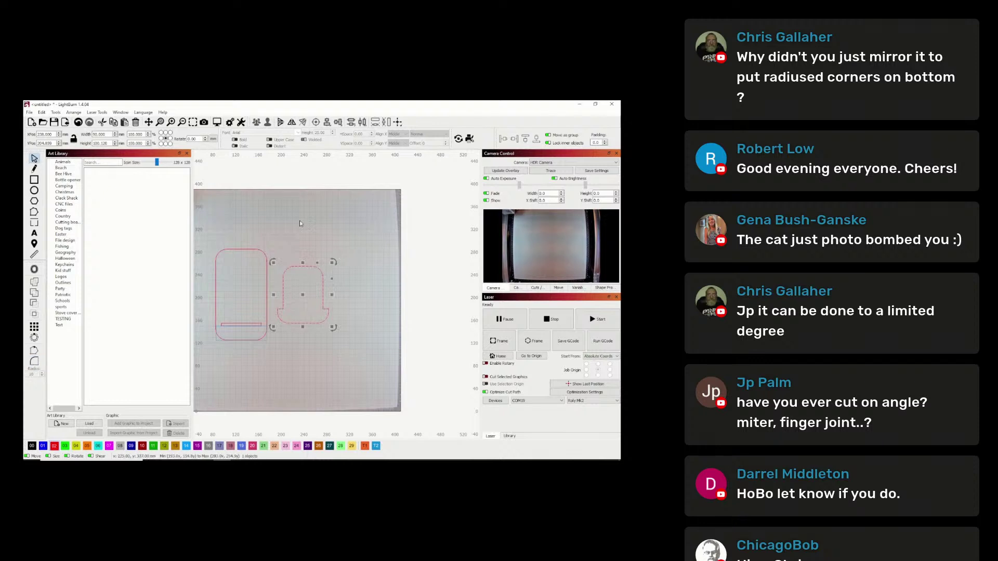
key(Escape)
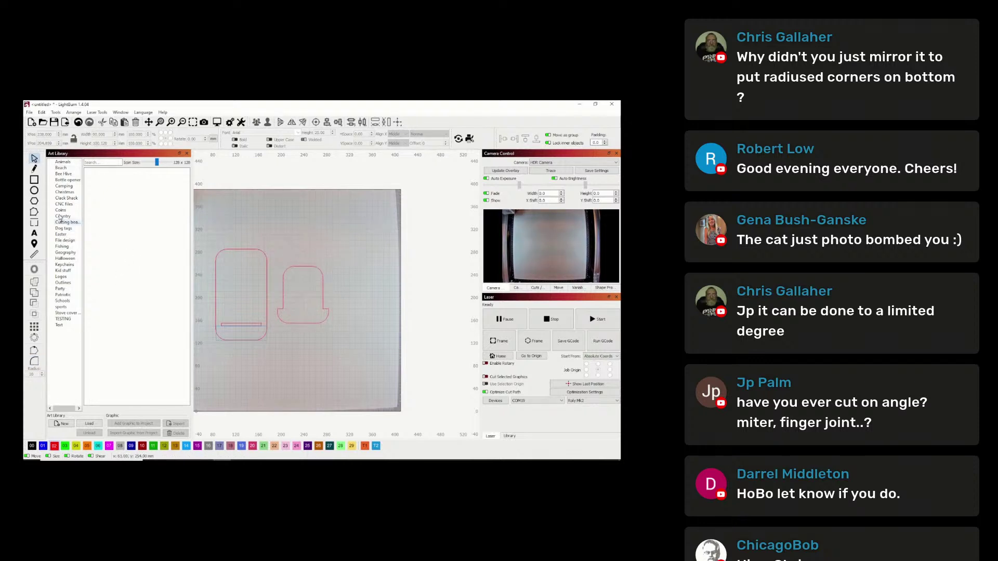
click(34, 179)
drag(292, 239, 304, 302)
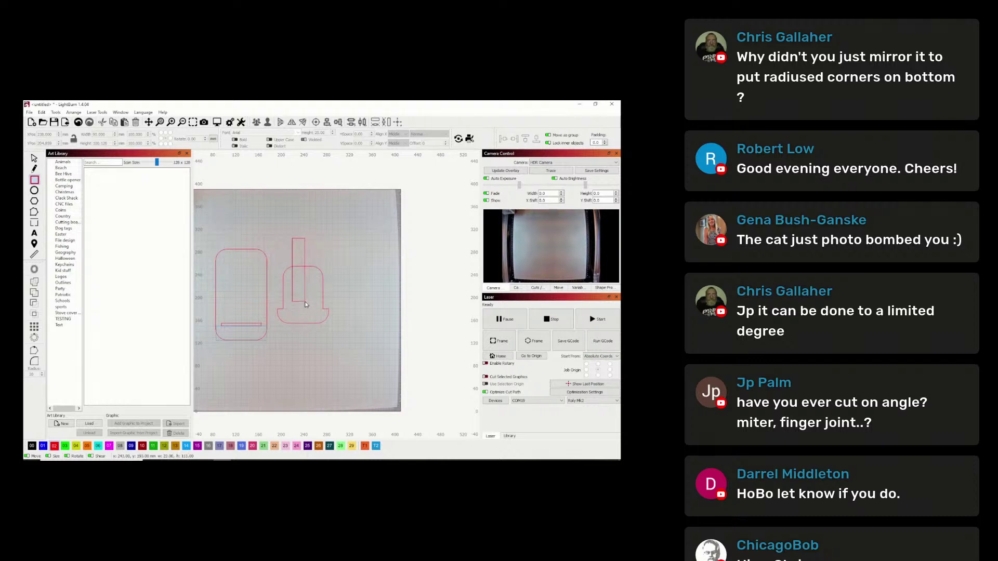
click(33, 159)
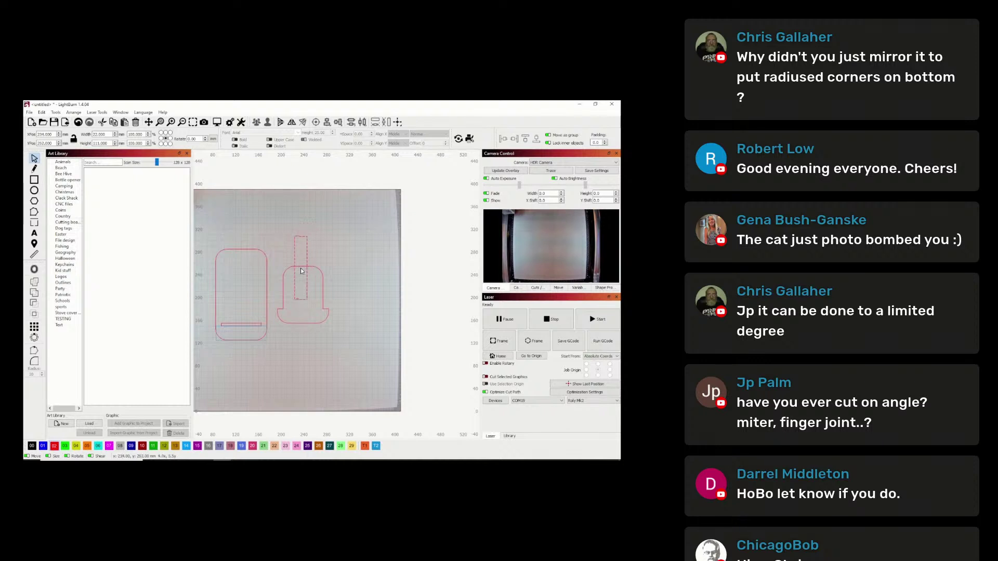
drag(300, 268, 305, 266)
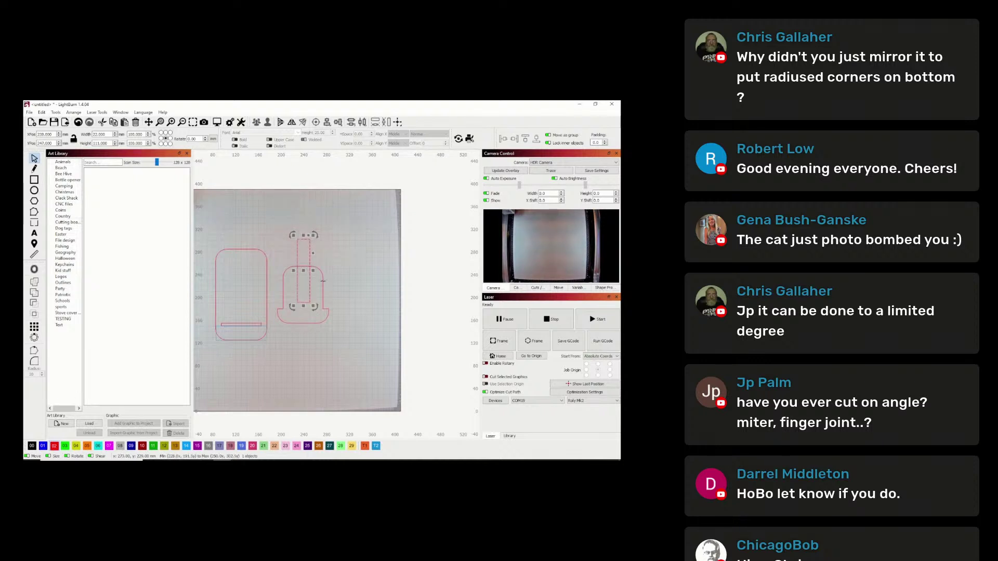
shift+click(323, 281)
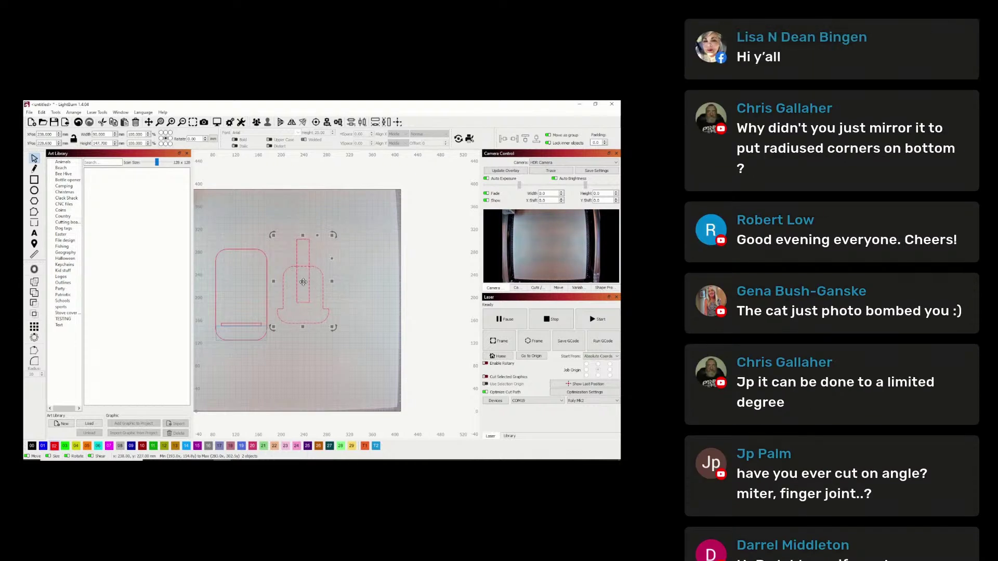
click(359, 249)
click(308, 254)
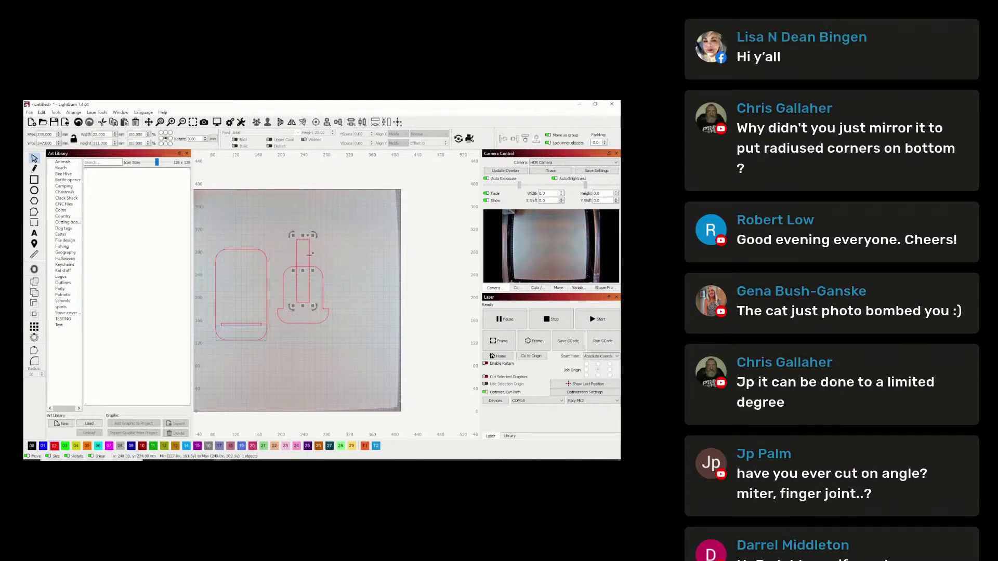
key(Delete)
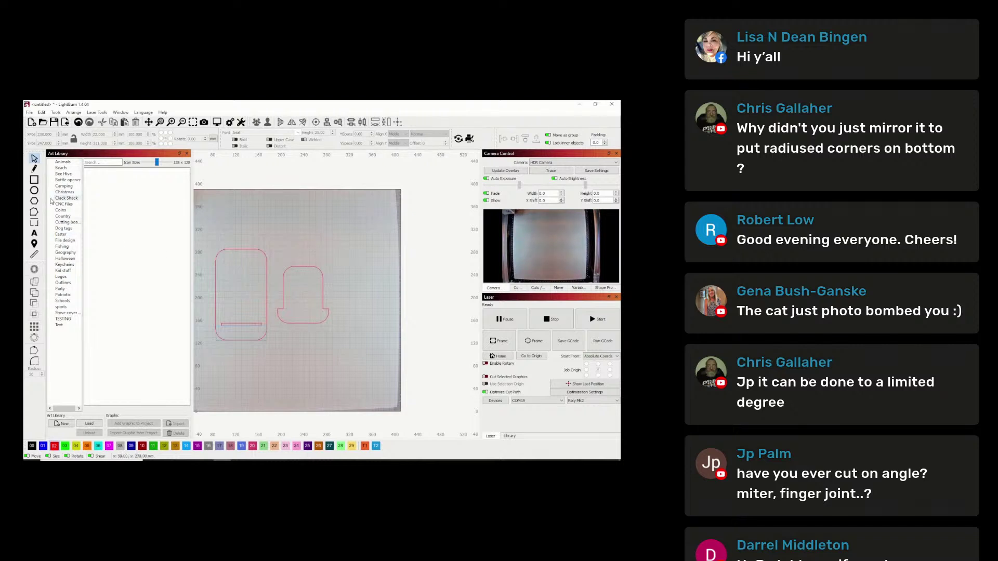
- Draw a circle above the merged upright piece and set its width and height to 25 mm
key(e)
drag(291, 221, 314, 247)
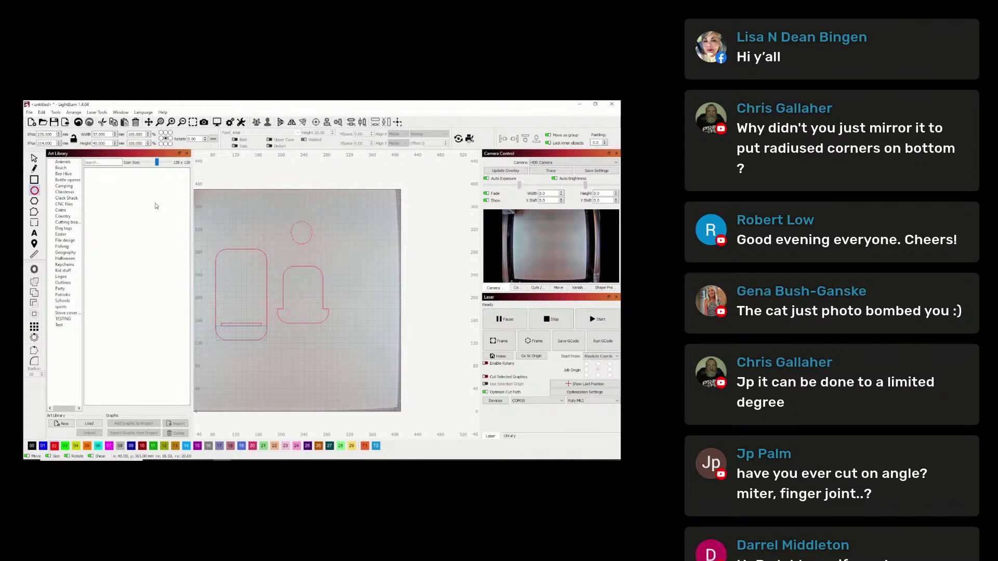
click(34, 159)
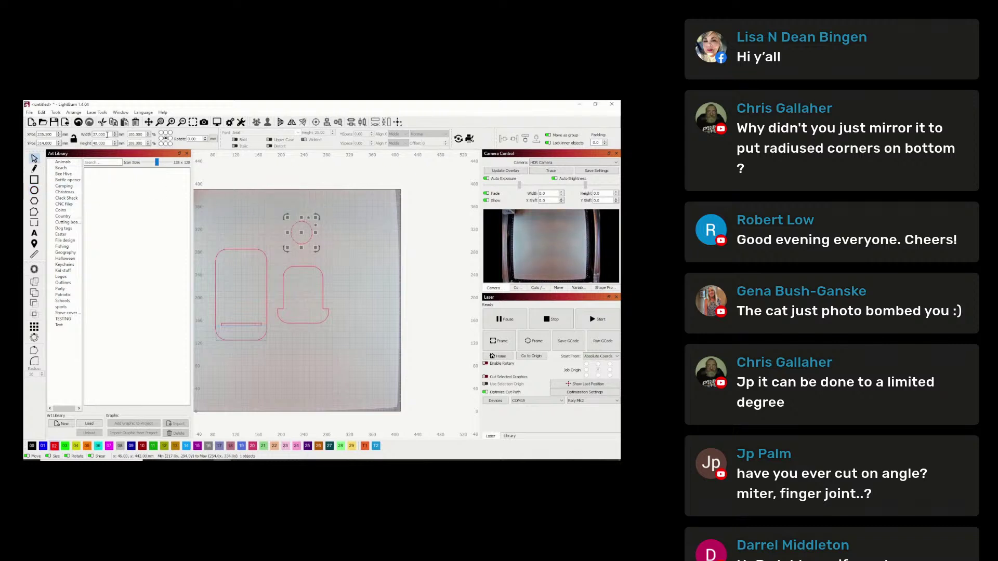
drag(108, 134, 82, 134)
text(25)
click(108, 143)
drag(109, 143, 83, 142)
text(2)
key(Return)
- Move the circle into the middle of the upright and resize it proportionally to a 40 mm diameter
drag(303, 237, 297, 282)
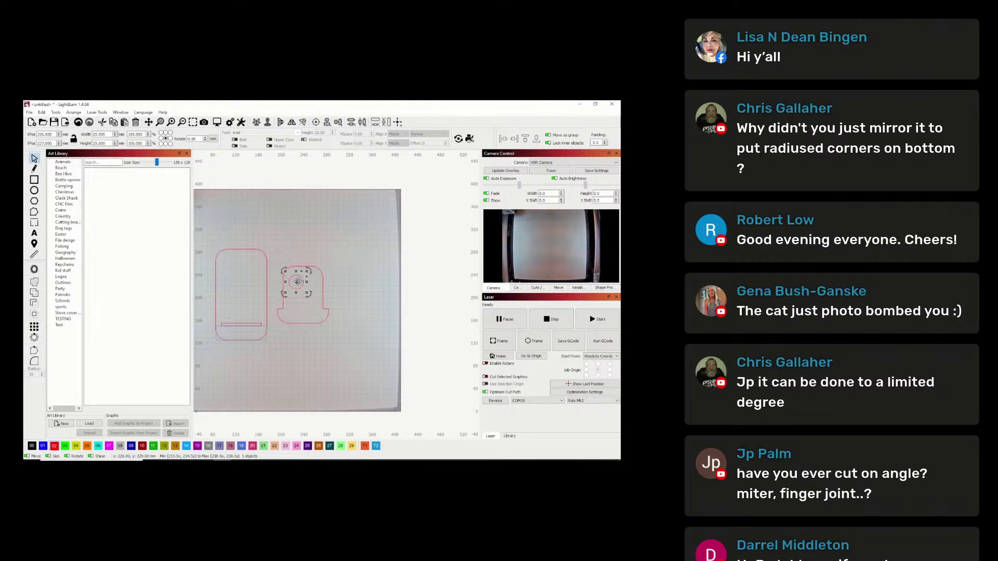
drag(297, 282, 303, 292)
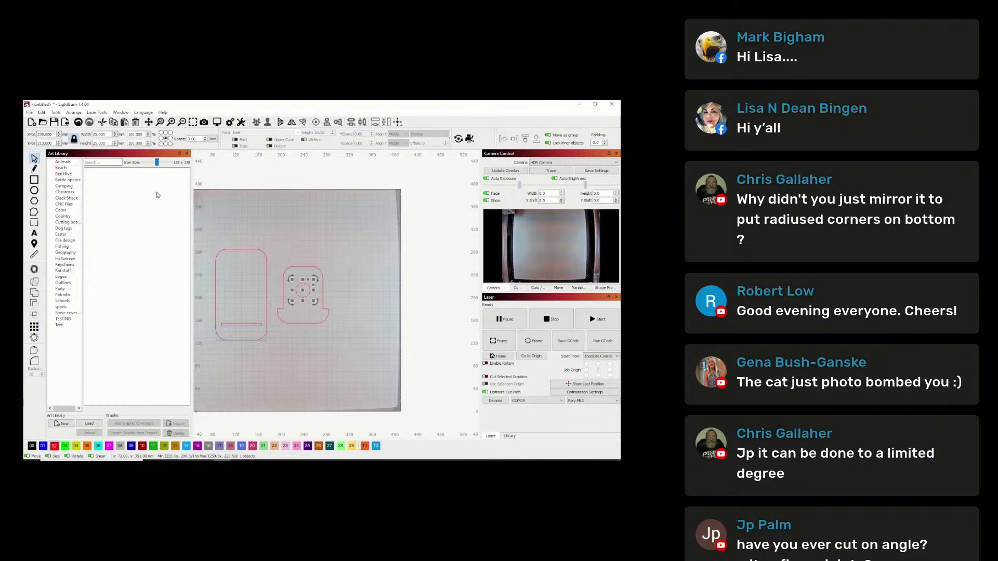
double_click(104, 134)
key(BackSpace)
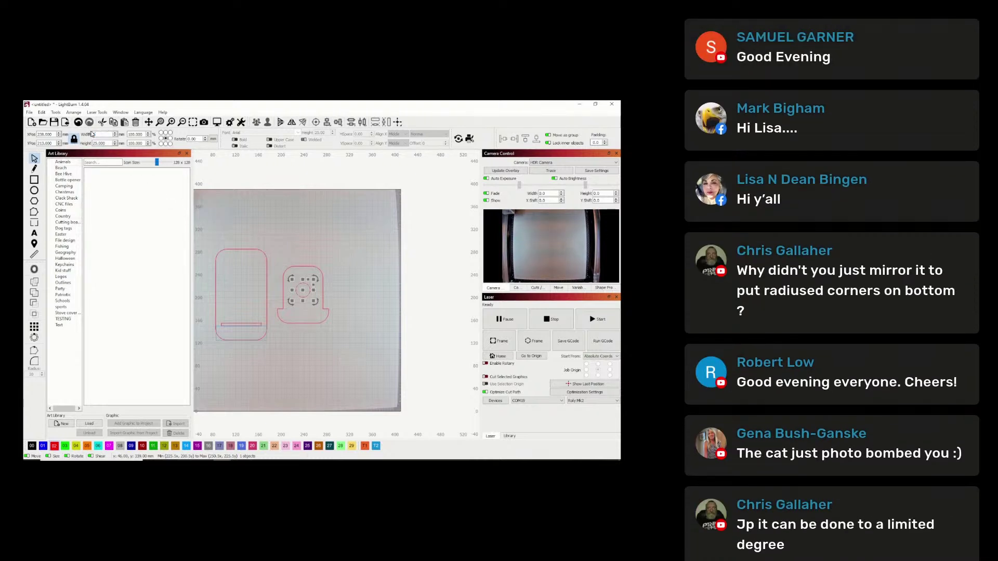
text(50)
key(Return)
key(Return)
click(364, 245)
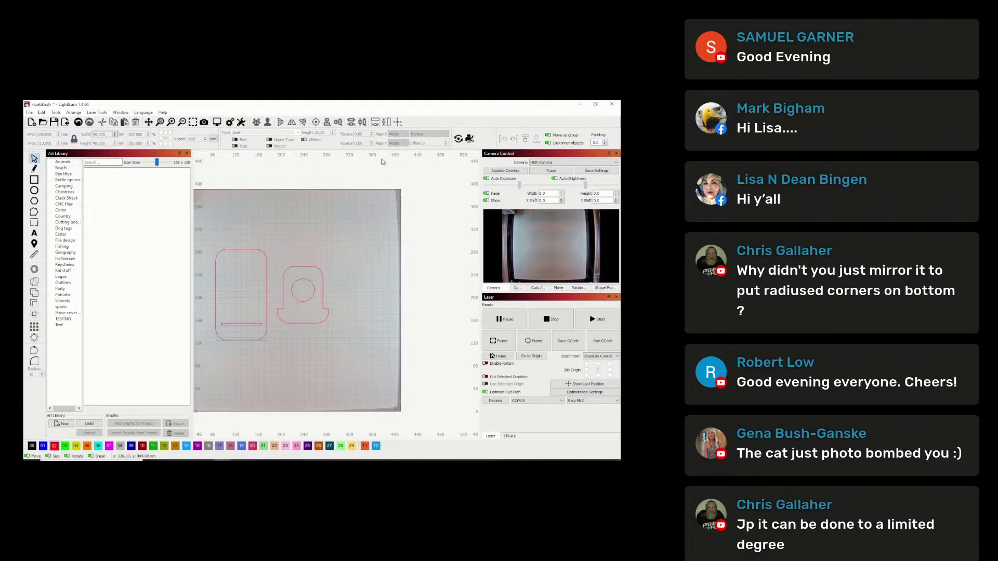
- Shift the 40 mm circle slightly upward and align it with the upright piece using Align V-Center
click(304, 290)
drag(303, 289, 305, 292)
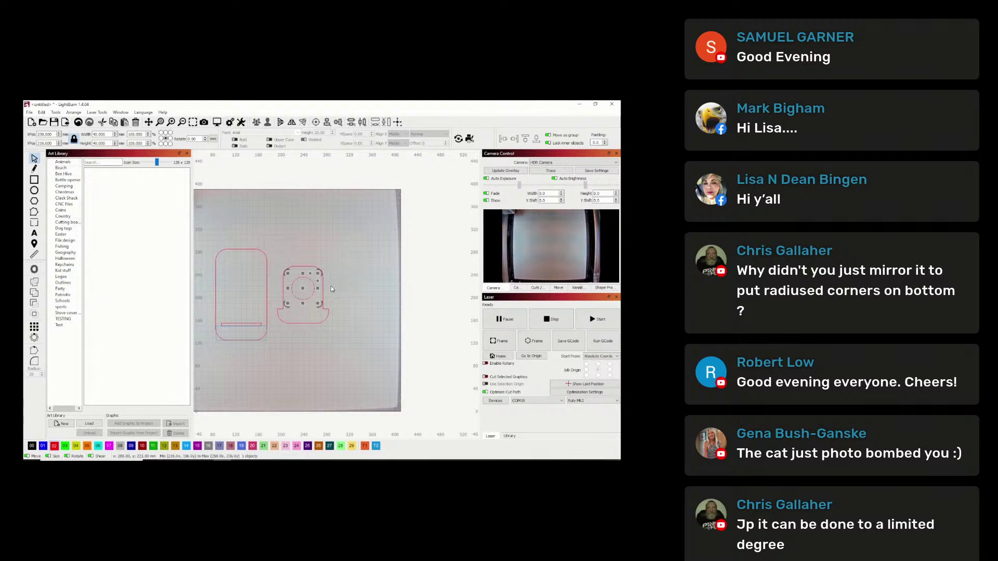
shift+click(323, 285)
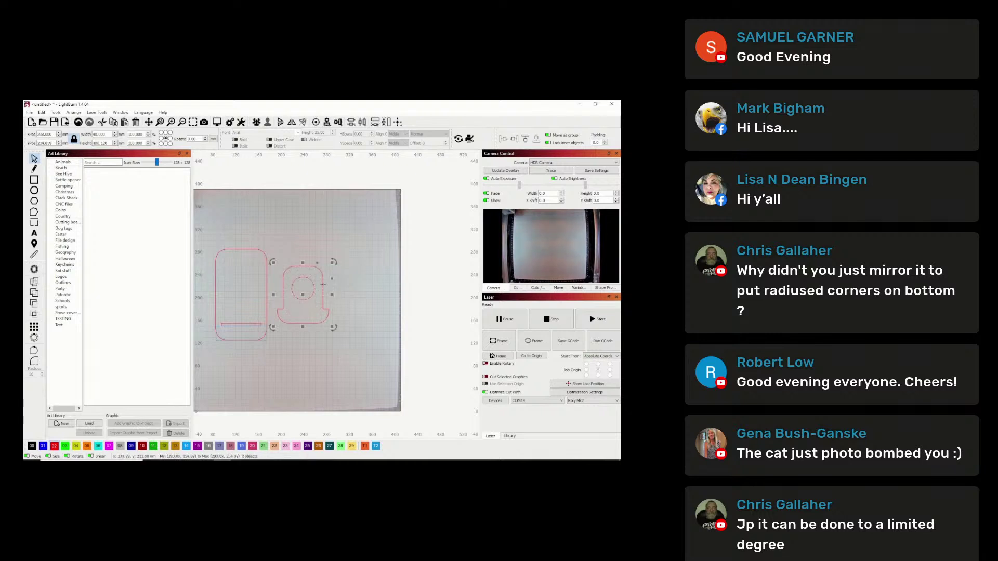
click(327, 121)
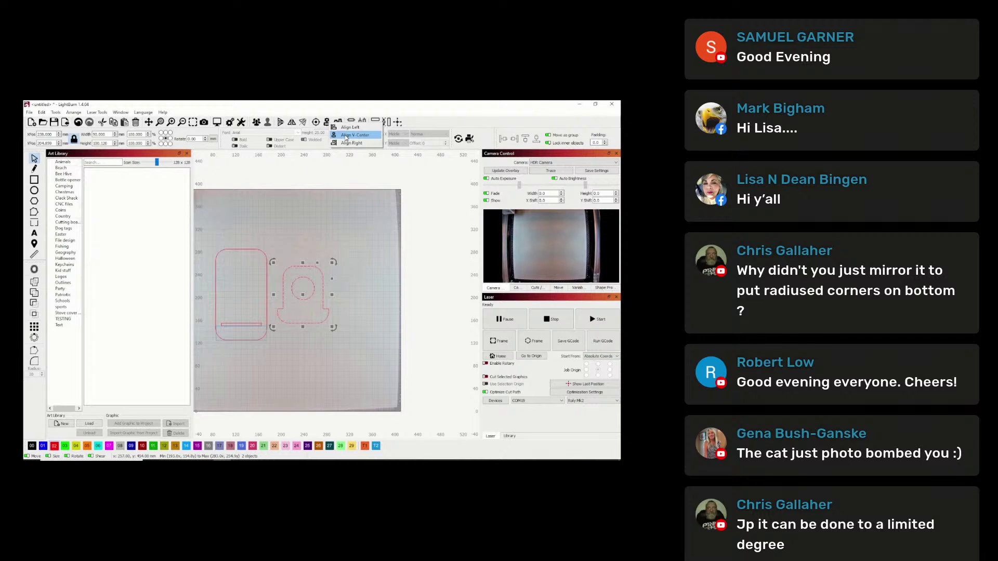
click(346, 135)
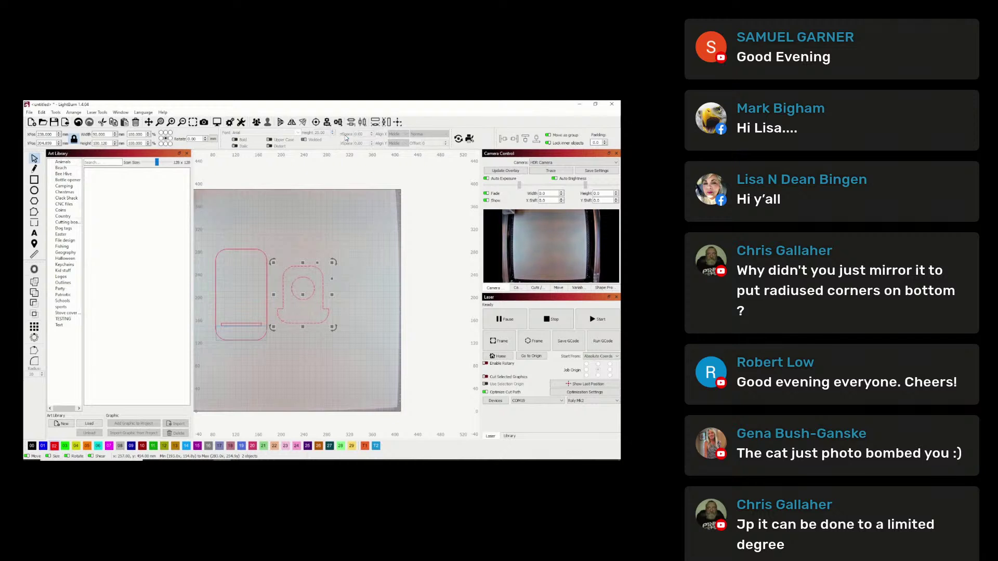
click(350, 229)
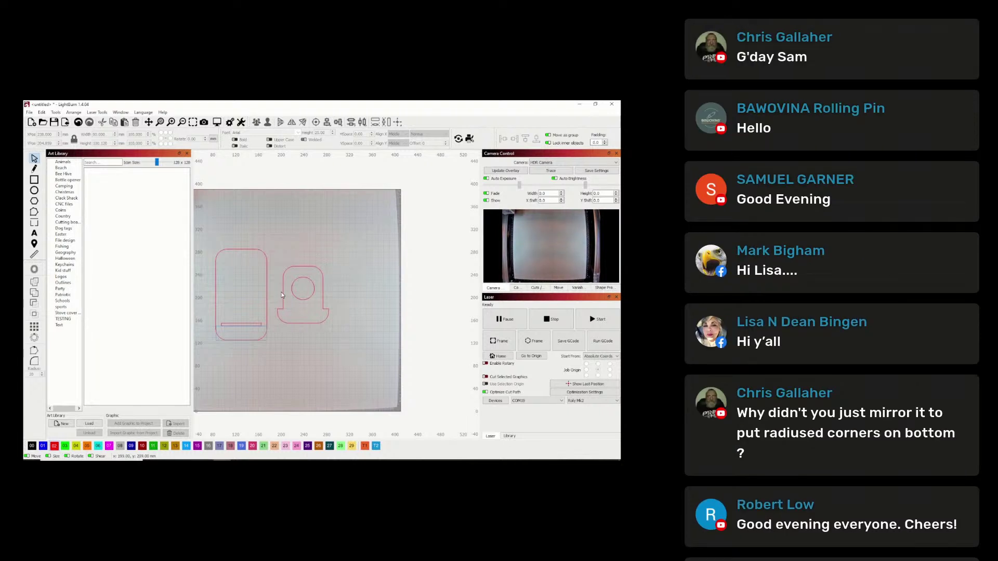
- Group the rounded 90 × 160 mm panel with its slot shapes
scroll(281, 295, down, 3)
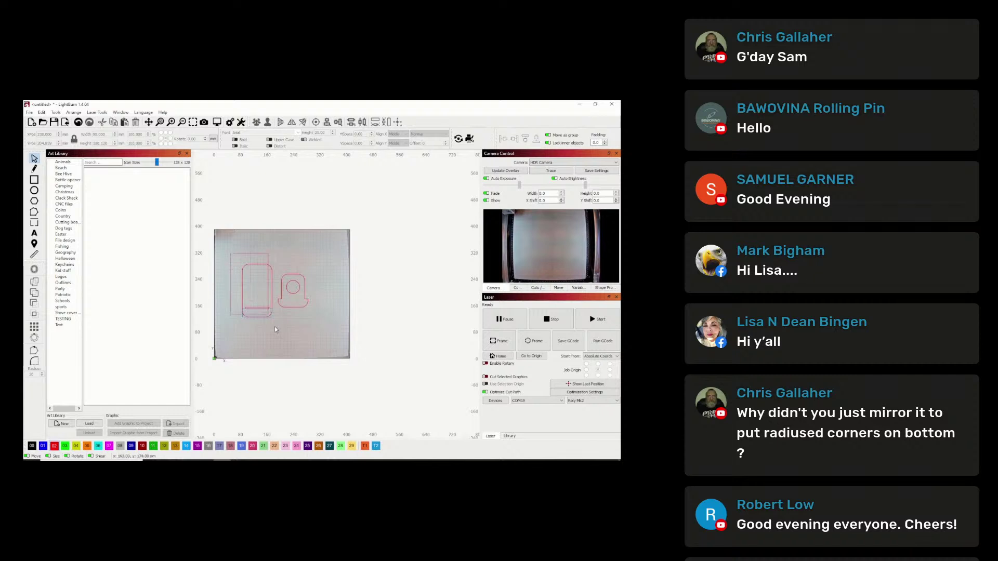
key(ctrl+a)
right_click(258, 294)
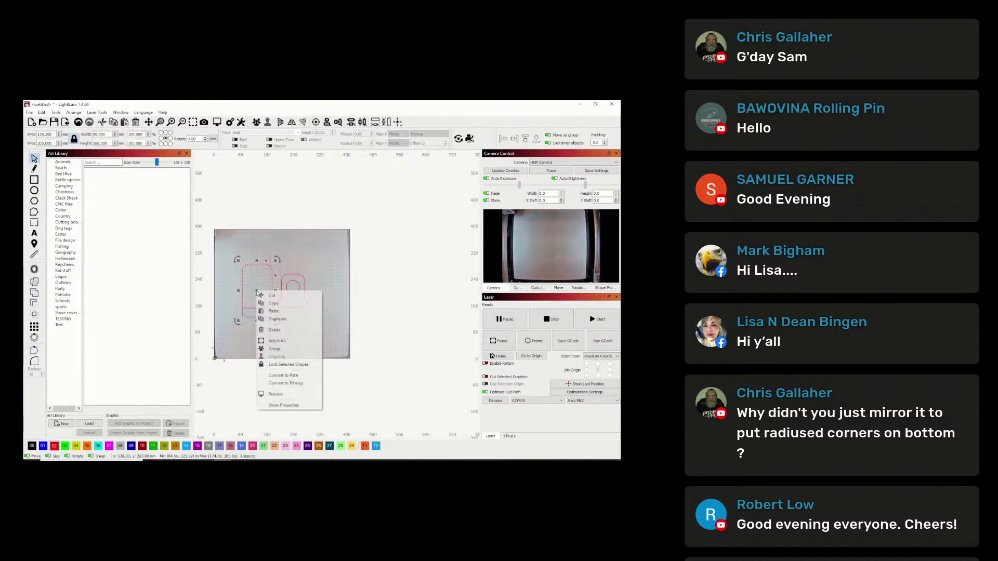
click(274, 349)
click(316, 298)
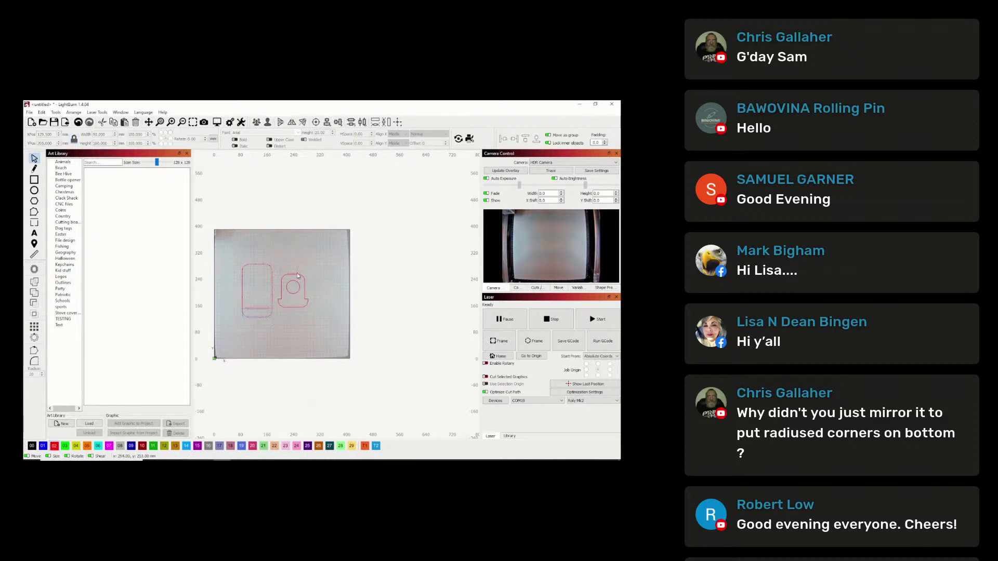
- Group the merged upright piece with its 40 mm circular hole
drag(276, 260, 311, 312)
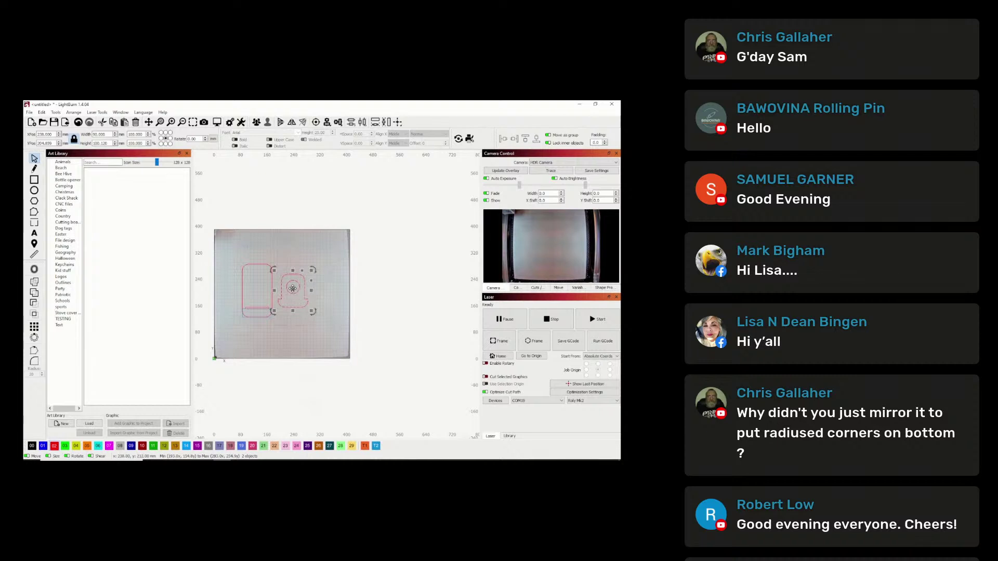
right_click(292, 288)
click(311, 344)
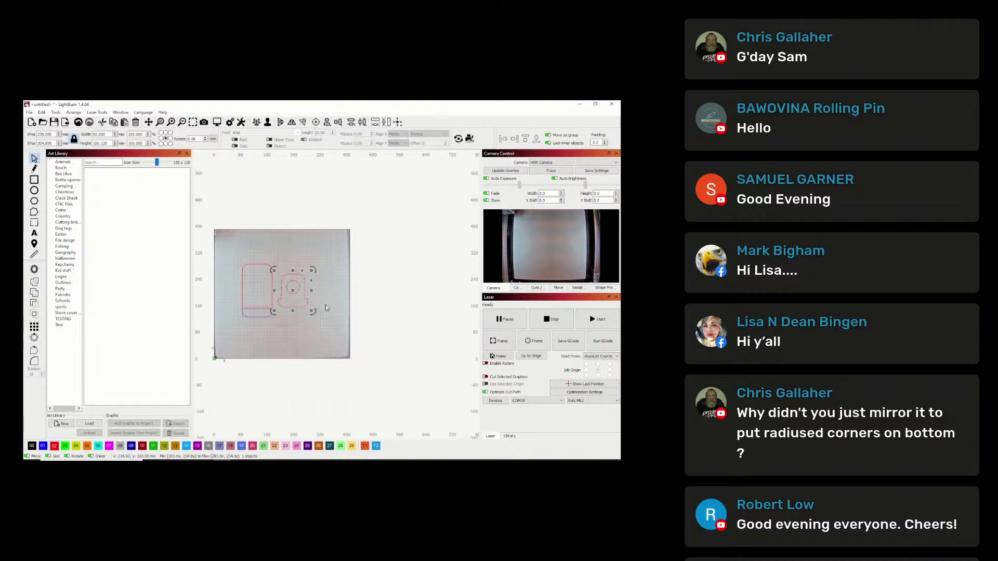
click(319, 292)
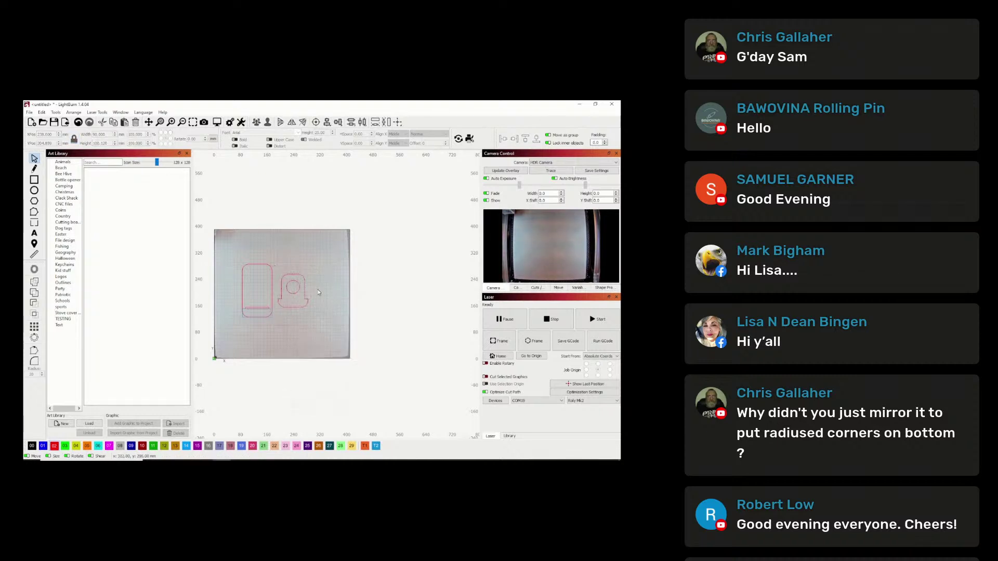
- Move the grouped slotted panel into the lower-left corner of the laser bed
click(260, 266)
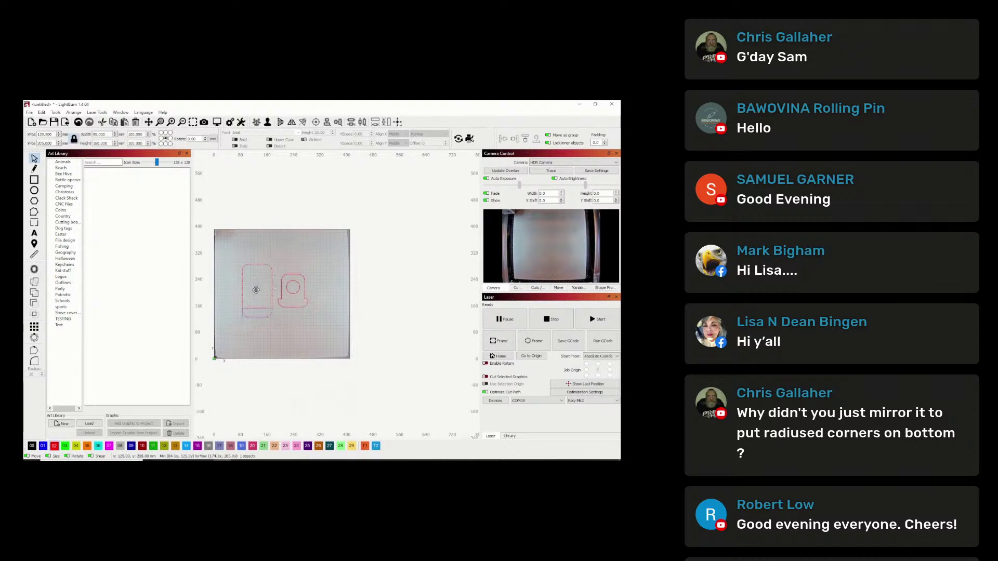
scroll(268, 289, up, 4)
scroll(268, 289, up, 2)
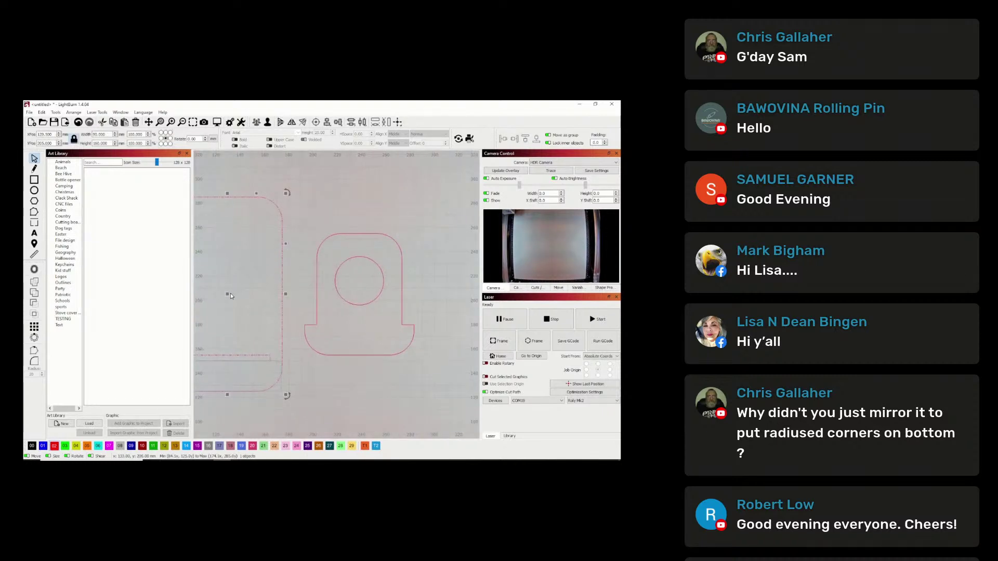
drag(229, 292, 261, 224)
scroll(312, 229, down, 7)
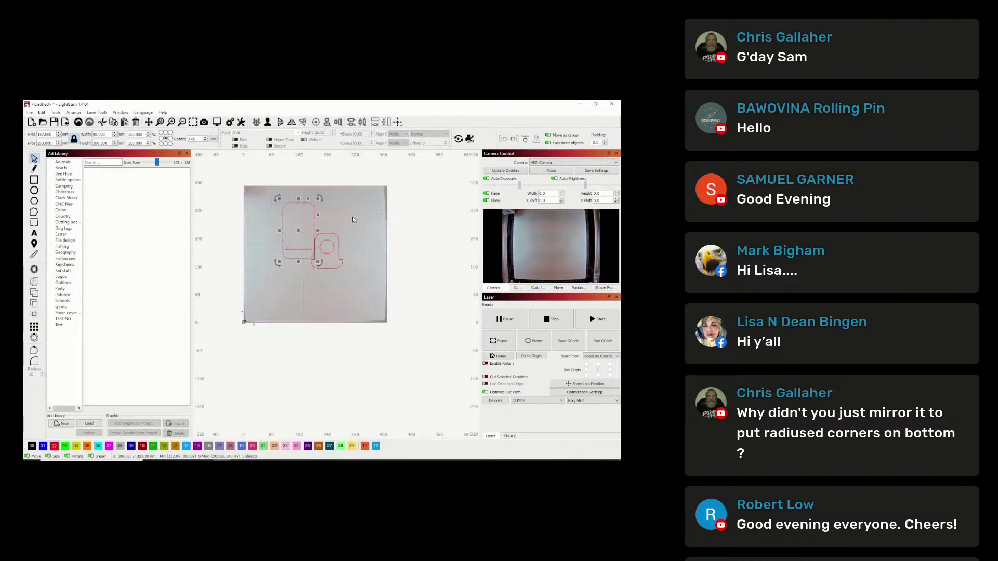
click(332, 225)
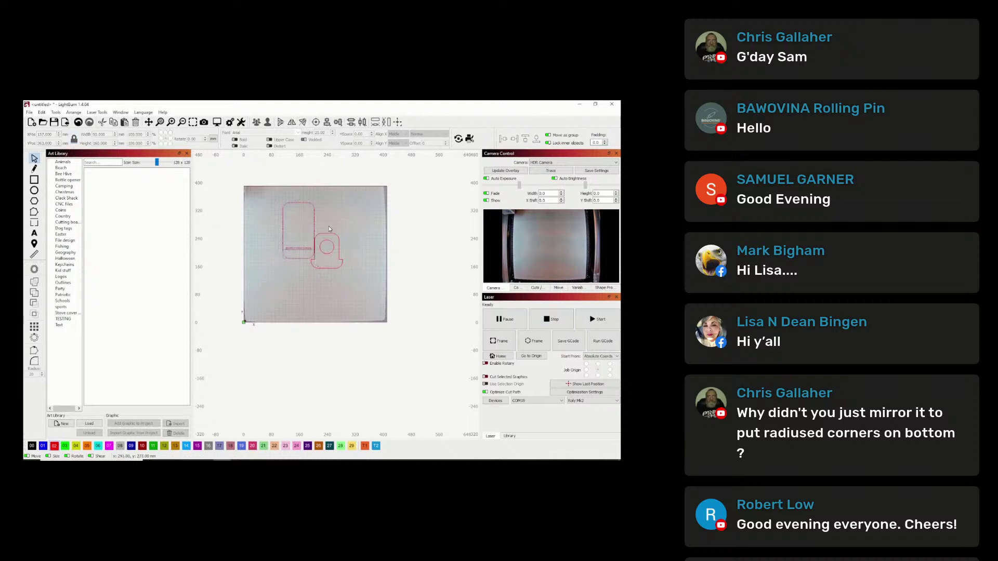
click(321, 234)
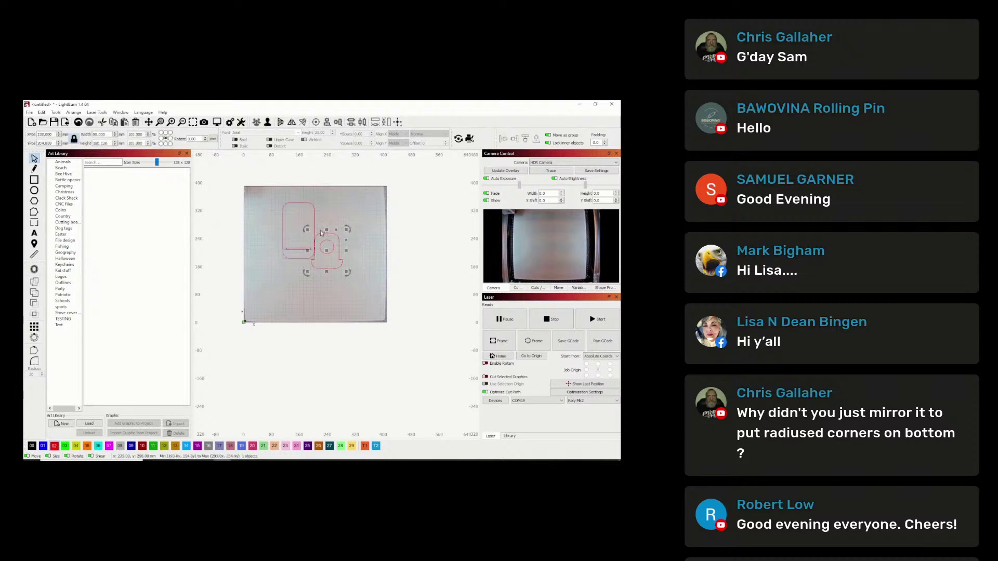
click(284, 210)
drag(299, 231, 266, 288)
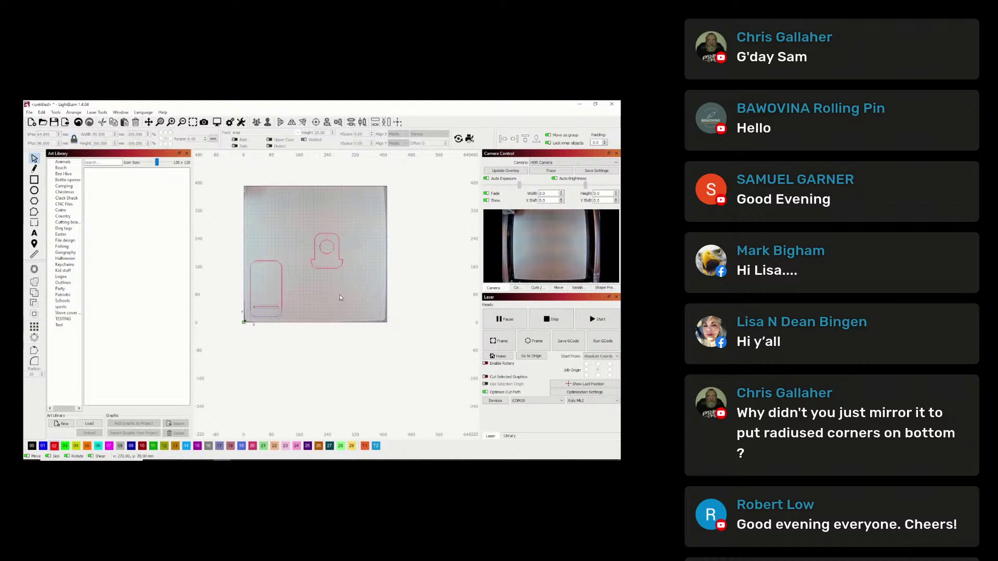
- Place the grouped upright piece directly above the slotted panel and nudge it down to close the gap between them
click(328, 254)
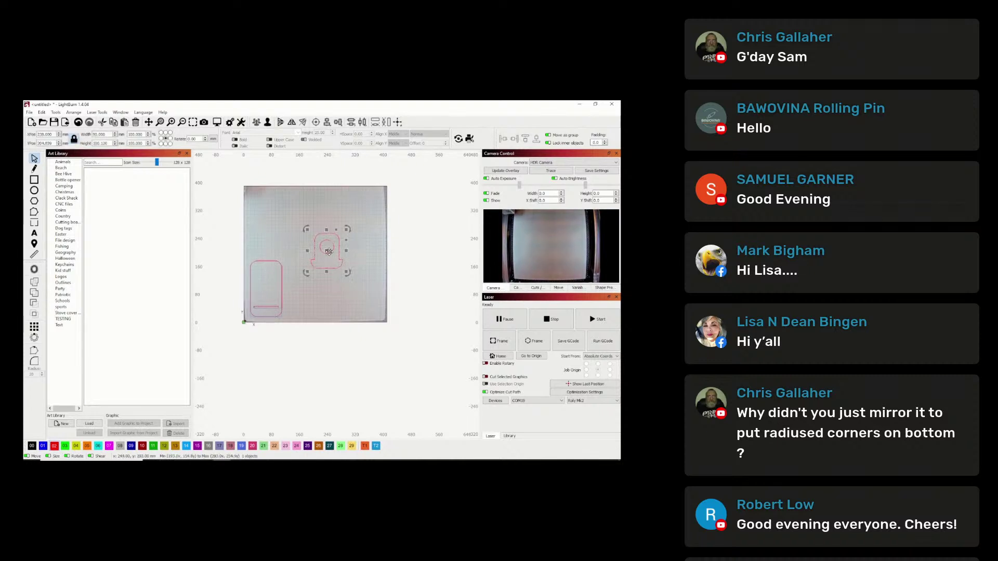
drag(329, 254, 266, 242)
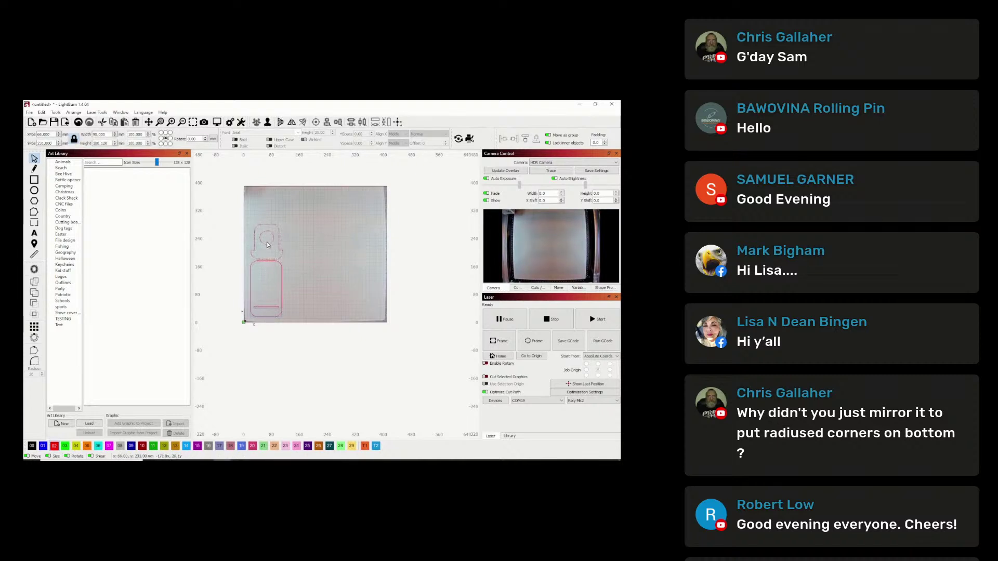
scroll(262, 251, up, 5)
scroll(268, 278, up, 1)
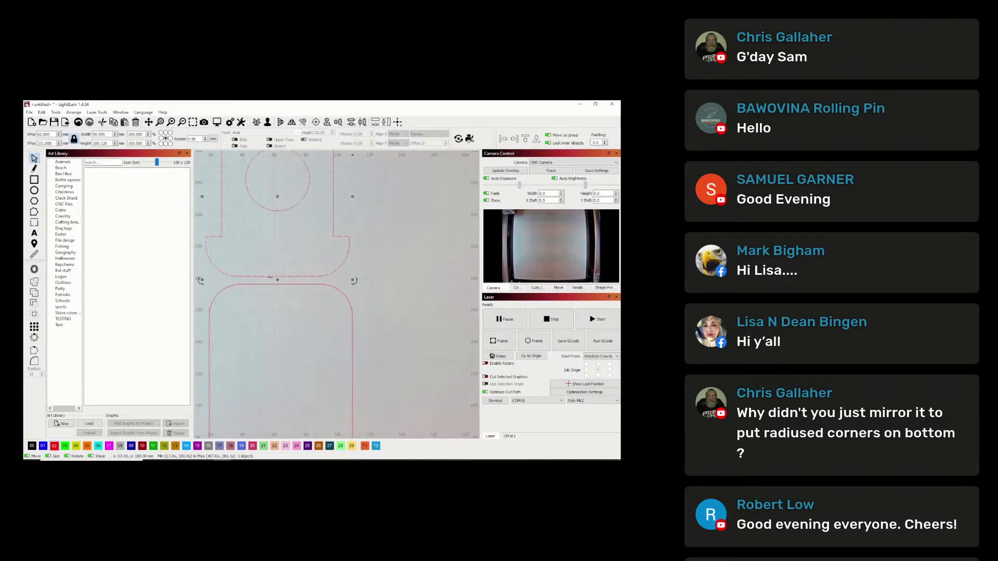
key(Down)
key(Down)
key(Down)
key(Down)
scroll(289, 284, down, 6)
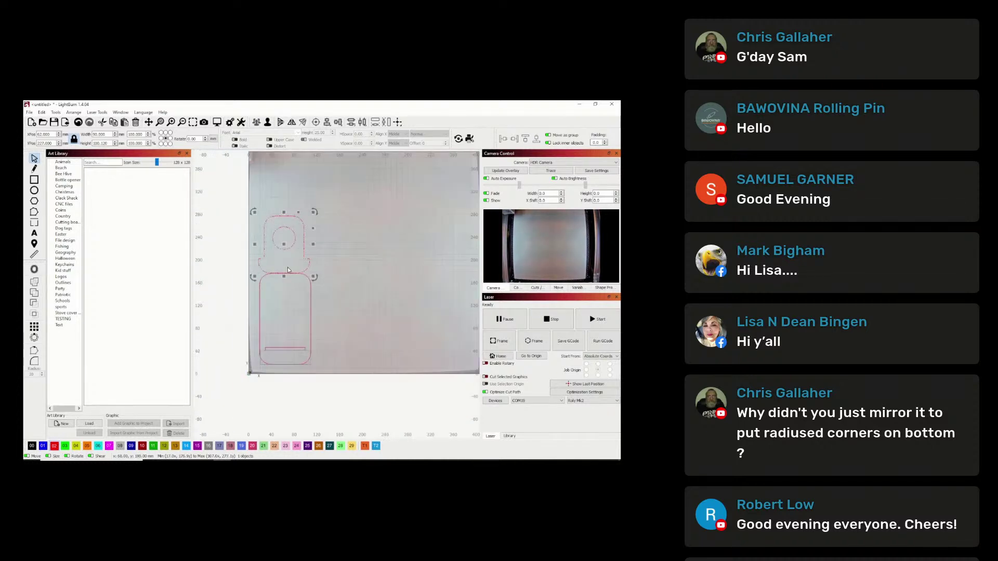
- Line up the panel and upright groups with Align V-Center, then nudge both slightly left toward the bed's edge
drag(265, 240, 346, 335)
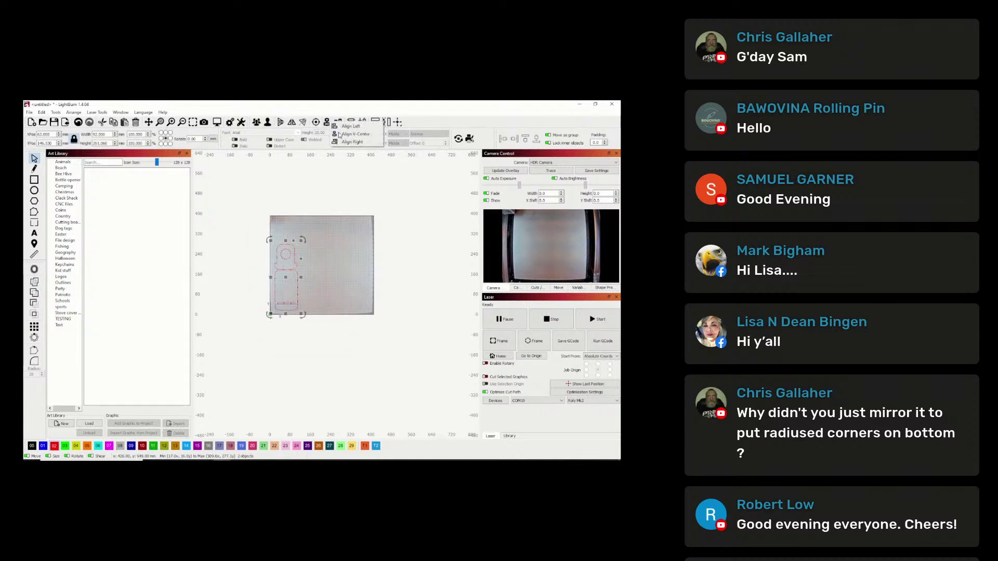
click(330, 124)
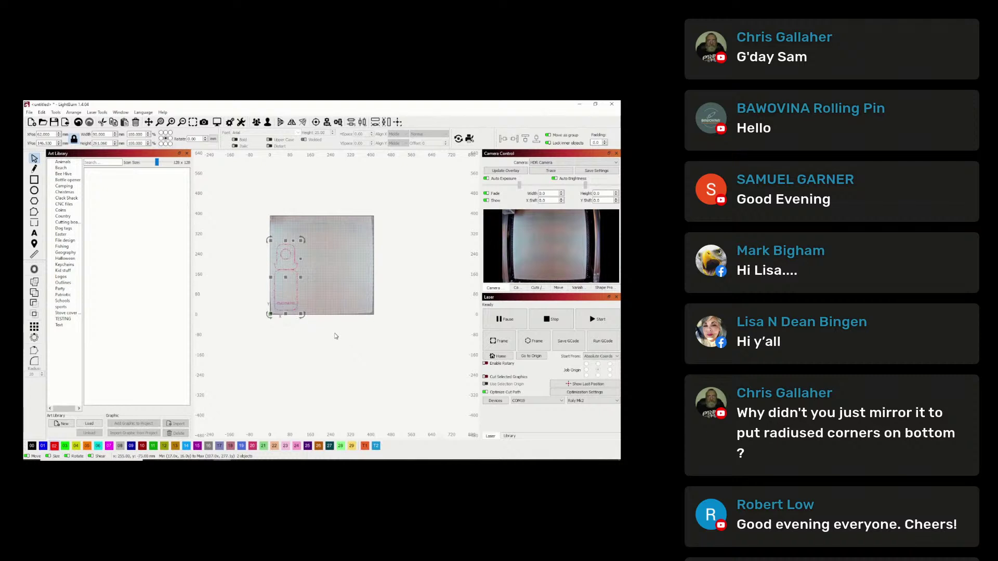
key(Left)
key(Left)
key(Left)
key(Left)
key(Left)
key(Left)
key(Left)
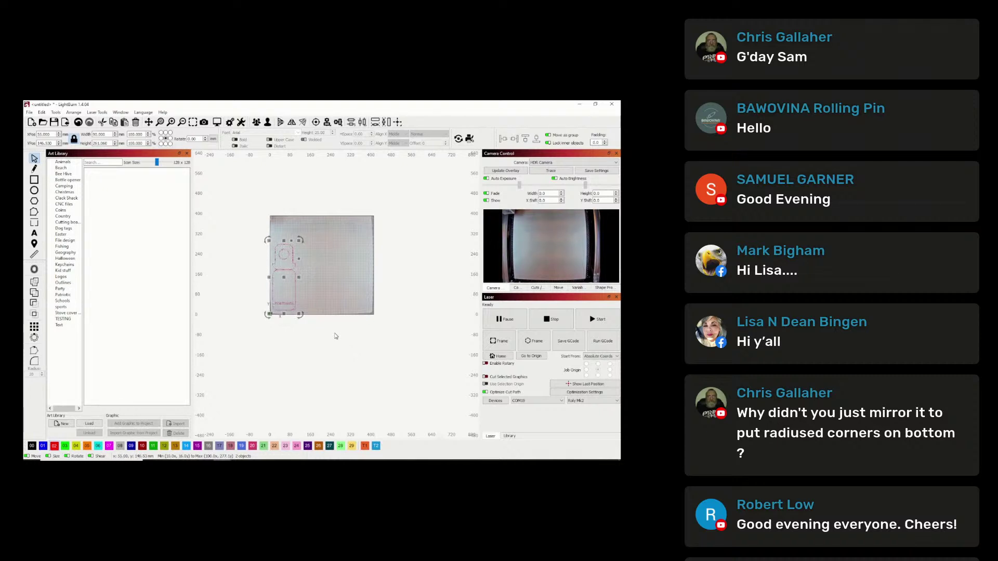
click(404, 258)
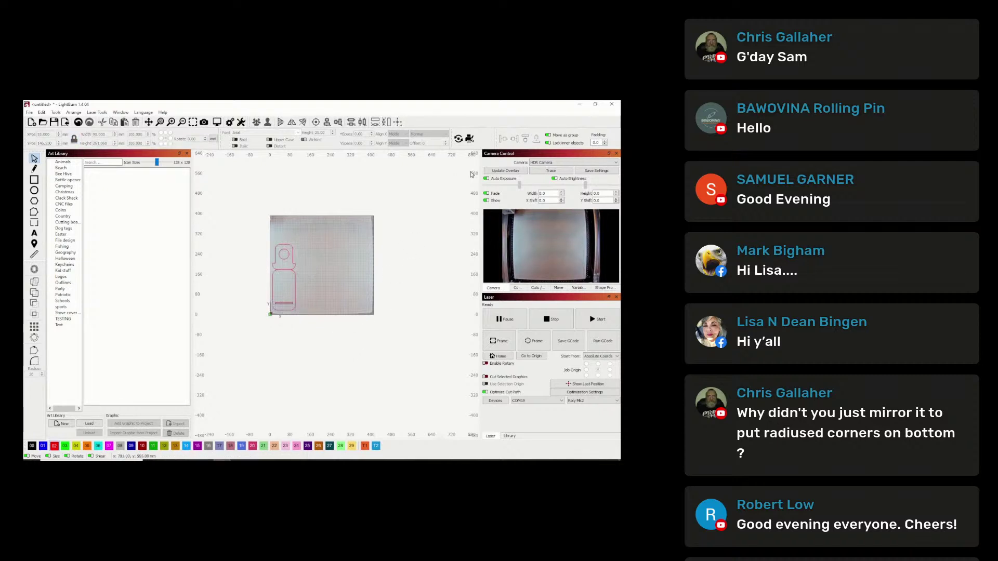
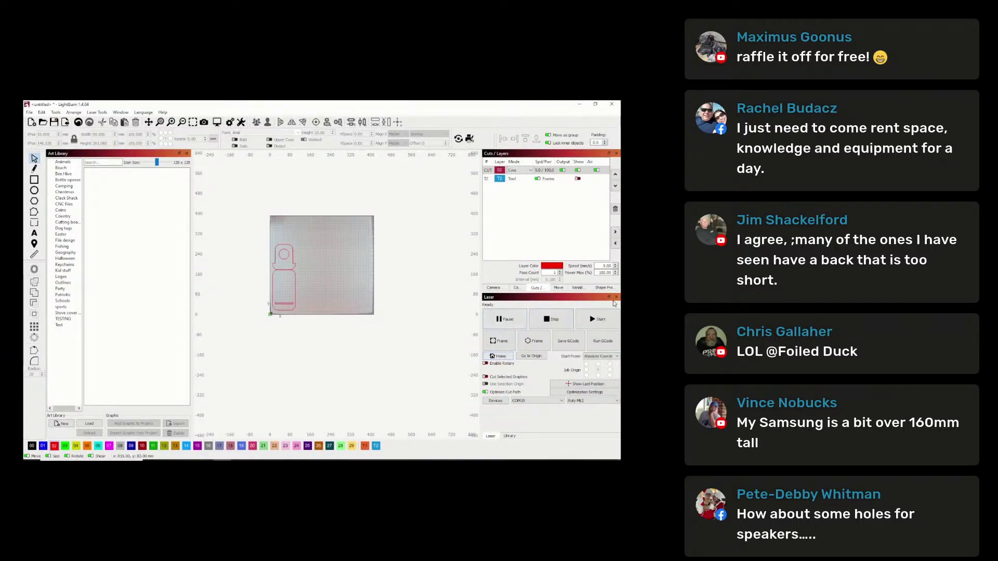
- Set the CUT layer's speed to 8 mm/s
double_click(546, 172)
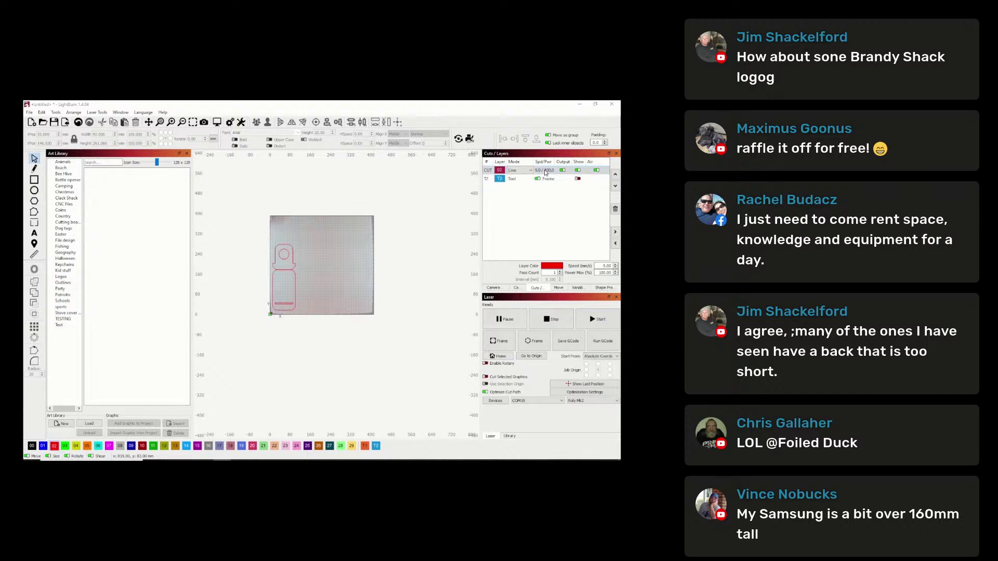
double_click(364, 190)
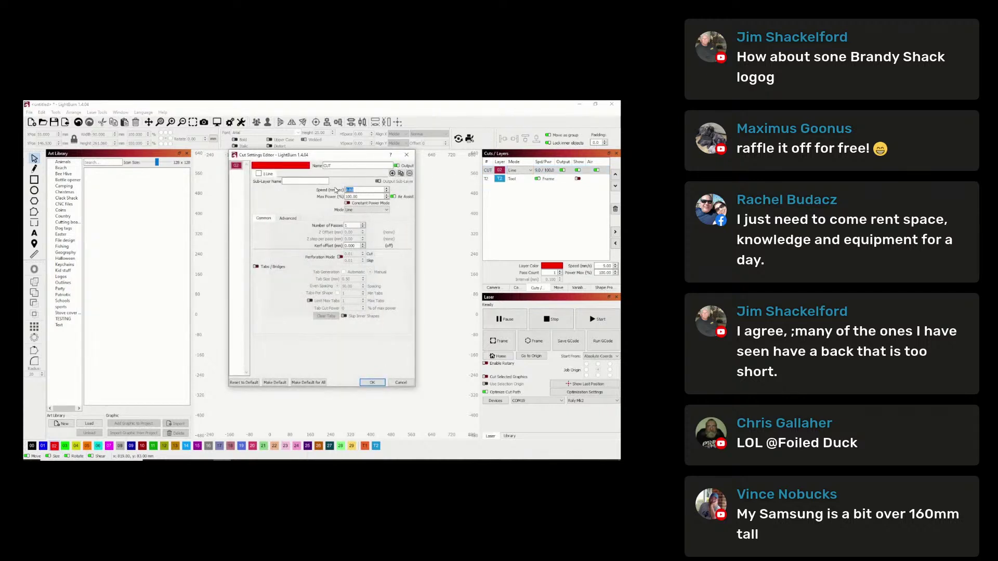
text(8)
click(374, 384)
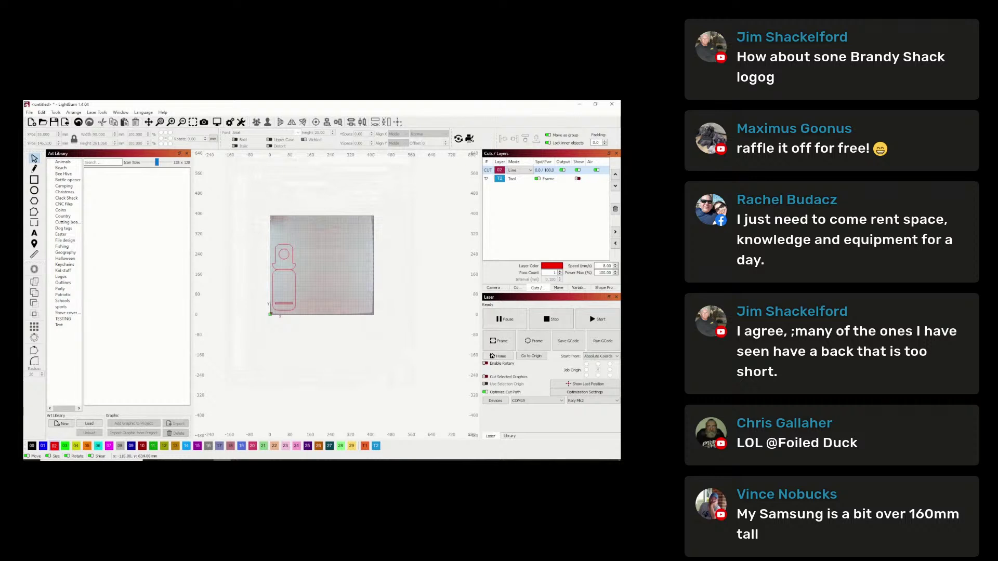
- Start saving the project and choose the LASER FILES folder as its location
click(30, 113)
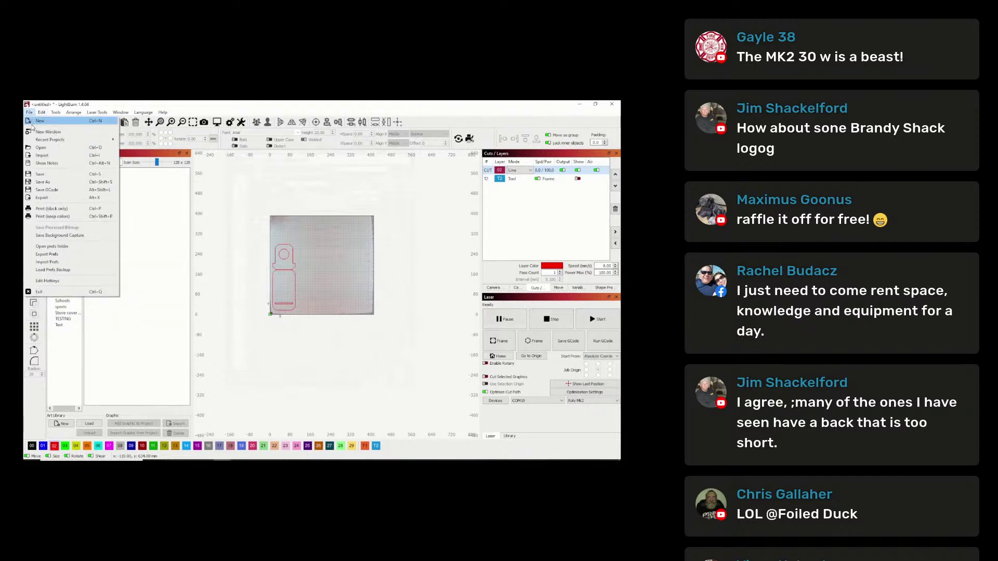
click(40, 179)
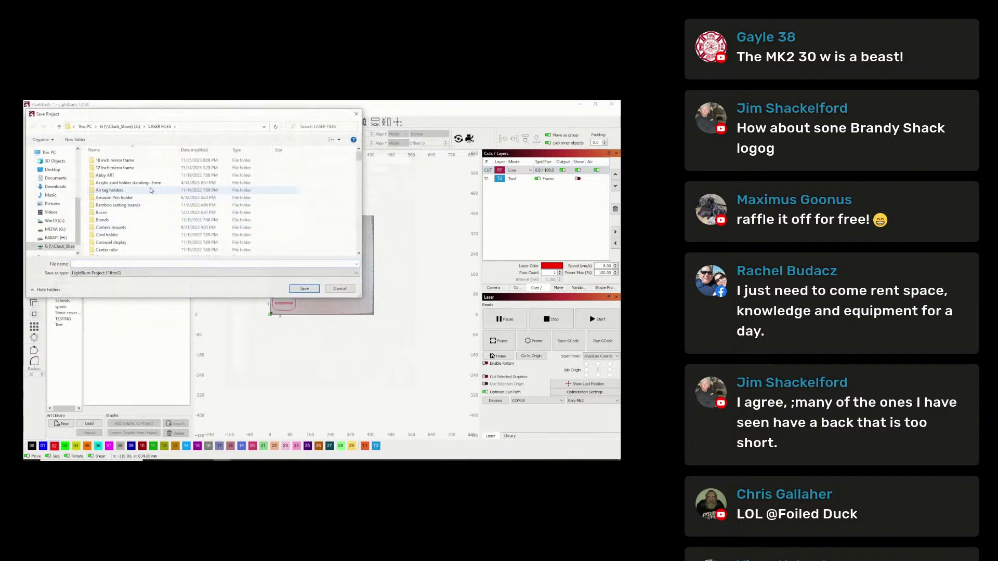
click(121, 126)
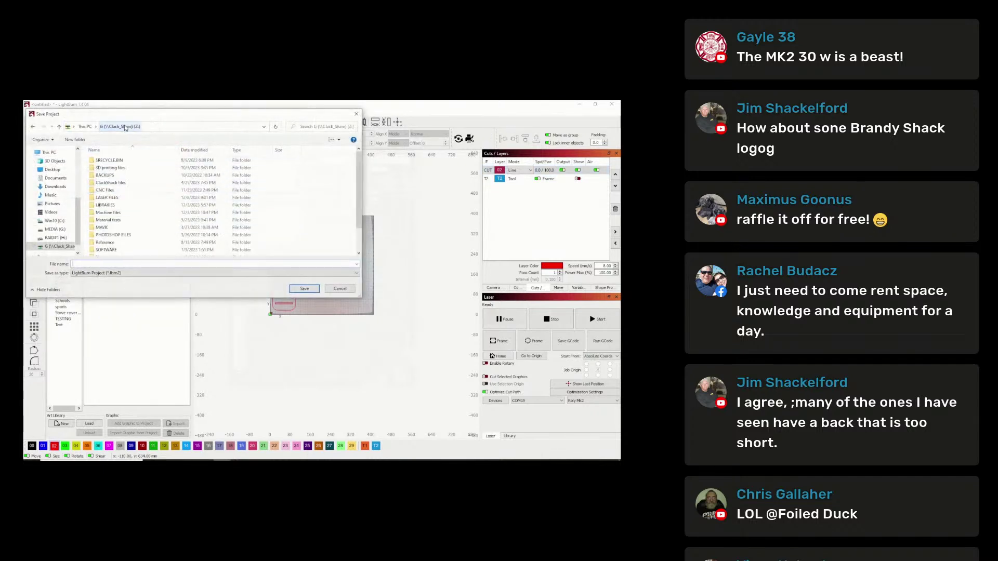
double_click(112, 198)
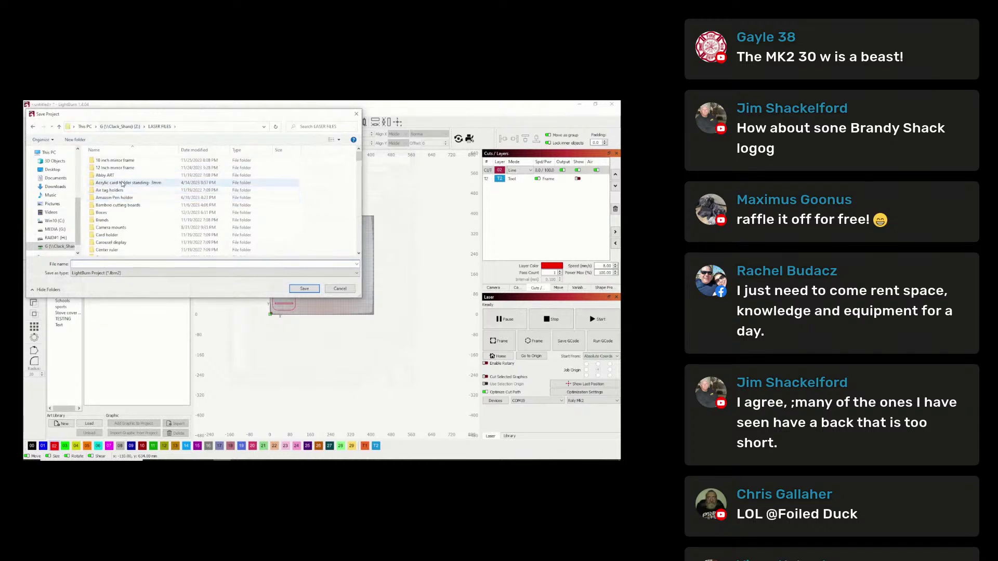
click(229, 264)
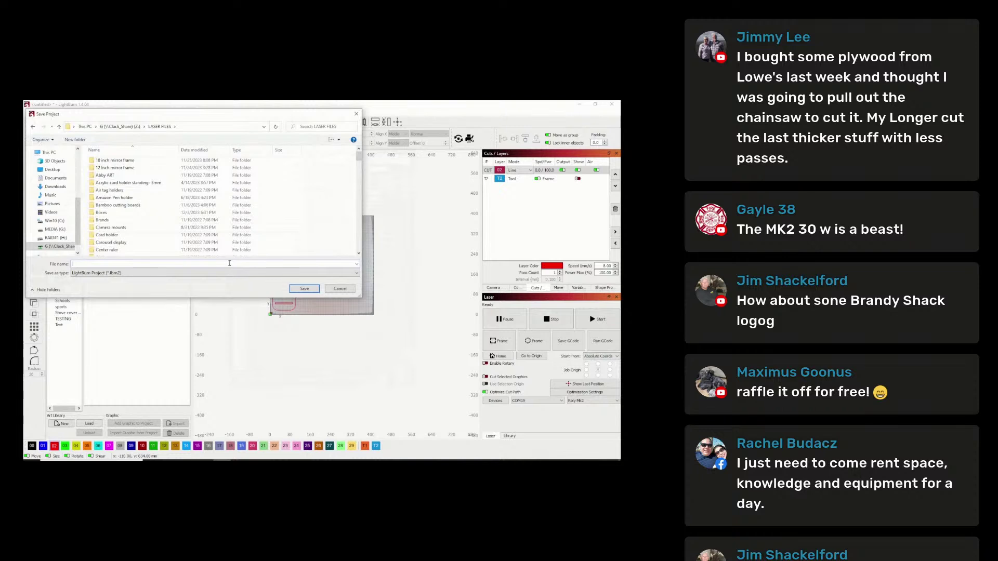
- Try to save the project under the name "1/4 phone holder"
text(1)
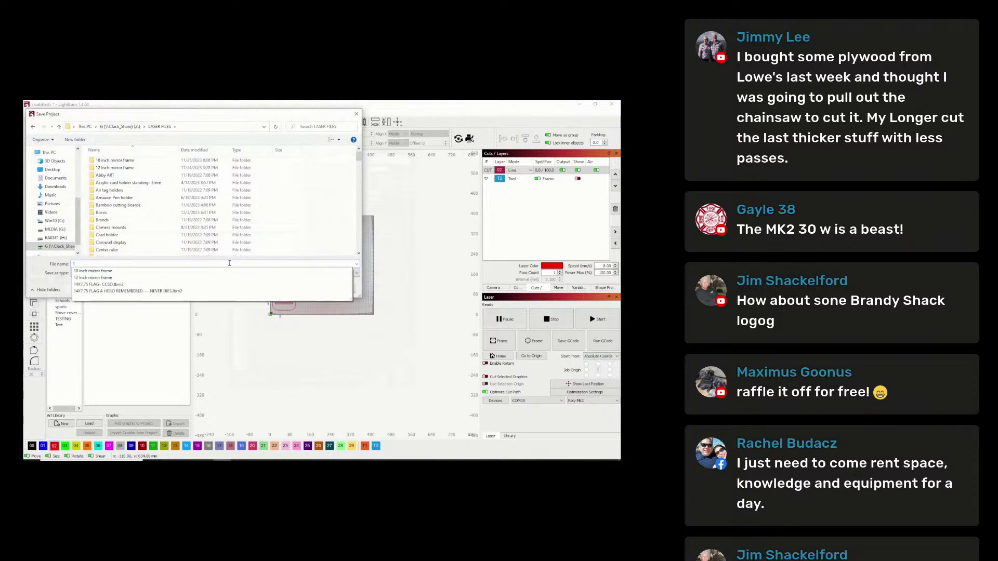
text(/)
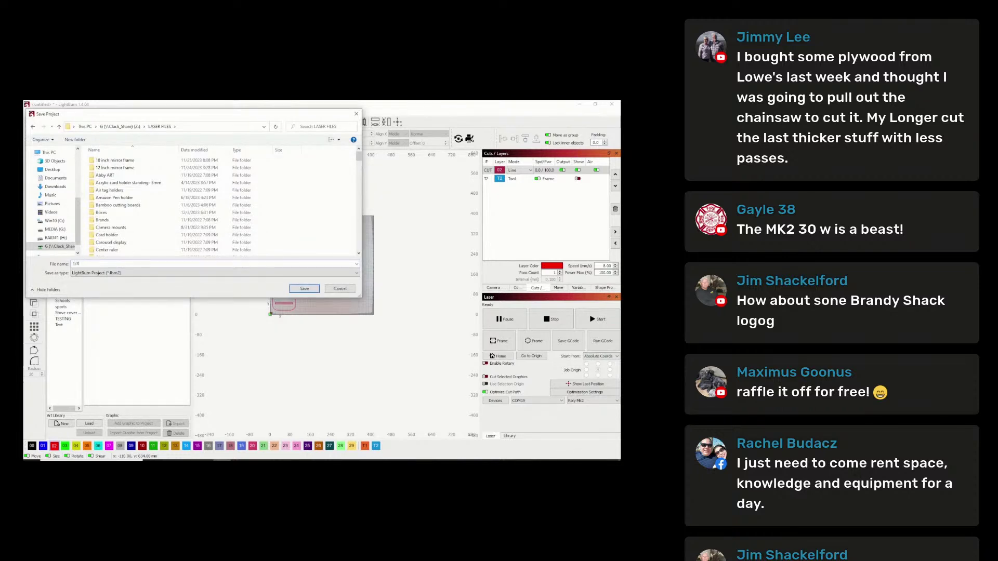
text(4 phone holder)
click(304, 289)
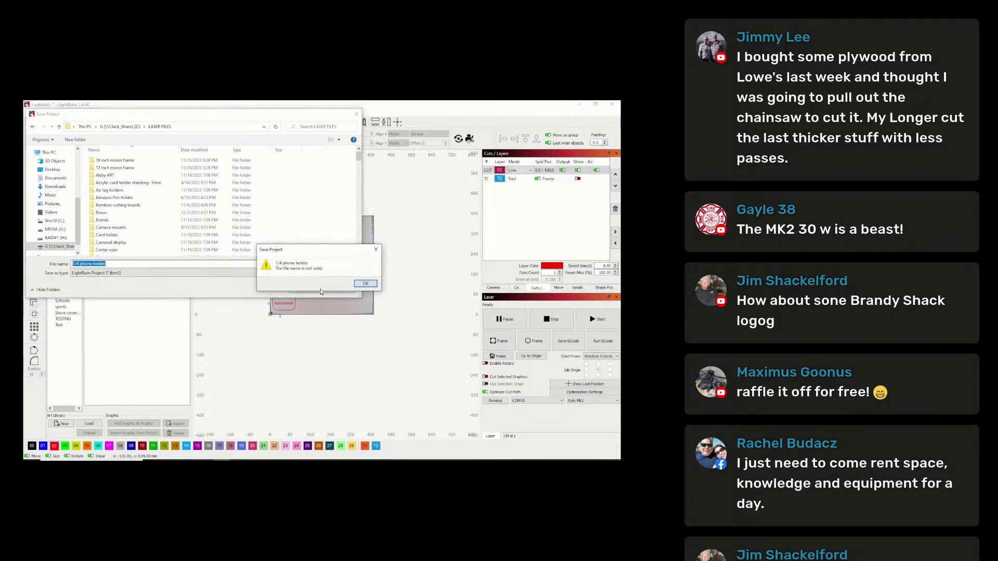
click(365, 283)
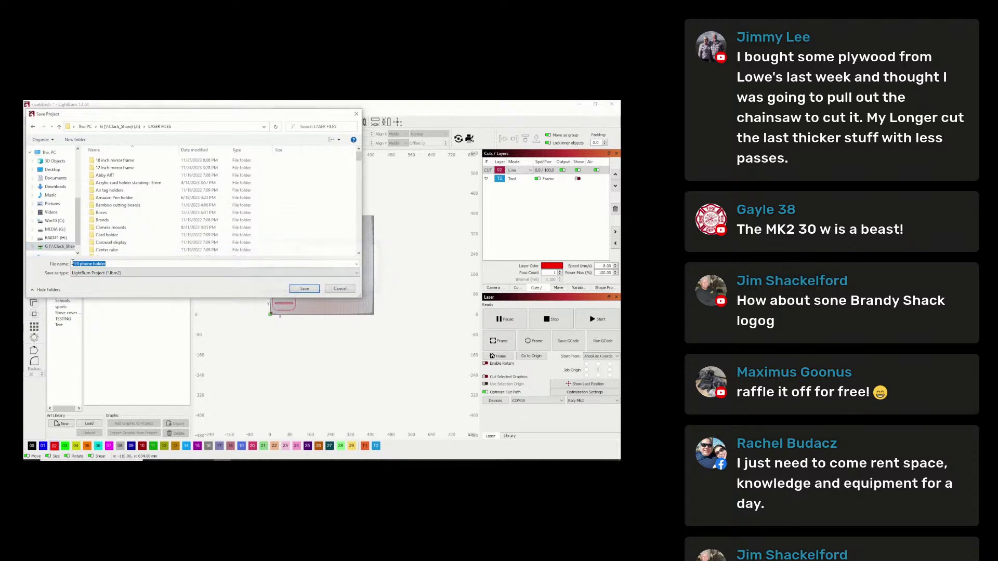
- Save the project in the LASER FILES folder as "phone holder 1-4 inch"
click(82, 264)
key(BackSpace)
key(BackSpace)
key(BackSpace)
key(BackSpace)
click(125, 262)
click(305, 289)
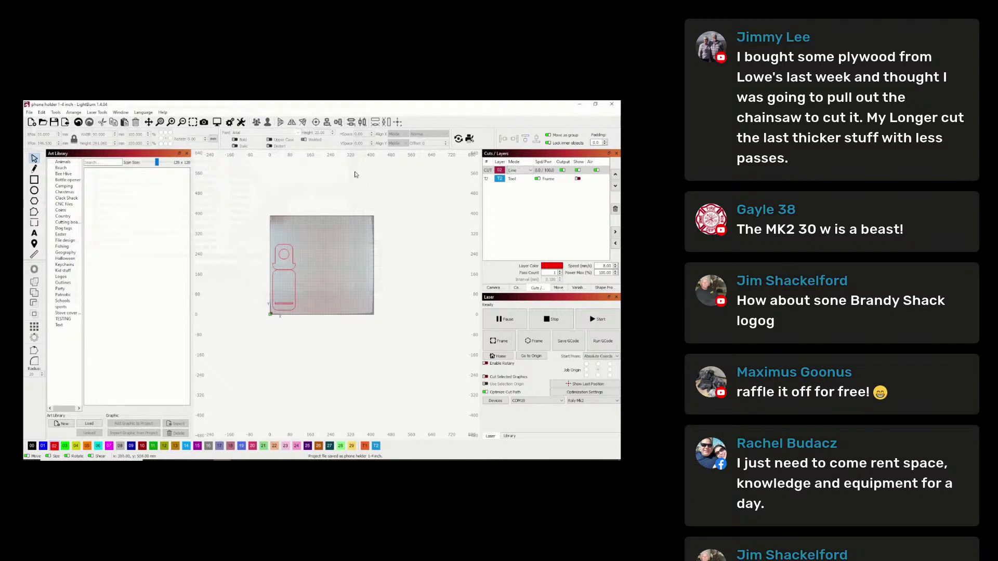
- Draw a rectangle about 48 × 55 mm in the empty area beside the two holder pieces
scroll(302, 288, up, 3)
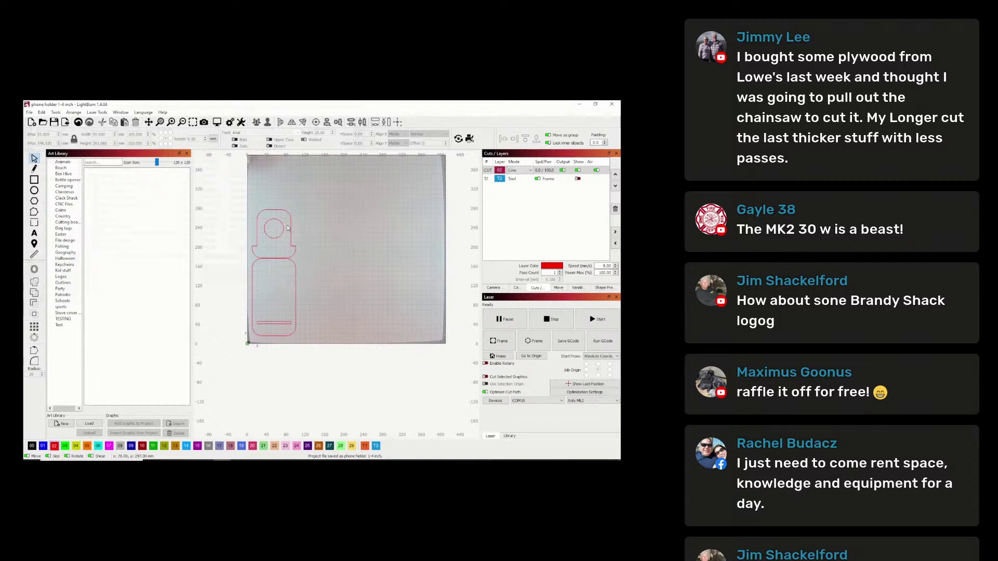
scroll(279, 261, up, 2)
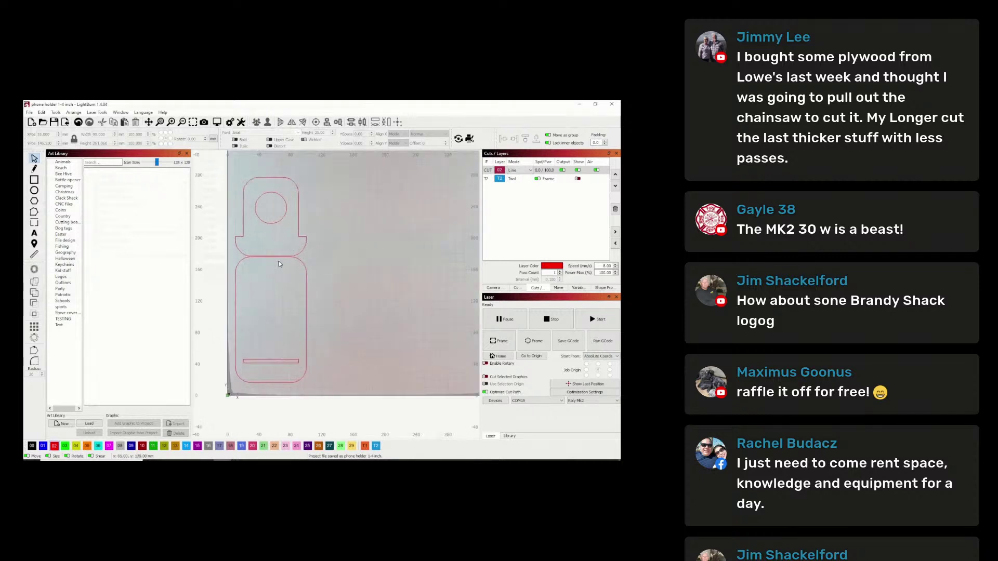
scroll(276, 257, down, 2)
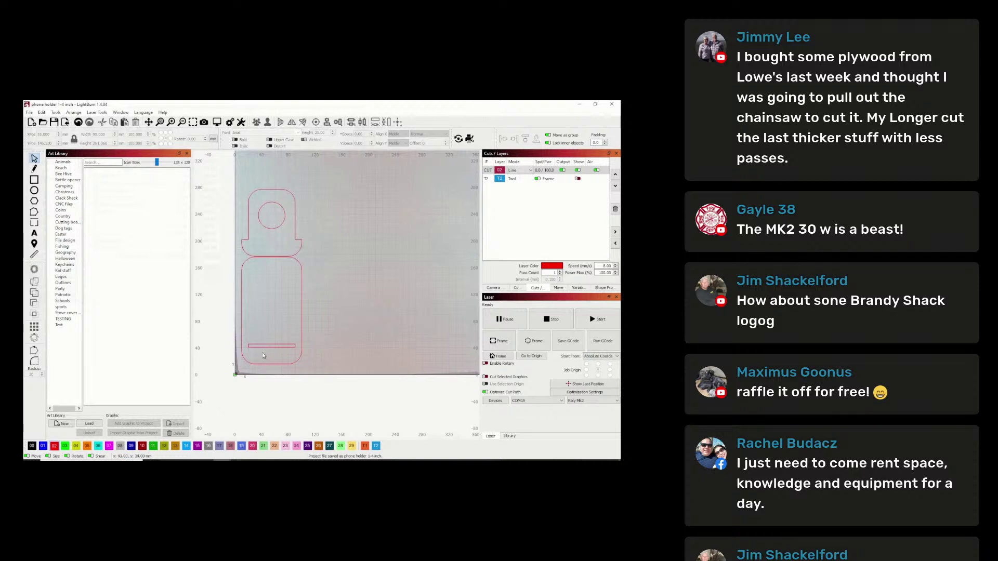
click(35, 179)
drag(333, 263, 364, 301)
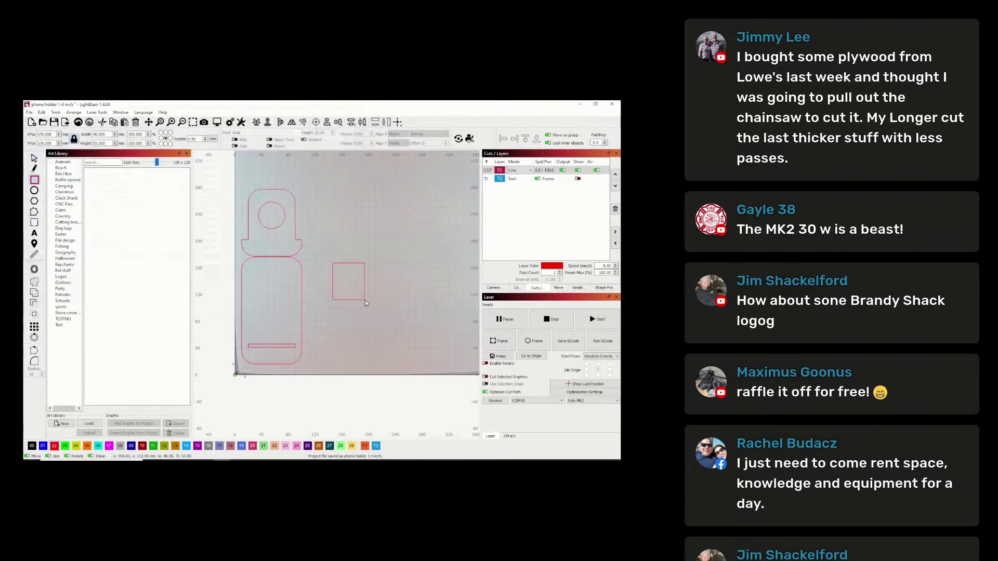
click(34, 158)
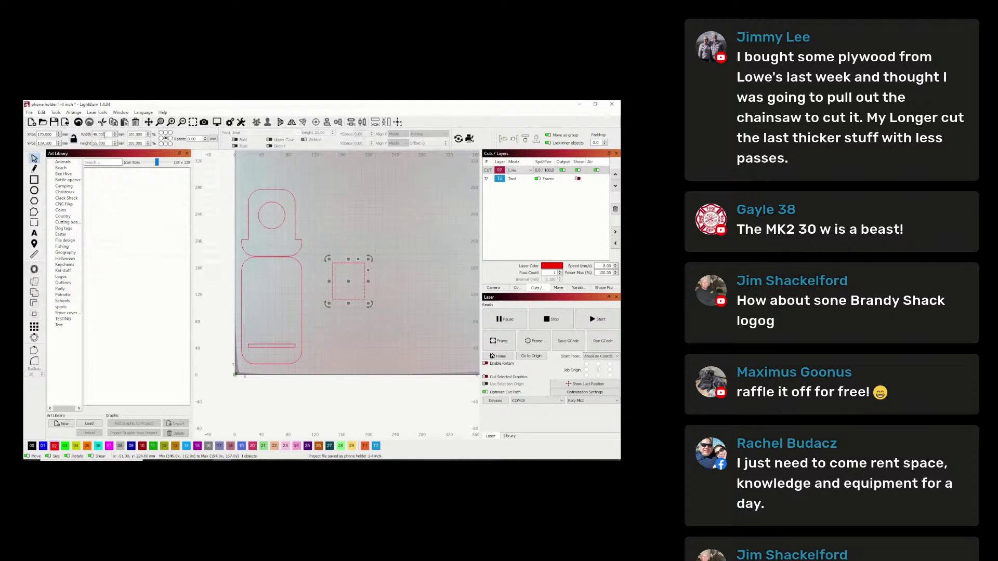
- Resize the new rectangle beside the holder pieces to 25 mm wide and 25 mm high
double_click(94, 133)
text(5)
key(Return)
double_click(94, 142)
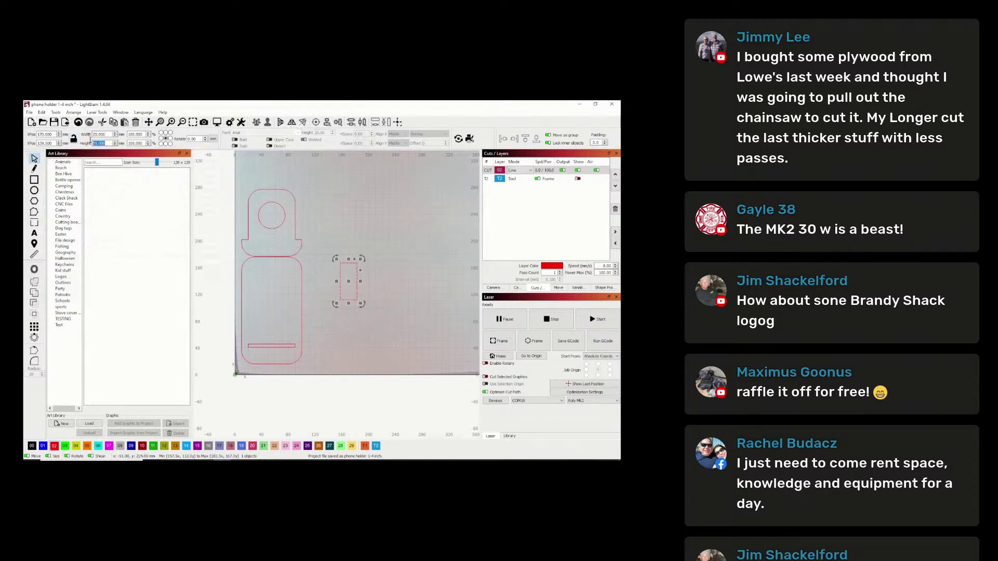
text(25)
key(Return)
click(366, 305)
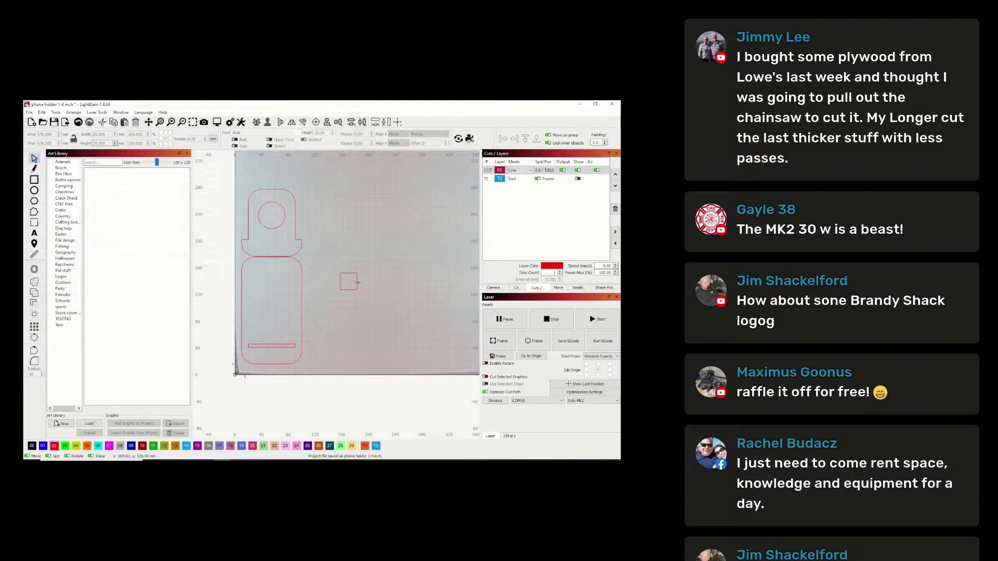
- Move the 25 mm square onto the panel's bottom edge, below the slot
click(355, 285)
drag(343, 288, 267, 361)
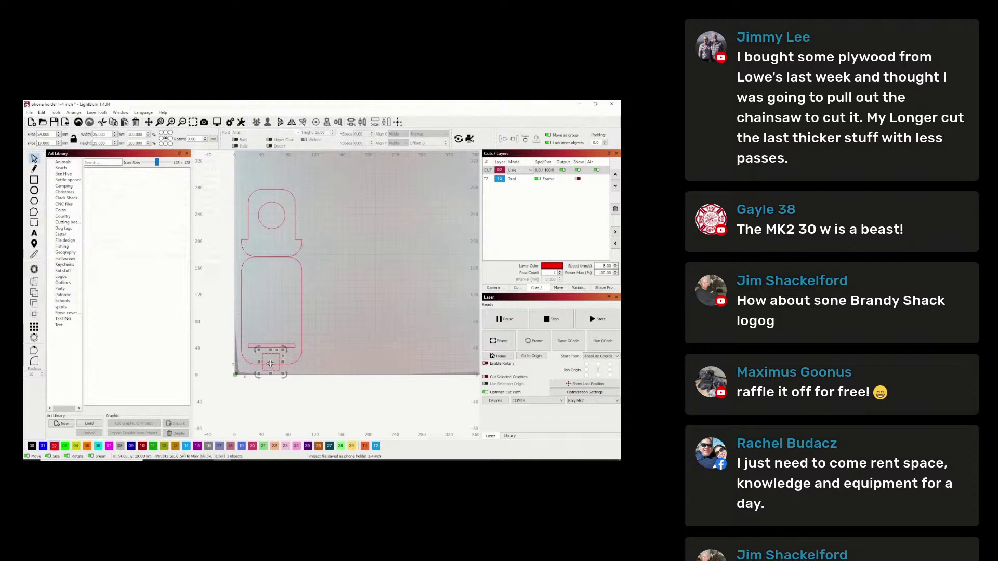
scroll(267, 360, up, 5)
scroll(267, 361, up, 1)
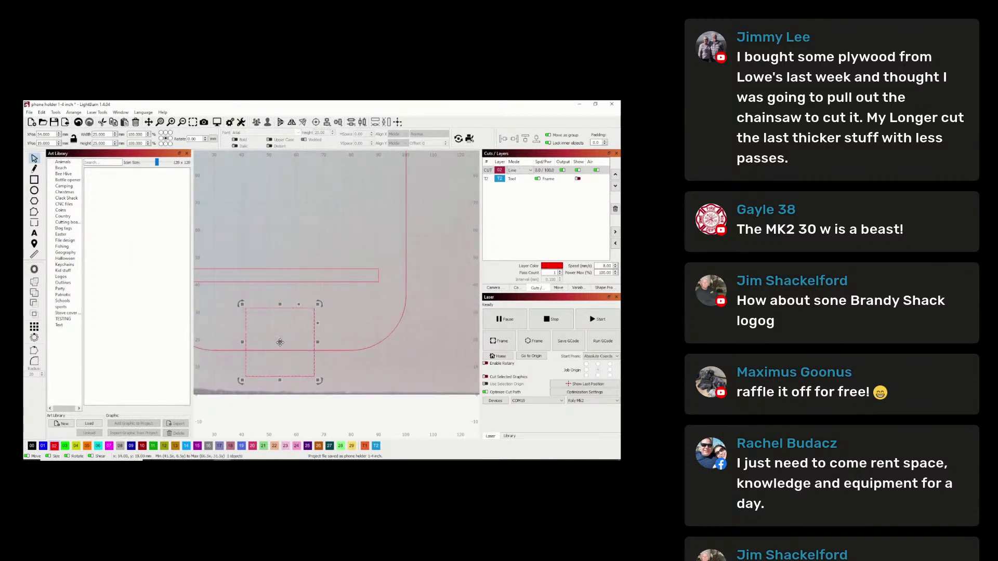
scroll(280, 342, up, 2)
scroll(279, 350, up, 3)
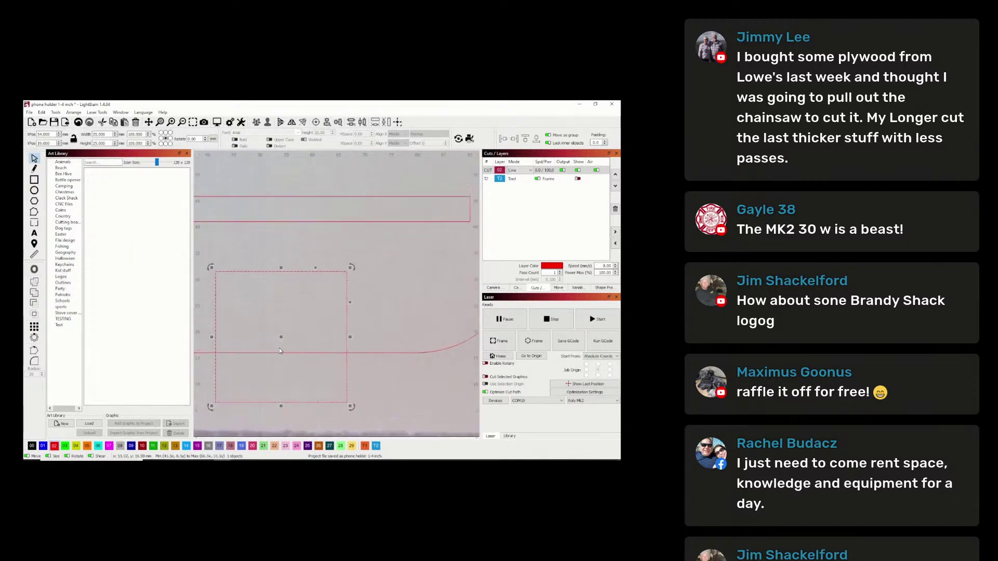
- Nudge the square vertically to Y 16 mm so its centre sits on the panel's bottom edge
key(Down)
key(Down)
key(Down)
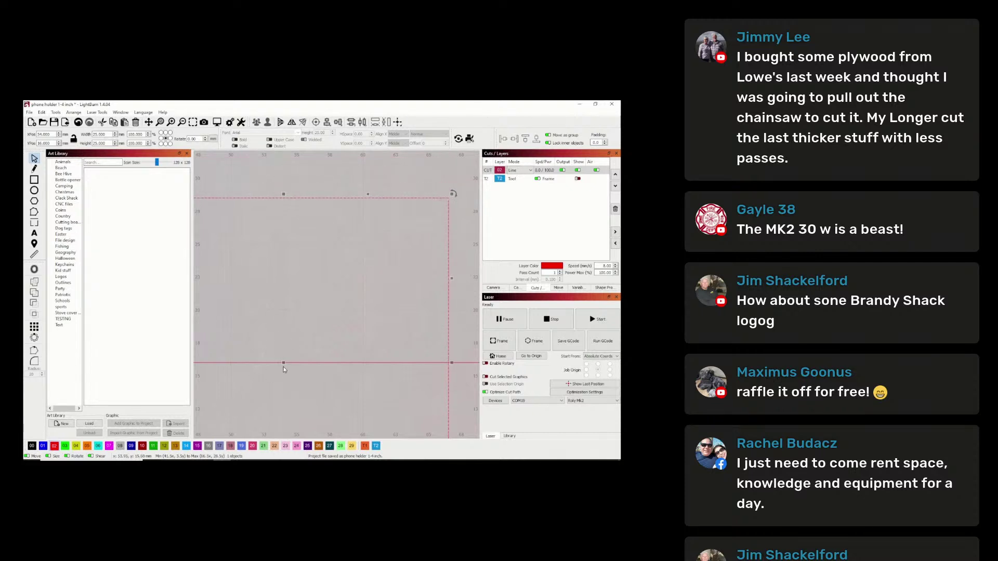
scroll(283, 366, up, 10)
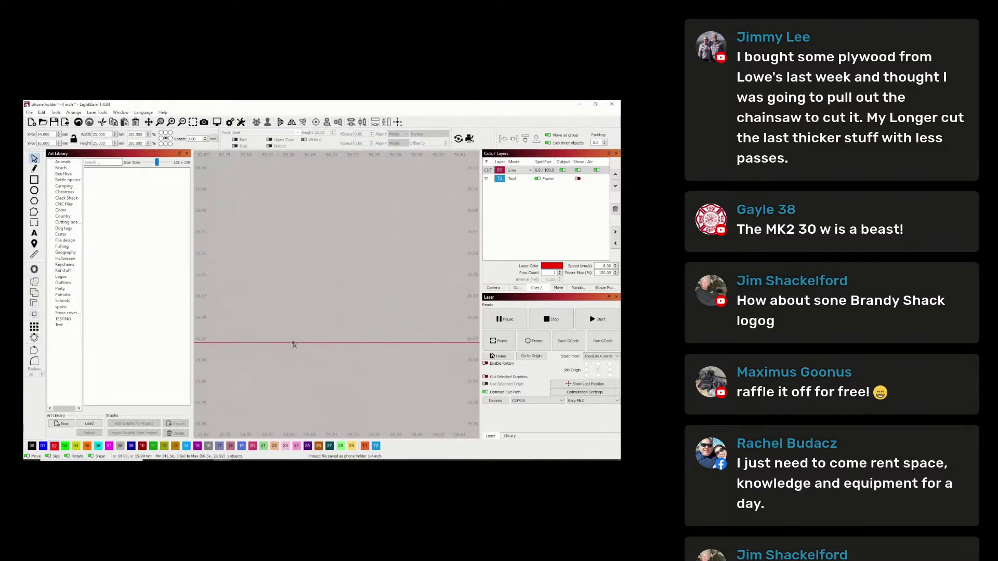
scroll(293, 344, up, 5)
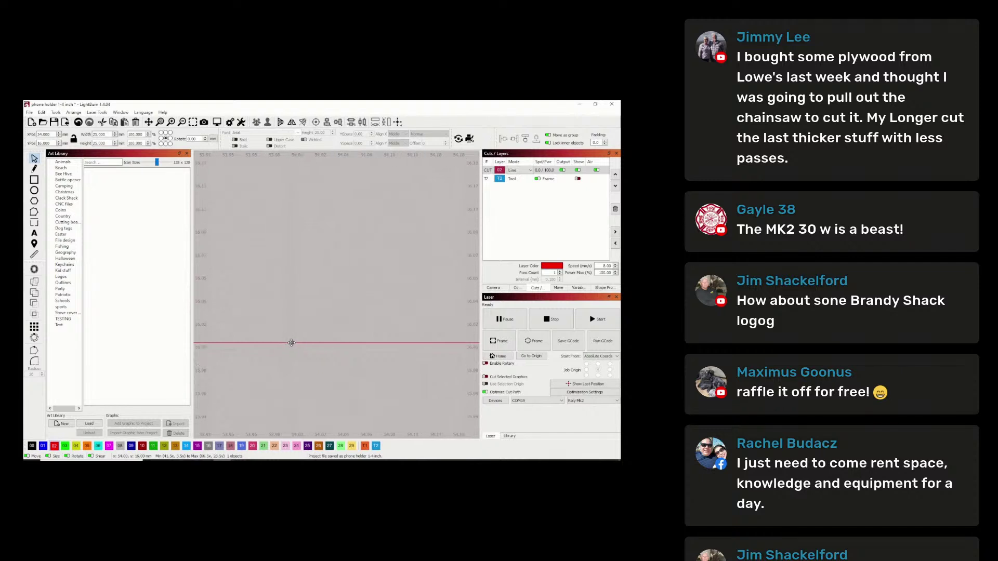
scroll(292, 344, up, 5)
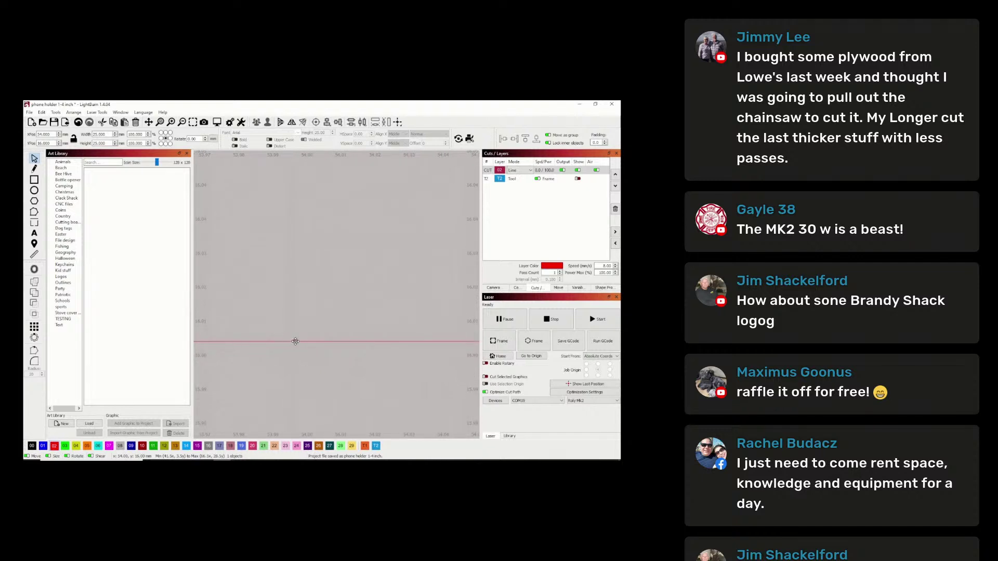
scroll(295, 342, down, 5)
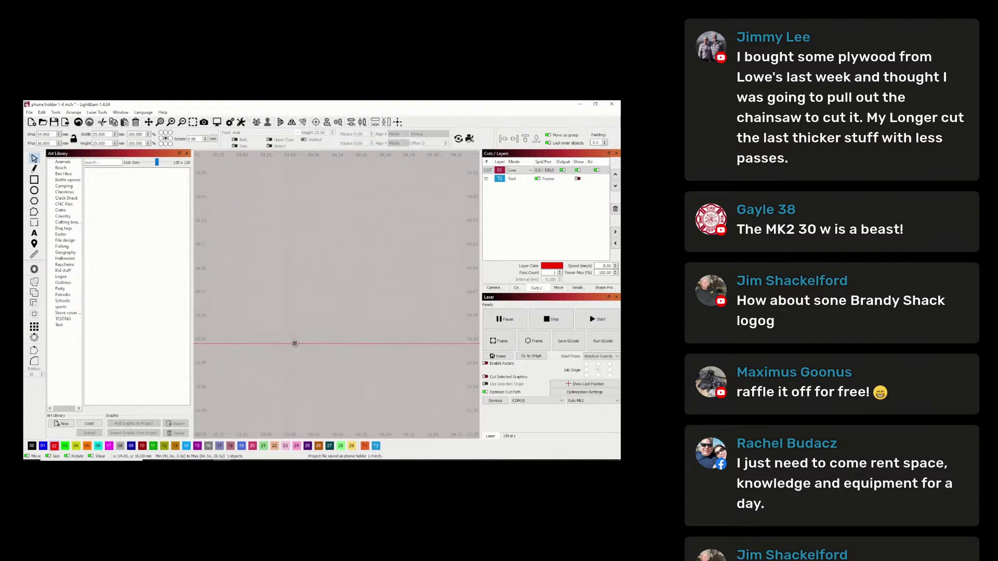
scroll(294, 343, down, 5)
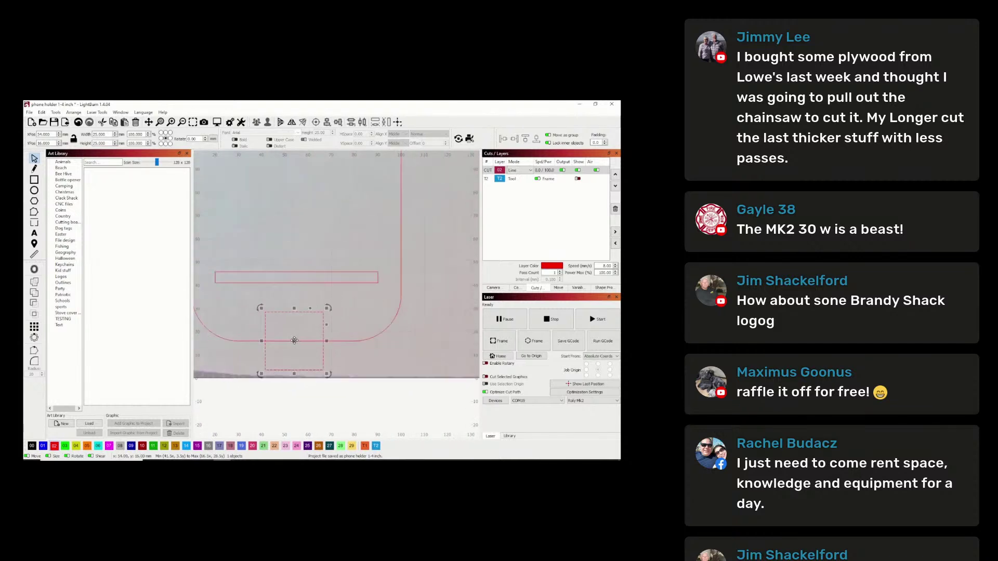
scroll(295, 341, down, 2)
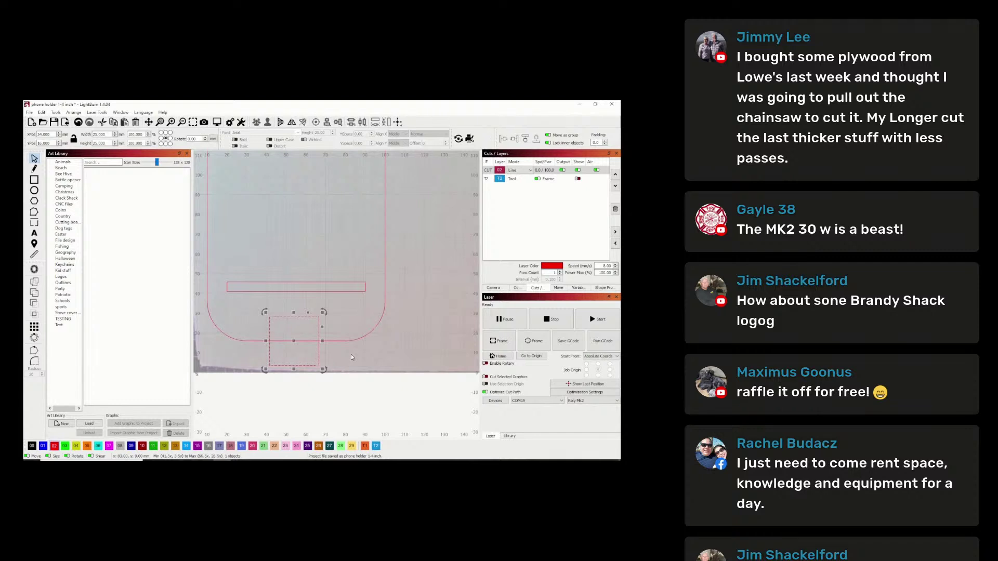
- Align the square horizontally to the centre of the slotted panel
click(367, 333)
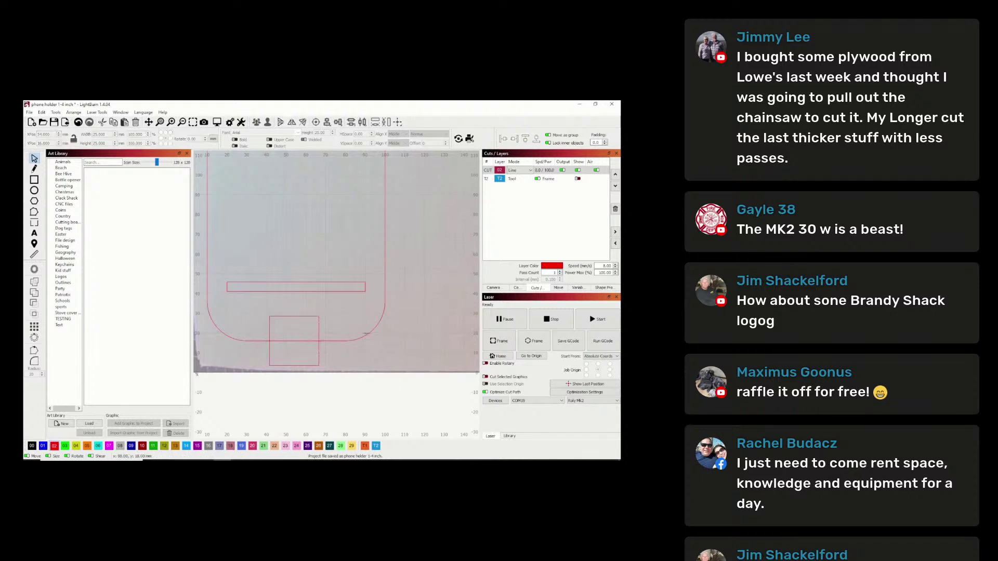
click(319, 322)
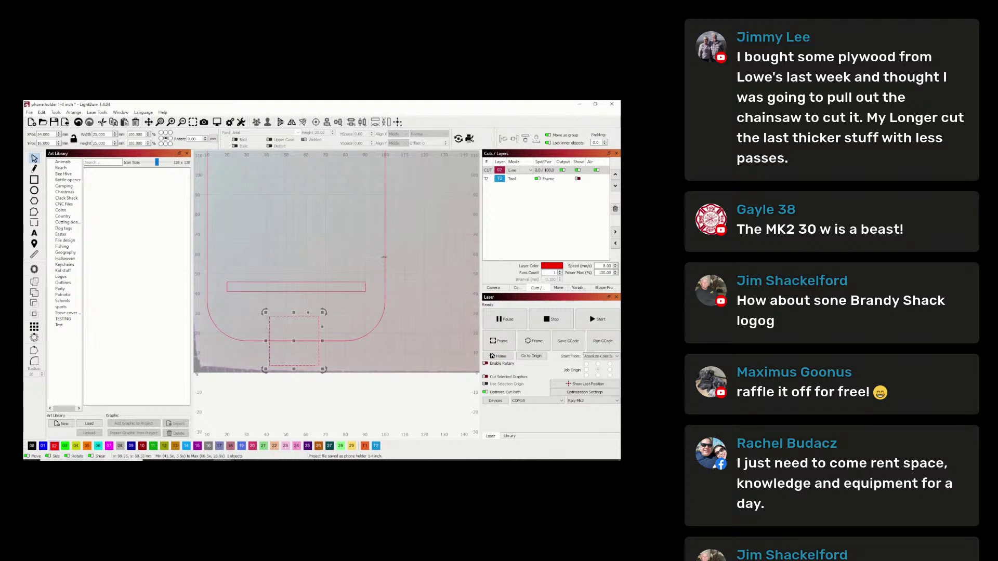
shift+click(385, 255)
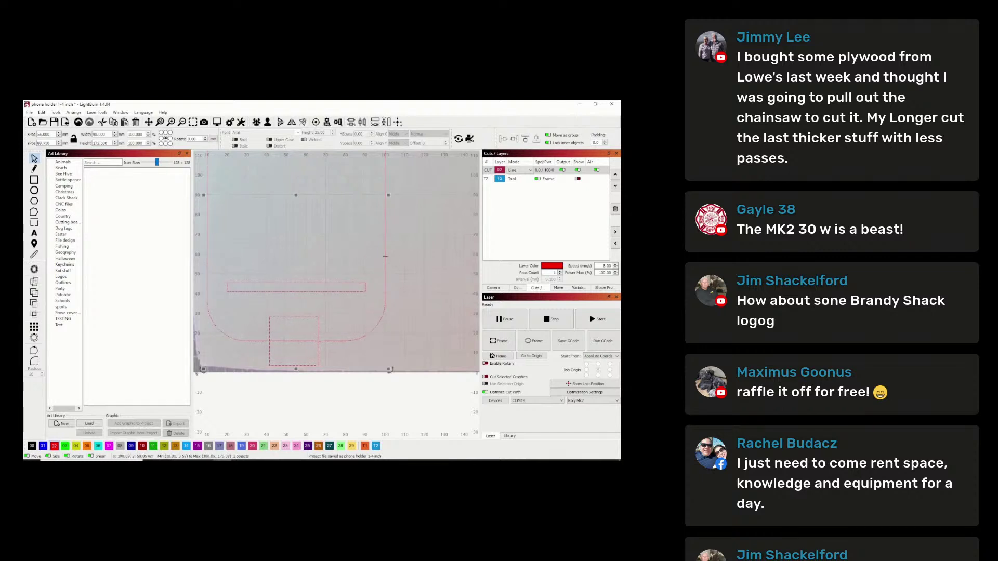
click(329, 124)
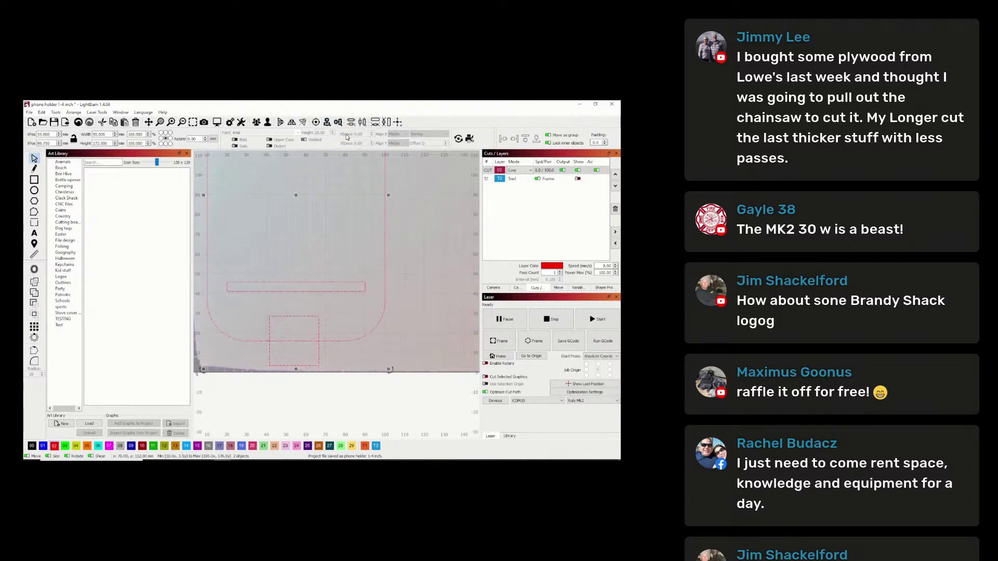
click(432, 253)
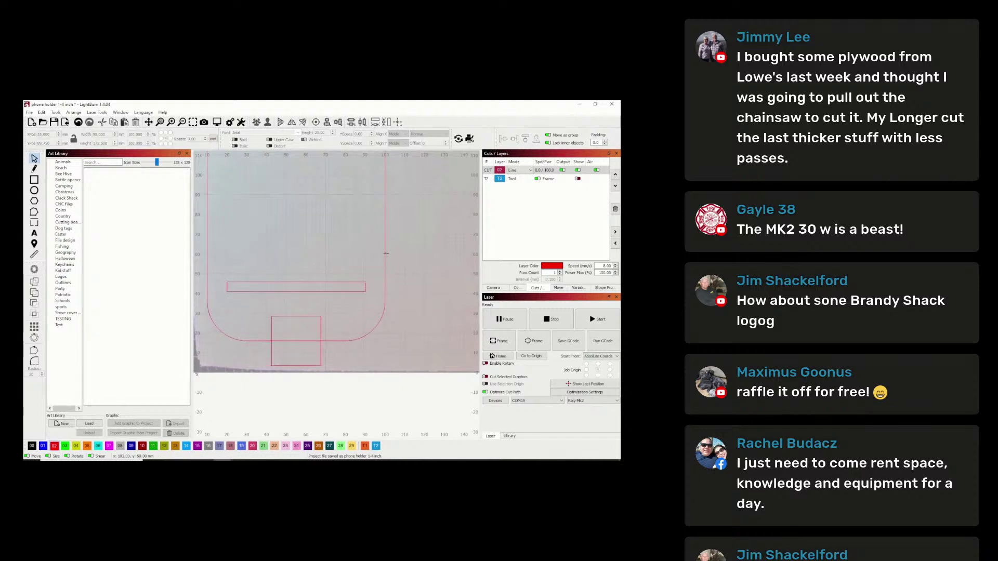
- Try to subtract the square from the grouped panel and slot, and undo the operation
scroll(360, 279, down, 2)
scroll(379, 232, down, 2)
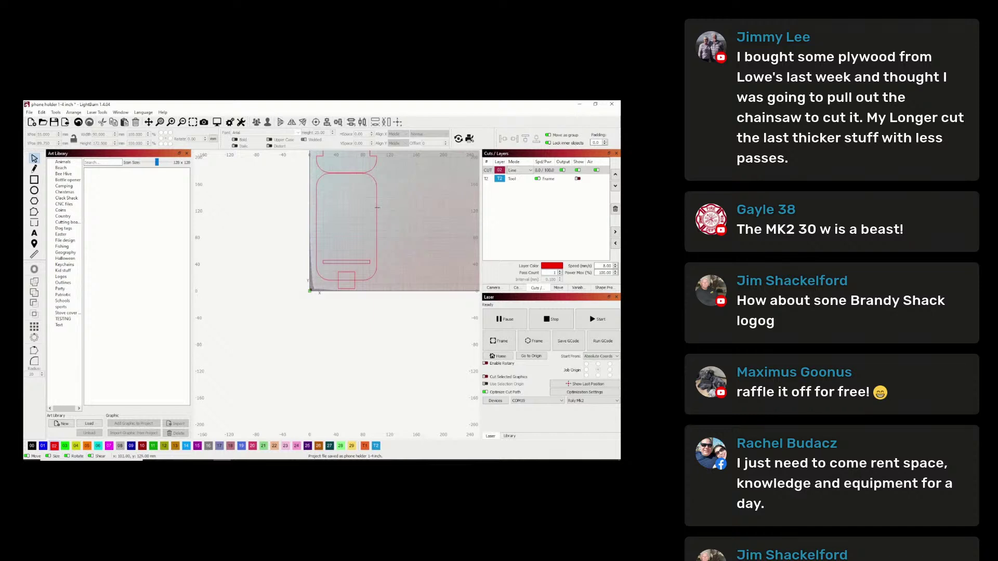
click(377, 208)
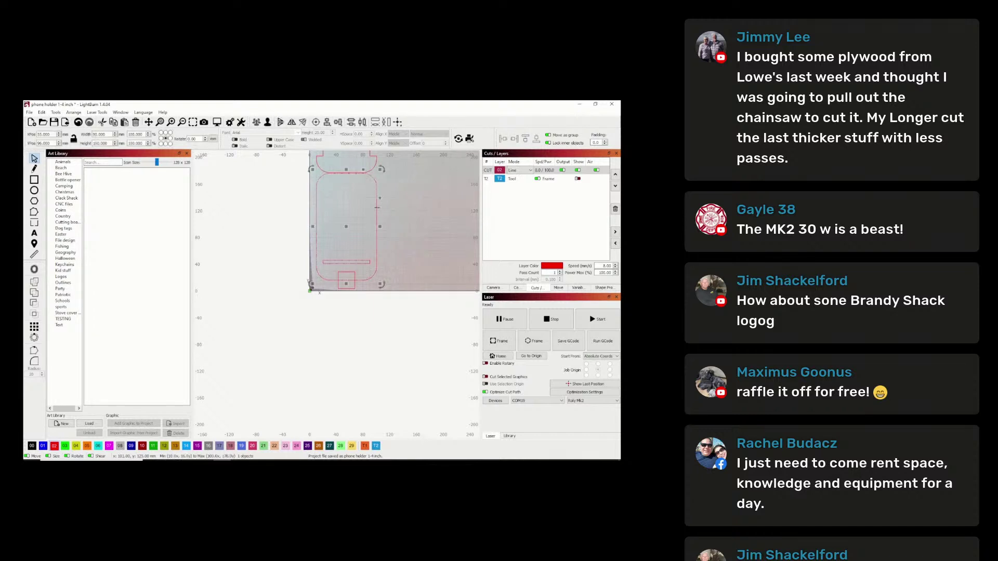
shift+click(354, 288)
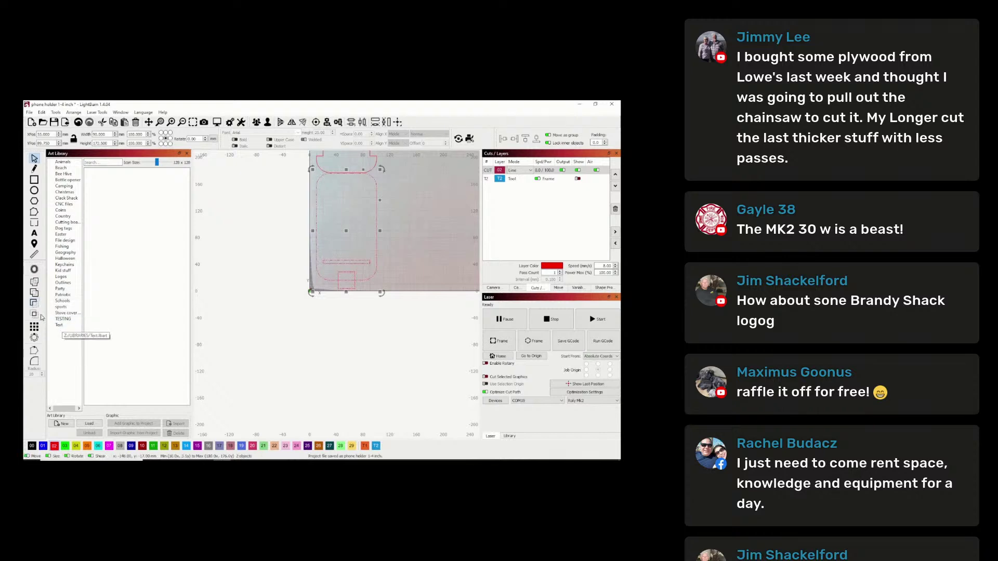
click(35, 305)
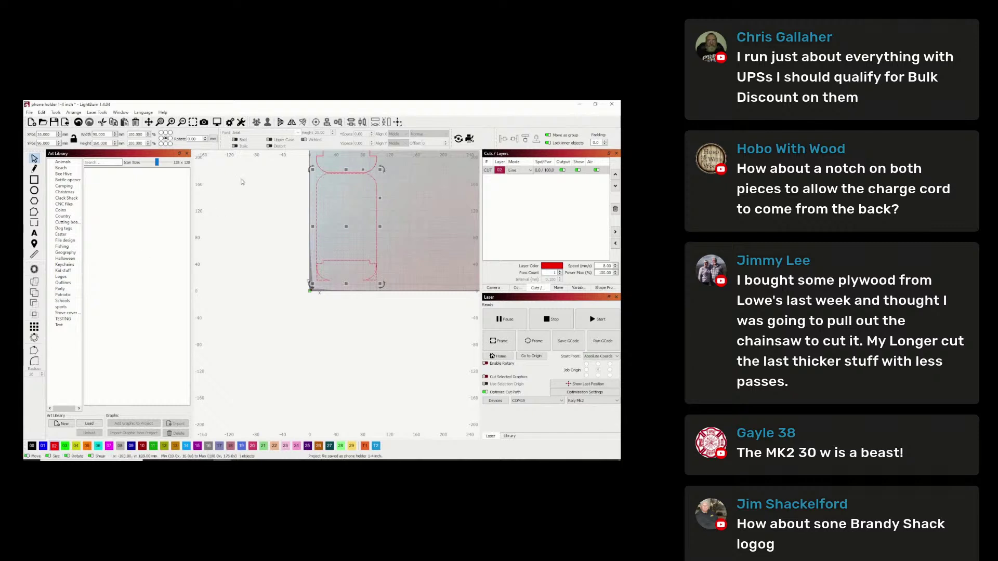
click(78, 123)
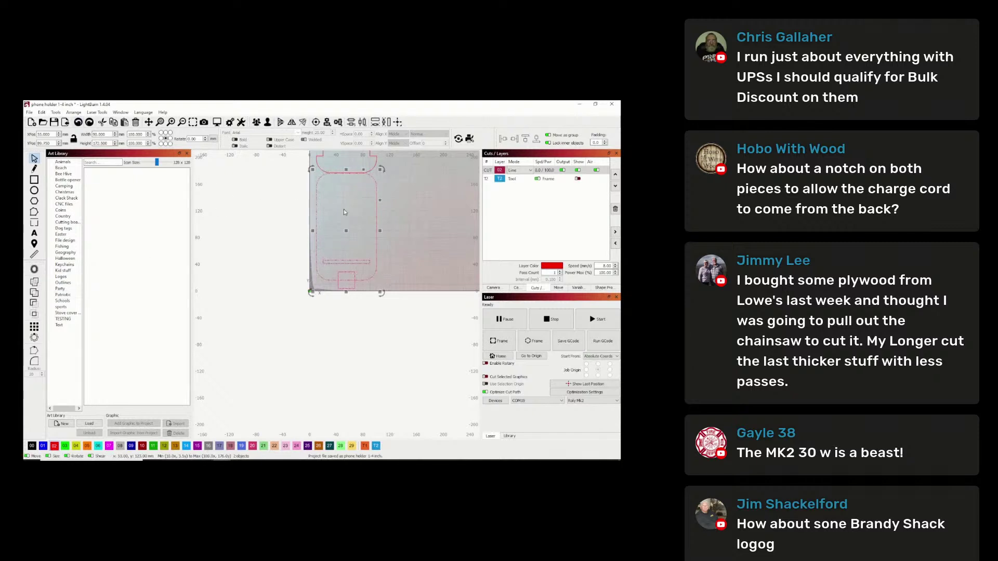
- Ungroup the large panel so its outline and slot are separate objects
click(379, 213)
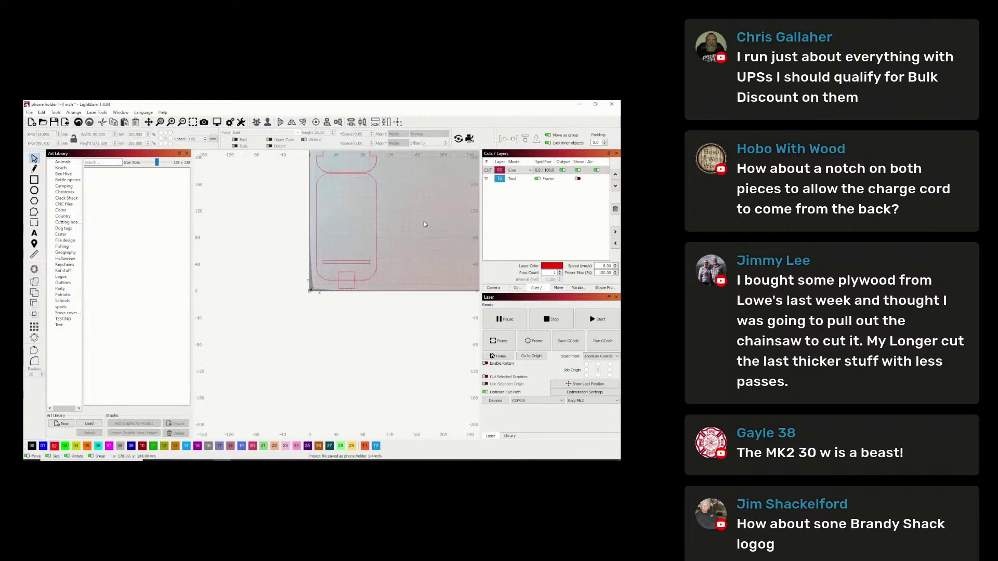
click(377, 210)
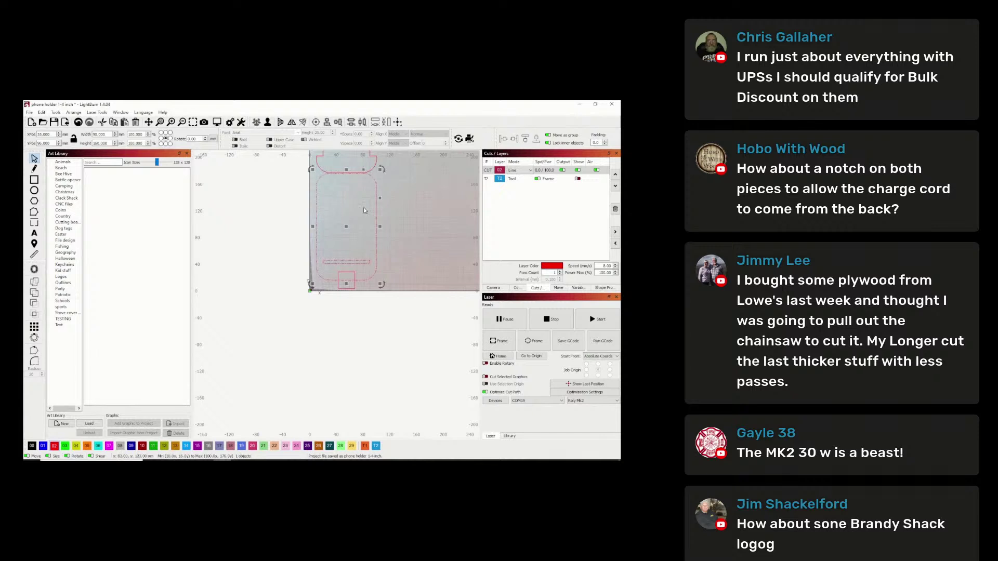
right_click(348, 227)
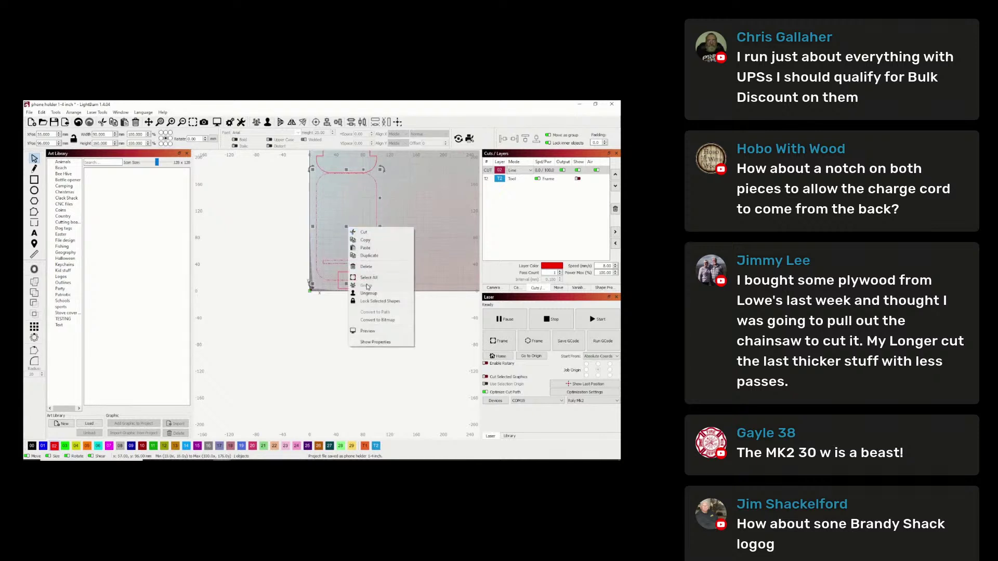
click(379, 292)
click(383, 231)
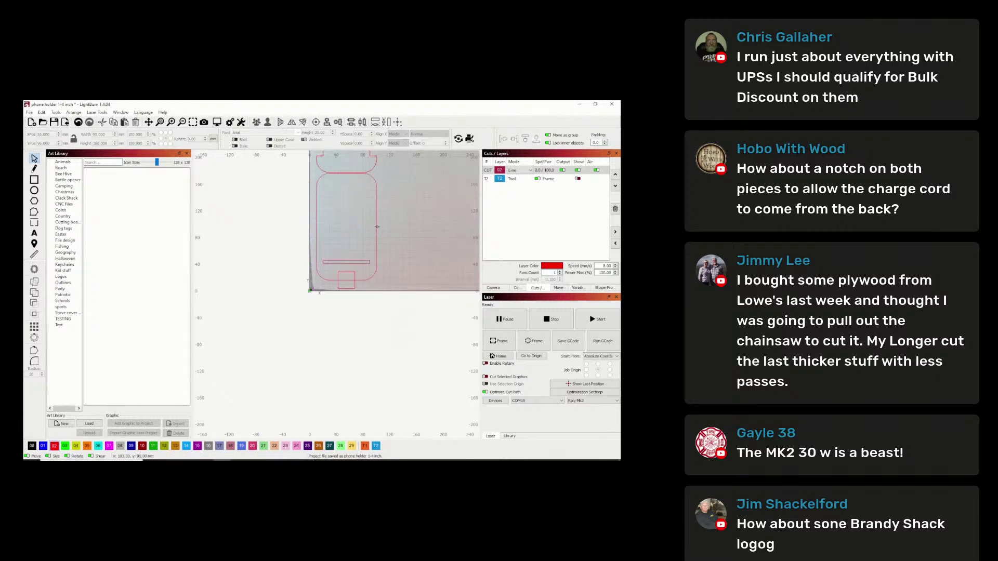
- Subtract the square from the panel outline alone to cut a centred notch in its bottom edge
click(356, 263)
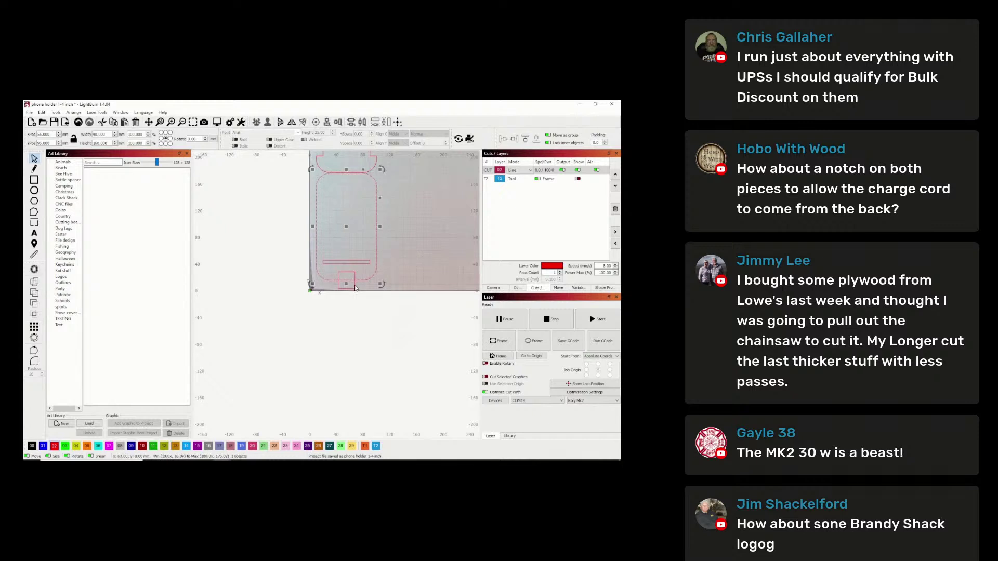
drag(355, 285, 355, 294)
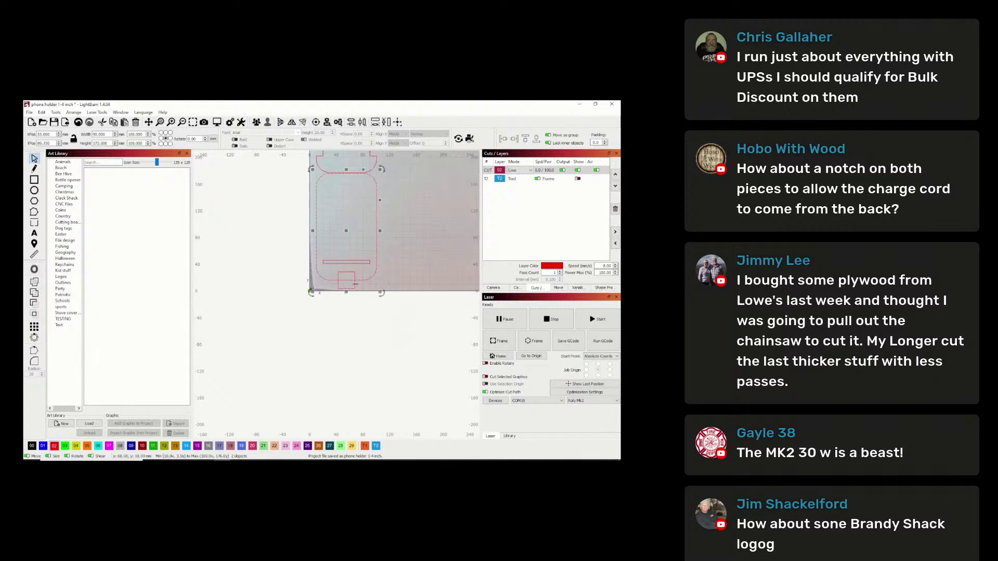
click(35, 304)
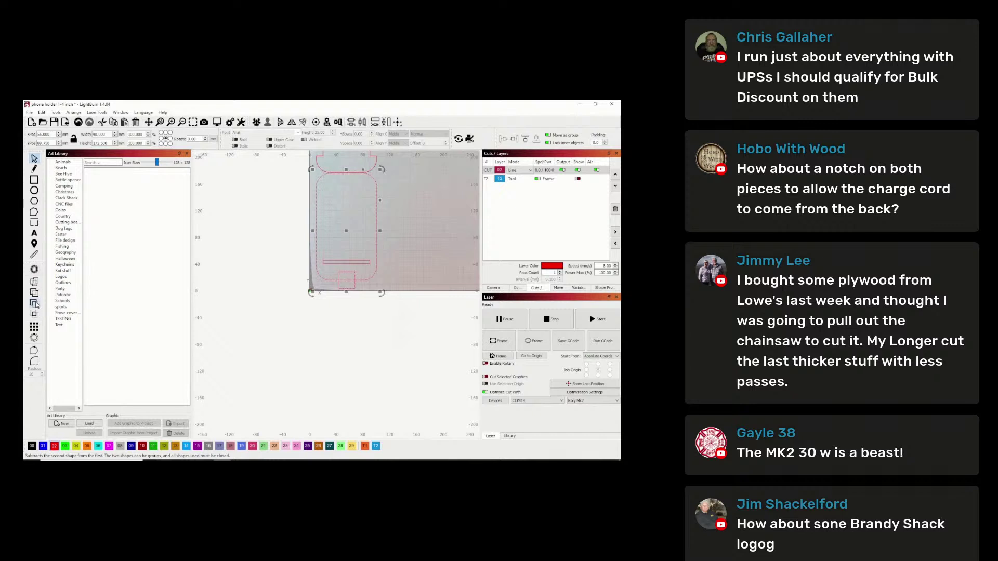
key(ctrl+s)
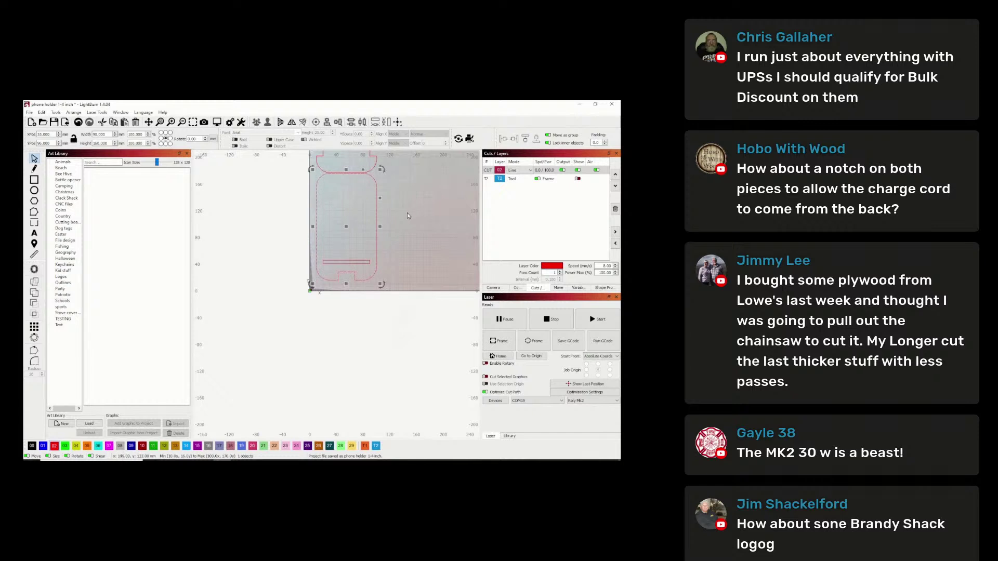
scroll(407, 216, down, 1)
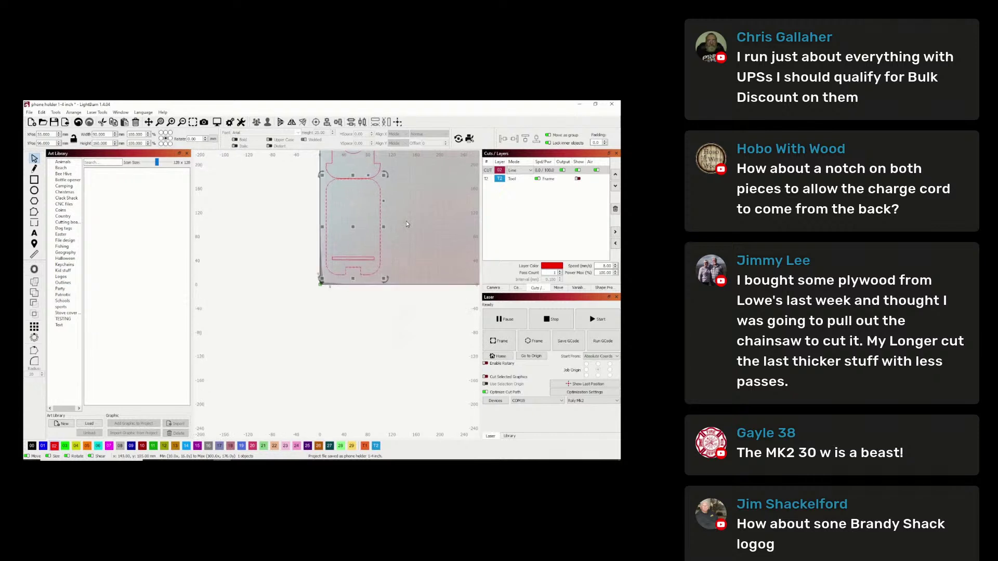
scroll(407, 223, up, 1)
click(406, 223)
click(371, 208)
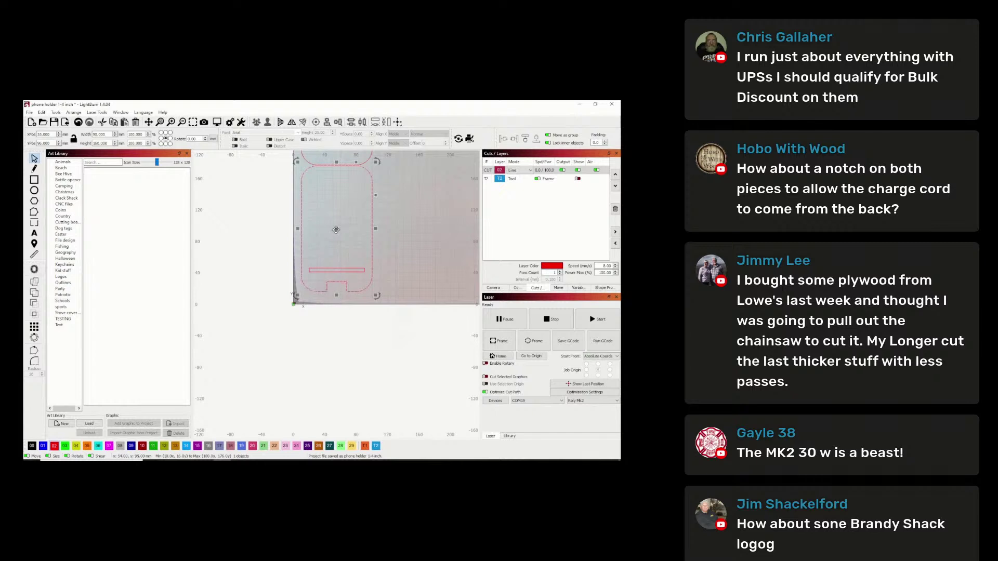
click(396, 254)
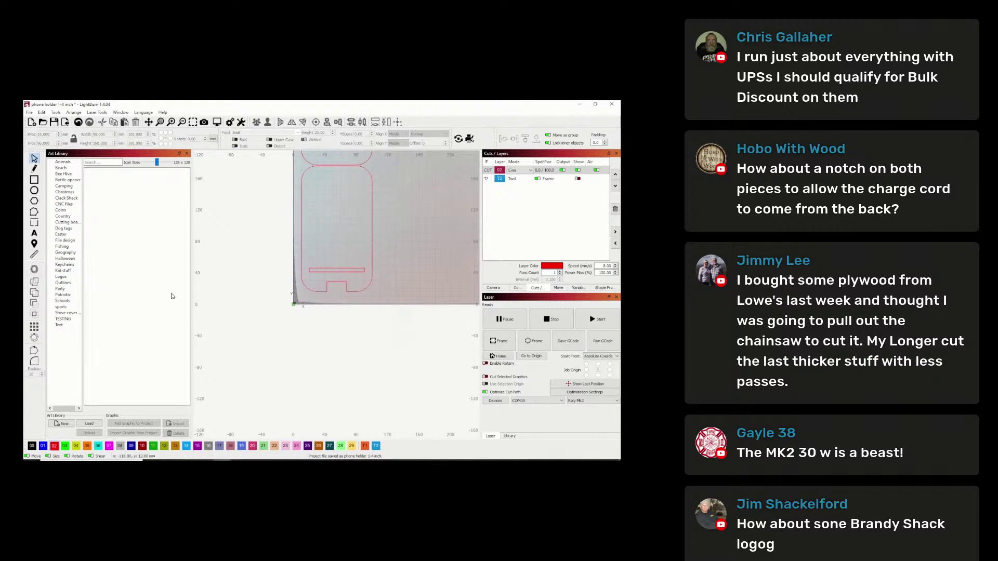
- Try to round the notch's outer corners on the panel's bottom edge with a 10 mm radius, and undo the rounding
click(34, 361)
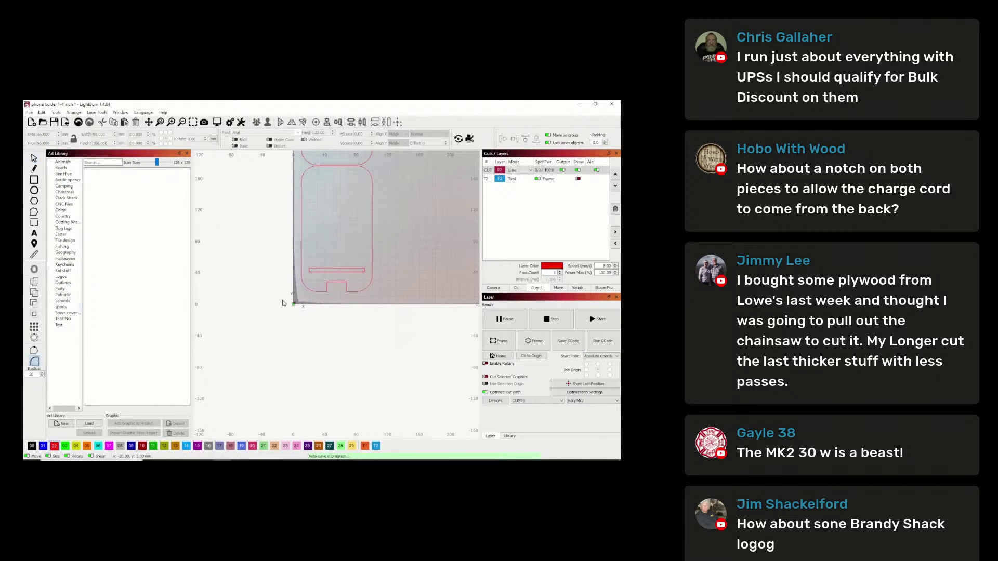
scroll(327, 295, up, 2)
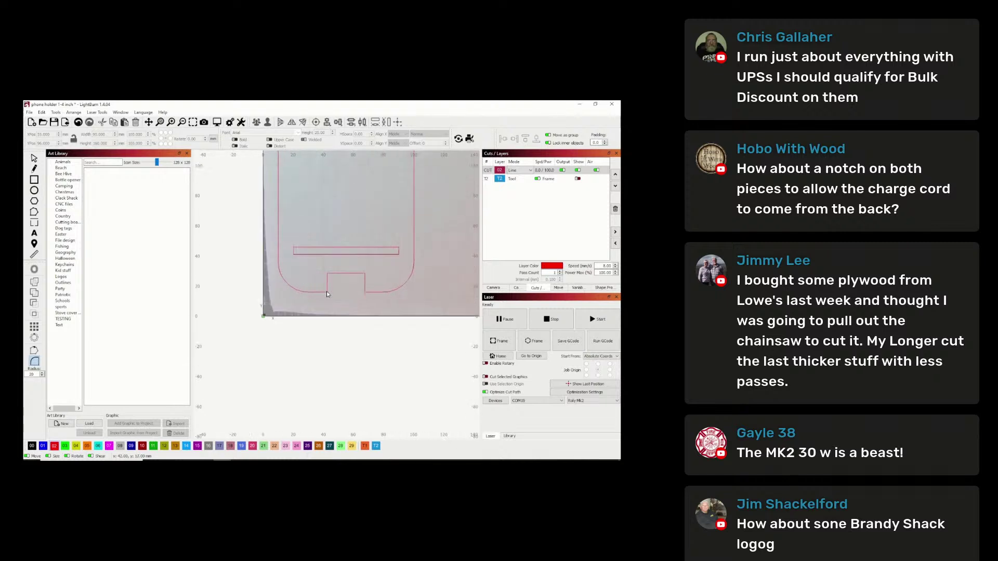
click(327, 291)
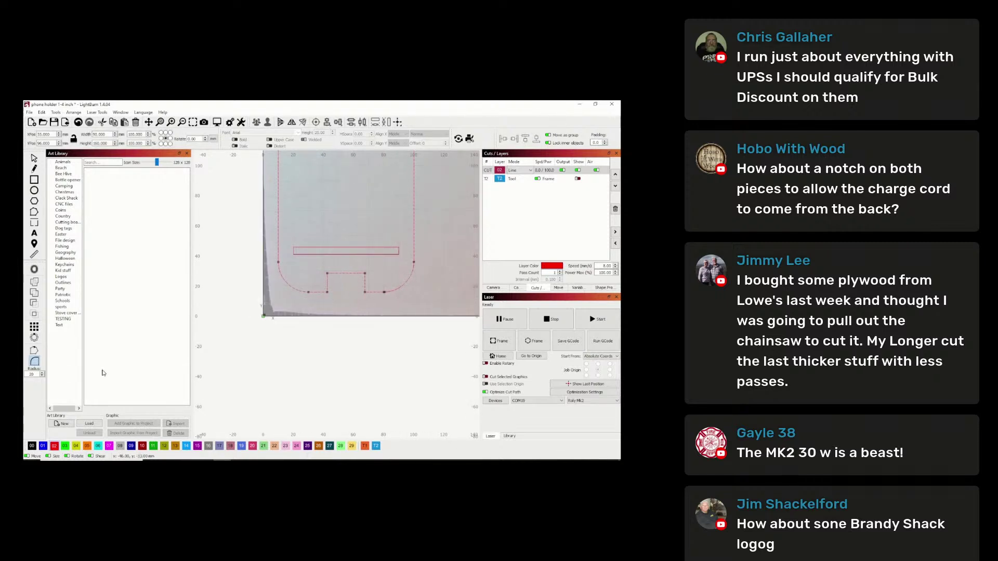
drag(38, 374, 25, 374)
text(10)
click(327, 292)
click(365, 291)
click(78, 123)
key(Escape)
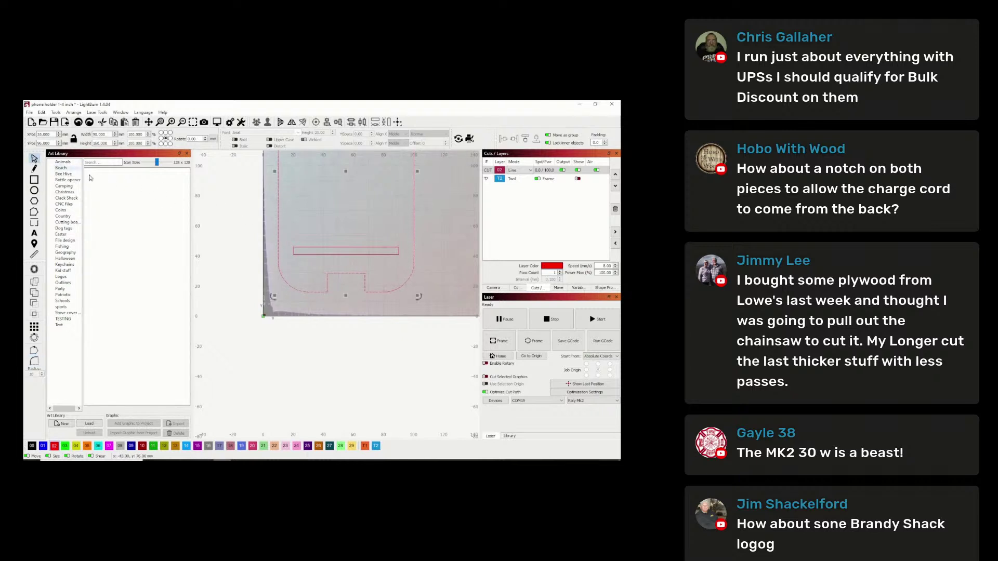
- Round the corners of the charging-cord notch in the panel's bottom edge with a 5 mm radius
scroll(381, 268, up, 2)
scroll(381, 268, down, 4)
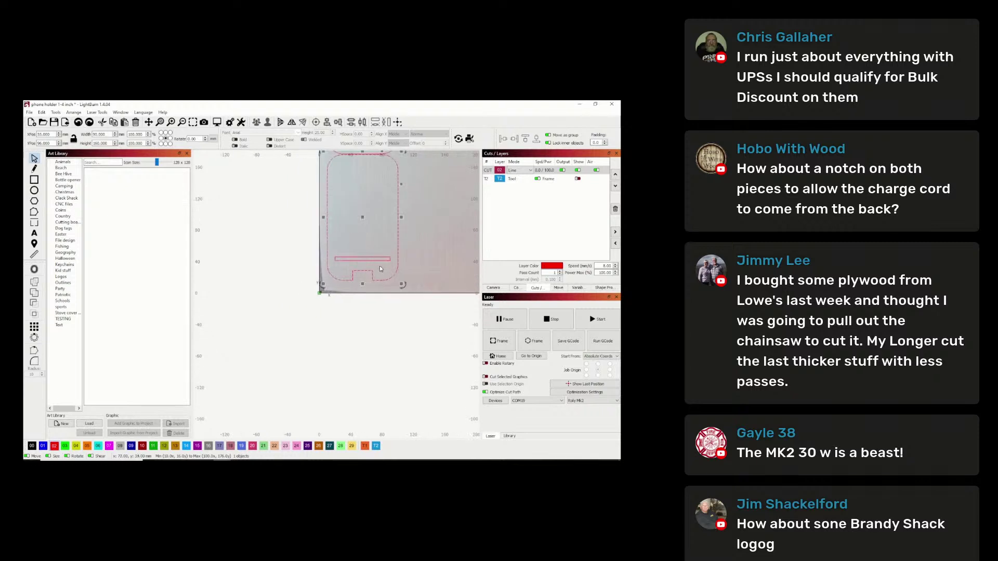
click(34, 362)
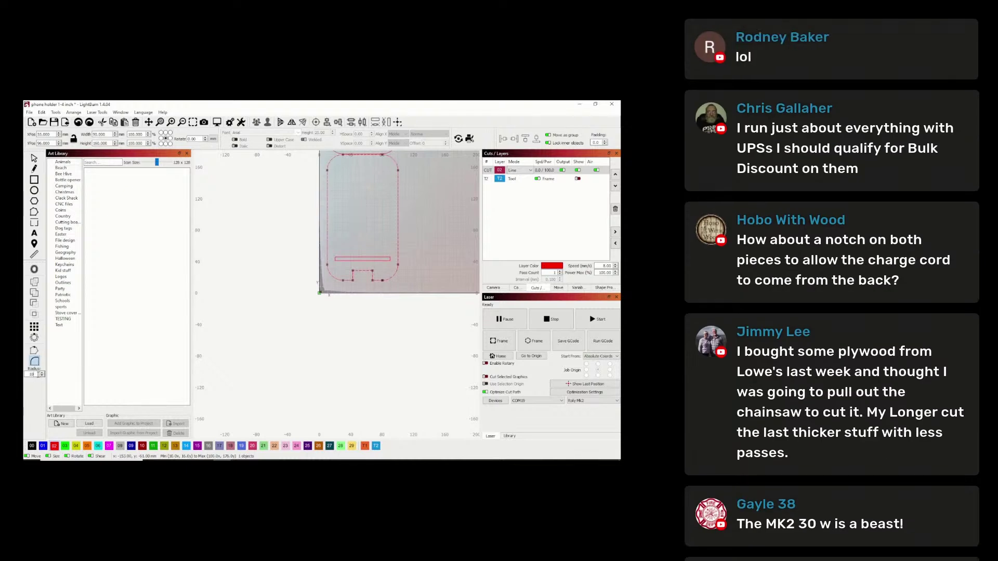
text(5)
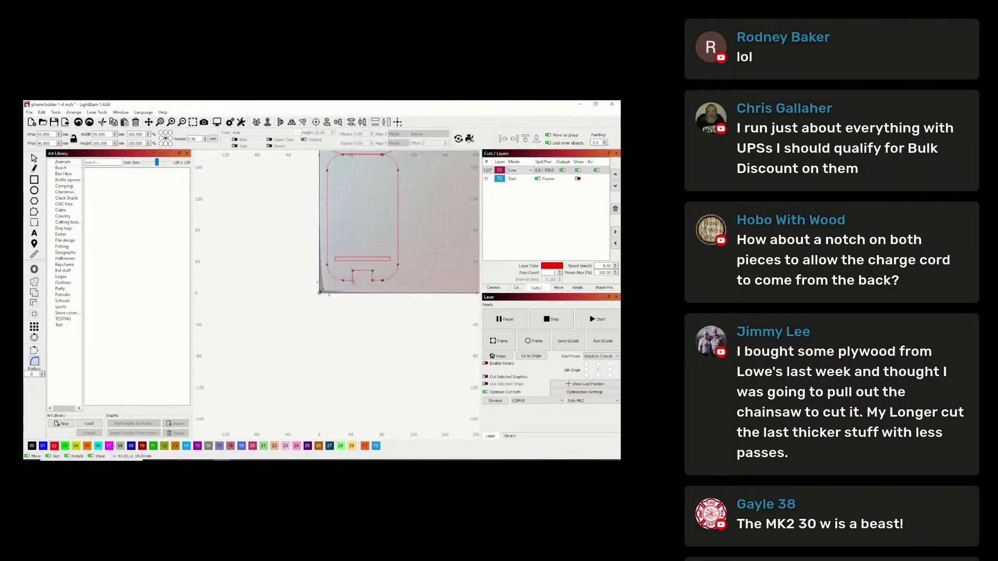
scroll(353, 280, up, 3)
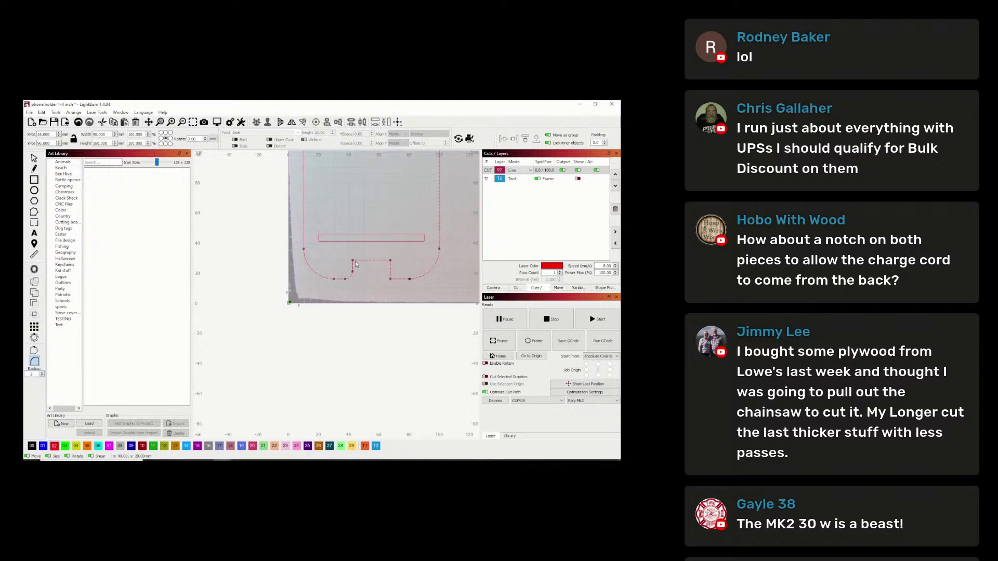
click(353, 261)
click(391, 260)
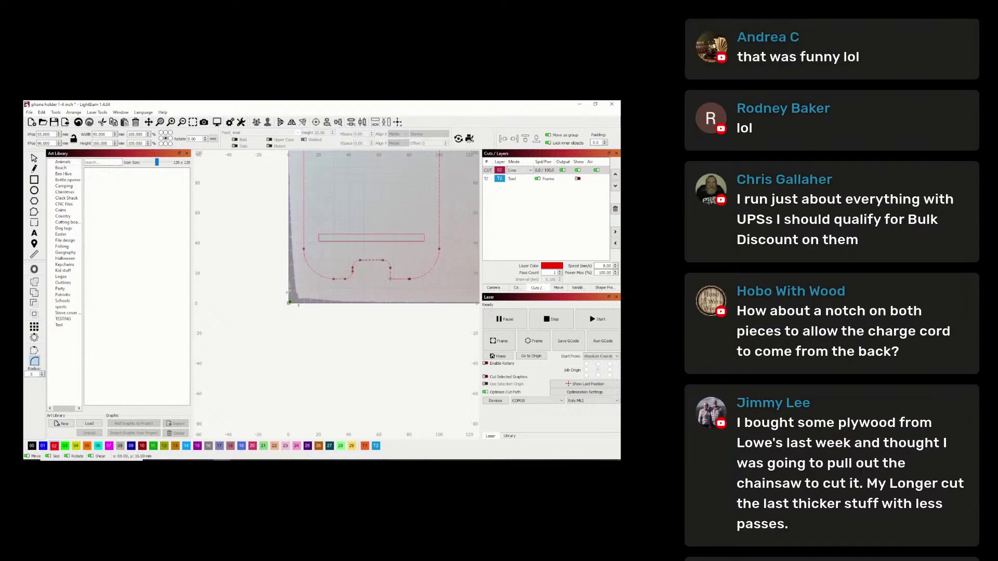
scroll(384, 282, down, 5)
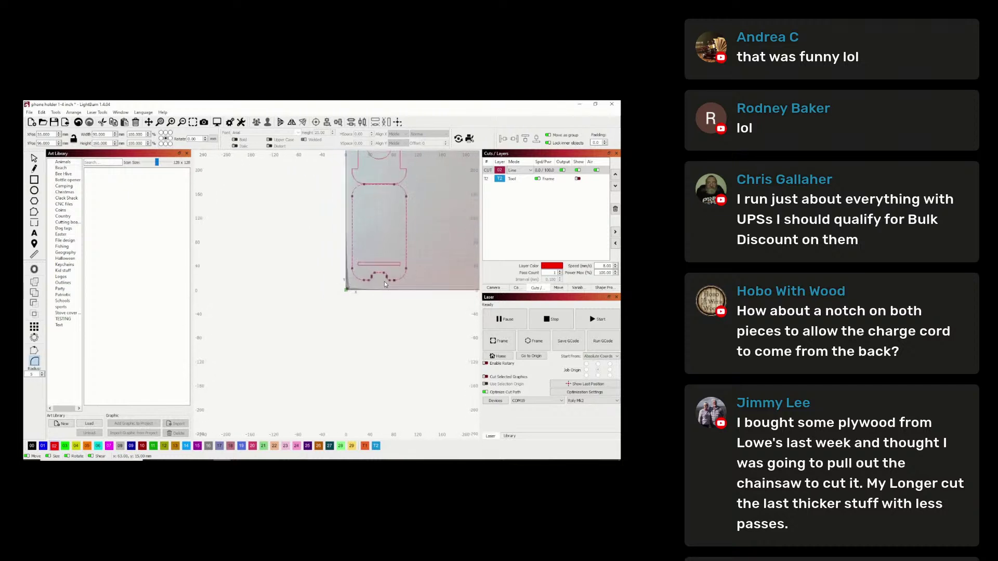
click(35, 158)
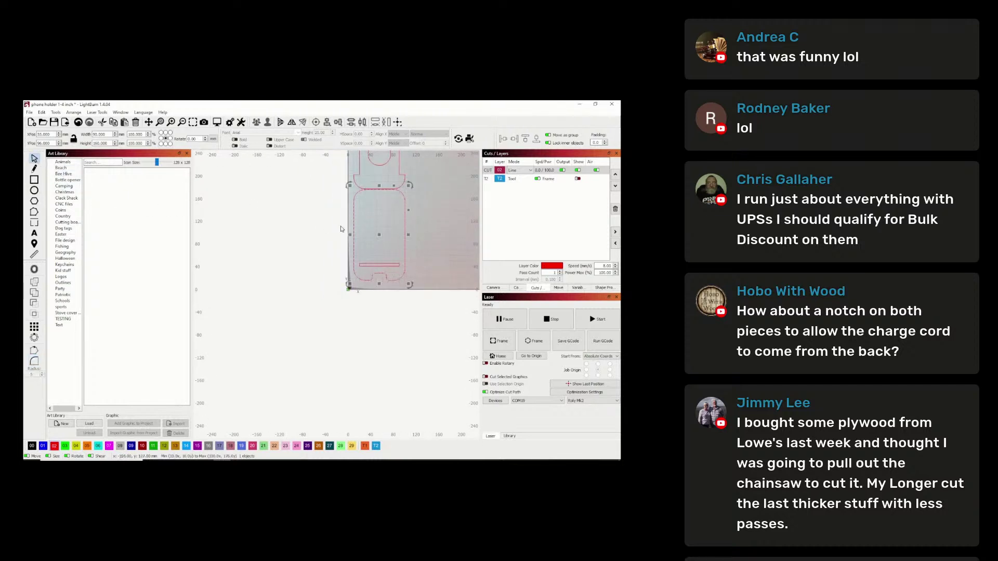
click(443, 235)
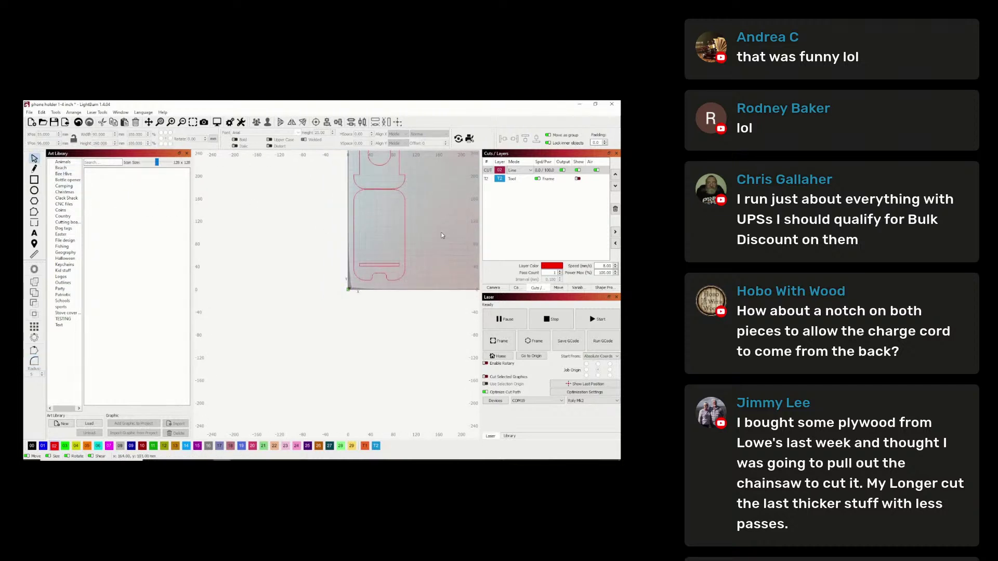
- Undo the notch's rounding and its subtraction to restore the plain panel outline and the separate square
scroll(376, 280, up, 3)
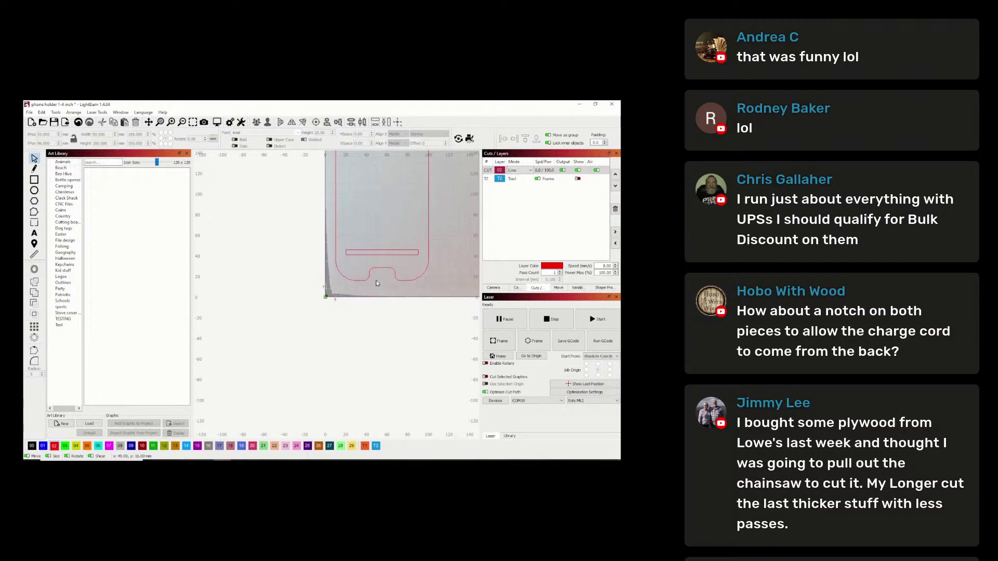
scroll(376, 280, down, 3)
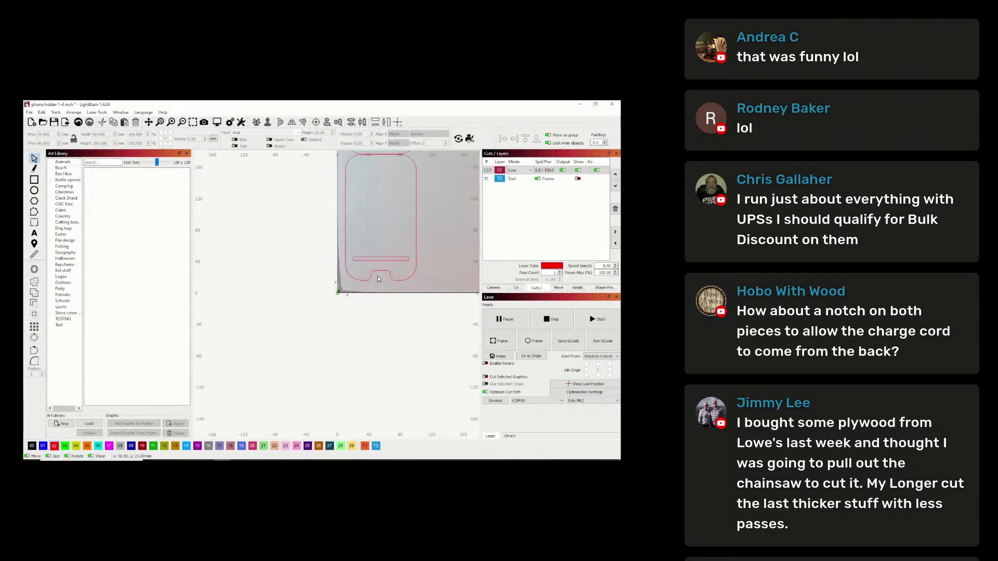
scroll(379, 278, down, 4)
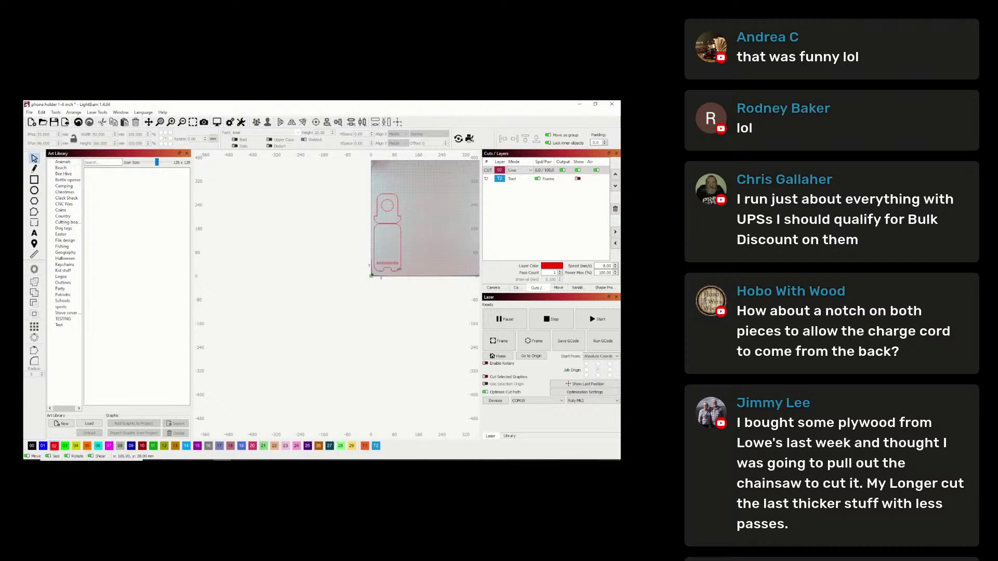
scroll(391, 266, up, 6)
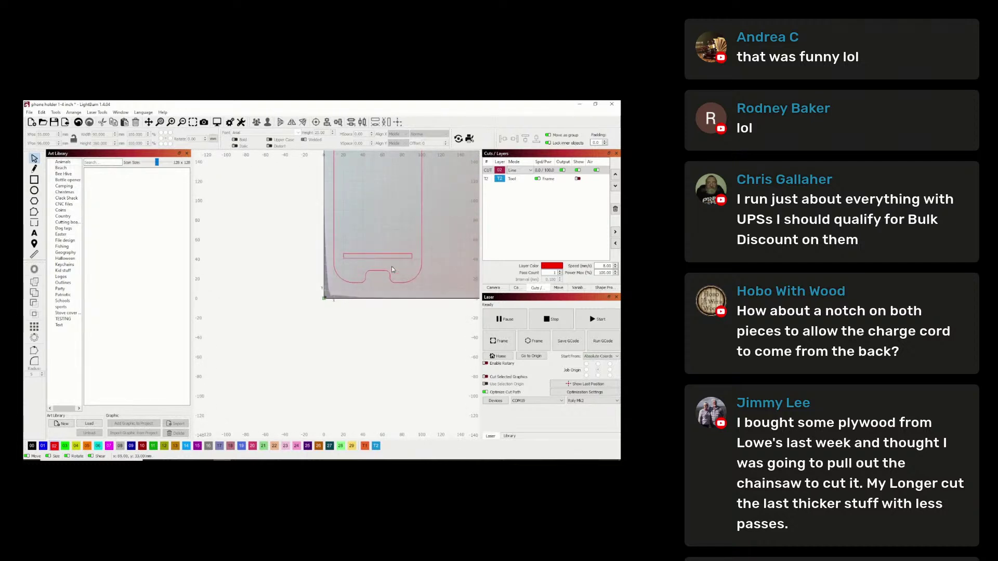
click(79, 123)
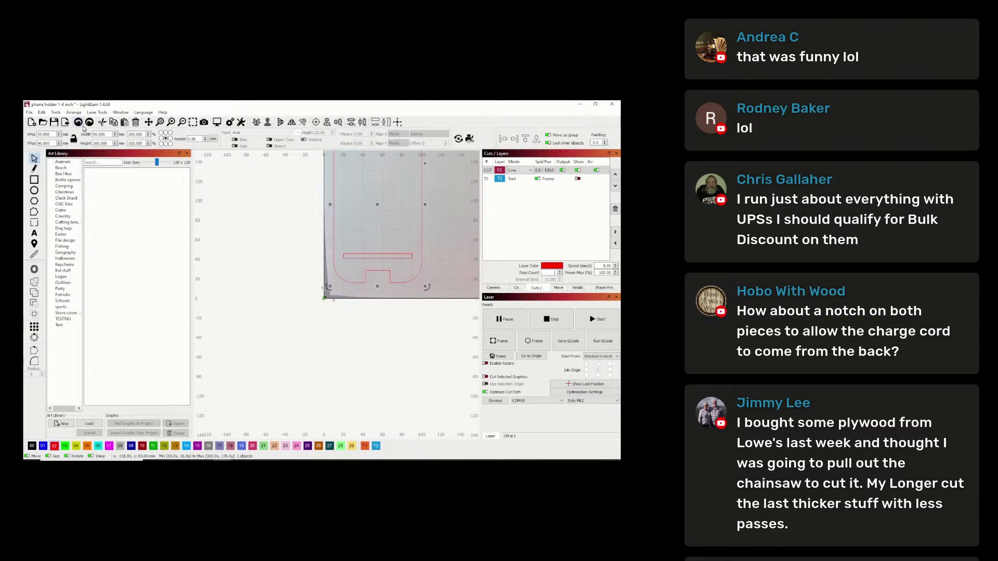
click(78, 123)
click(78, 123)
click(78, 123)
click(78, 123)
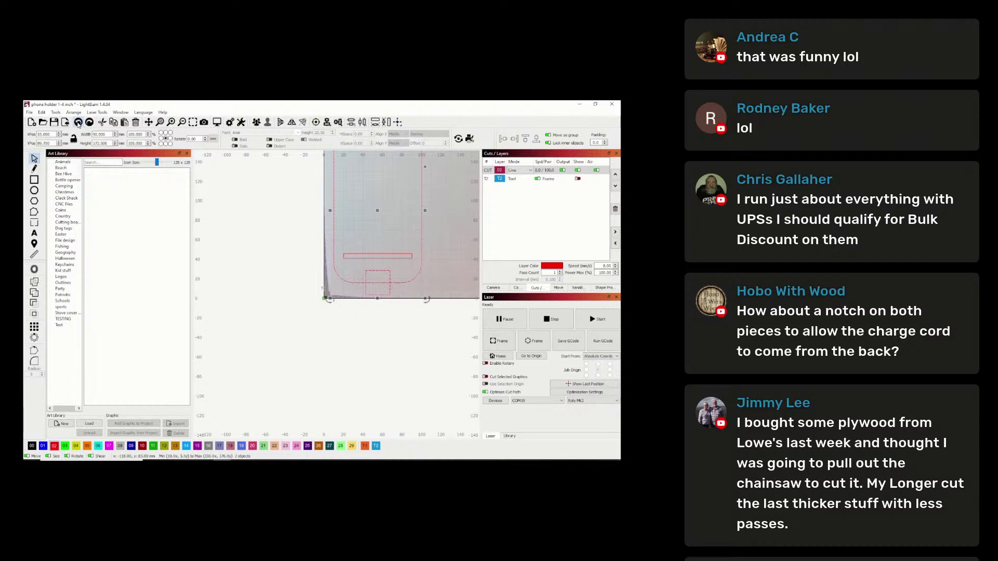
- Delete the square overlapping the panel's bottom edge
click(452, 251)
click(381, 274)
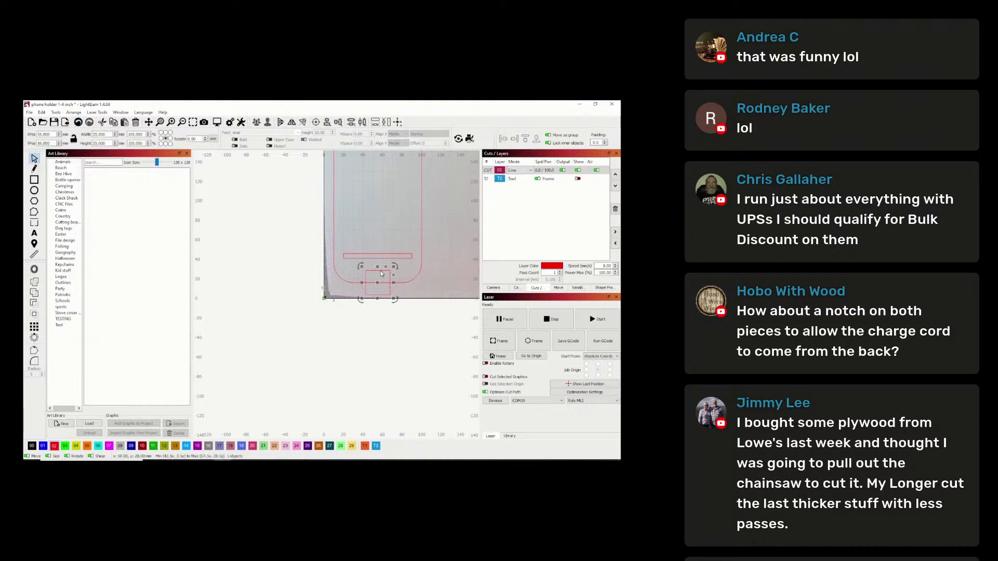
key(Delete)
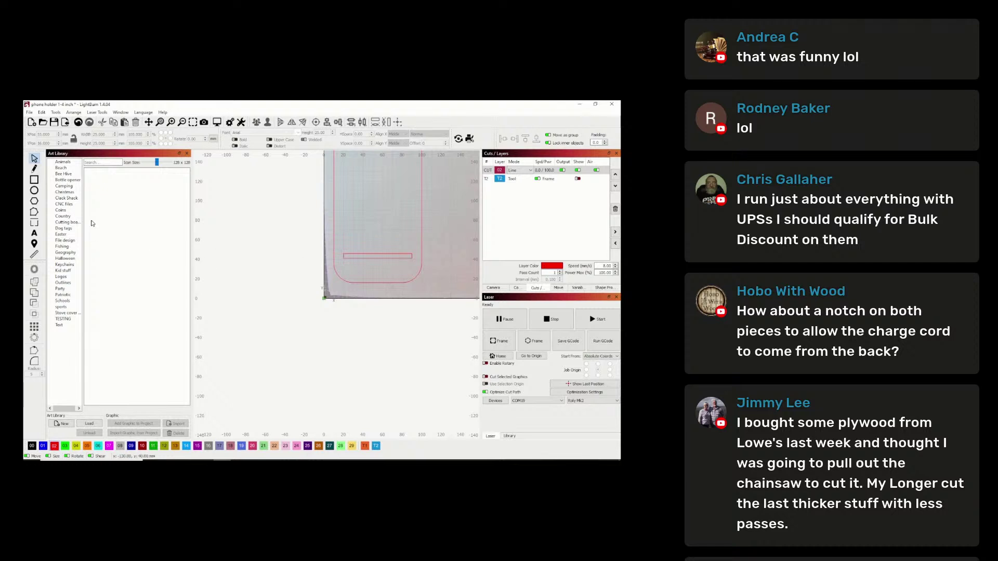
- Draw a circle beside the panel and set its width and height to 25 mm
click(33, 191)
drag(276, 245, 302, 271)
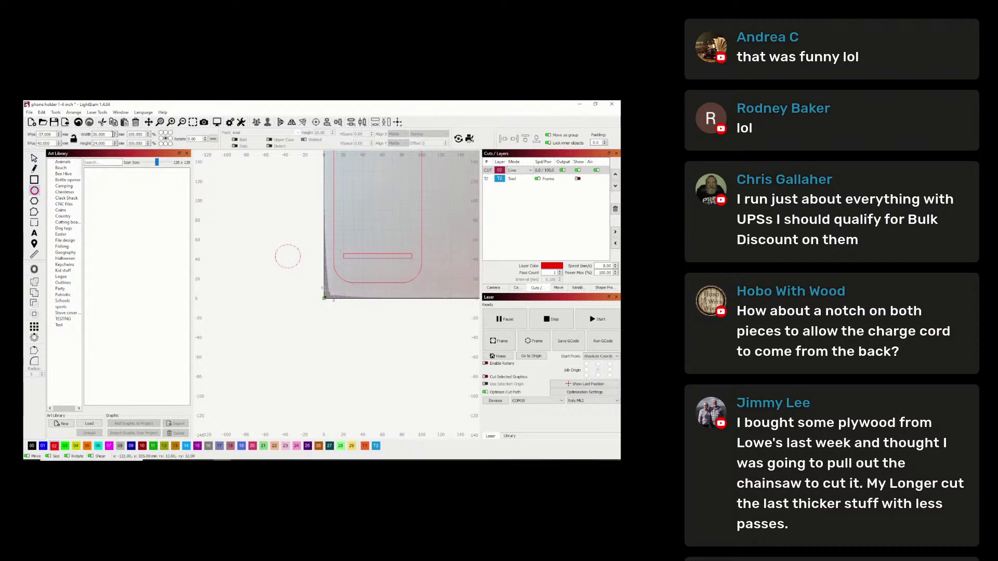
drag(107, 134, 85, 134)
text(25)
click(114, 145)
key(ctrl+a)
key(BackSpace)
key(Return)
- Move the circle so its centre sits on the midpoint of the panel's bottom edge, and check the alignment
click(34, 158)
drag(289, 262, 379, 286)
scroll(378, 283, up, 3)
scroll(377, 284, up, 10)
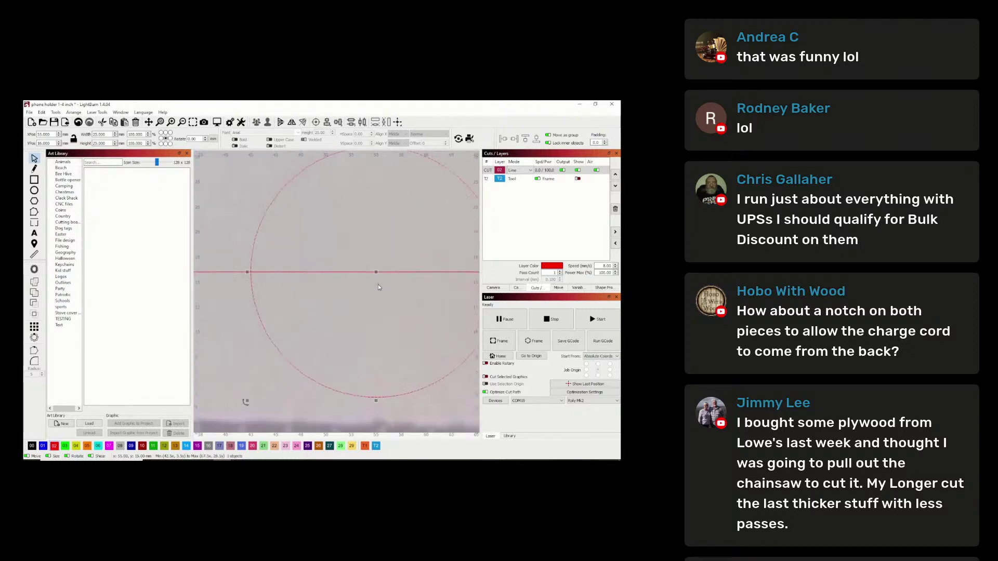
scroll(371, 258, up, 10)
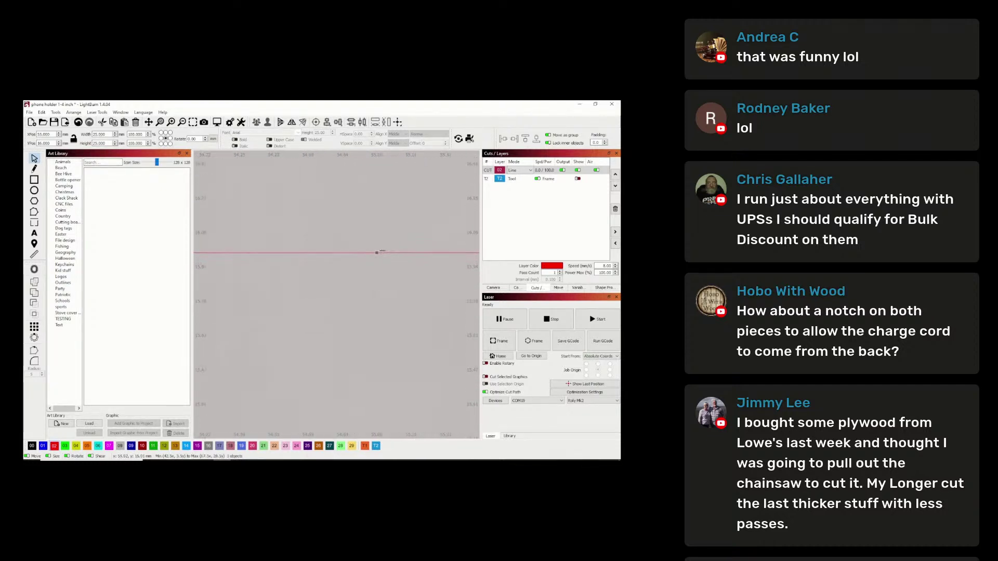
scroll(371, 254, up, 2)
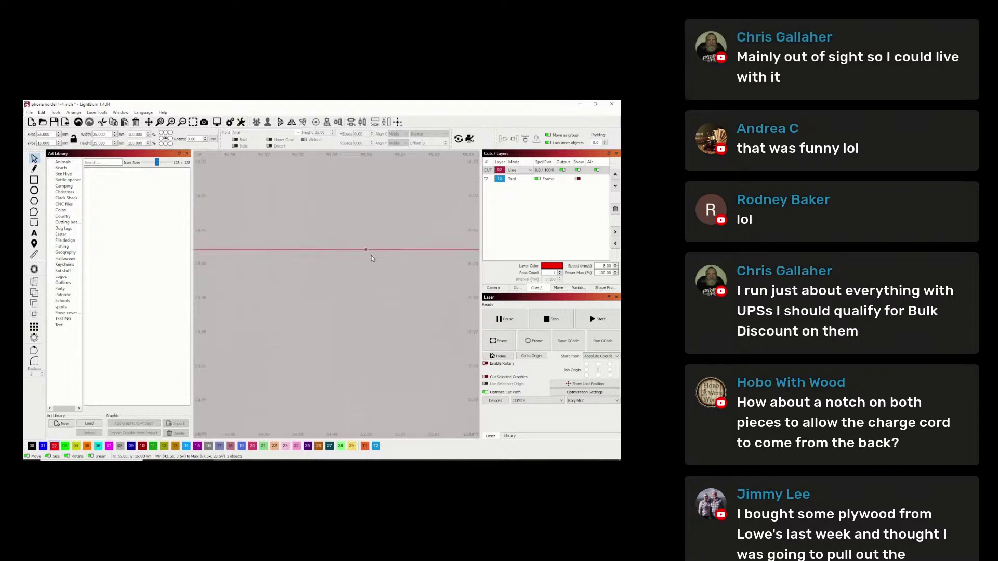
scroll(367, 252, up, 2)
scroll(365, 252, down, 10)
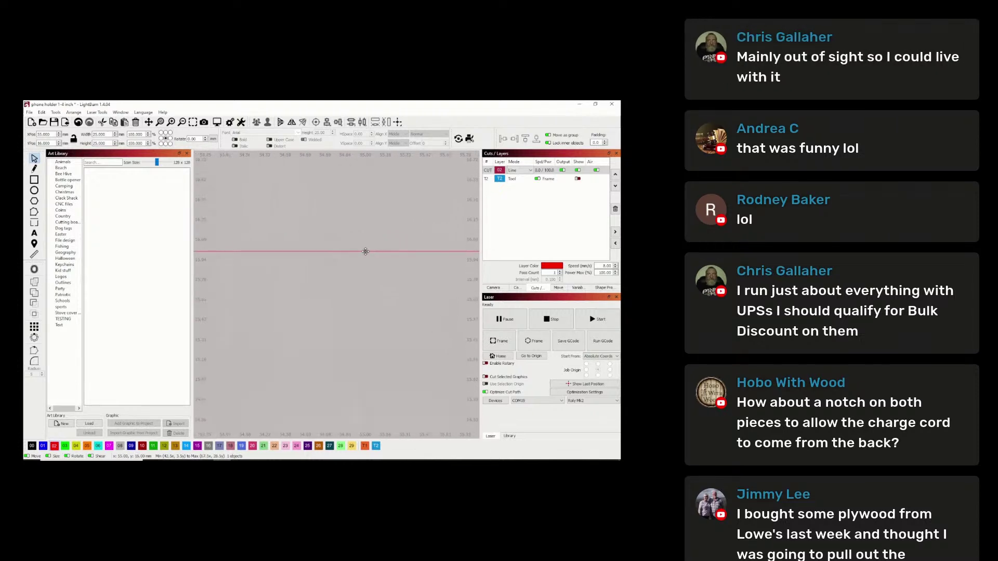
scroll(362, 256, down, 10)
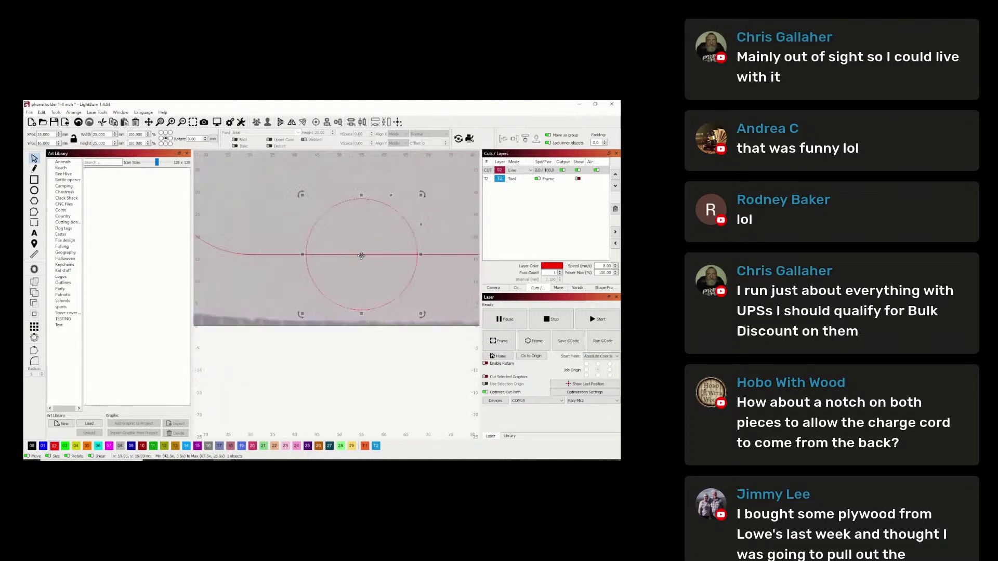
- Align the 25 mm circle with the large rounded plate outline on a shared vertical centre line
scroll(362, 255, down, 2)
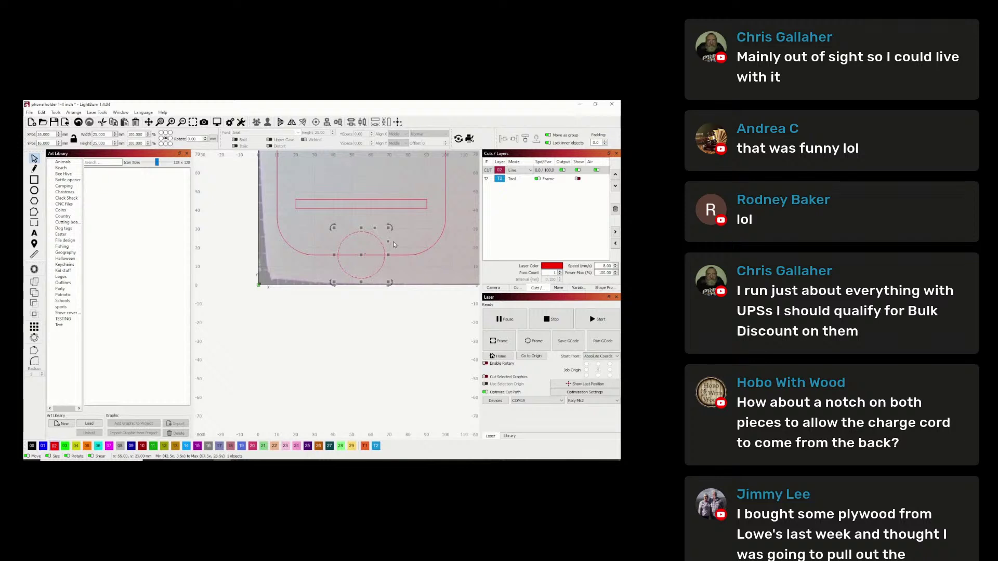
shift+click(445, 202)
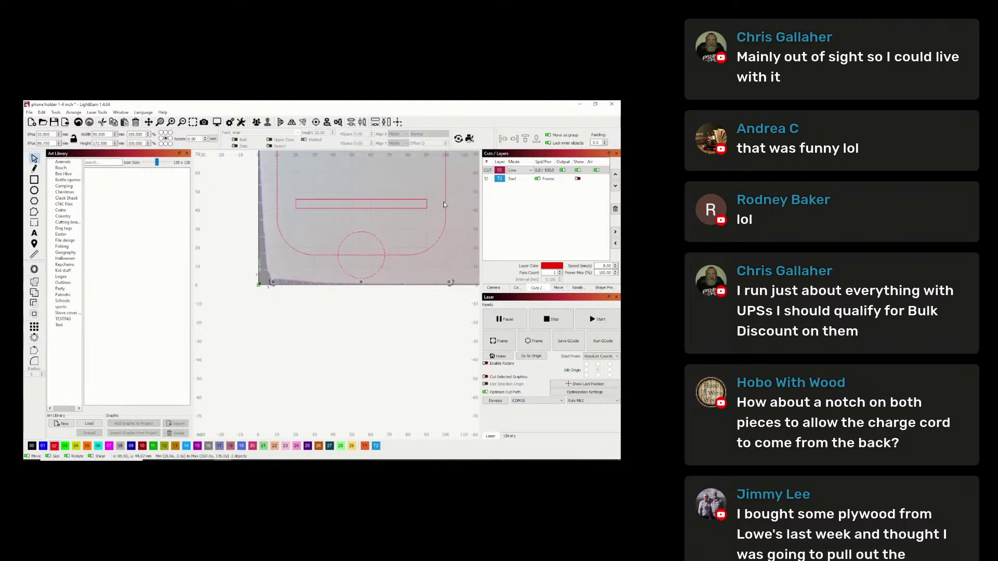
click(327, 122)
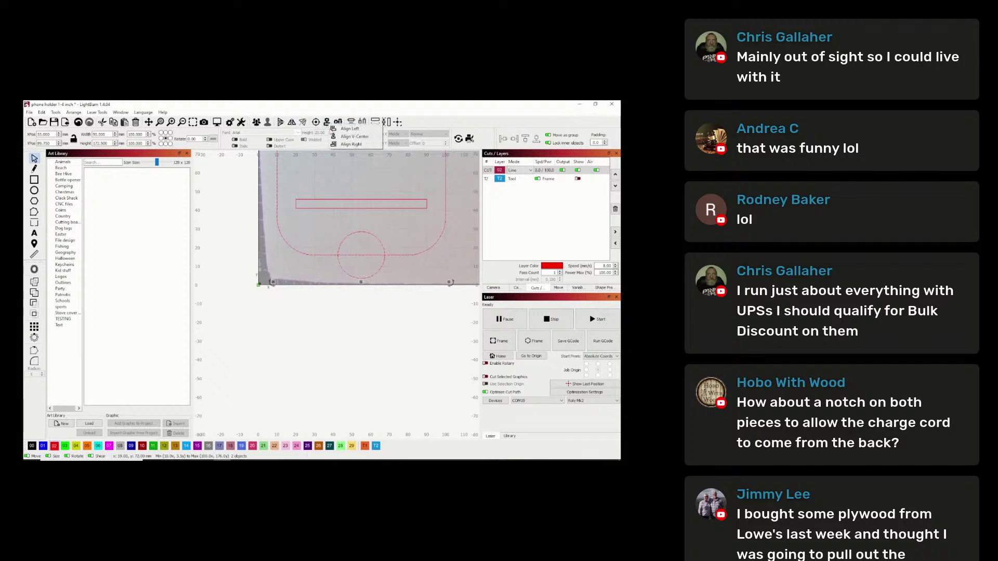
click(351, 137)
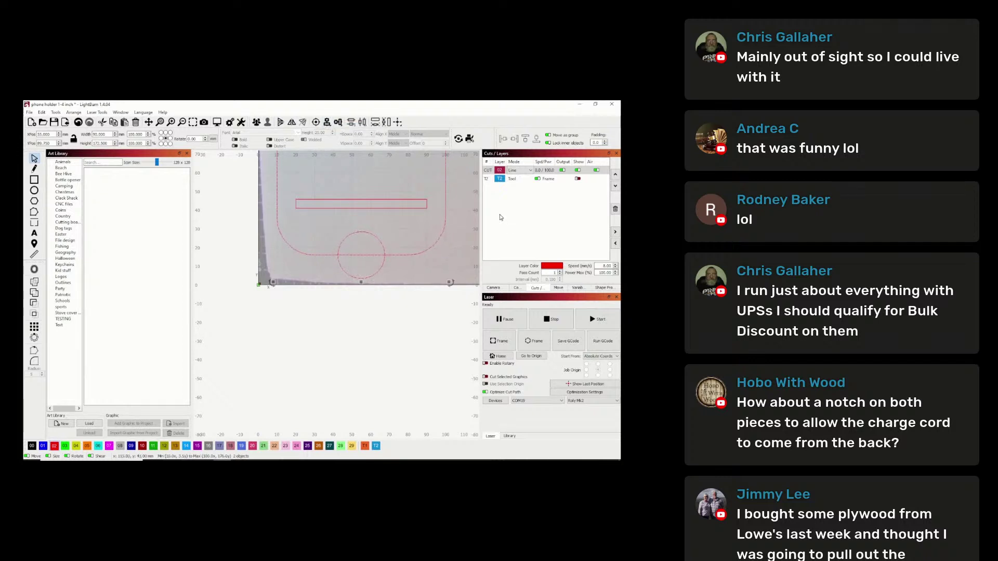
click(406, 240)
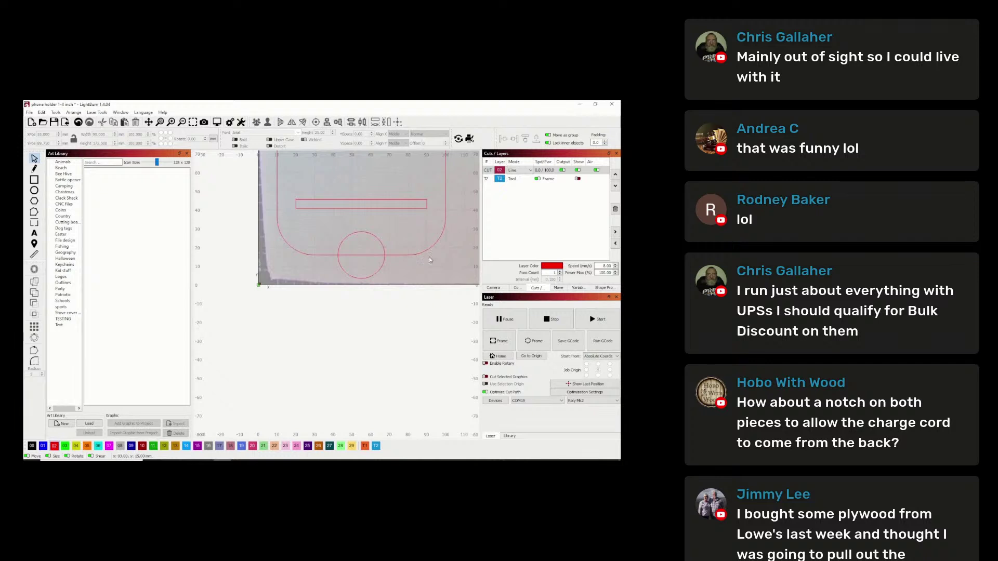
- Subtract the circle from the large plate outline to cut a semicircular cord notch in its lower edge
scroll(404, 236, up, 2)
scroll(403, 234, down, 3)
scroll(401, 232, down, 2)
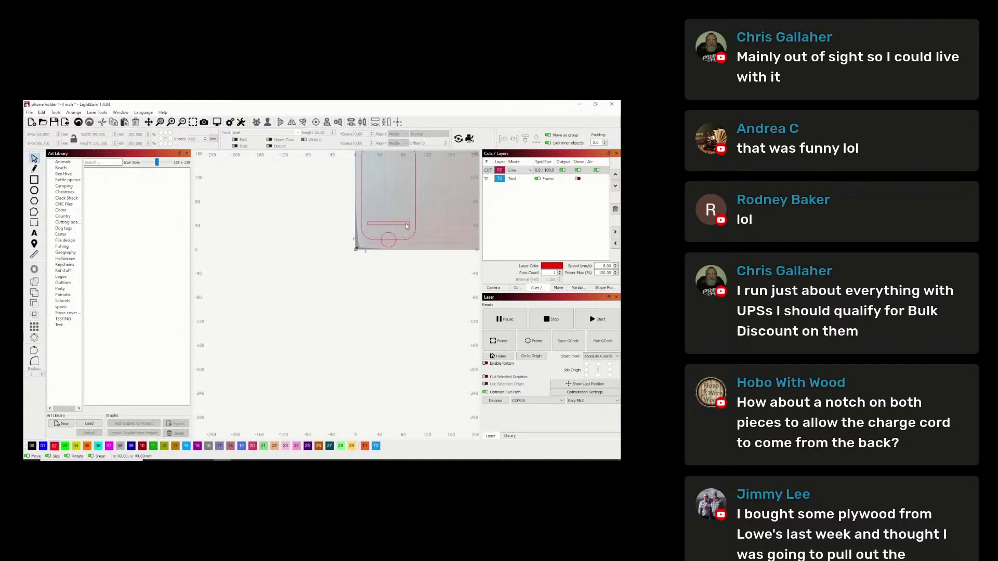
scroll(403, 228, down, 2)
click(414, 187)
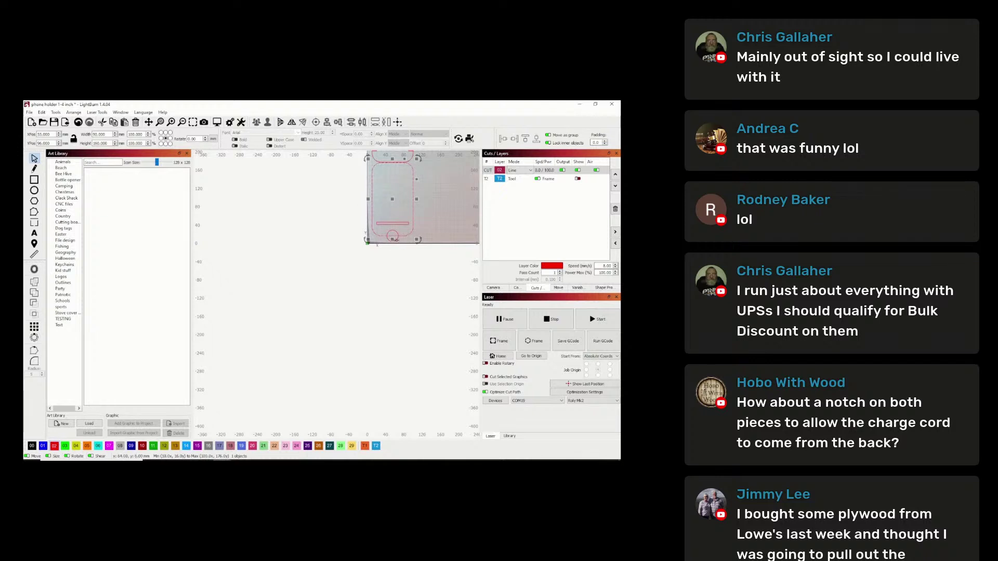
drag(394, 239, 393, 246)
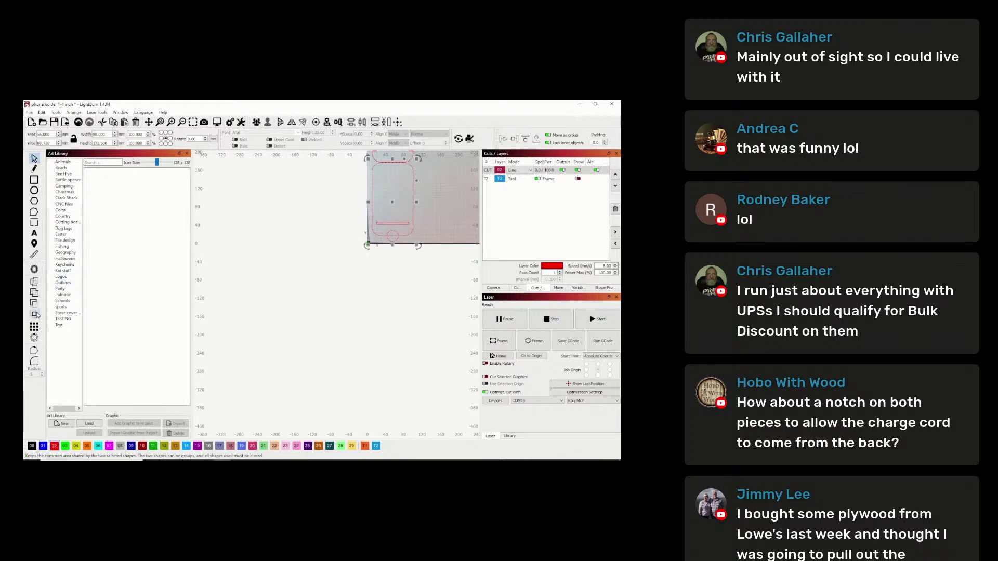
key(ctrl+z)
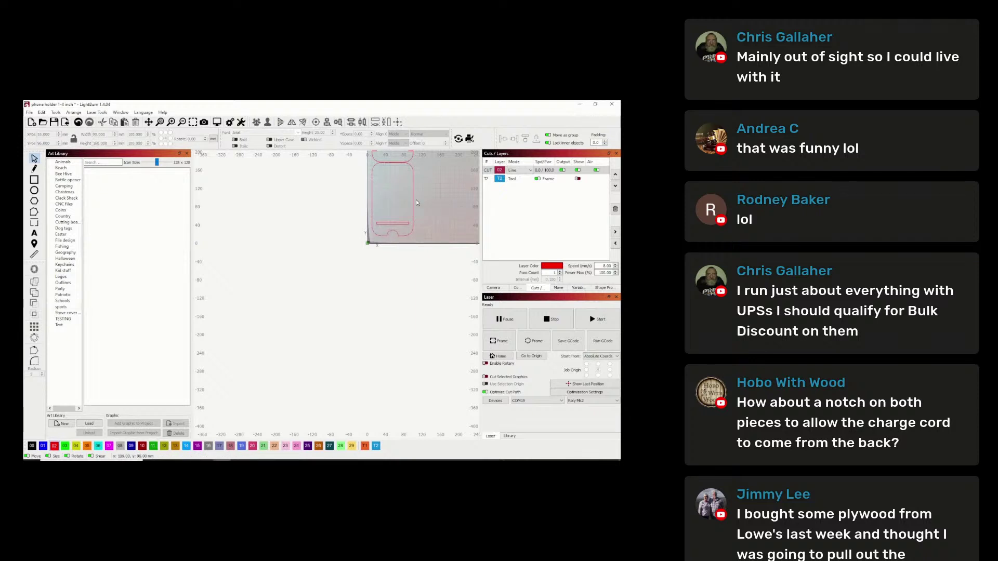
- Group the notched plate outline together with the narrow slot inside it
scroll(409, 198, down, 3)
scroll(402, 200, down, 1)
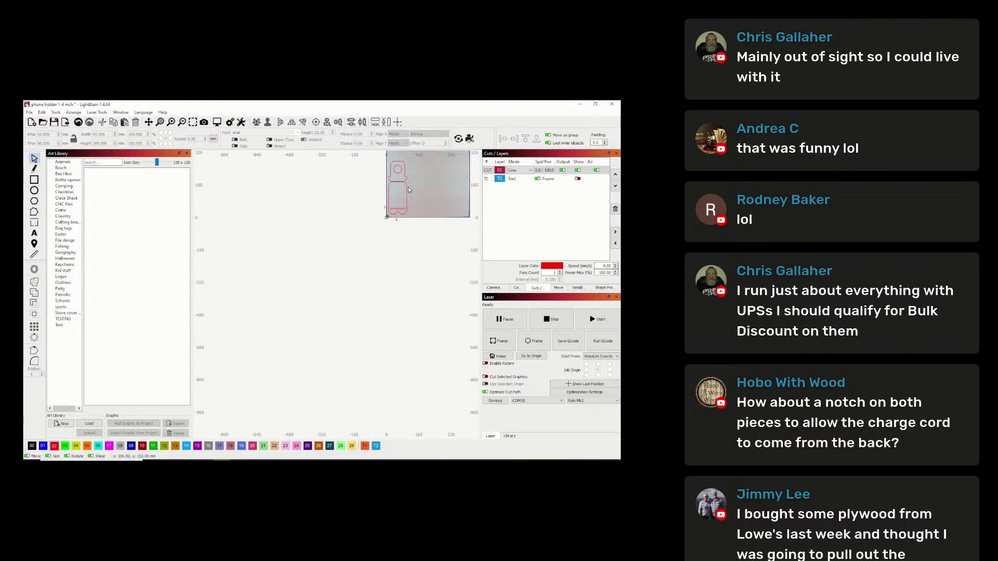
click(161, 123)
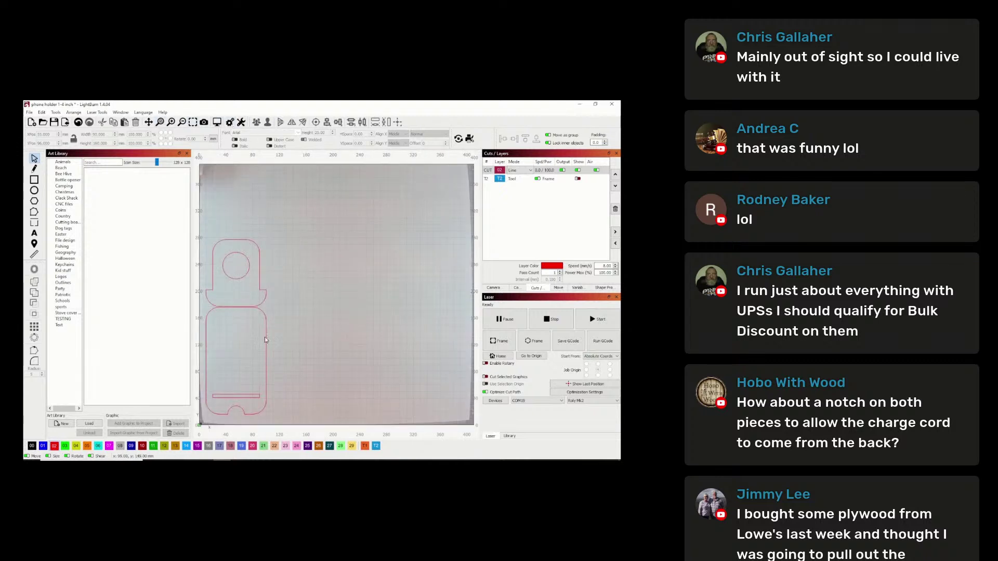
drag(237, 378, 200, 354)
right_click(232, 360)
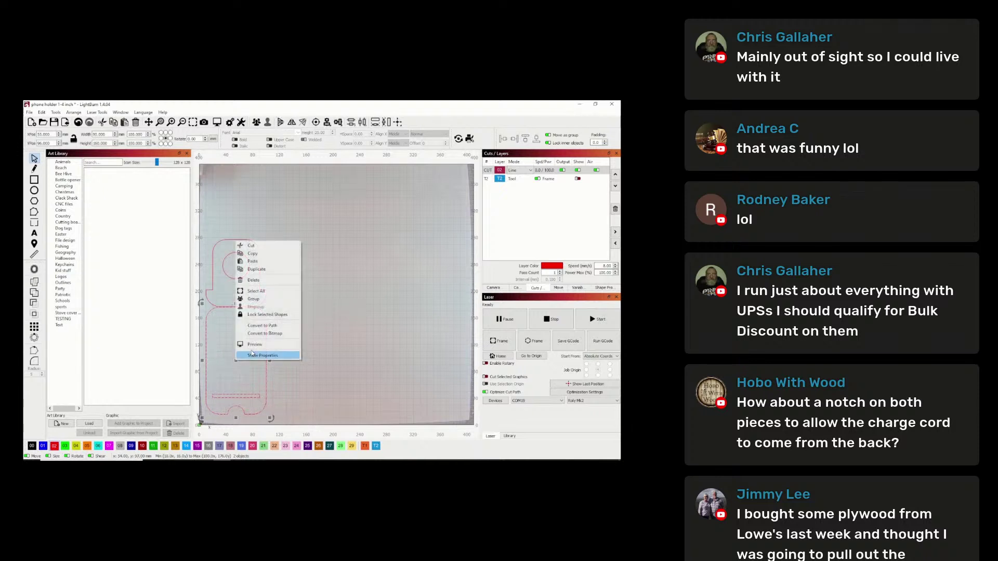
click(258, 299)
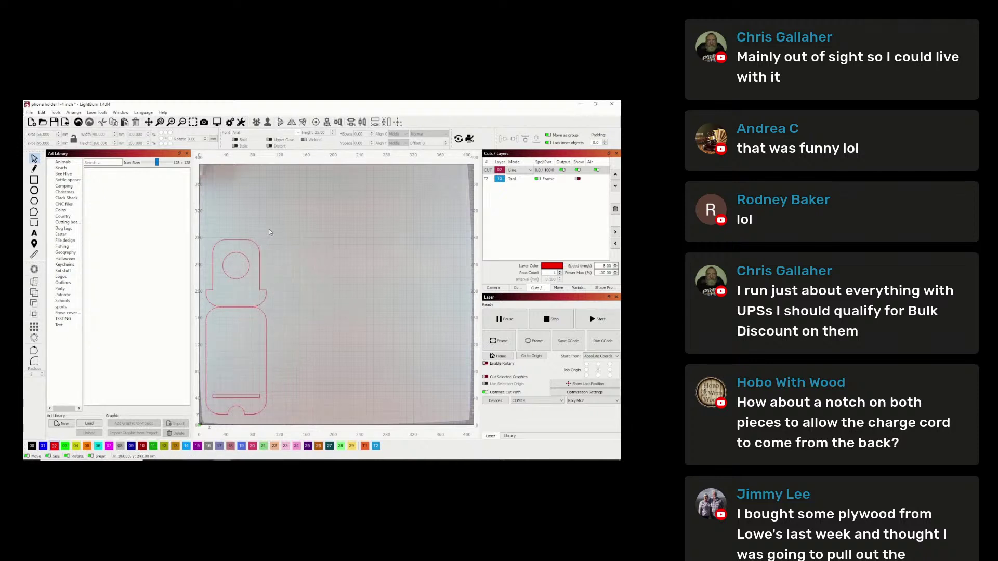
- Try moving the grouped plate away from the upper piece, and undo the move
click(247, 264)
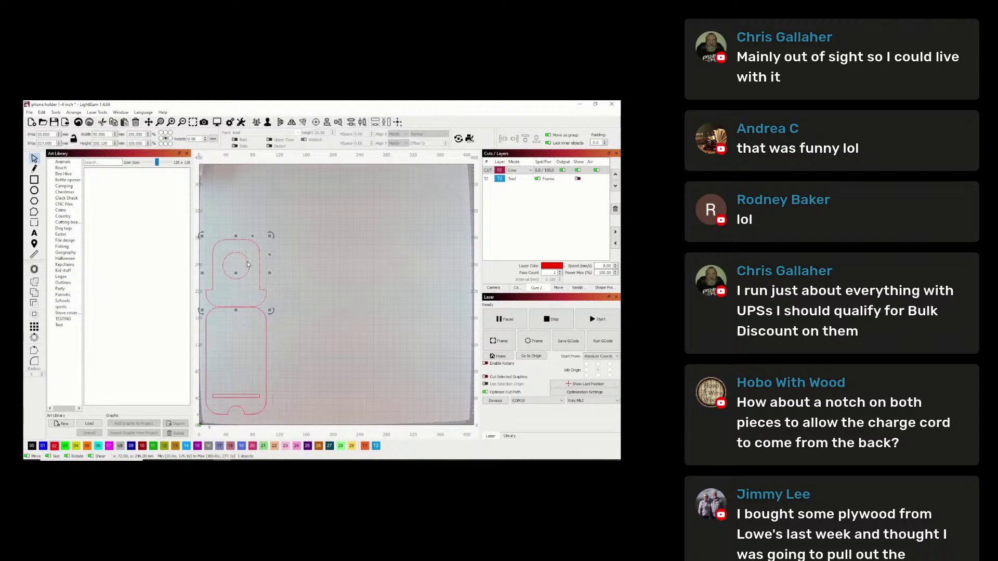
click(291, 302)
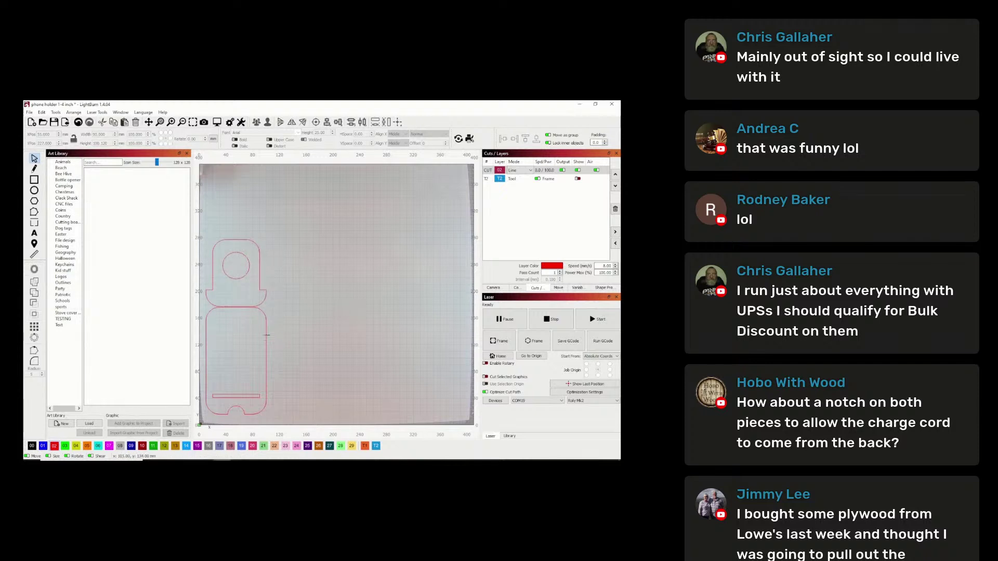
drag(234, 360, 338, 330)
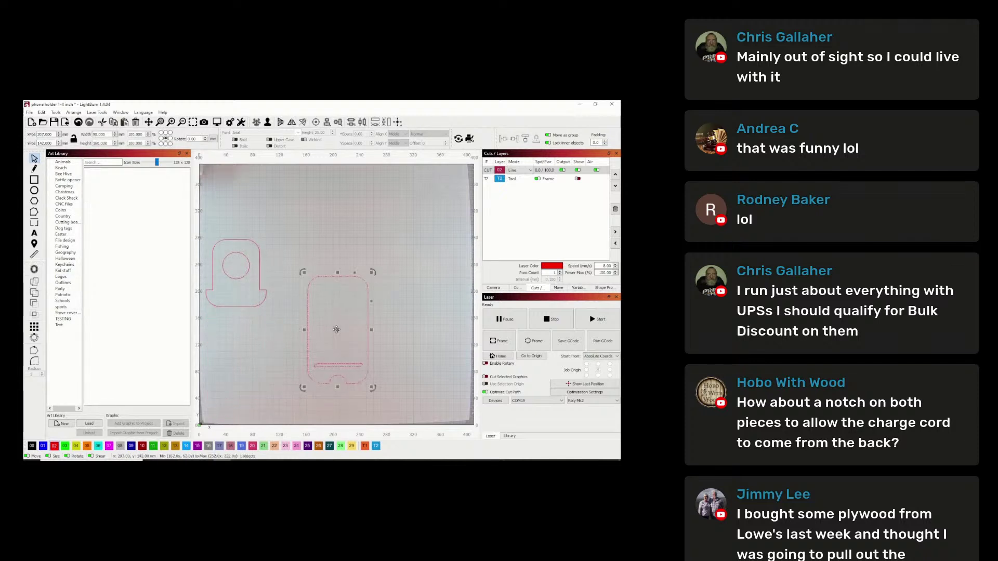
key(ctrl+z)
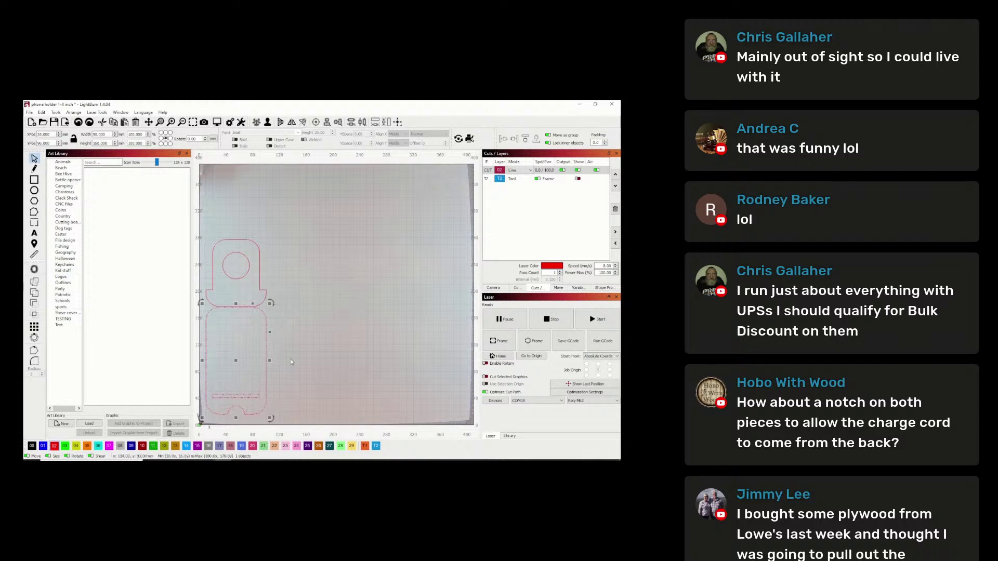
- Duplicate the grouped plate and place the copy in the empty bed area at about X 221 mm, Y 211 mm
click(291, 362)
click(265, 356)
right_click(235, 365)
click(255, 269)
drag(234, 357, 349, 287)
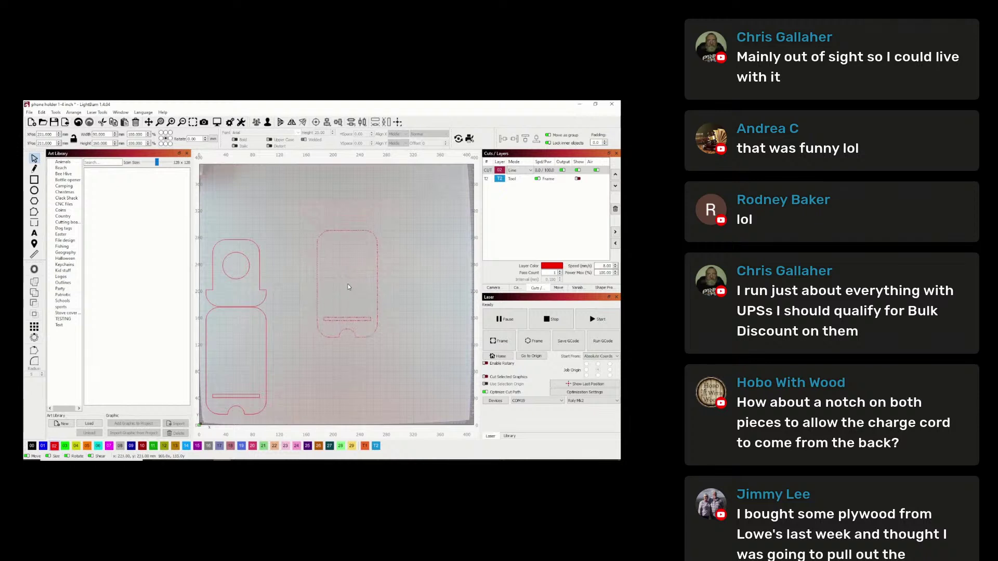
click(372, 194)
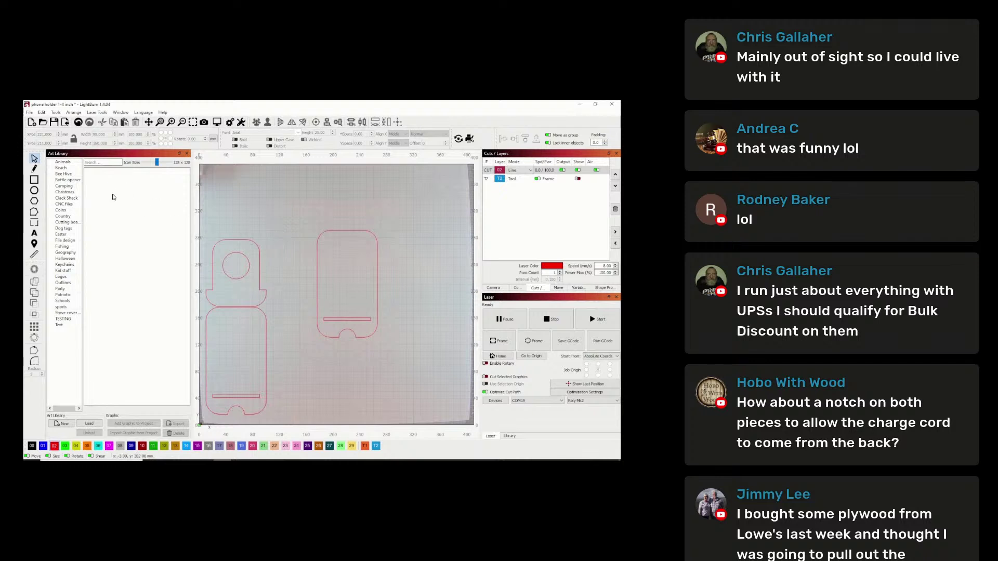
- Draw a rectangle about 177 mm wide over the upper part of the copied plate and align both on a shared vertical centre line
click(35, 180)
mouse_move(290, 191)
mouse_down()
mouse_move(384, 274)
mouse_move(407, 314)
mouse_up()
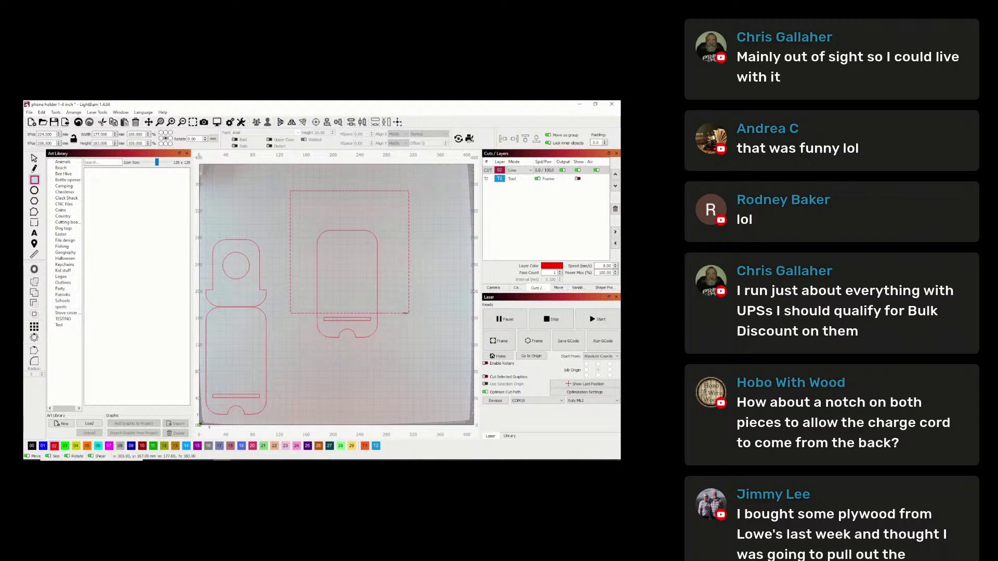
click(34, 158)
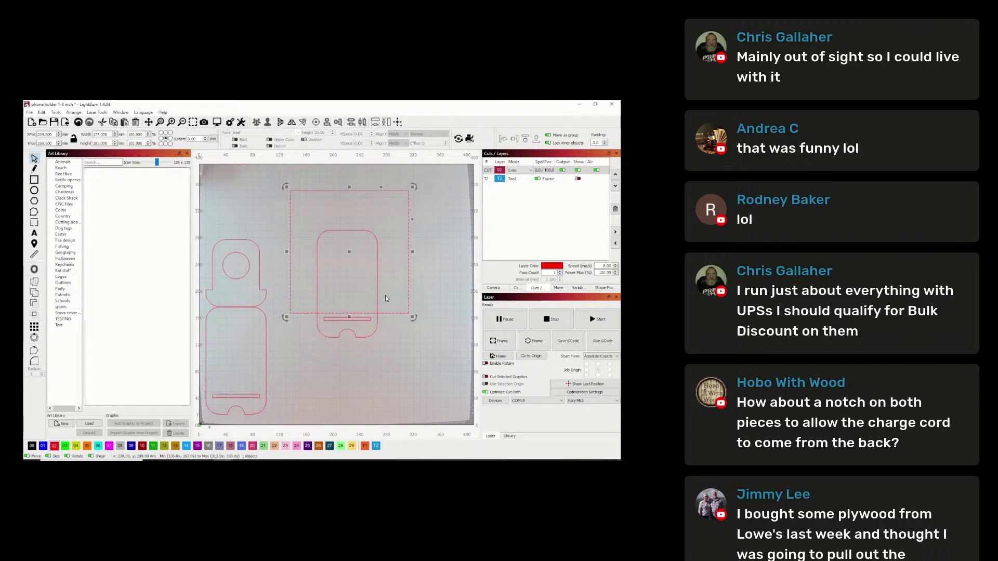
shift+click(377, 324)
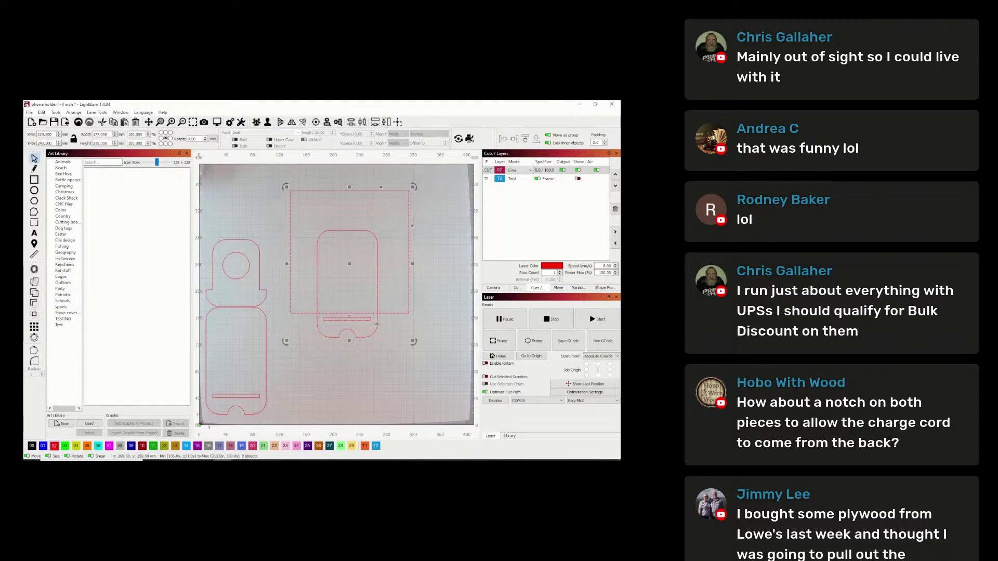
click(327, 123)
click(344, 135)
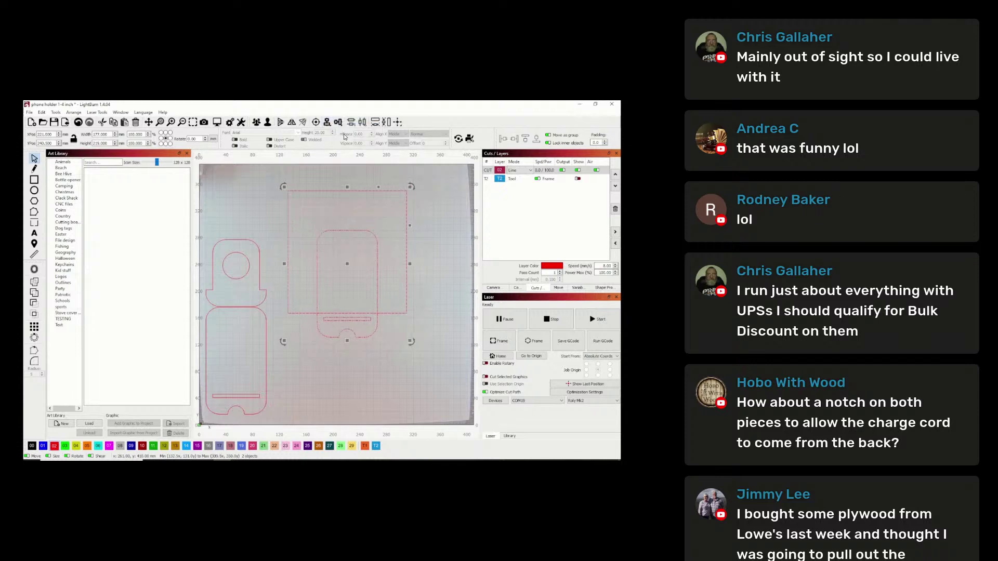
click(443, 242)
- Merge the rectangle and the copied plate with a Boolean union
drag(277, 179, 441, 362)
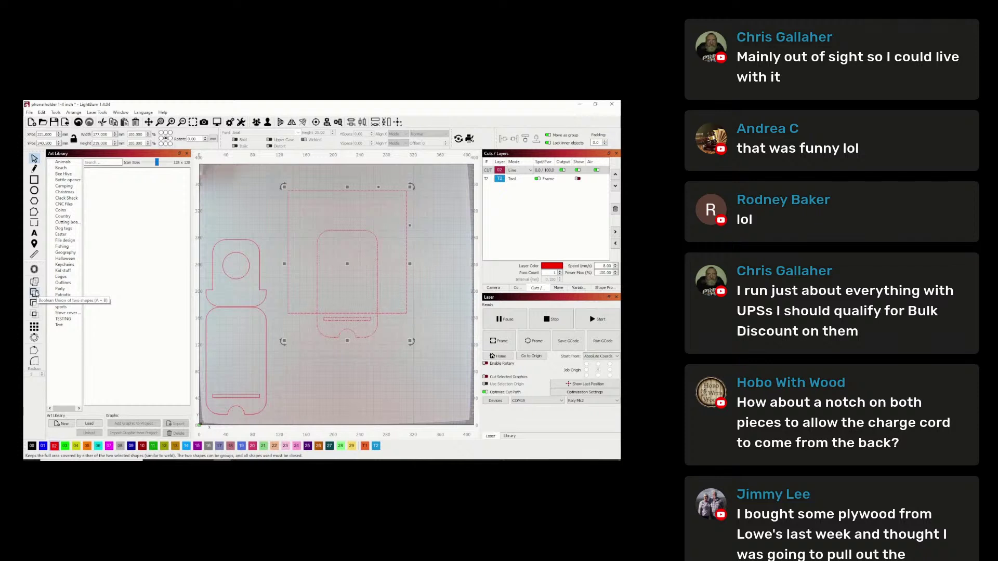
click(35, 293)
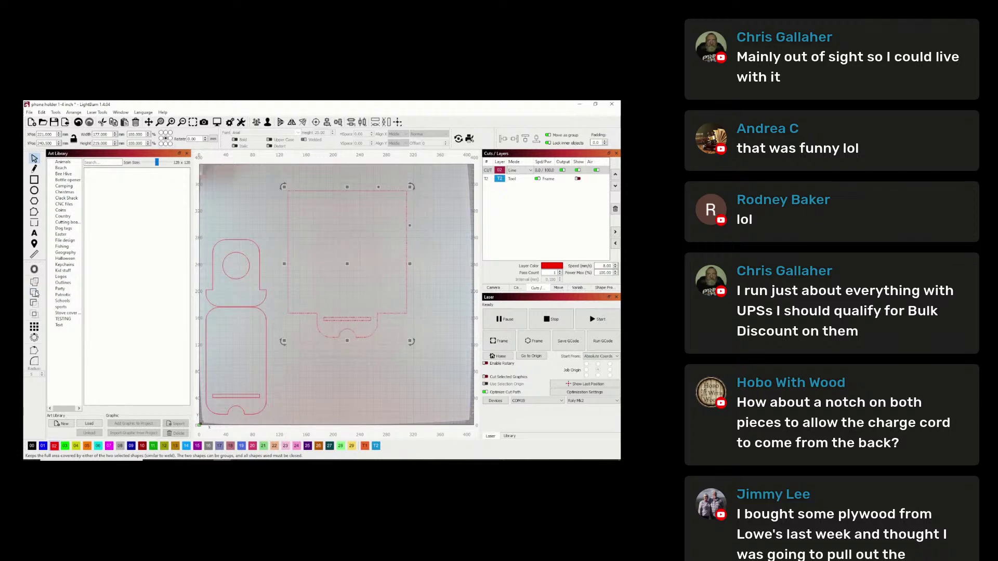
click(426, 251)
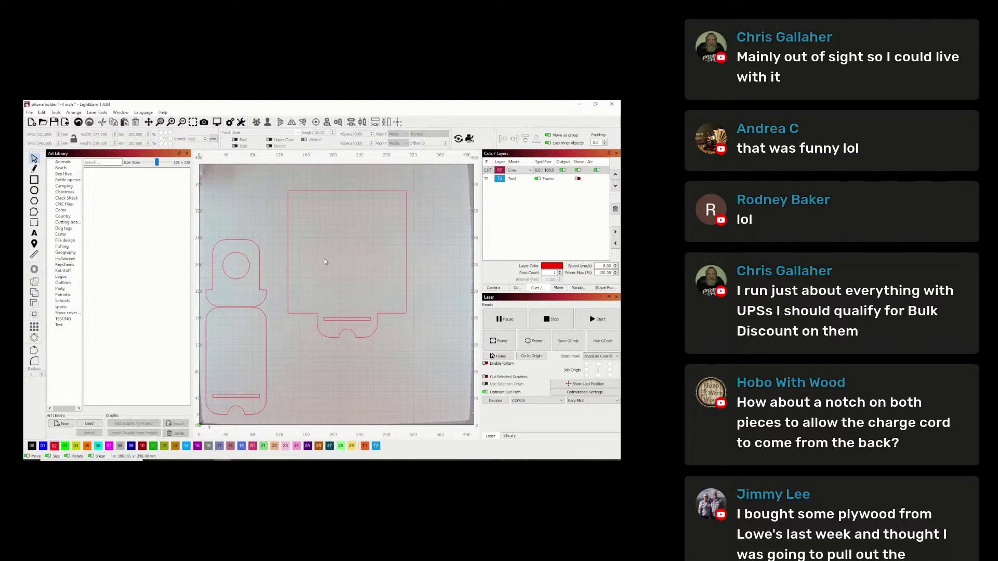
- Undo the Boolean union and delete the rectangle over the copied plate
key(ctrl+a)
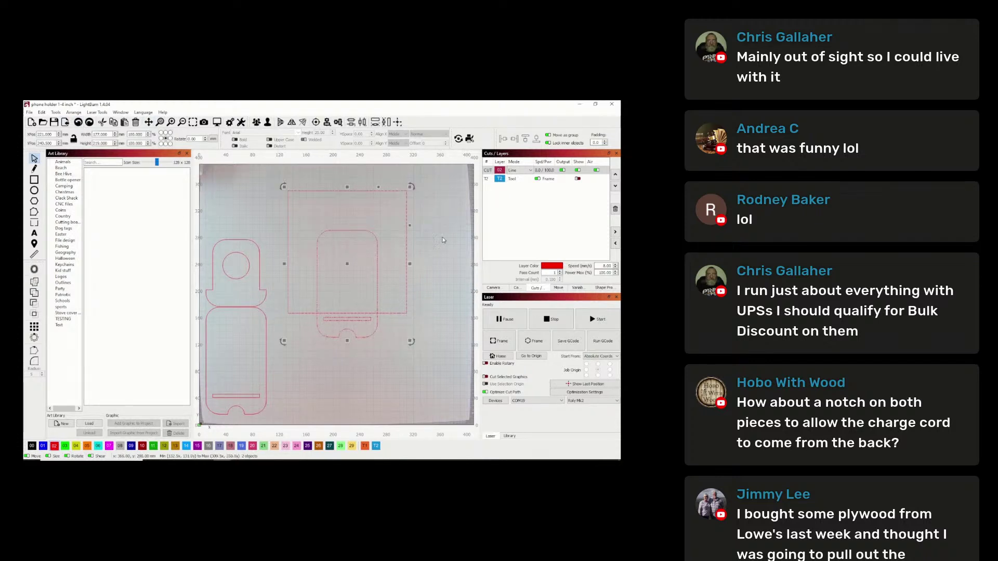
click(415, 206)
click(412, 203)
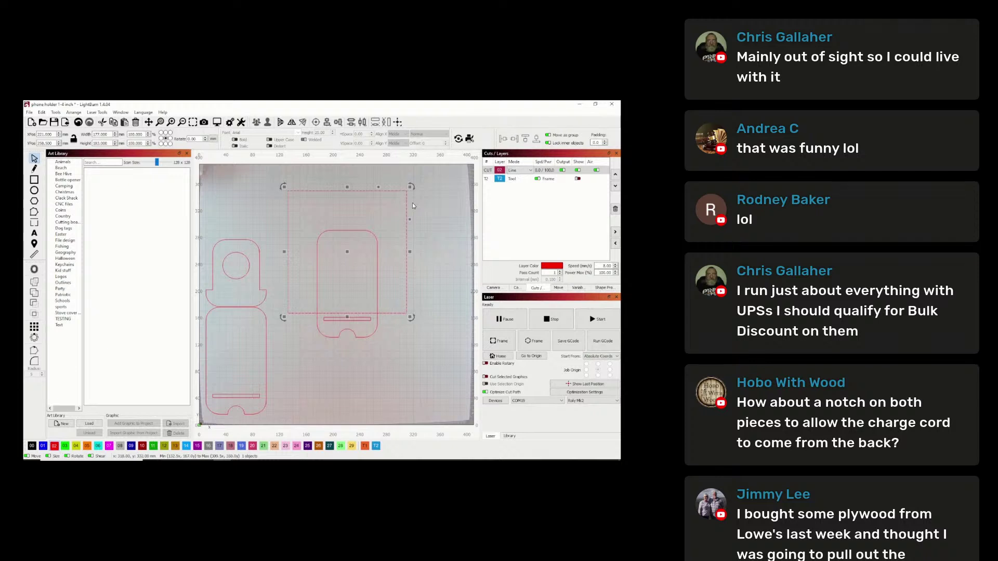
key(Delete)
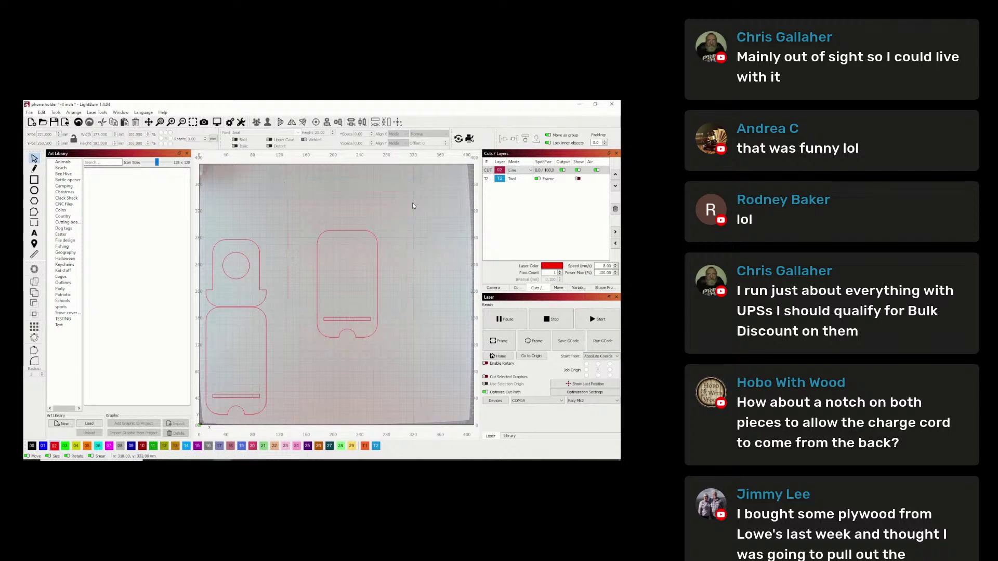
- Add the Logo graphic from the Clack Shack art library to the empty bed area above and beside the copied plate
click(67, 199)
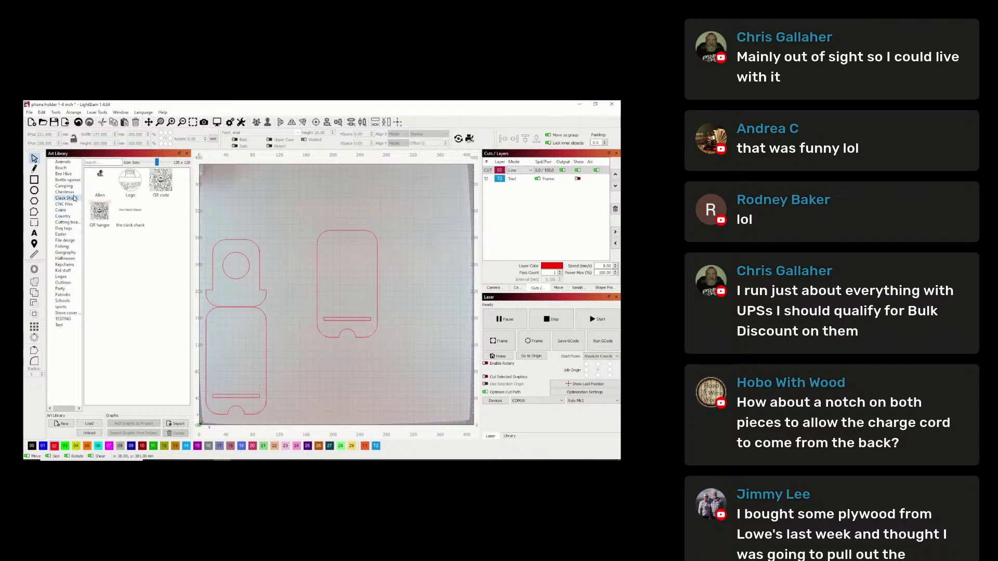
click(135, 180)
drag(134, 180, 420, 218)
click(413, 308)
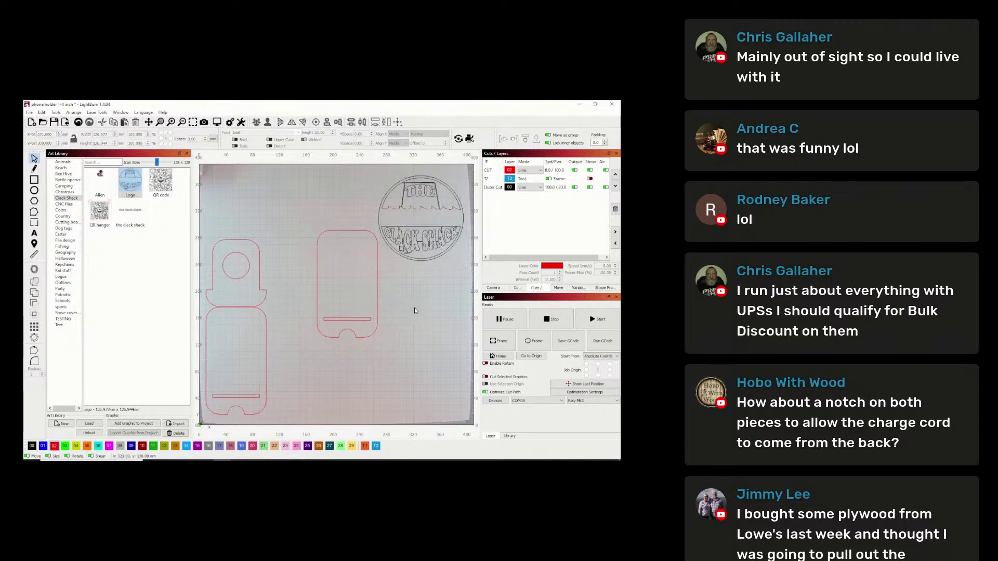
- Scale the logo down to about 98 mm wide and move it over the copied plate
click(382, 180)
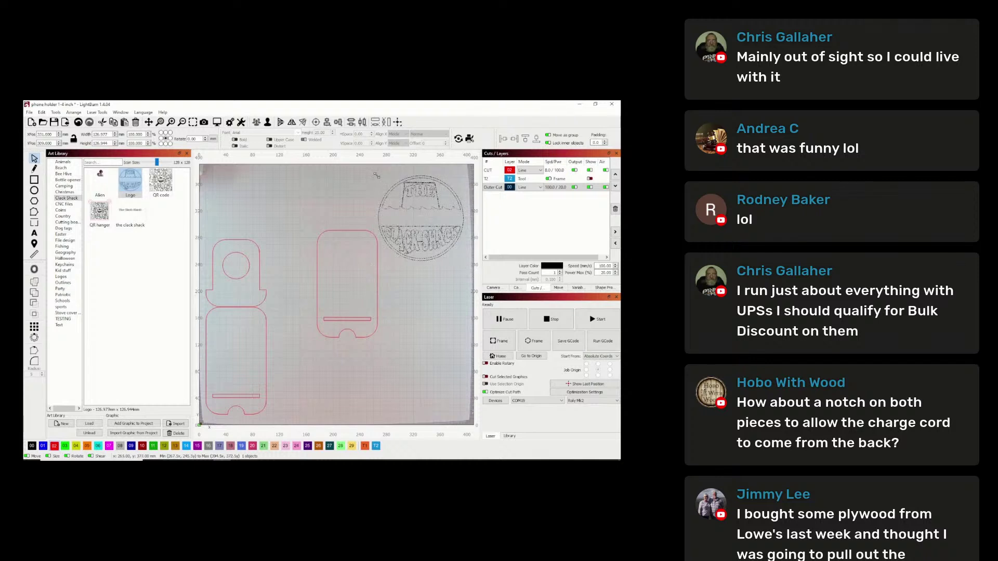
drag(378, 178, 398, 194)
drag(422, 234, 348, 278)
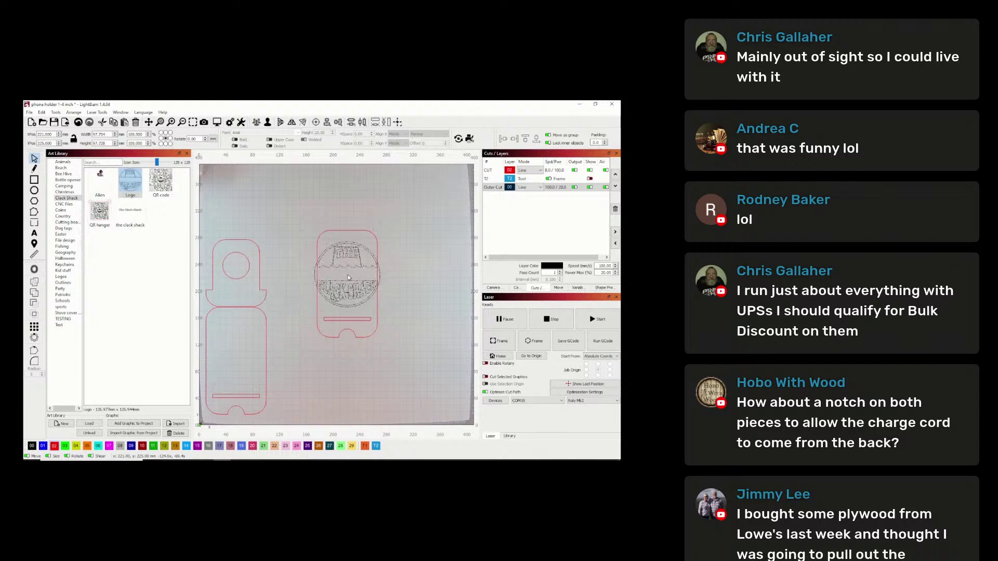
- Move the logo off the copied plate to the empty area beside it and set the Outer Cut layer's mode to Fill
click(383, 249)
drag(349, 274, 413, 218)
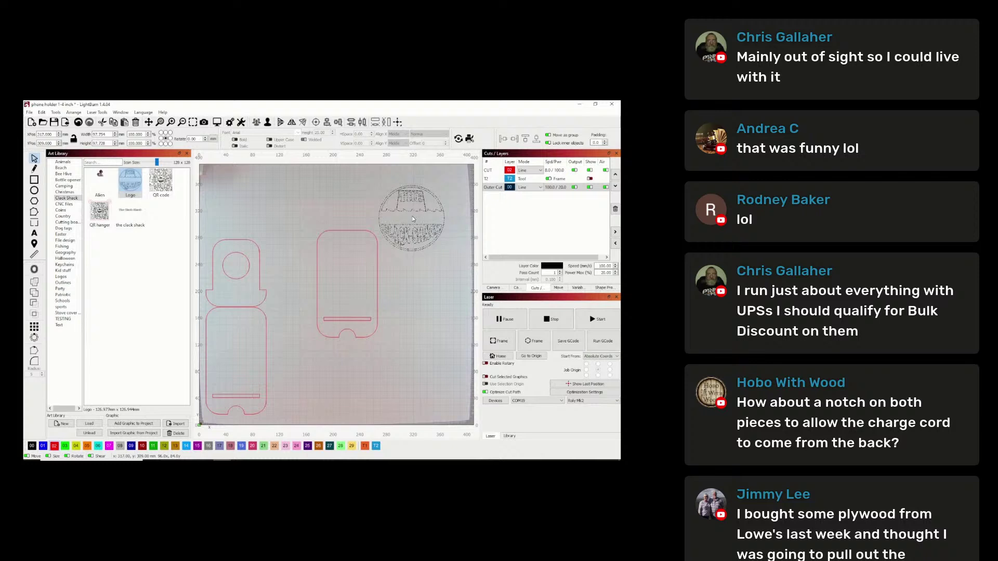
click(529, 187)
click(529, 199)
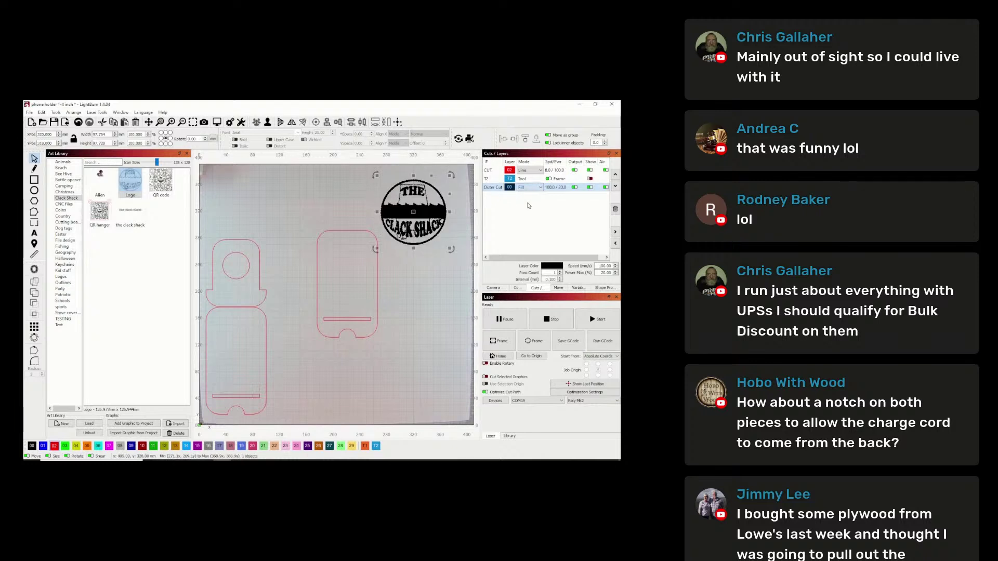
- Offset the logo outward by 1 mm and assign the resulting circular outline to the red CUT layer
click(441, 269)
scroll(395, 192, up, 5)
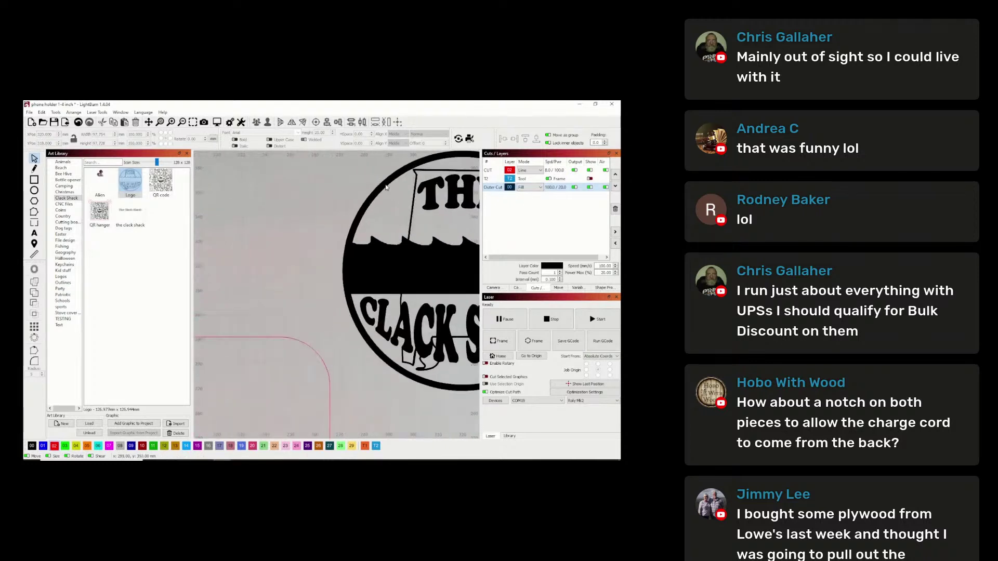
click(337, 395)
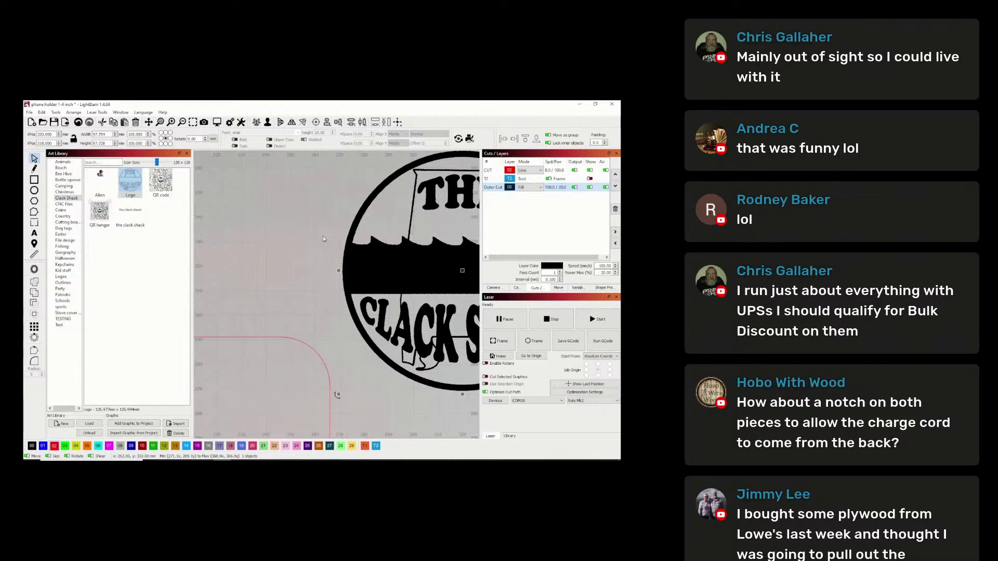
click(34, 269)
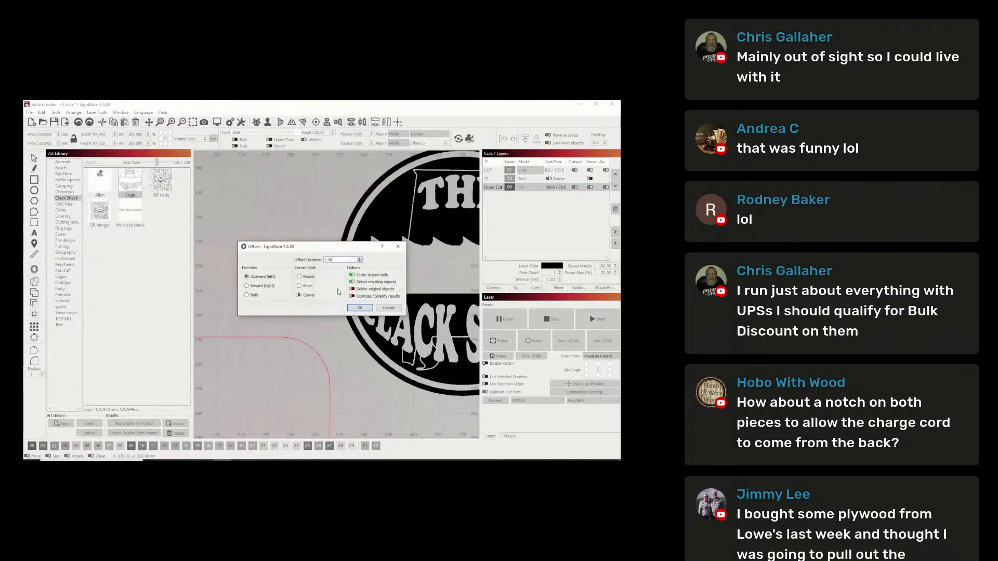
drag(327, 253, 201, 233)
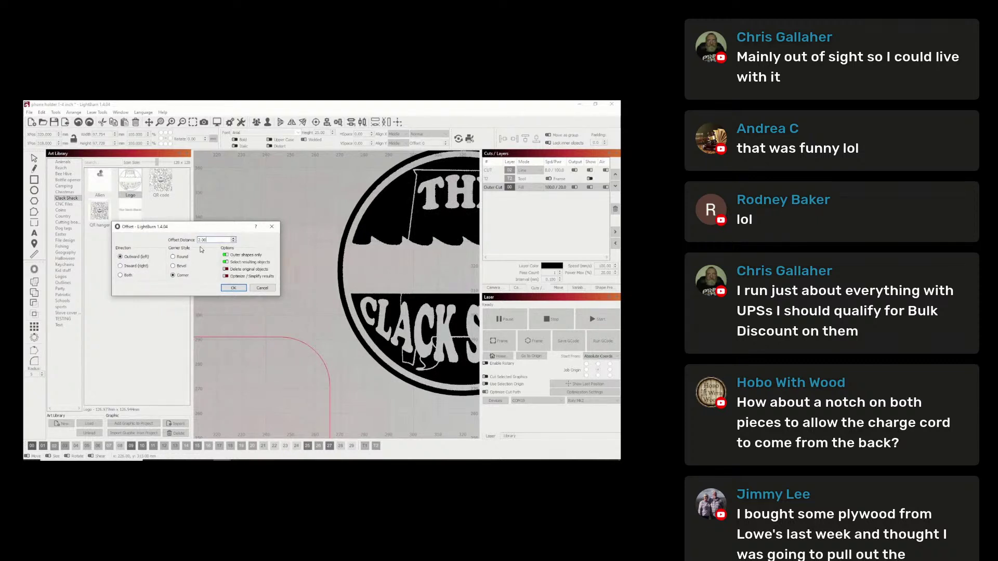
drag(213, 240, 184, 239)
text(1)
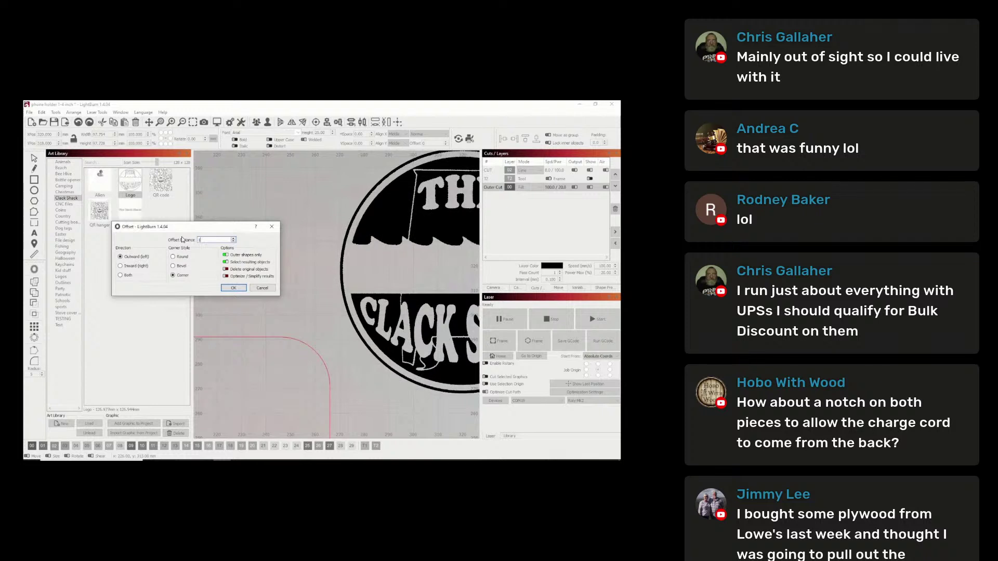
click(233, 290)
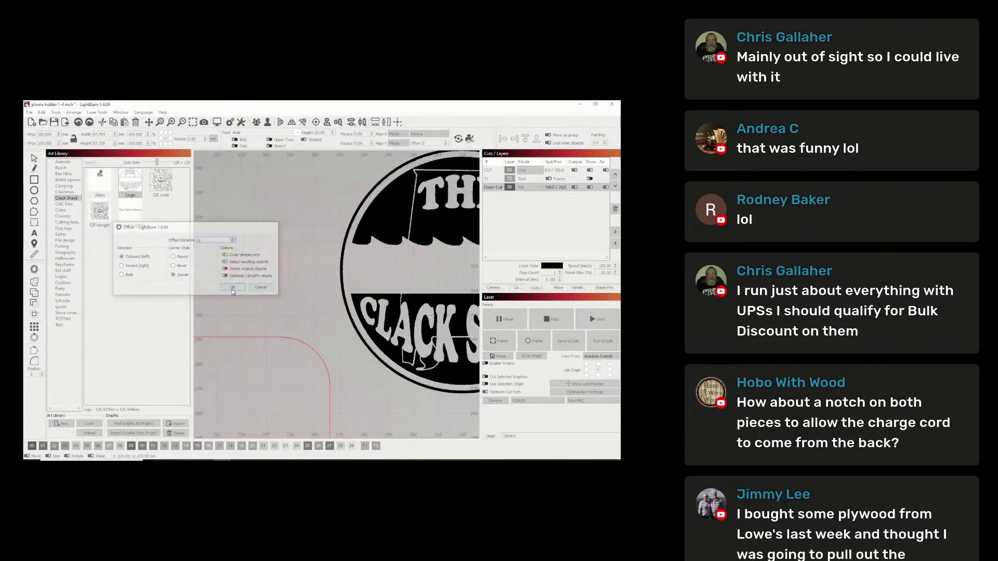
click(55, 447)
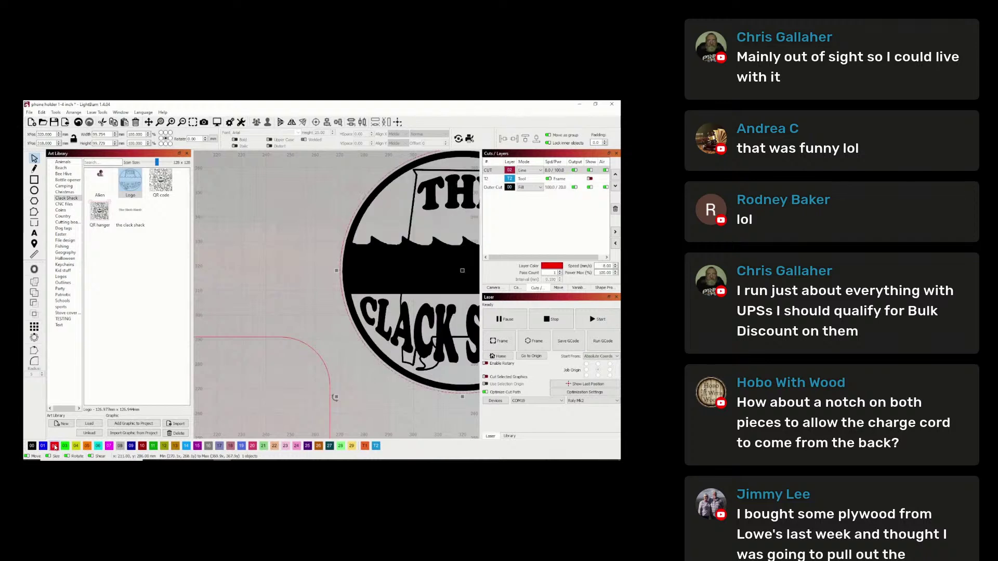
- Move the logo with its cut outline over the upper part of the copied plate and group the two
scroll(436, 253, down, 8)
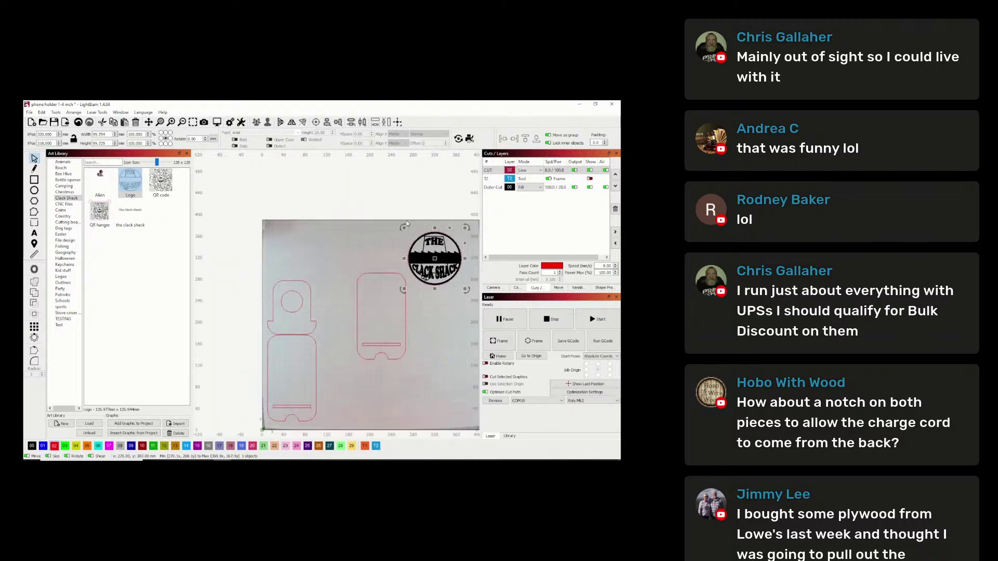
click(405, 217)
drag(400, 217, 477, 285)
drag(435, 259, 381, 308)
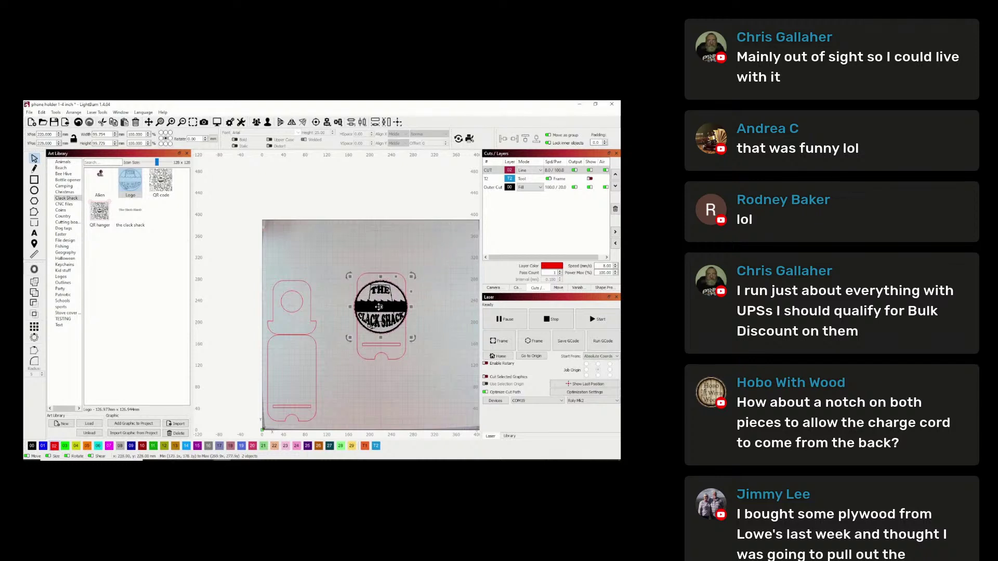
right_click(381, 308)
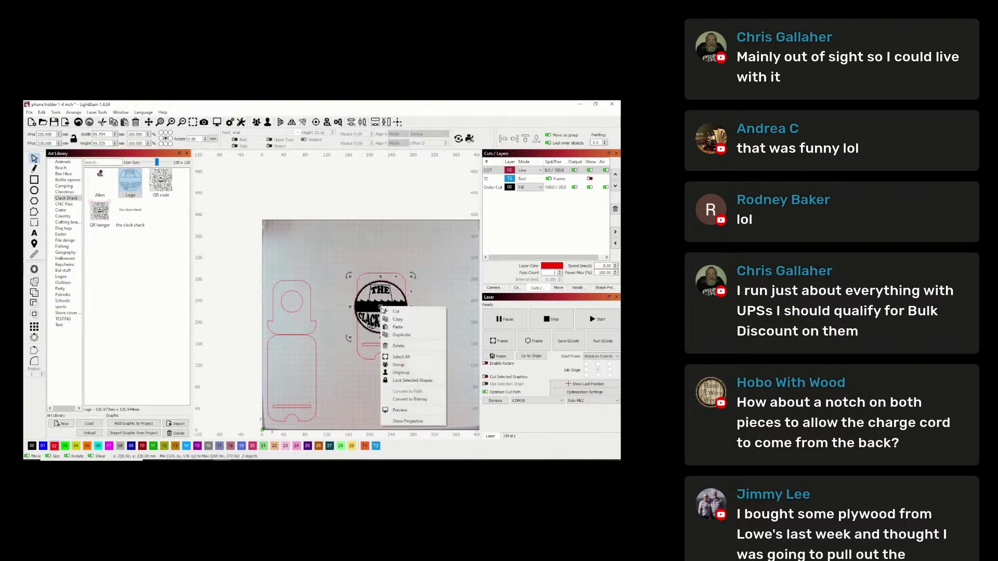
click(398, 364)
- Centre the logo group horizontally on the copied plate, then ungroup the logo from its outline
scroll(418, 322, up, 2)
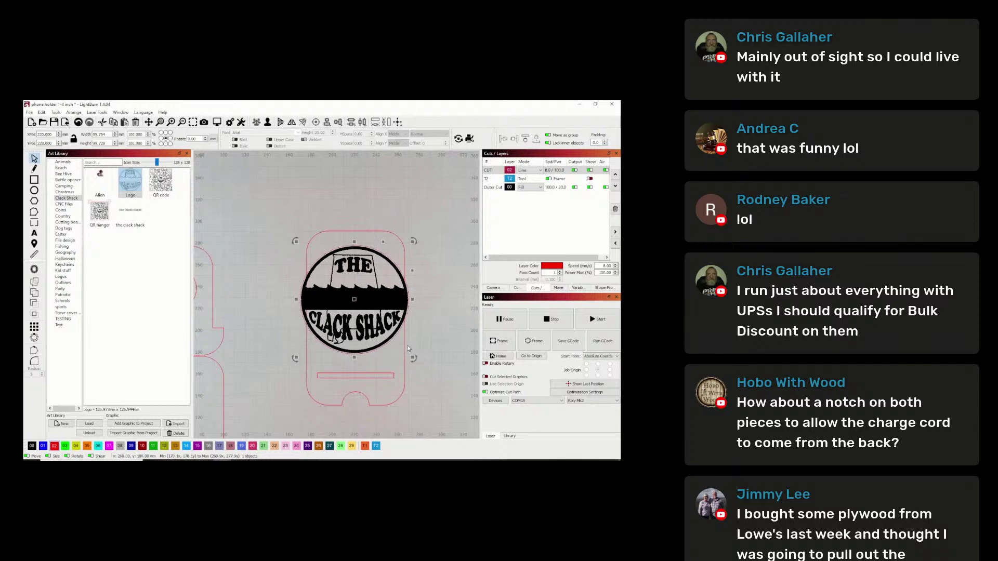
shift+click(405, 343)
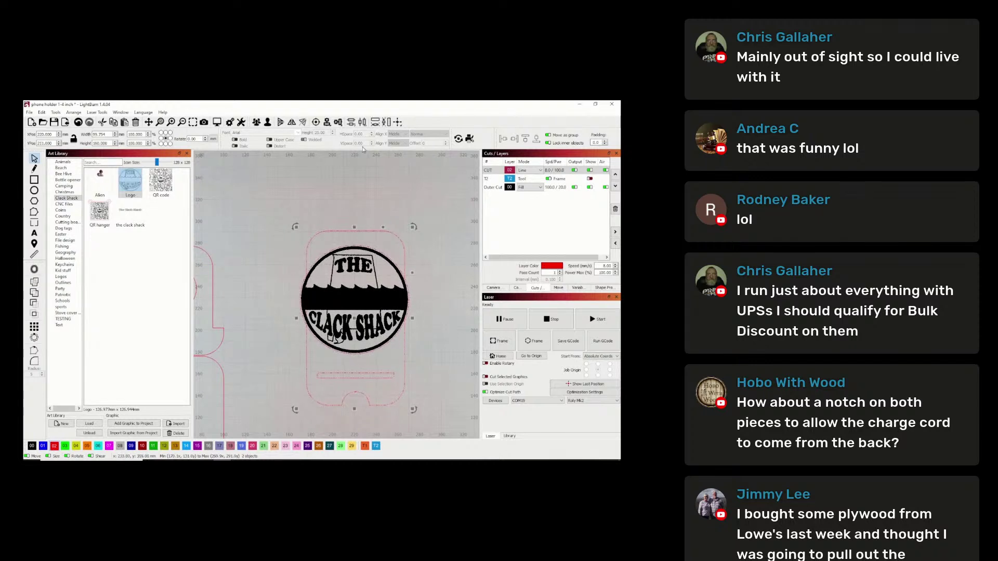
key(Right)
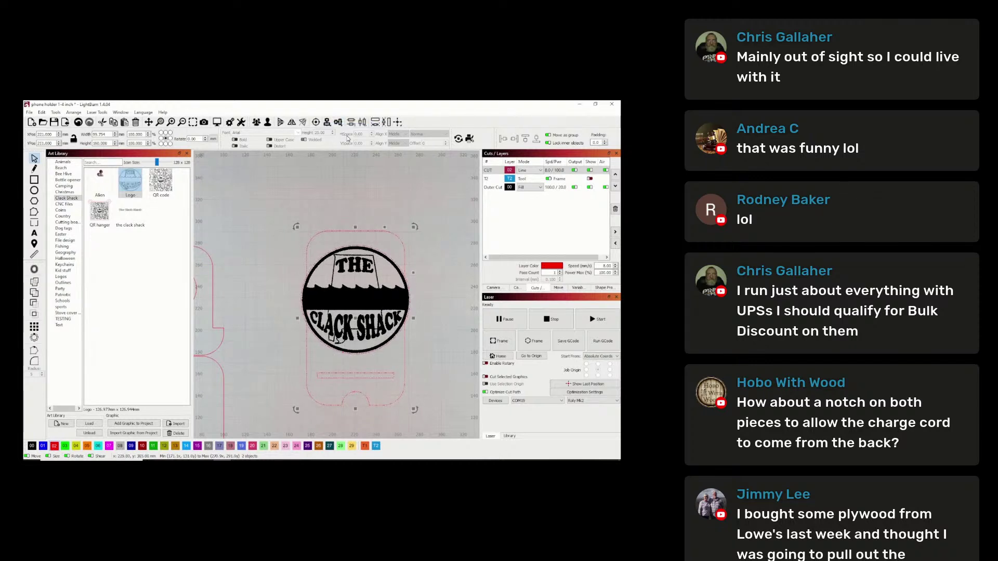
click(451, 243)
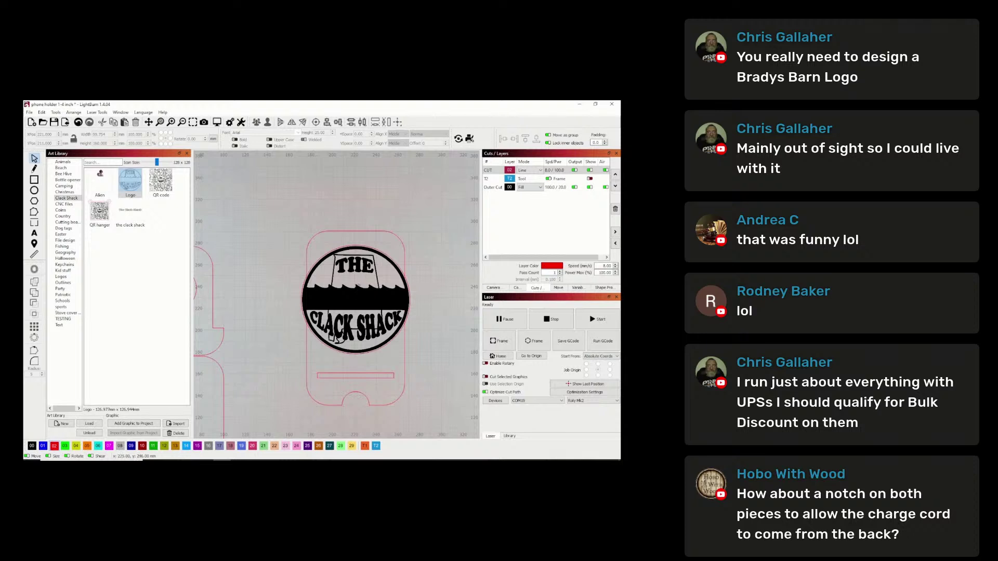
right_click(355, 299)
click(377, 367)
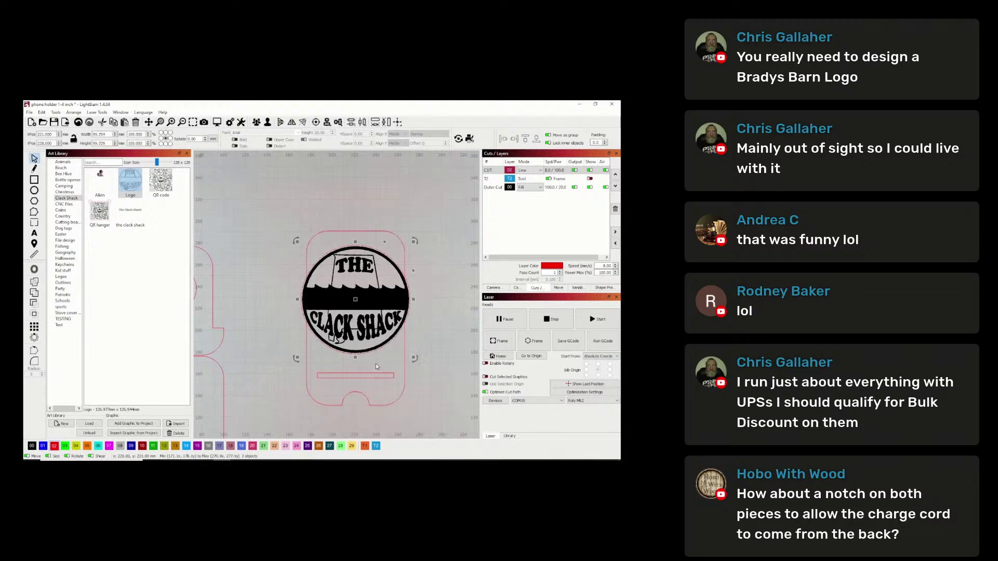
- Apply a Boolean union to the copied plate and the logo's circular cut outline
scroll(405, 269, up, 6)
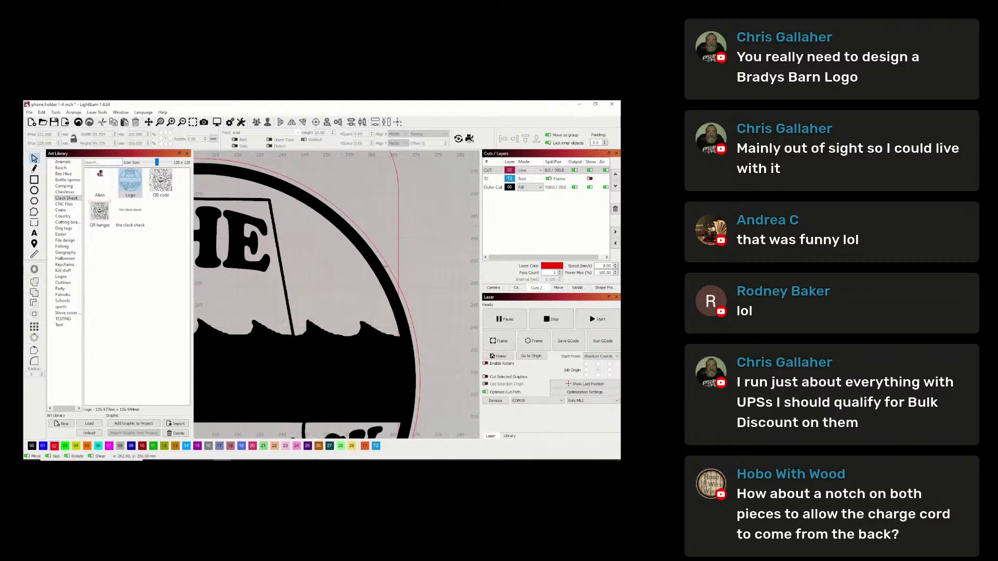
click(399, 224)
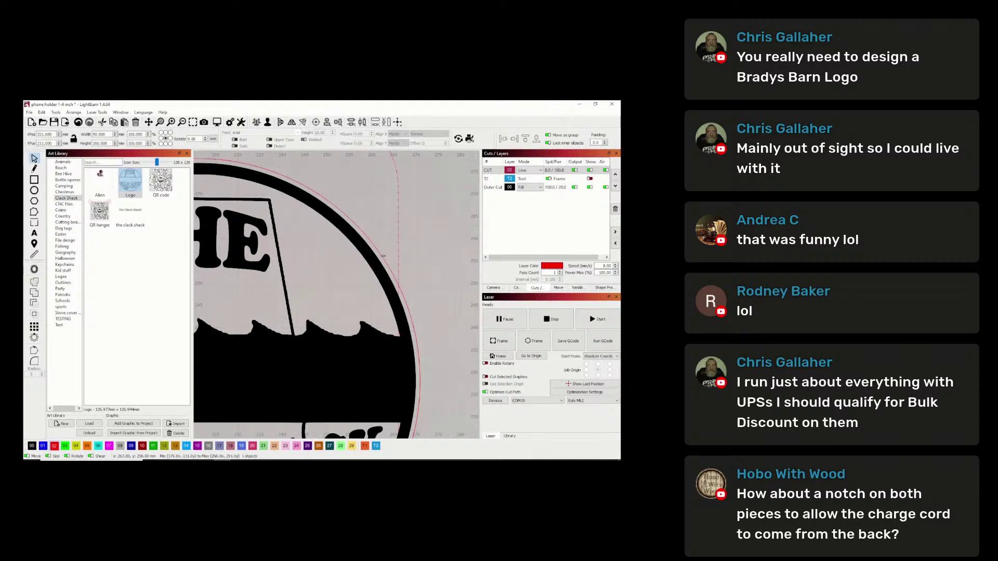
shift+click(416, 277)
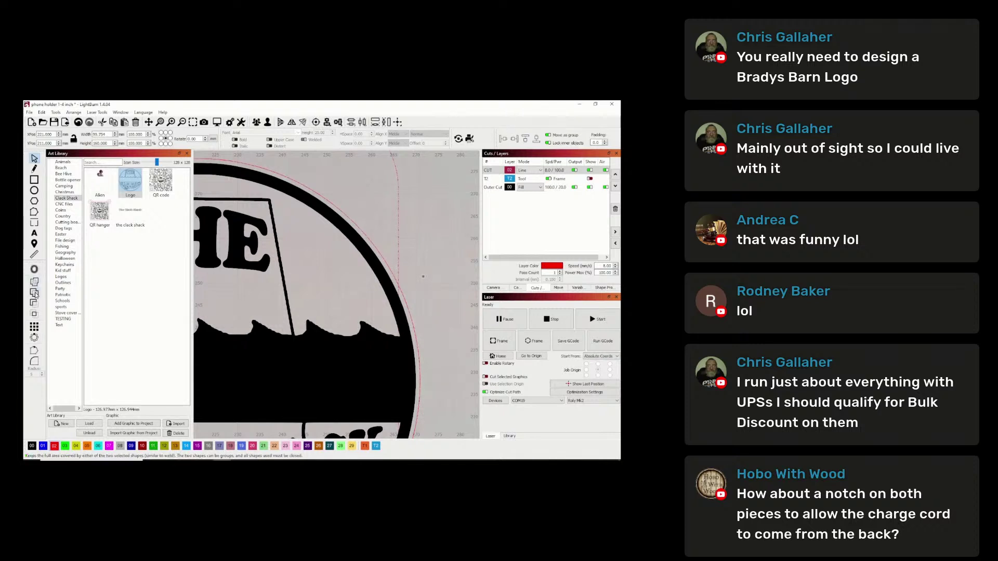
click(388, 255)
scroll(373, 273, down, 8)
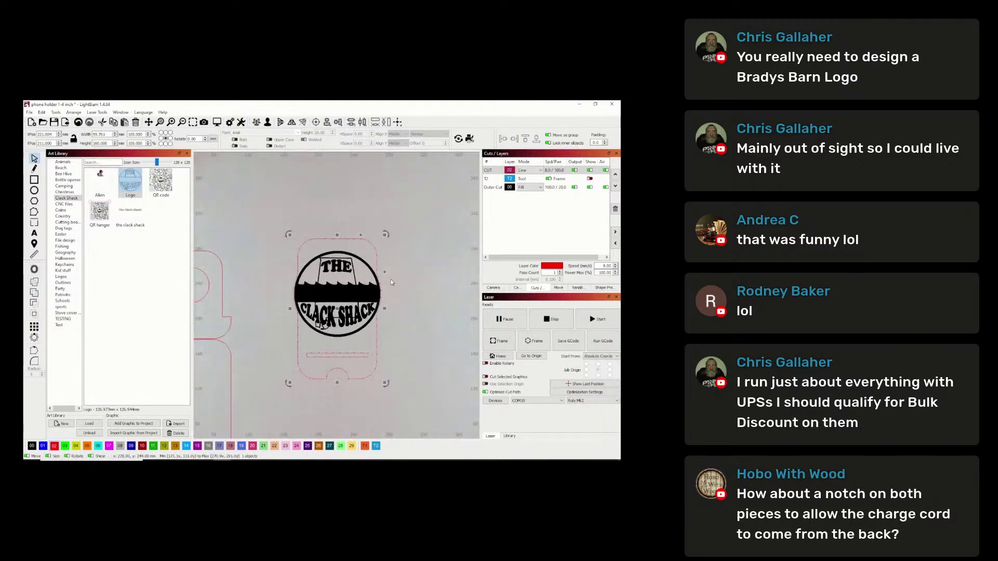
- Hide the Outer Cut layer to examine the merged plate outline without the logo, and show the layer again
scroll(391, 279, up, 3)
click(411, 290)
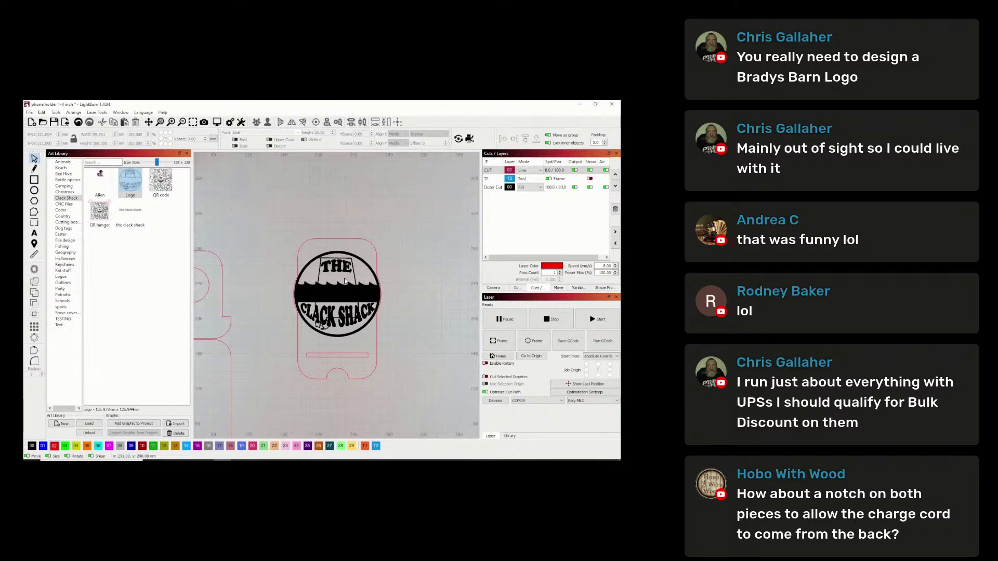
click(590, 188)
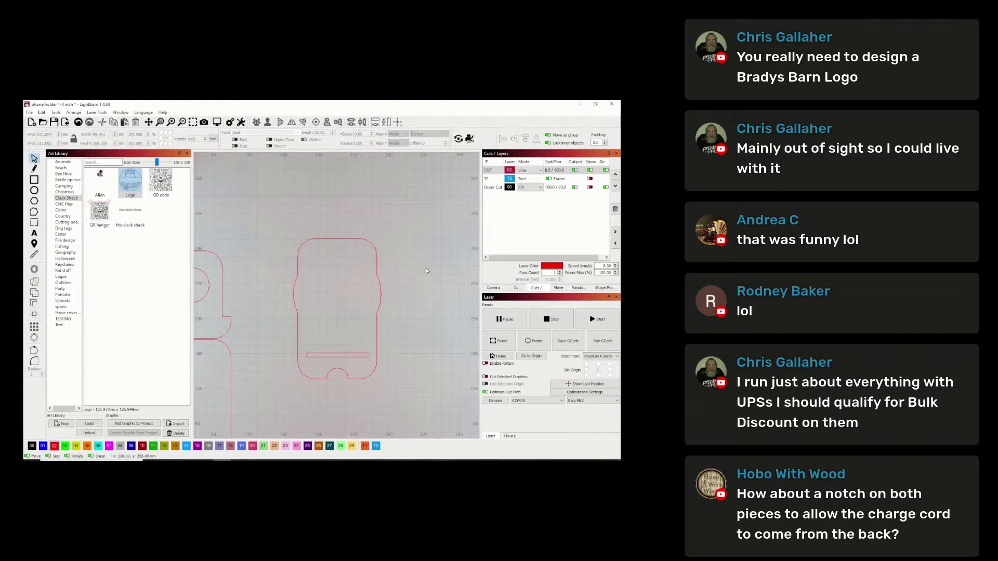
click(590, 188)
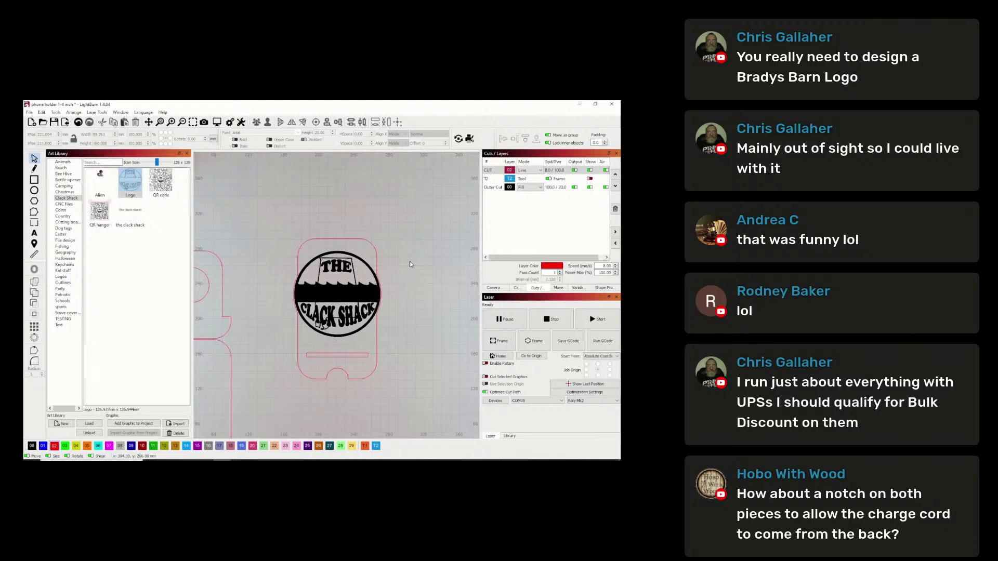
- Move the merged plate together with its logo to the upper-right corner of the laser bed
scroll(408, 261, down, 3)
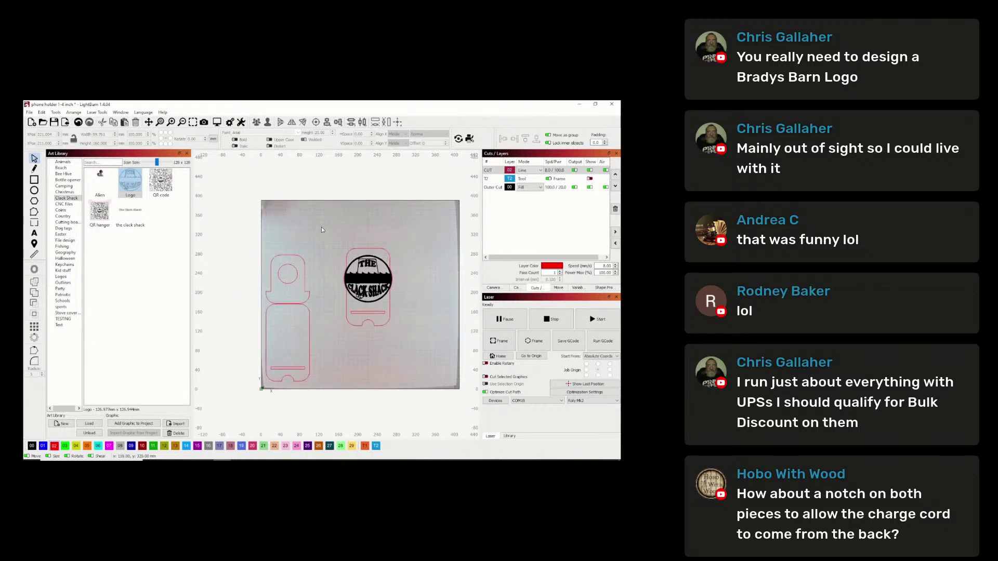
drag(337, 232, 420, 351)
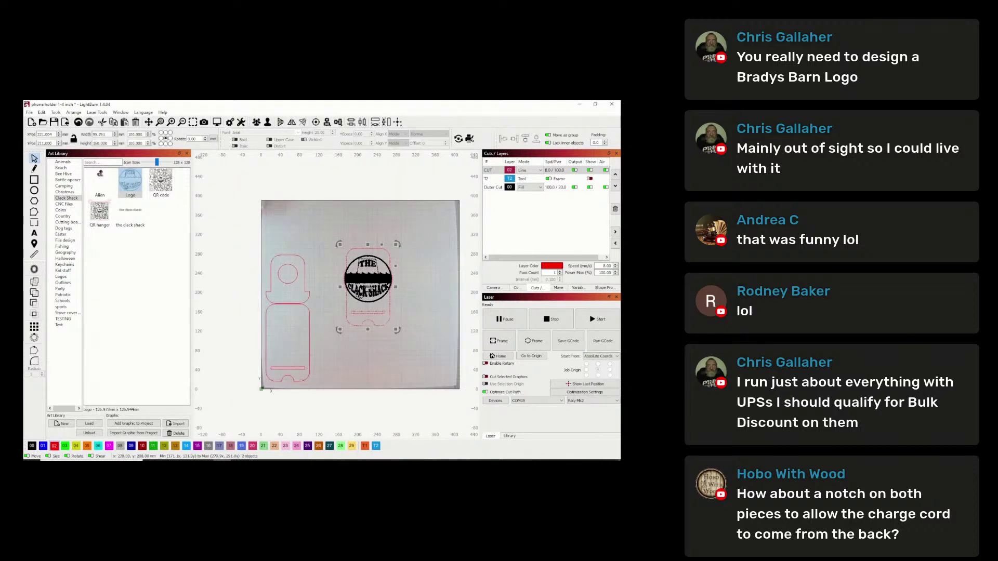
drag(369, 295, 428, 245)
click(371, 239)
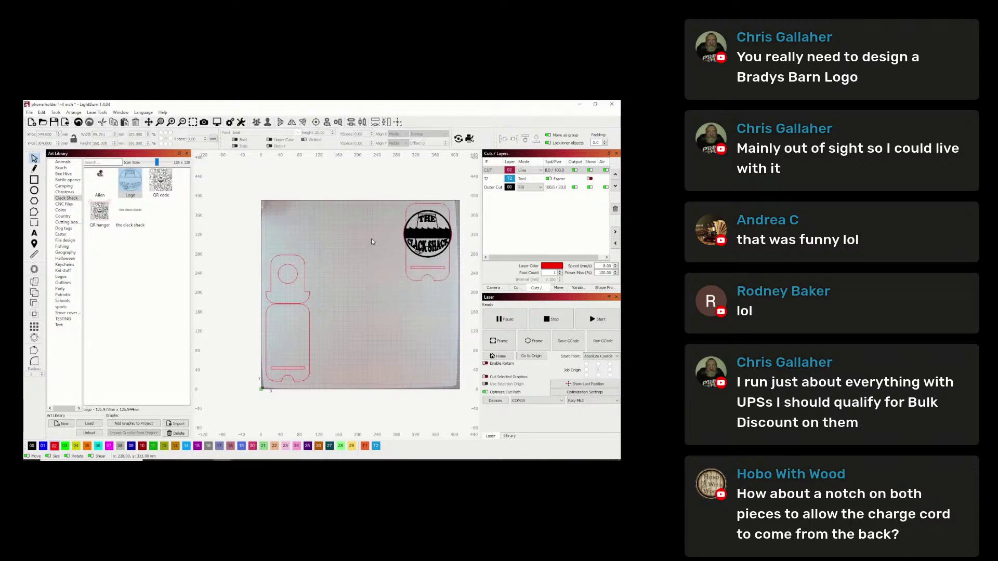
- Put the original phone holder pieces on the T2 tool layer with that layer shown, and home the laser
drag(242, 238, 373, 432)
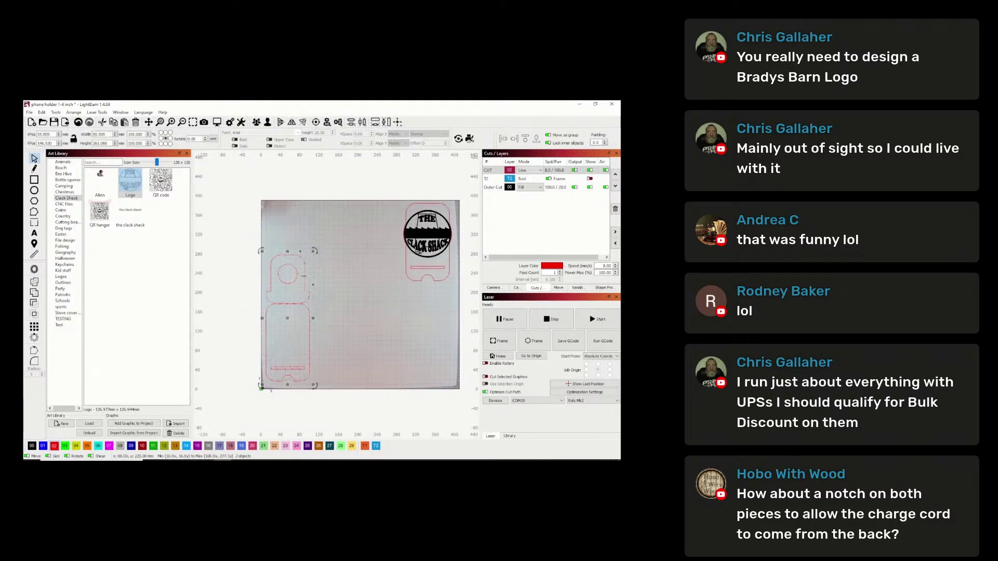
click(376, 446)
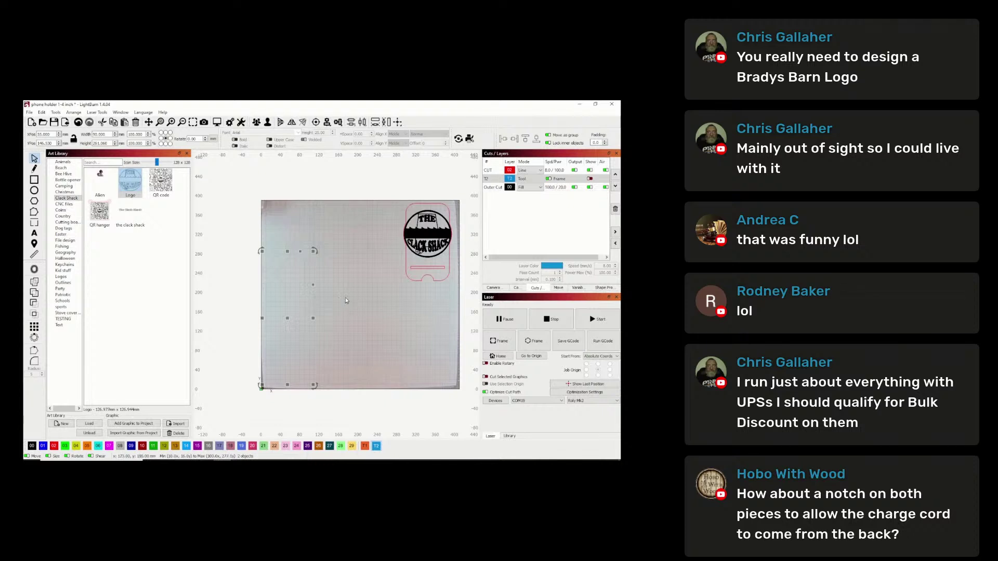
click(590, 178)
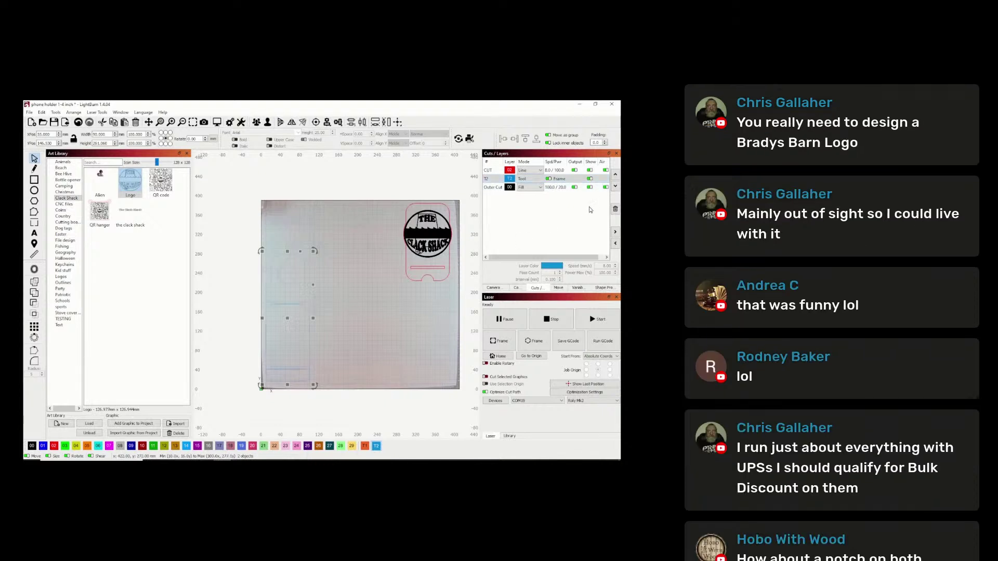
click(369, 182)
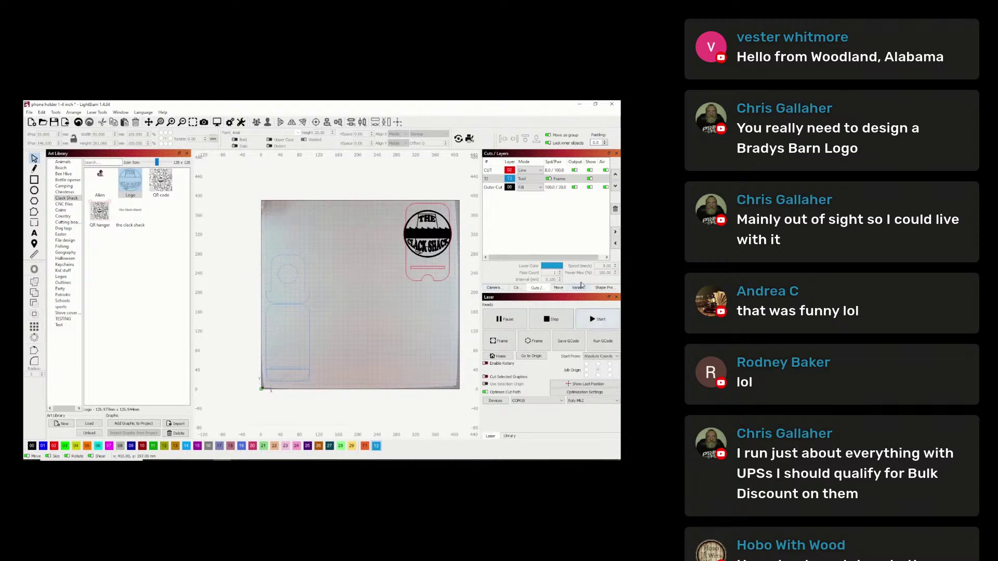
click(500, 356)
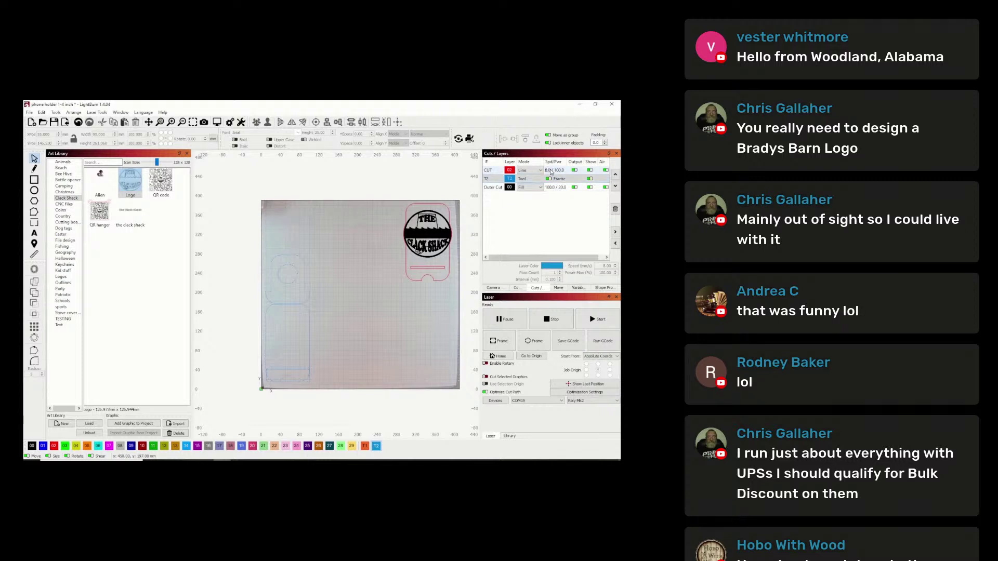
- Set the Outer Cut layer's speed to 125 mm/sec and max power to 65%, with air assist off
click(556, 189)
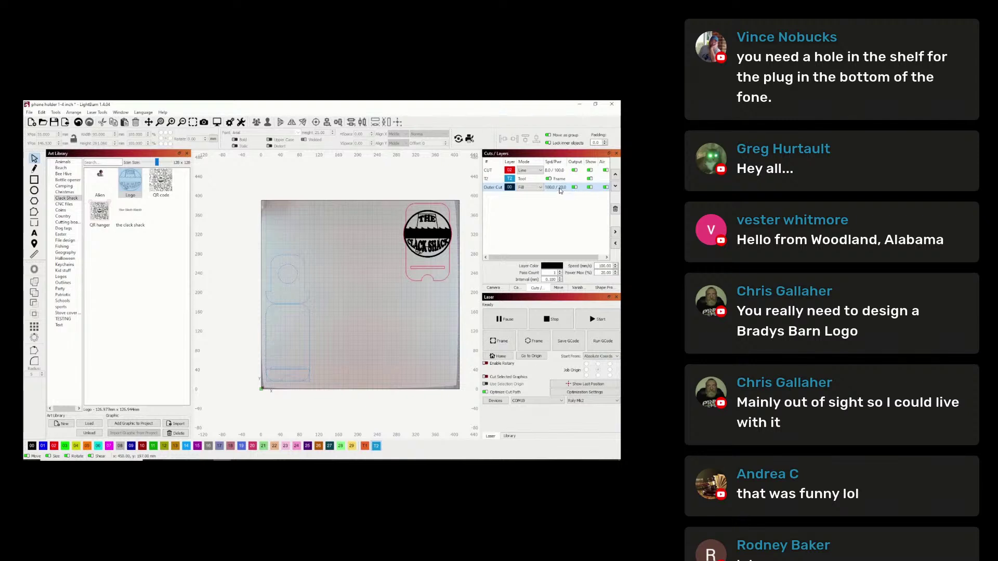
double_click(558, 190)
drag(367, 189, 339, 190)
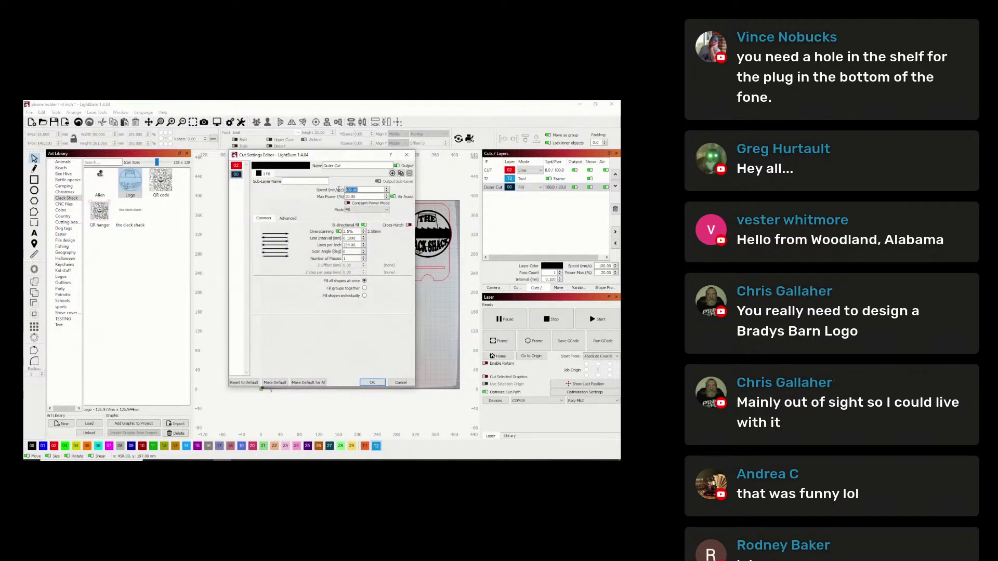
text(125)
drag(362, 196, 341, 193)
text(65)
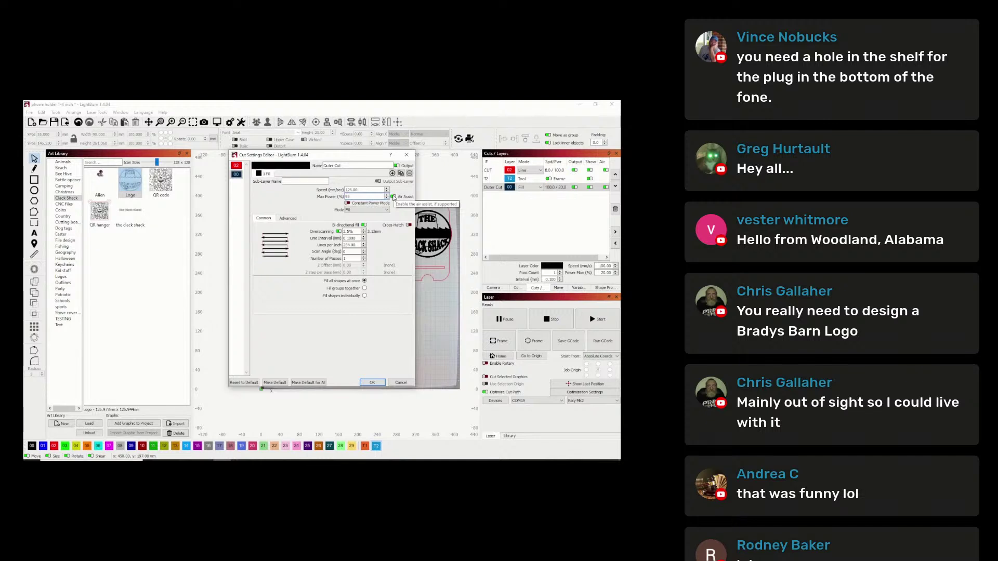
click(393, 197)
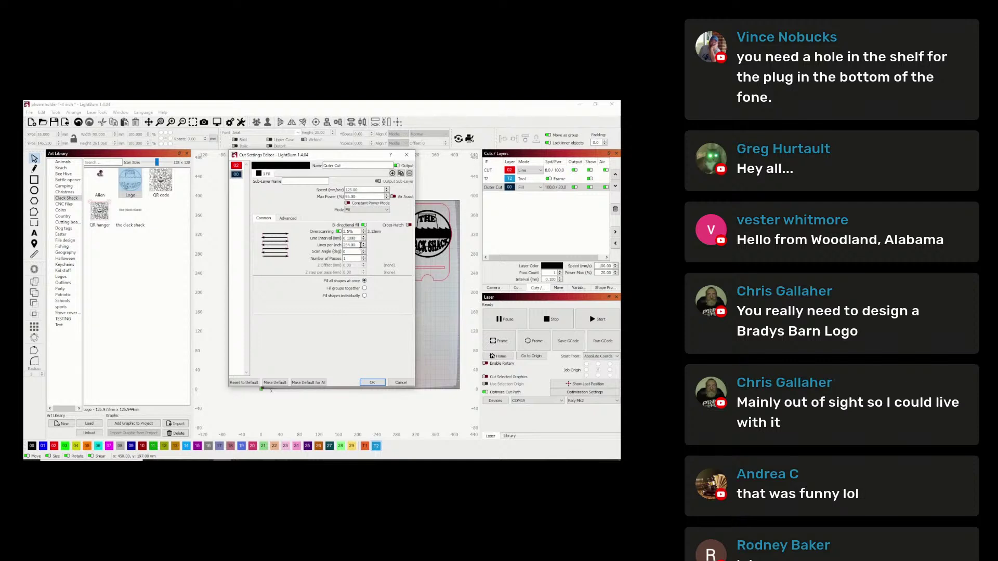
- Set the Outer Cut layer's fill density to 127 lines per inch and apply the cut settings
double_click(360, 245)
text(127)
click(373, 383)
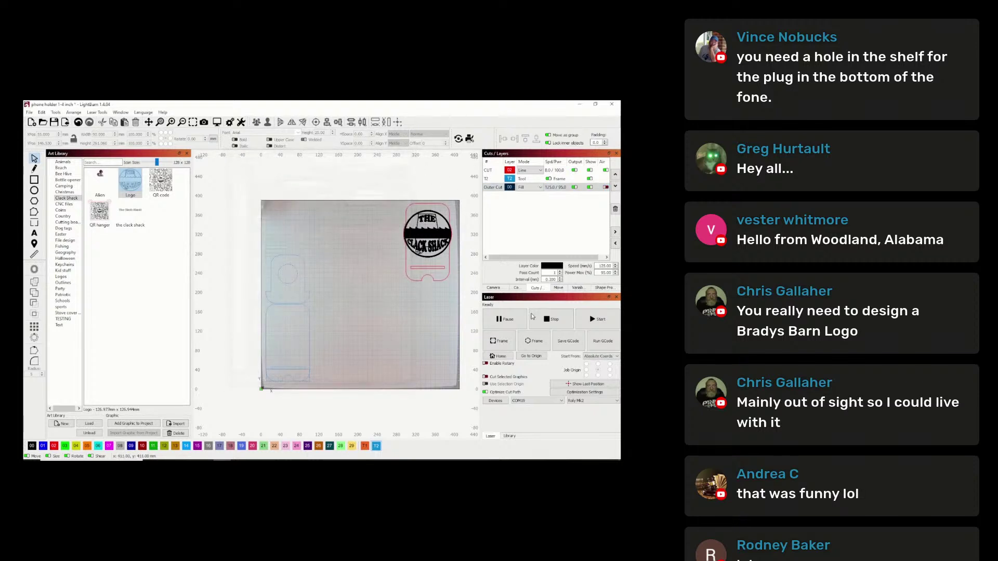
- Start the laser job, then duplicate the large phone holder plate and place the copy on the empty bed area beside the original
click(600, 320)
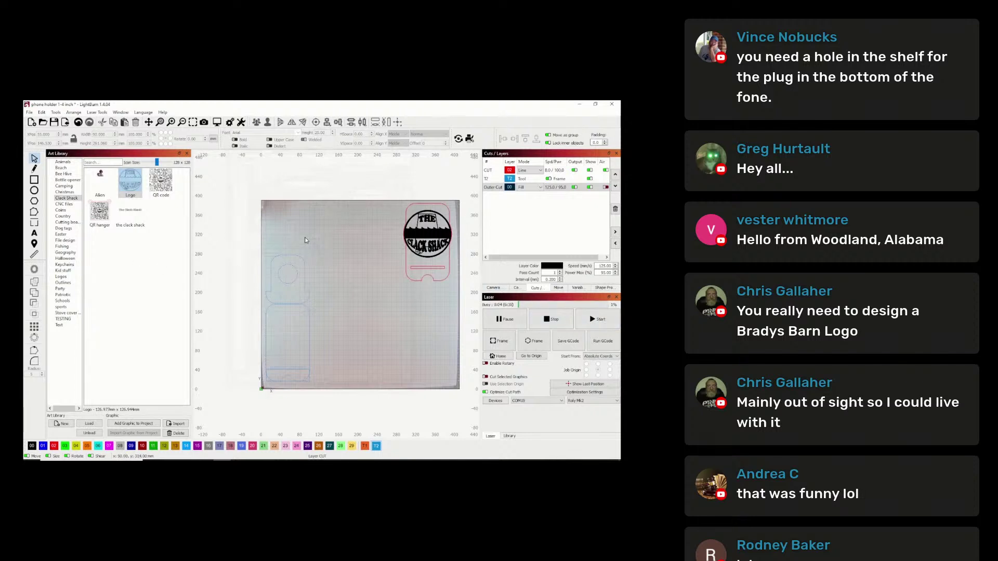
click(309, 319)
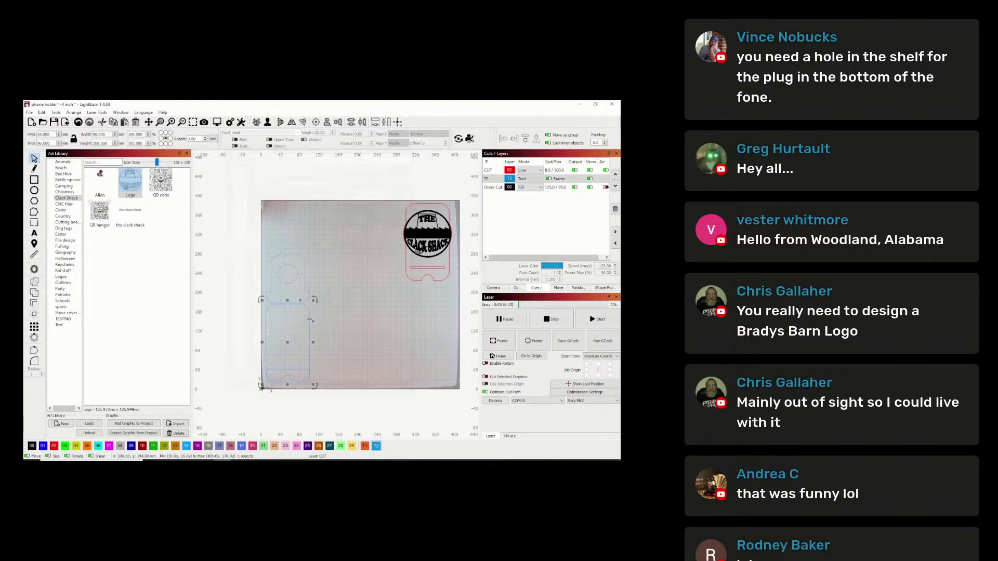
right_click(287, 345)
click(287, 342)
drag(287, 341, 405, 330)
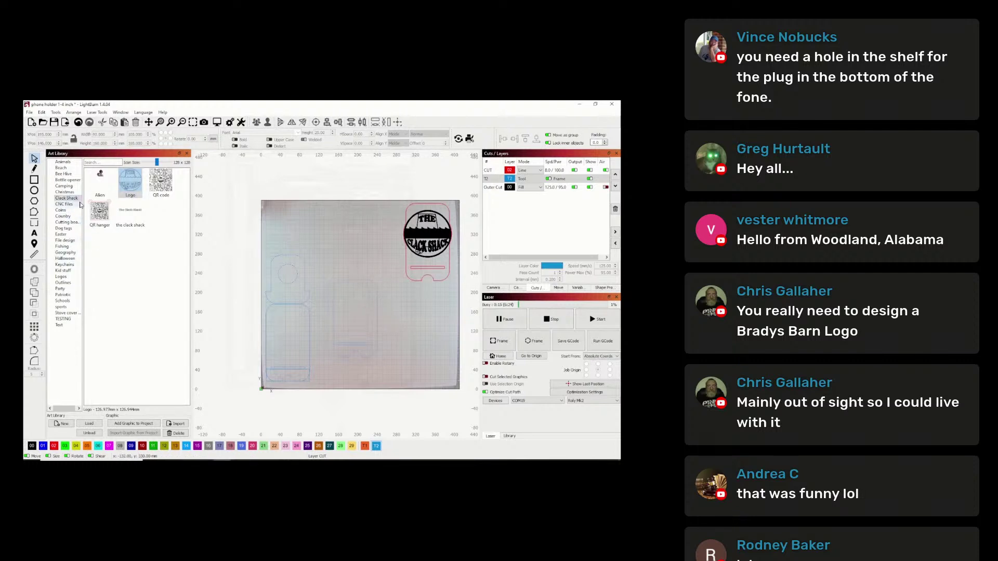
- Browse the art library categories from Bee Hive and Animals through to File design for a pattern to put on the plate
click(66, 174)
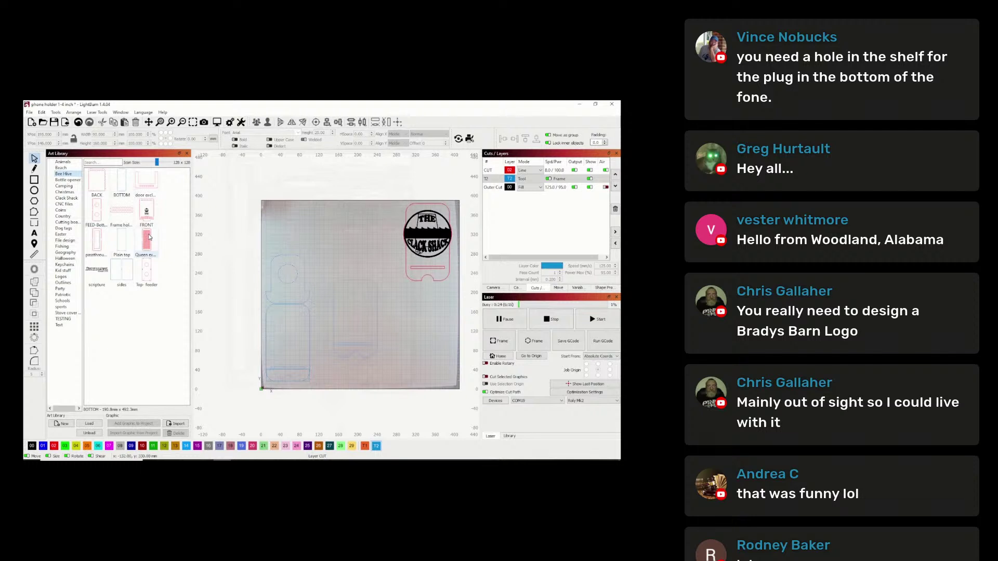
mouse_move(149, 238)
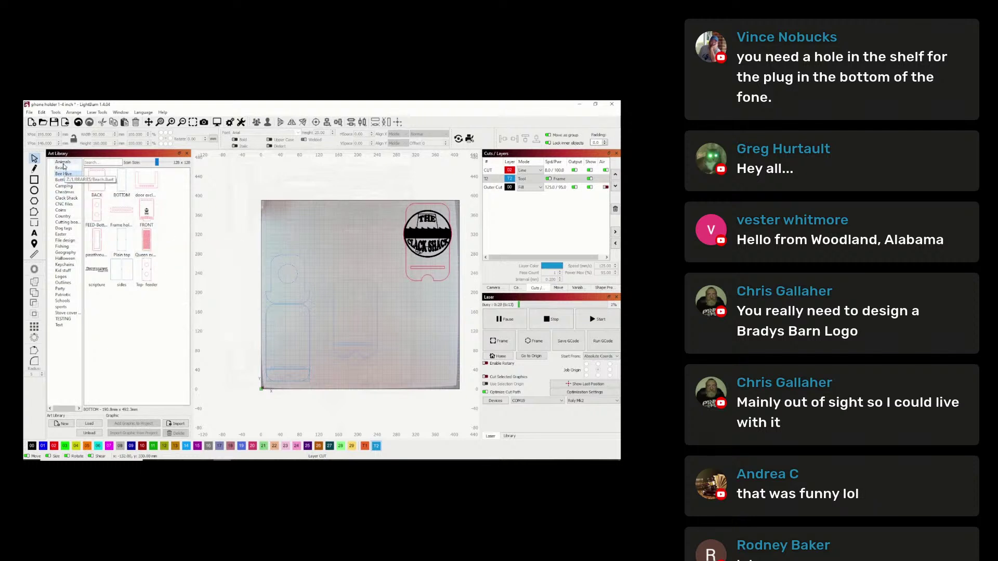
click(64, 163)
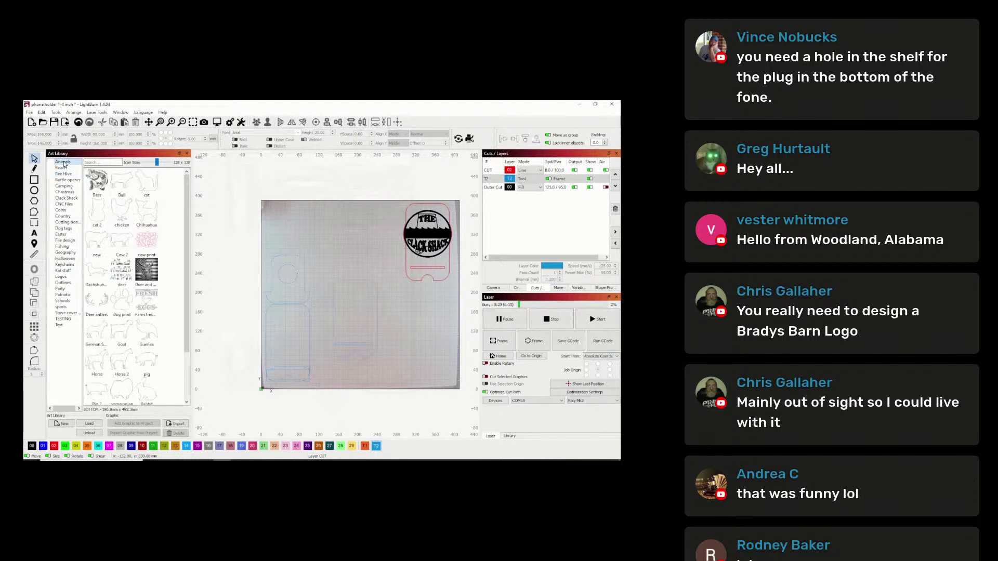
scroll(134, 251, down, 2)
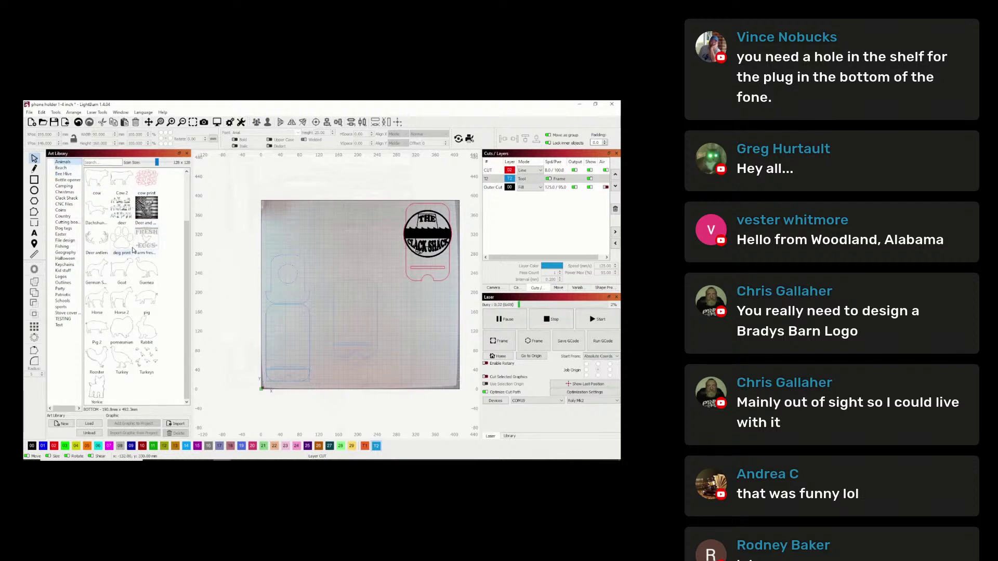
scroll(133, 251, up, 2)
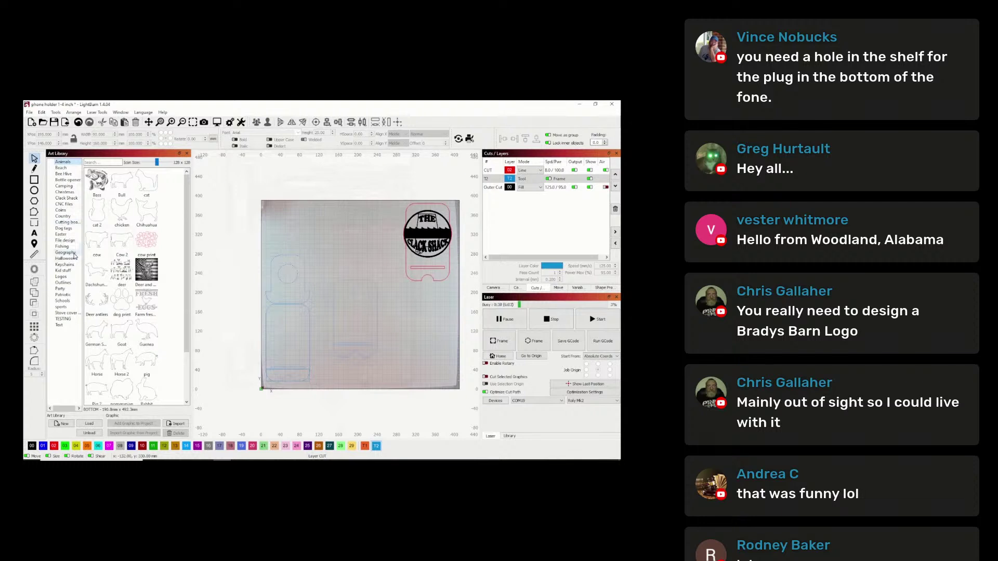
click(65, 193)
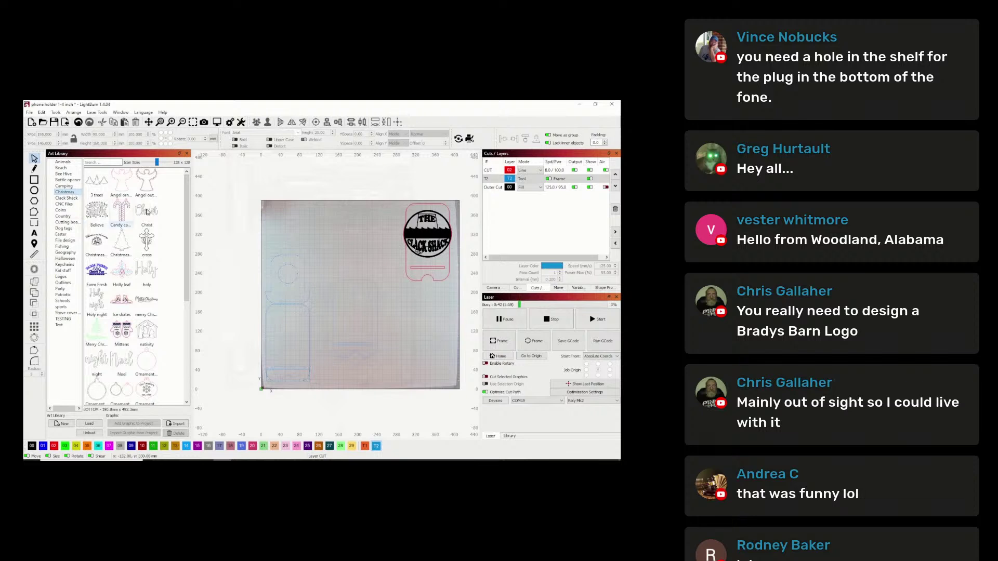
mouse_move(190, 209)
mouse_down()
mouse_move(188, 321)
mouse_move(184, 197)
mouse_up()
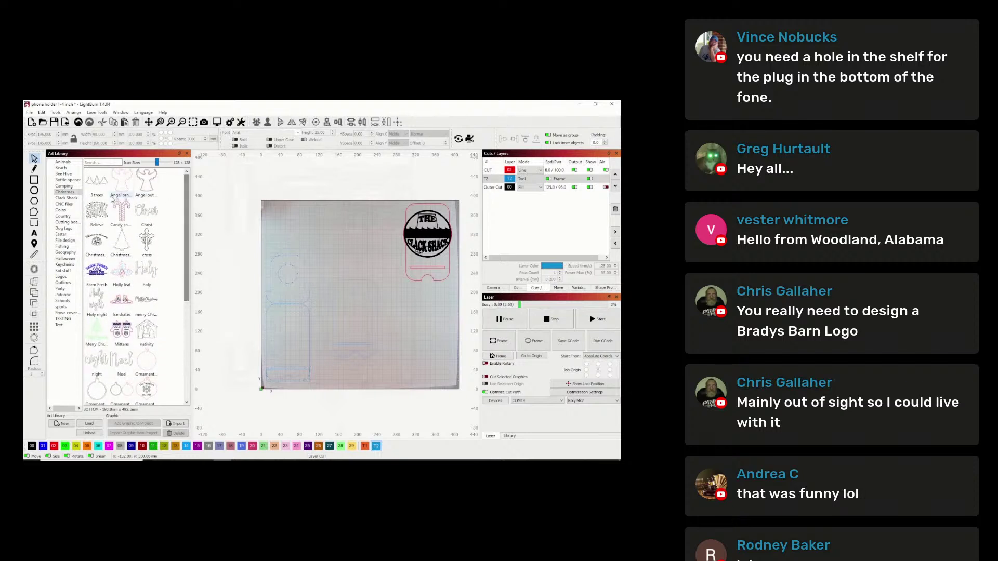
click(62, 216)
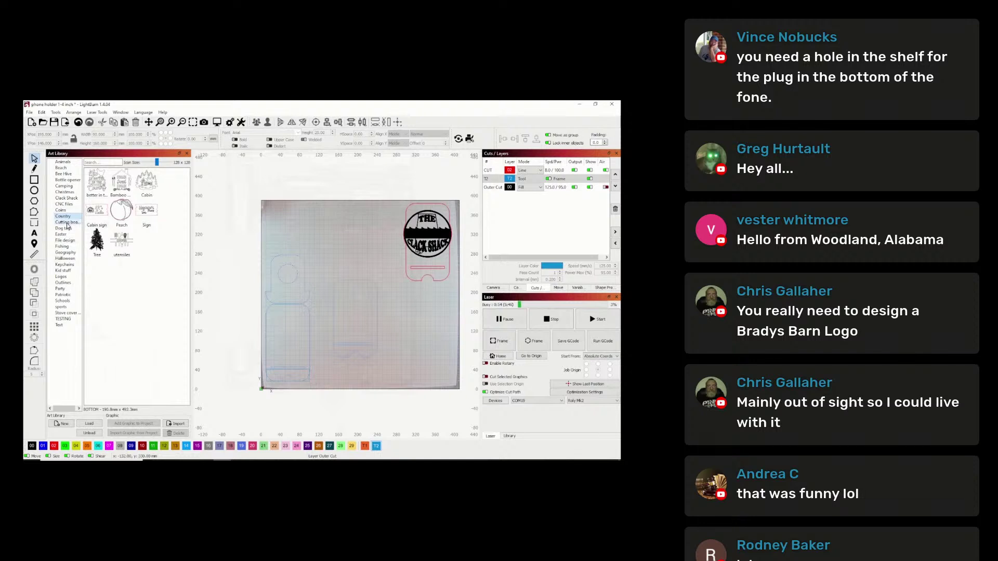
click(69, 222)
click(65, 228)
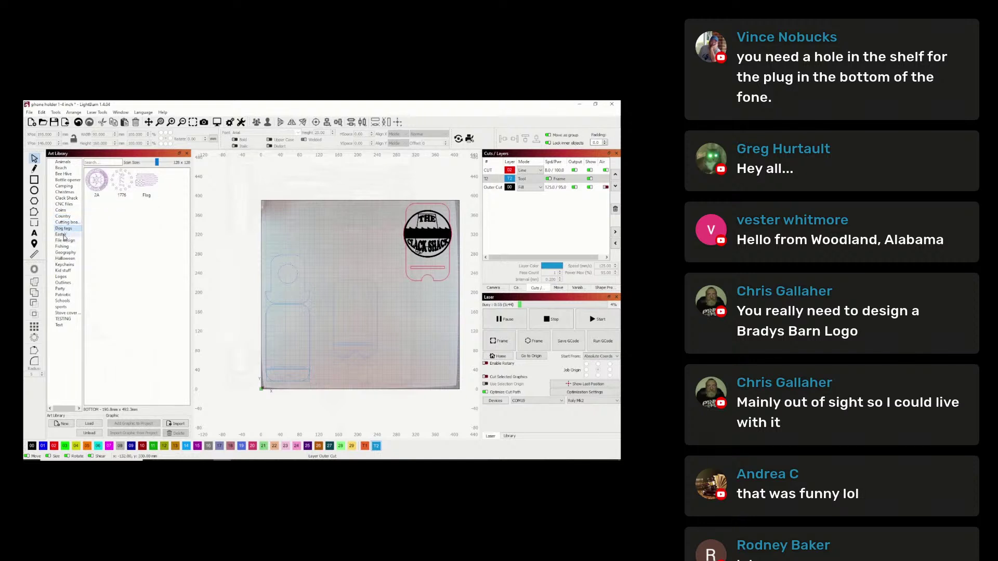
click(65, 236)
click(64, 240)
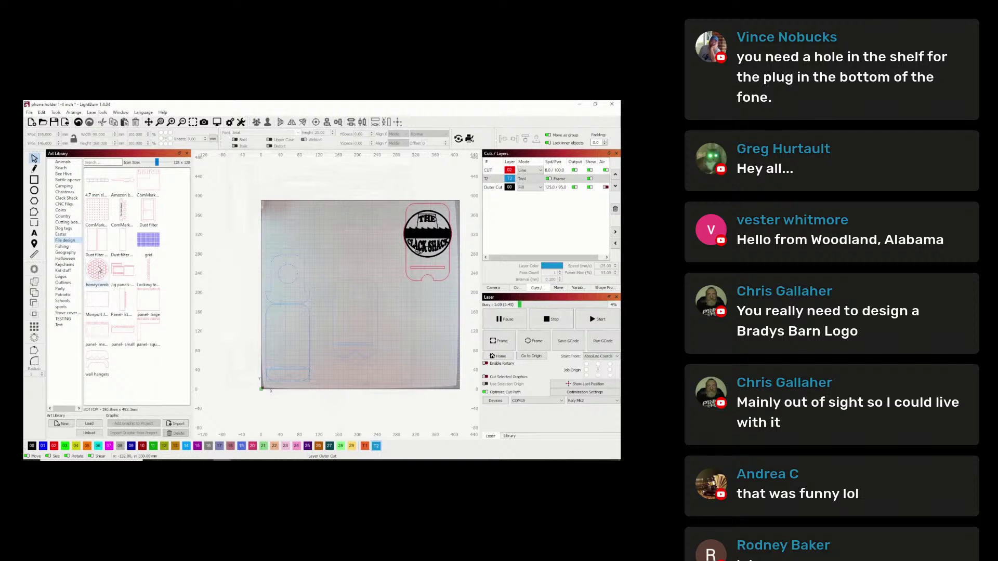
- Insert the honeycomb graphic from the File design category into the middle of the bed
mouse_move(99, 270)
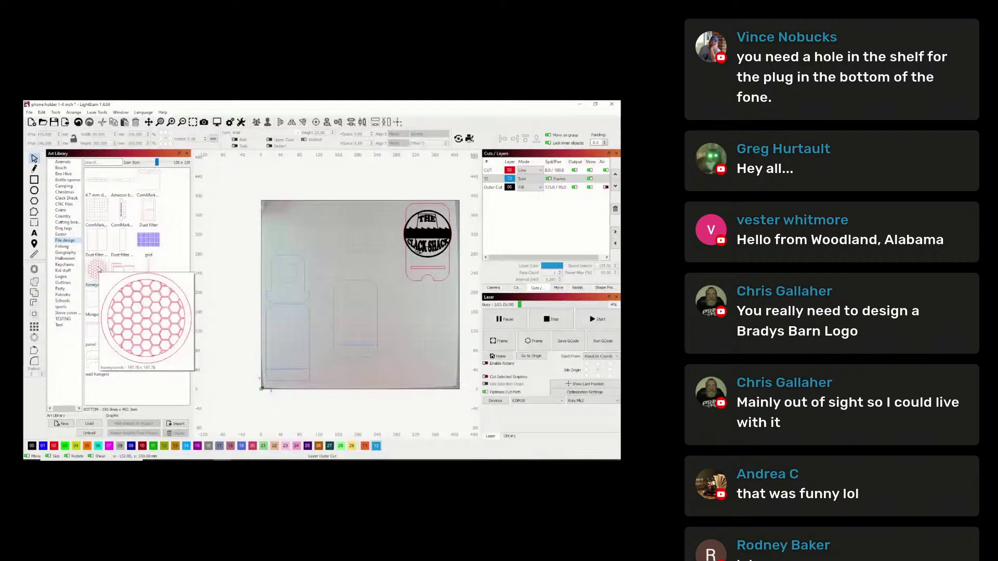
double_click(98, 269)
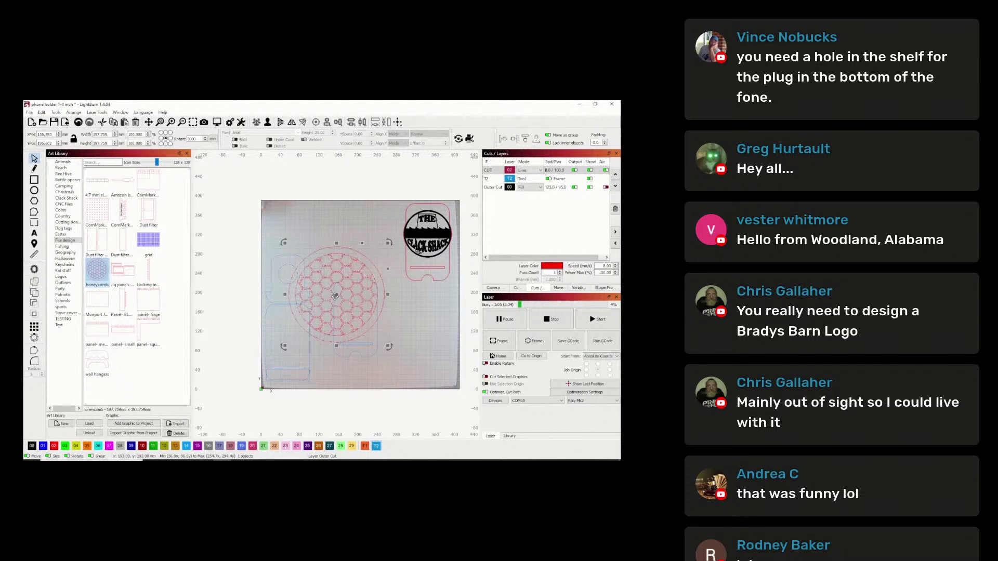
click(331, 207)
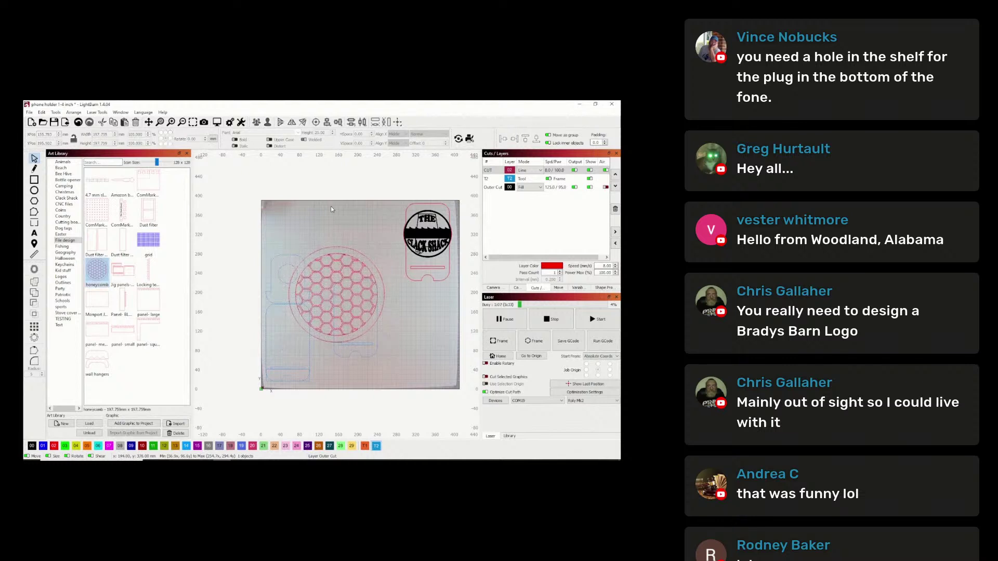
click(353, 251)
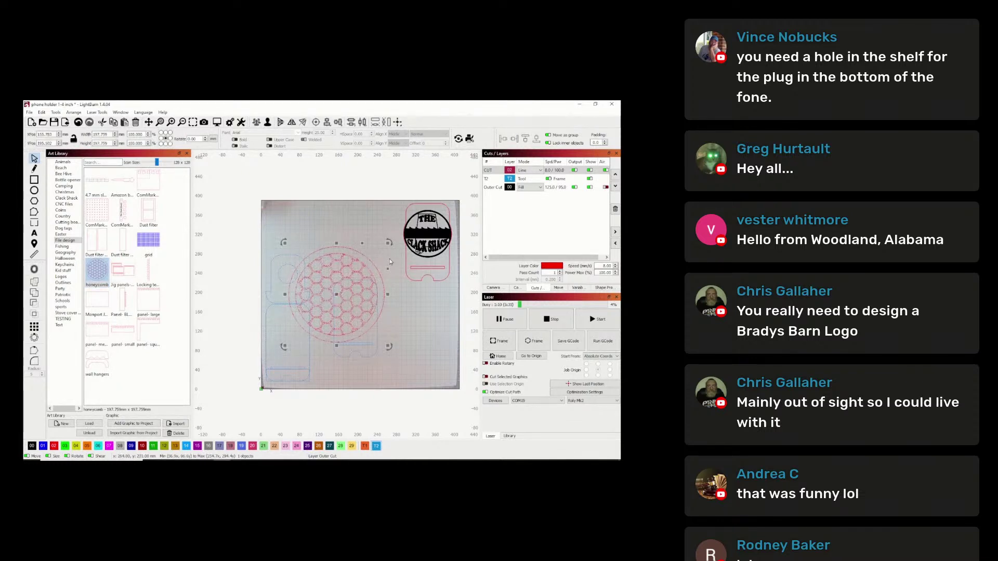
right_click(336, 297)
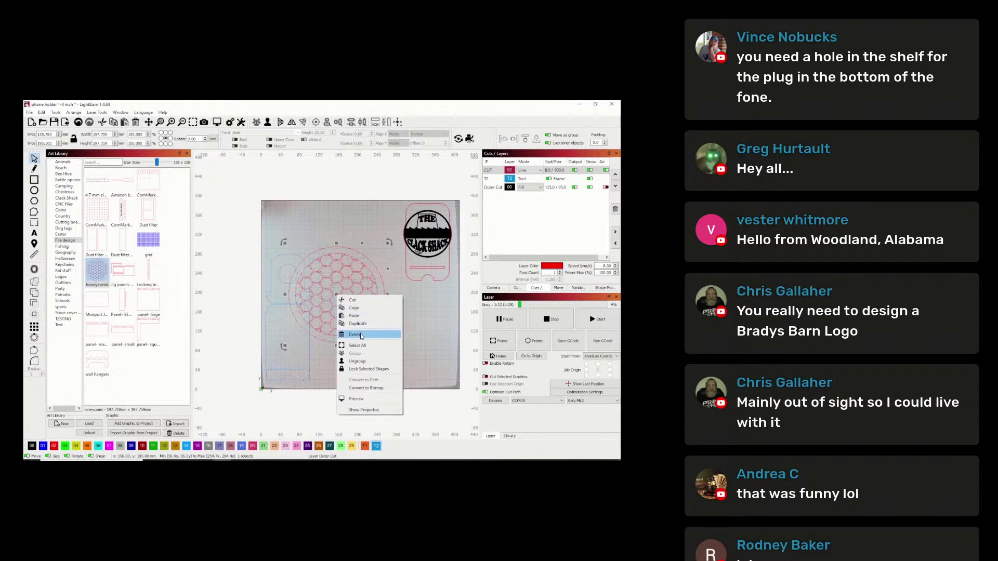
click(359, 330)
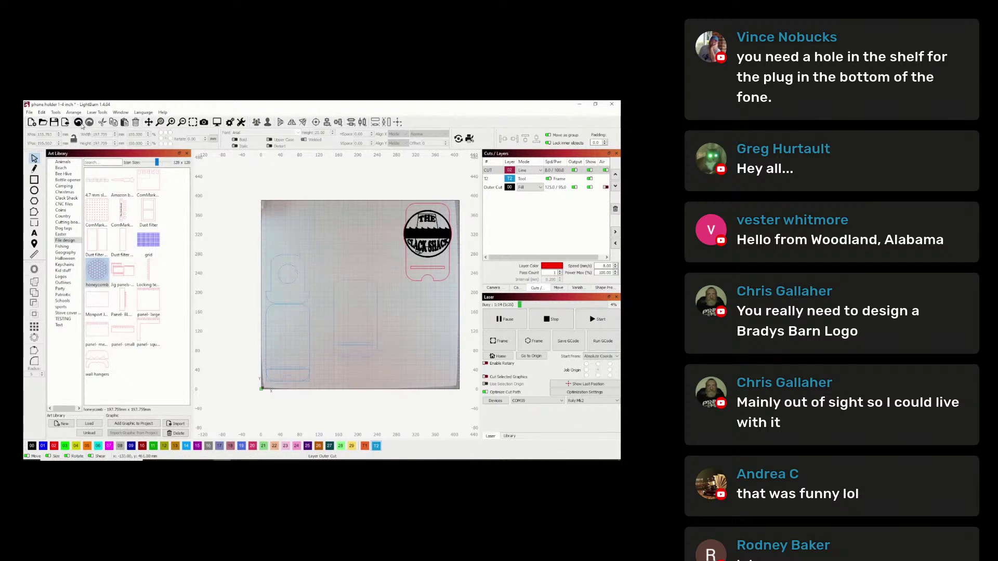
key(ctrl+z)
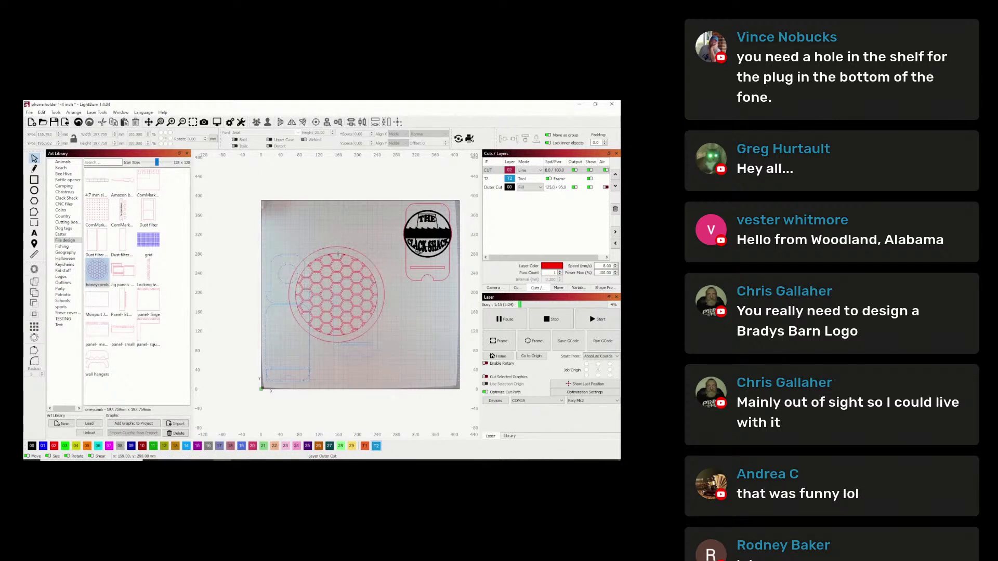
- Ungroup the honeycomb graphic and delete its outer circle, keeping the hexagon pattern
click(338, 254)
right_click(338, 254)
click(364, 319)
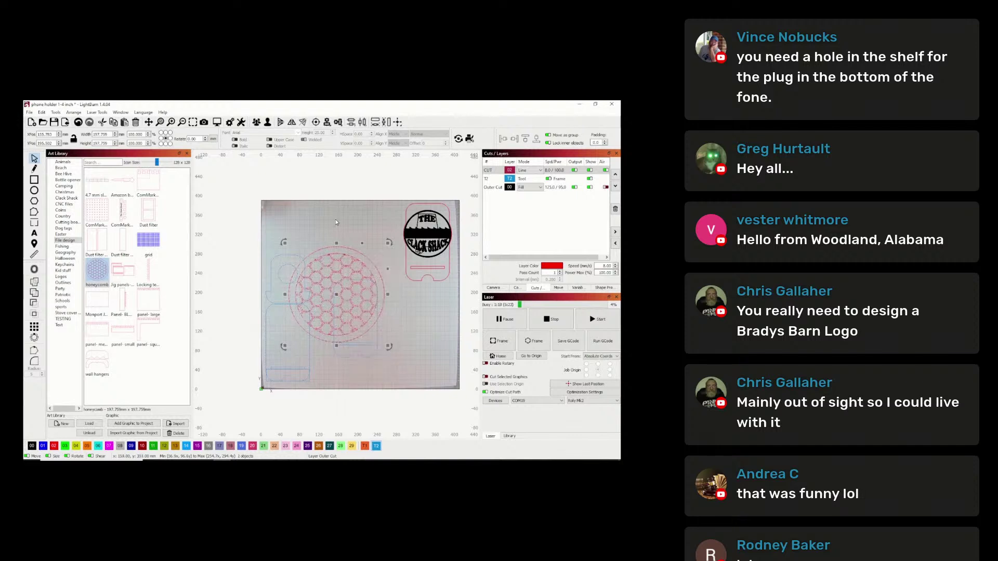
click(346, 246)
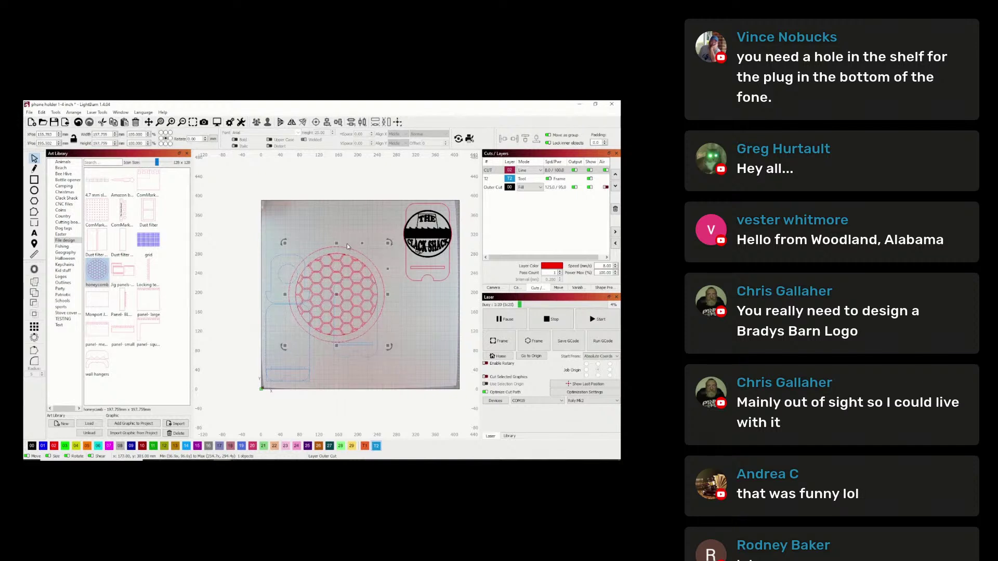
key(Delete)
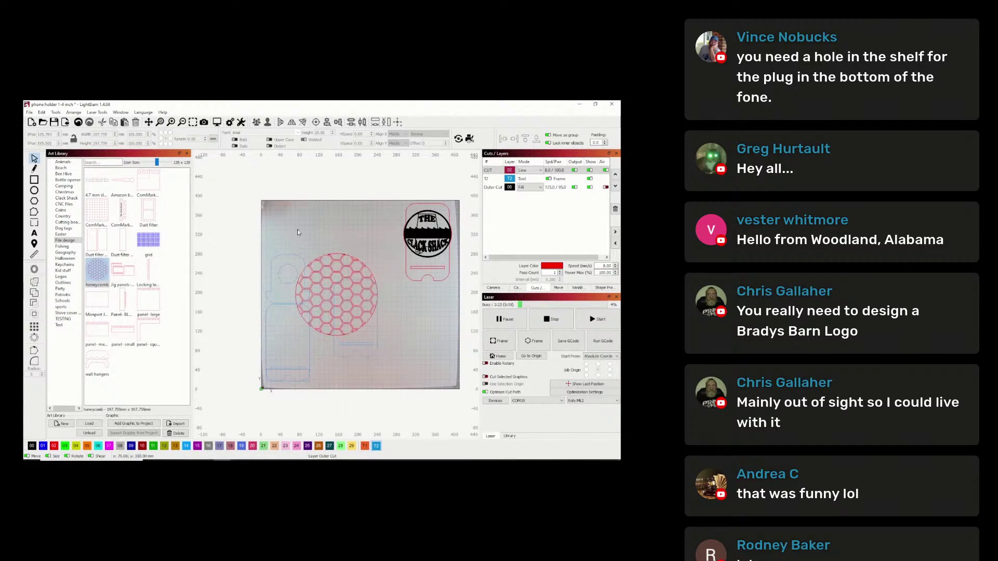
- Group the honeycomb pattern, scale it down to about 81 mm wide and fit it inside the copied plate
drag(291, 229, 379, 339)
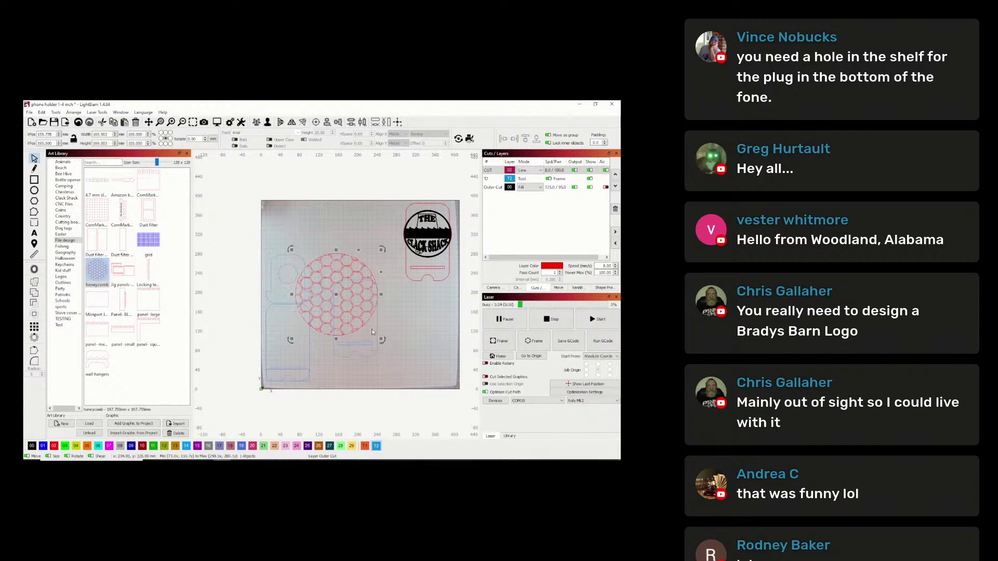
drag(338, 298, 363, 303)
drag(318, 256, 357, 310)
- Align the honeycomb pattern to the copied plate's vertical centerline with Align V-Center
scroll(357, 310, up, 5)
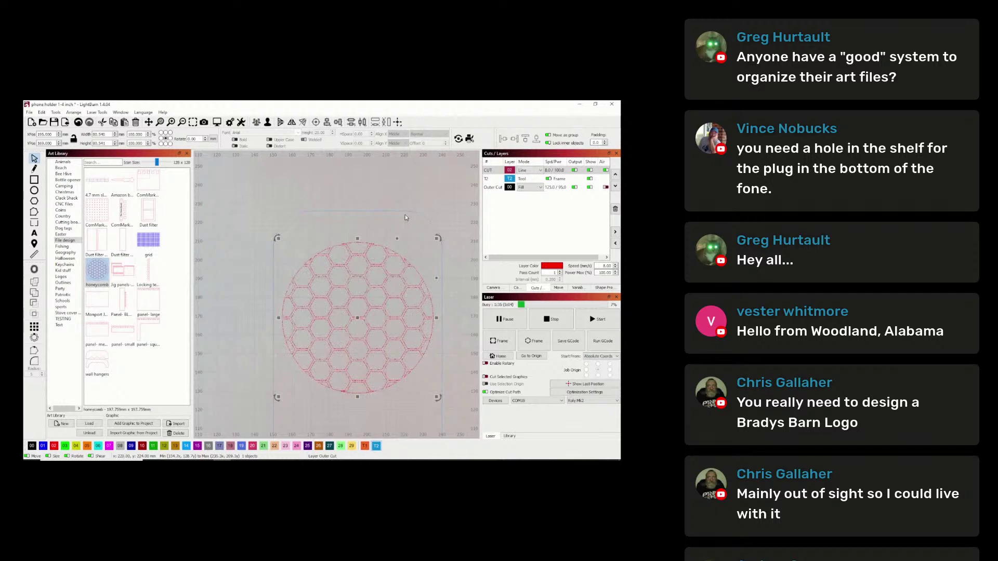
shift+click(444, 266)
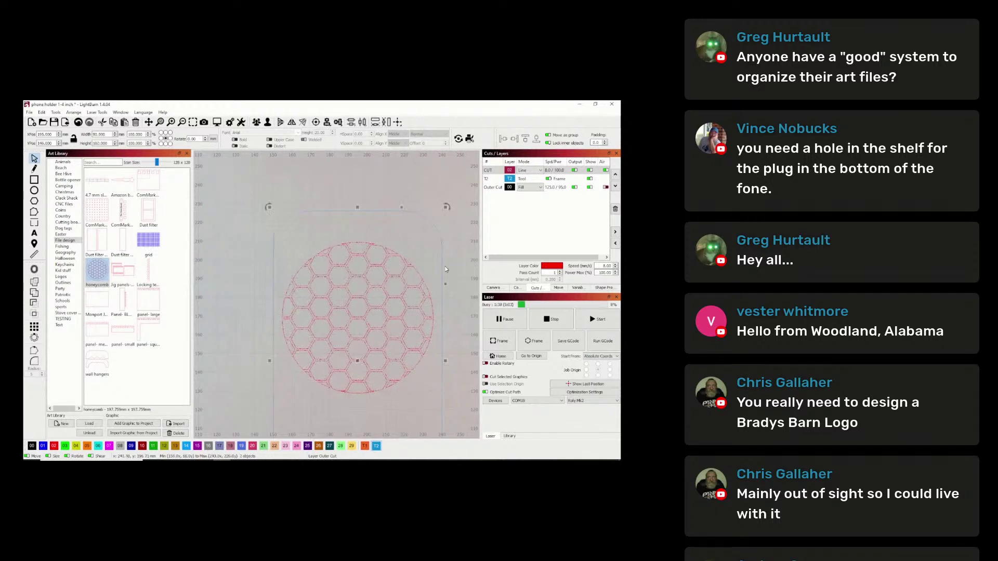
click(327, 122)
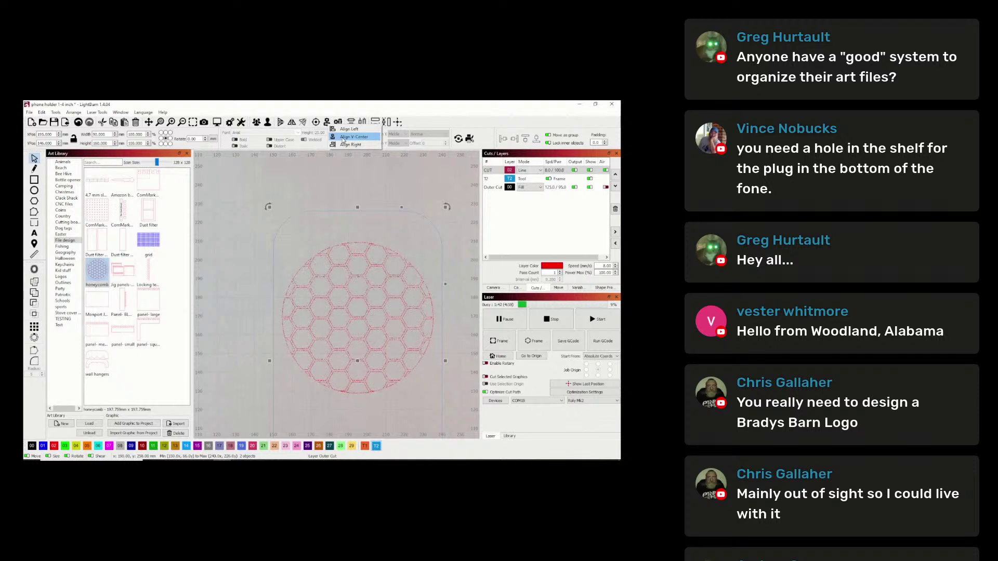
click(343, 137)
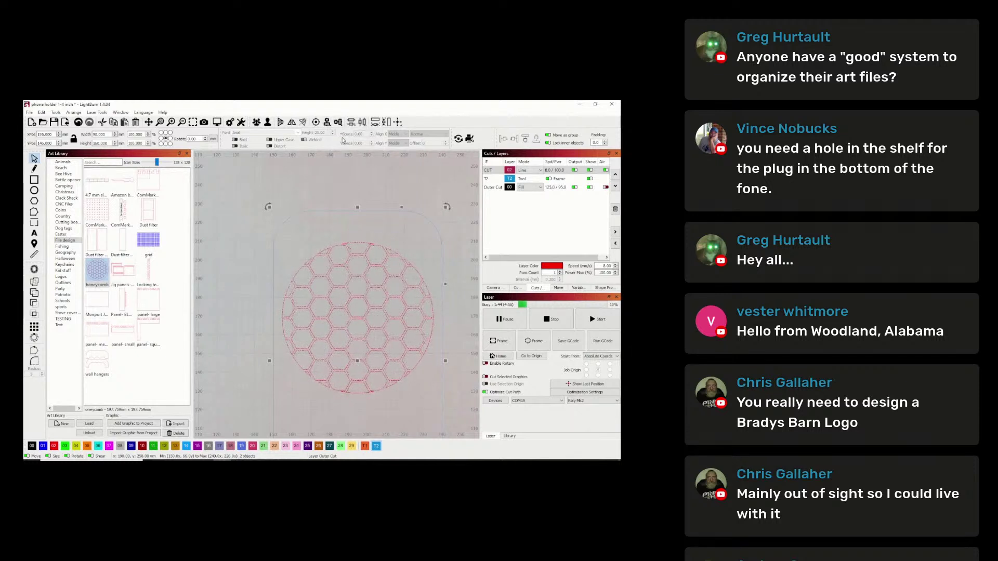
- Ungroup the honeycomb pattern on the copied plate into its individual cells
scroll(363, 204, down, 1)
scroll(363, 204, up, 3)
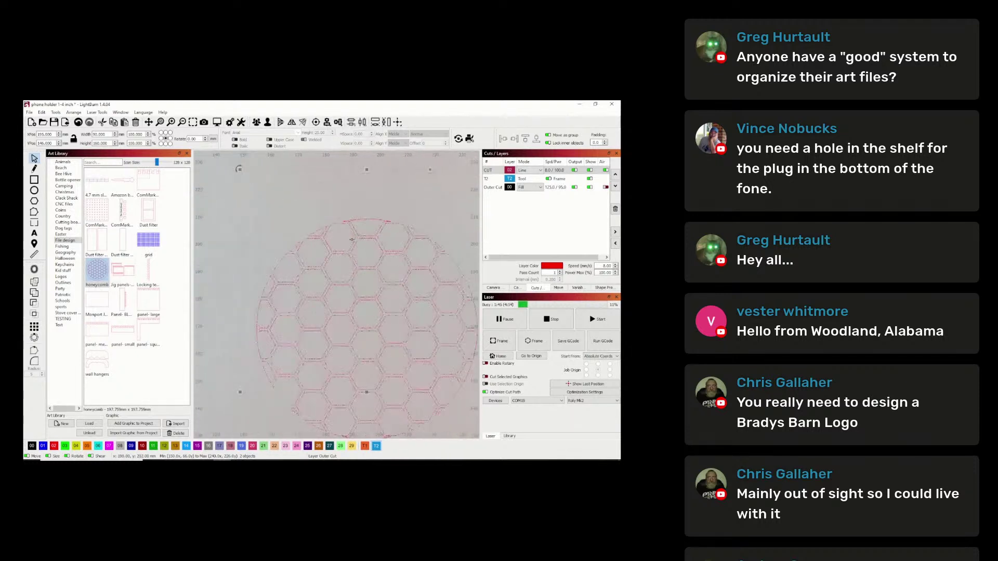
click(307, 204)
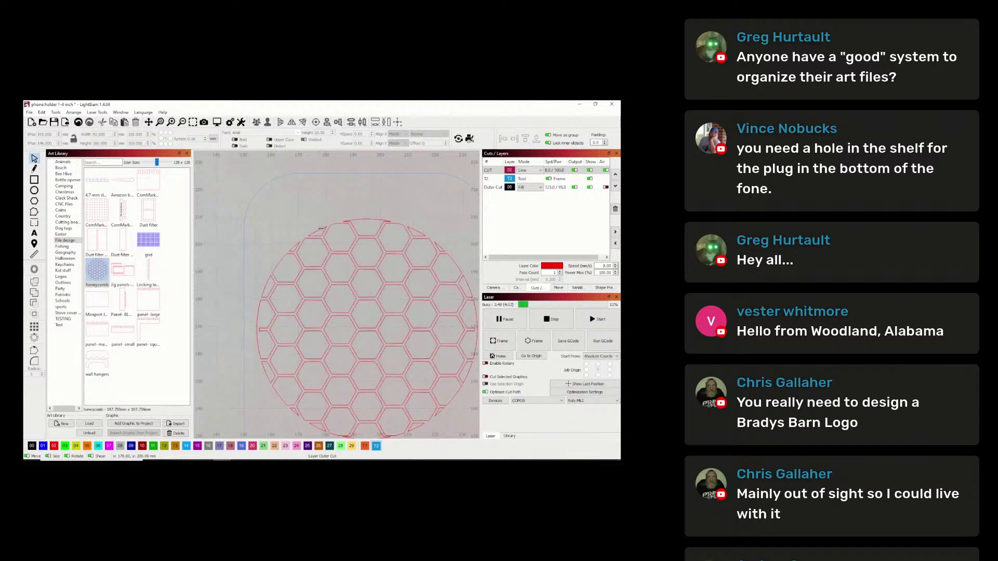
click(321, 228)
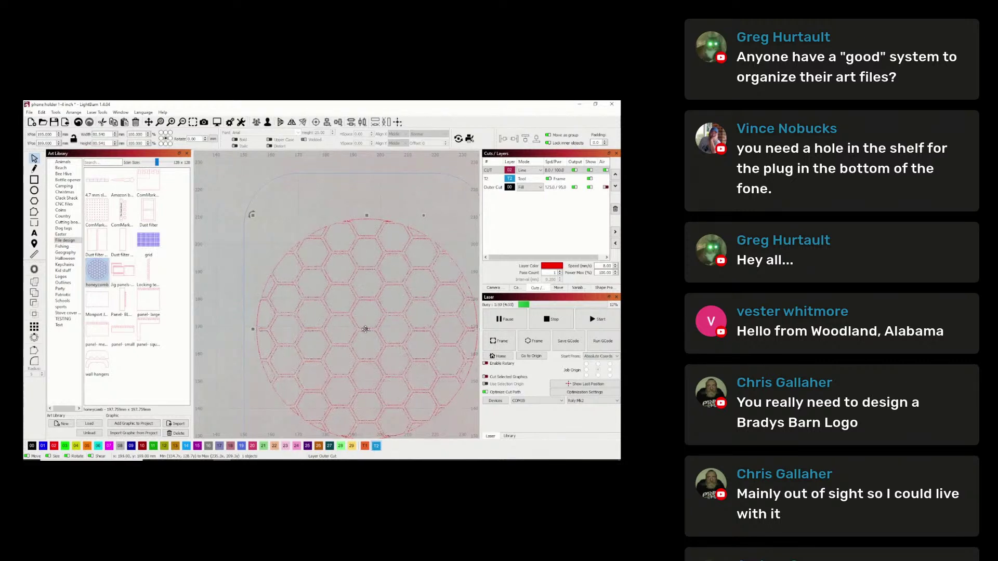
right_click(367, 330)
click(387, 396)
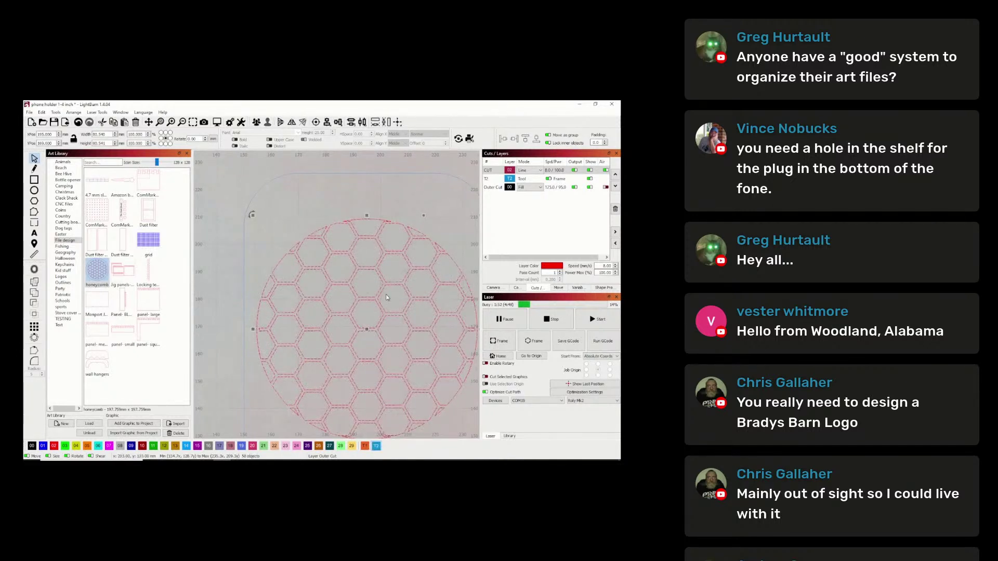
click(330, 195)
click(323, 227)
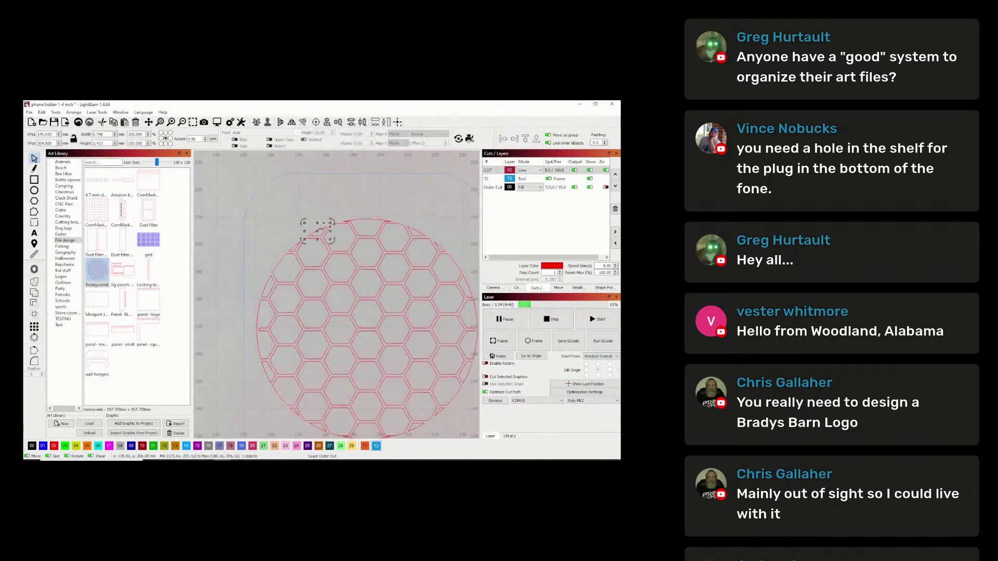
key(Delete)
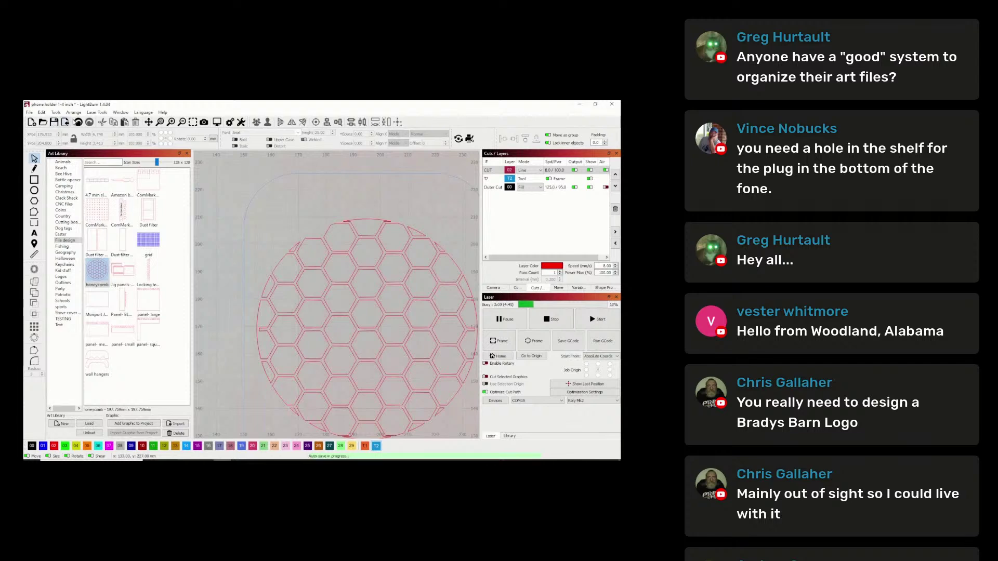
click(79, 124)
click(355, 196)
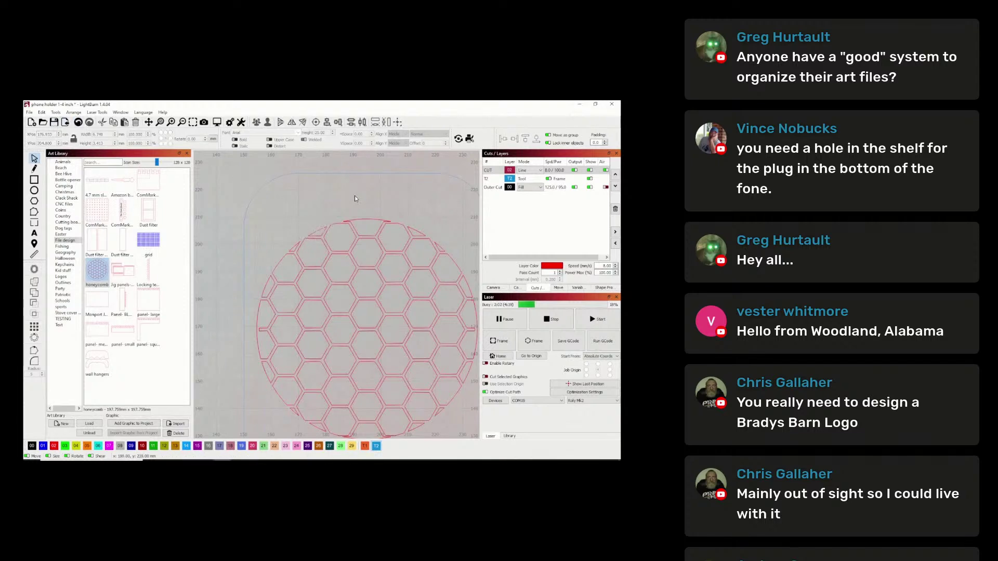
- Assign the copied plate and its honeycomb pattern to the red CUT layer
scroll(357, 214, down, 3)
scroll(357, 214, down, 3)
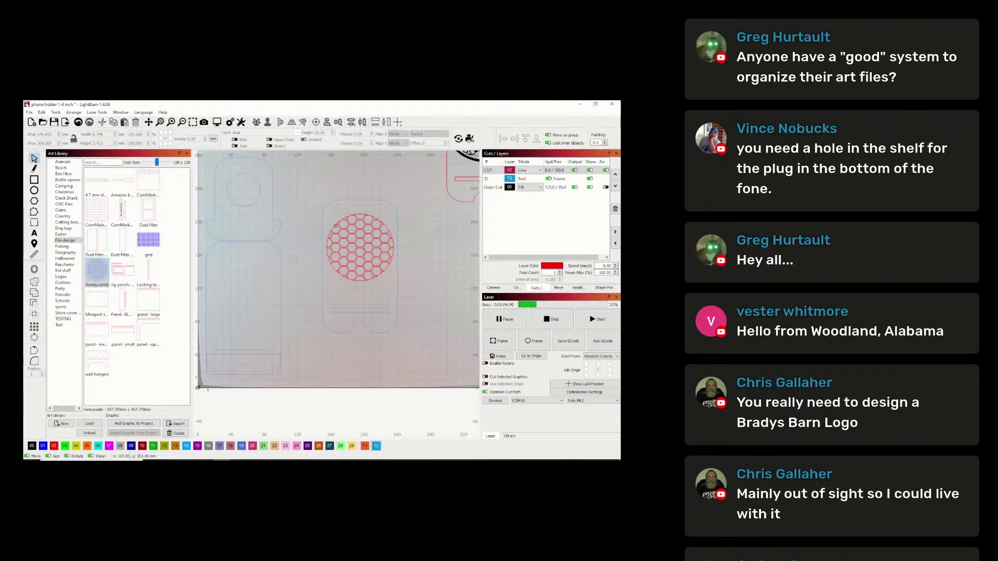
drag(316, 182, 442, 368)
click(157, 424)
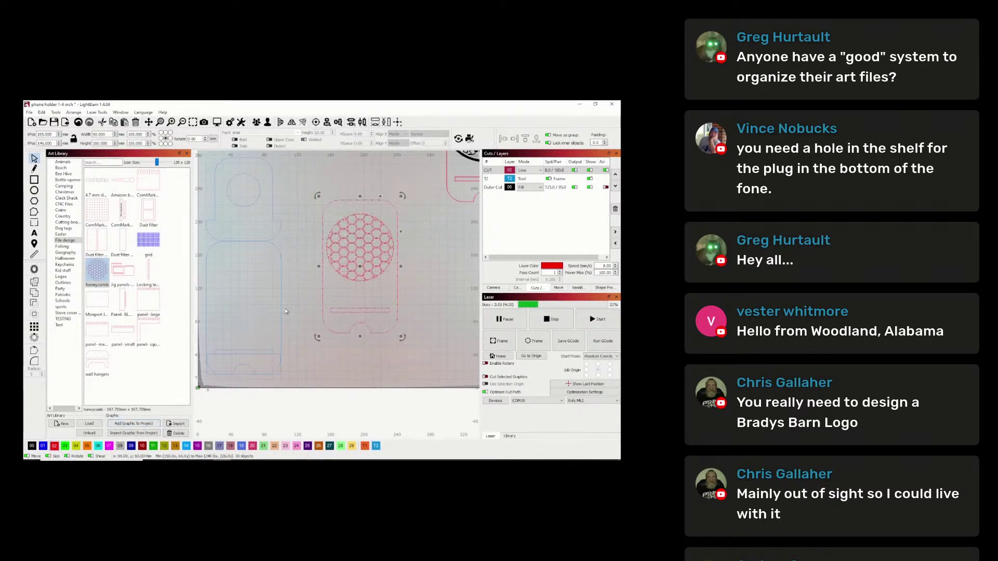
click(437, 237)
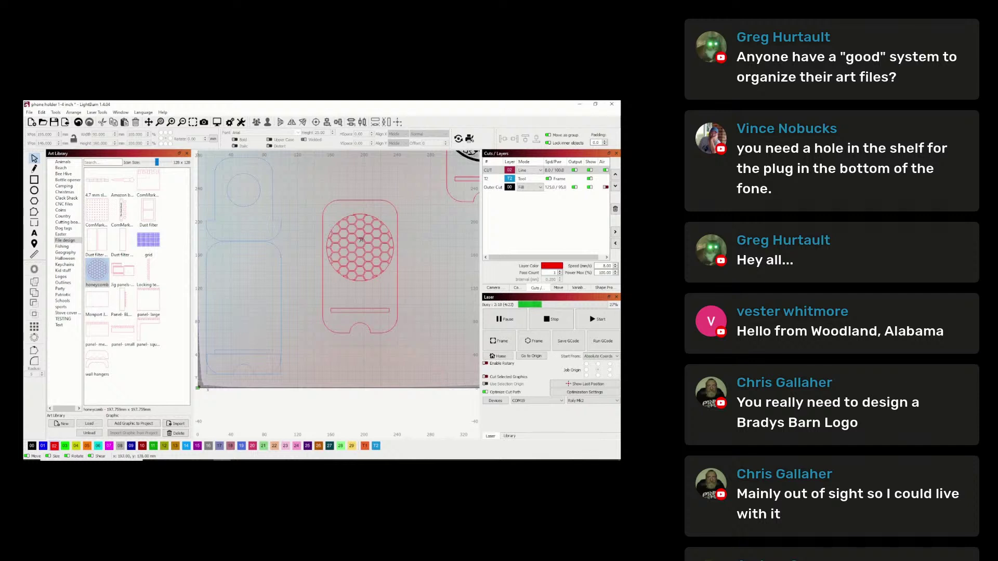
scroll(361, 239, up, 4)
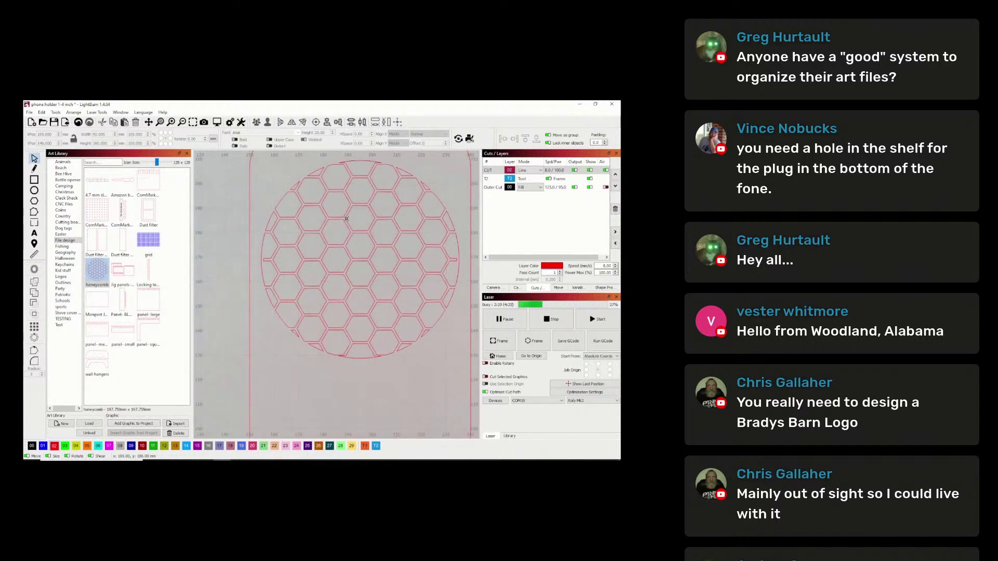
scroll(346, 219, down, 5)
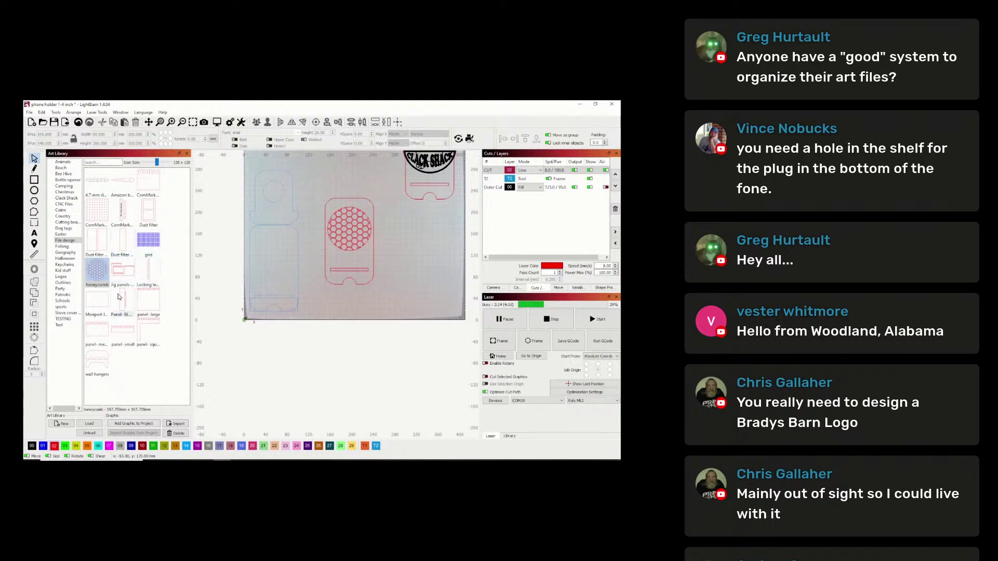
- Show the Geography category of the art library
click(64, 247)
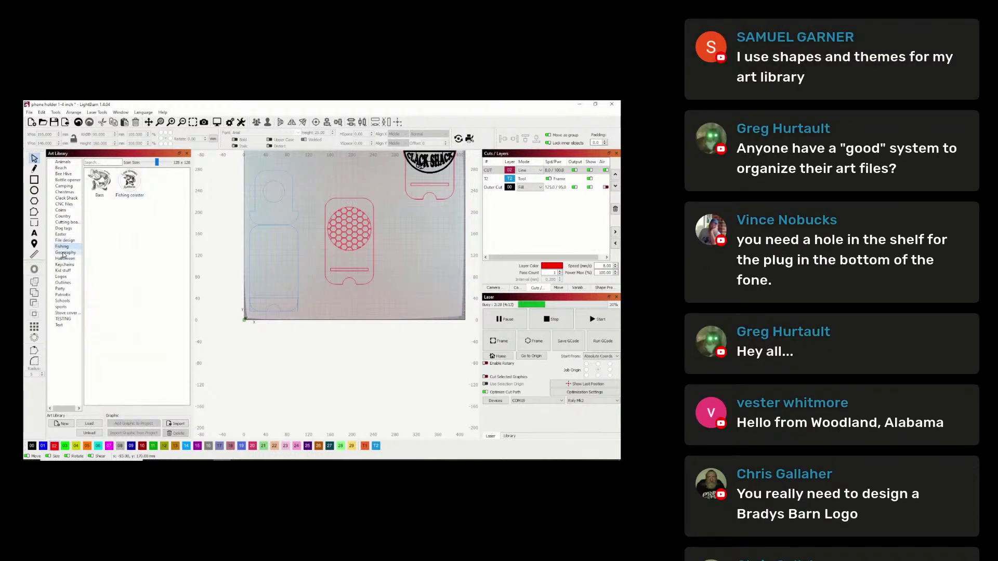
click(64, 253)
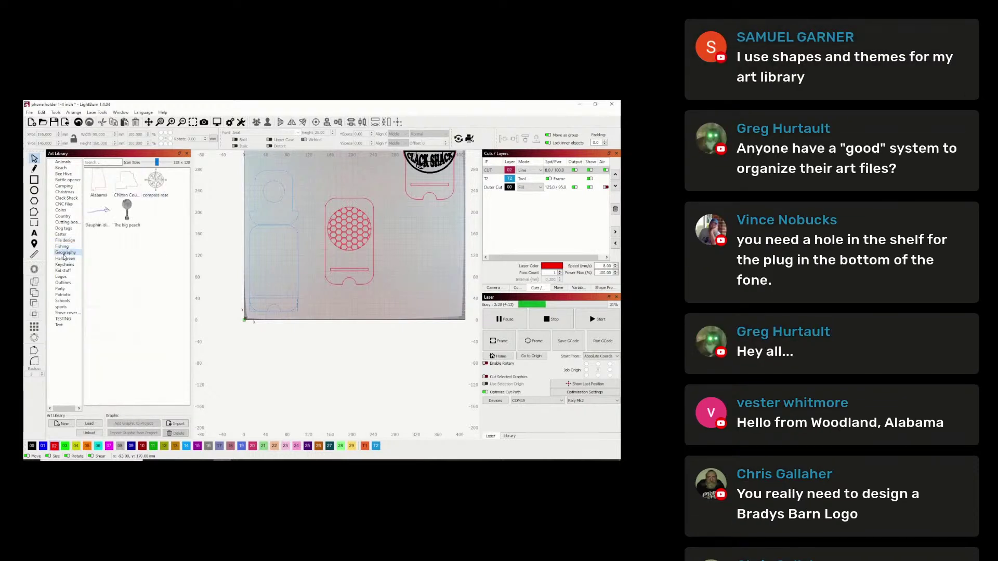
- Undo the recent layer, ungrouping and placement changes to the honeycomb pattern, and delete the whole pattern
click(352, 219)
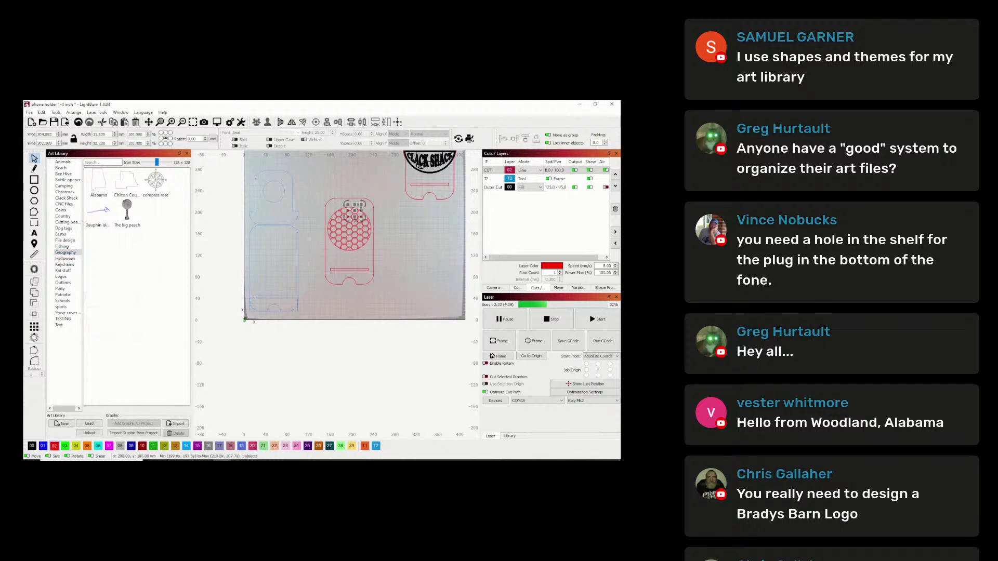
click(81, 124)
click(81, 124)
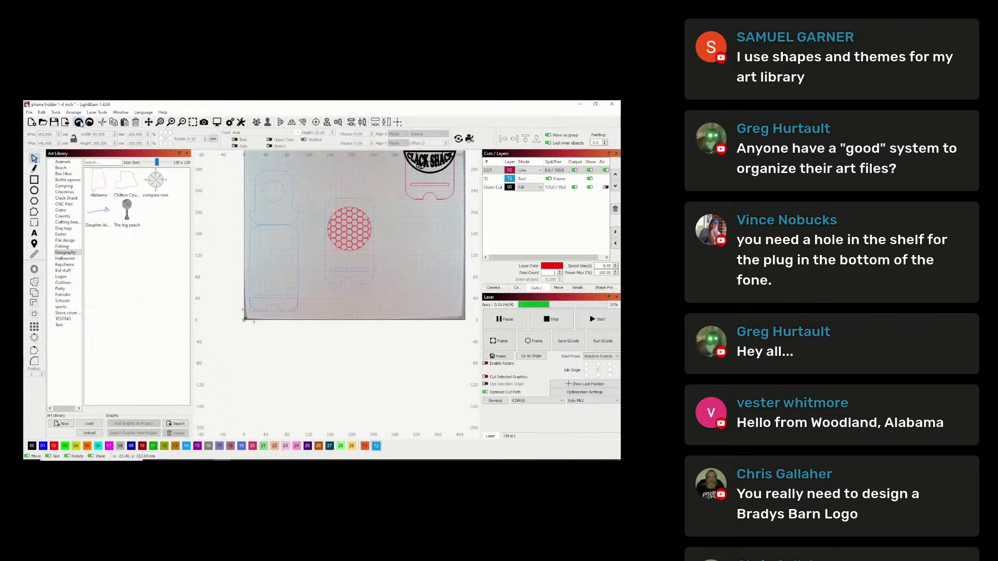
click(81, 124)
click(81, 124)
click(81, 125)
click(81, 124)
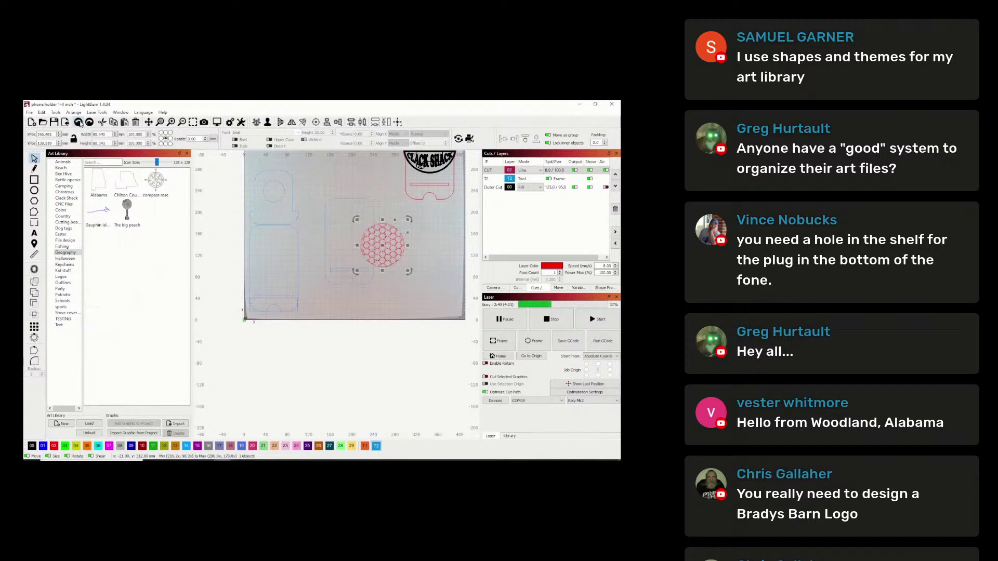
click(420, 276)
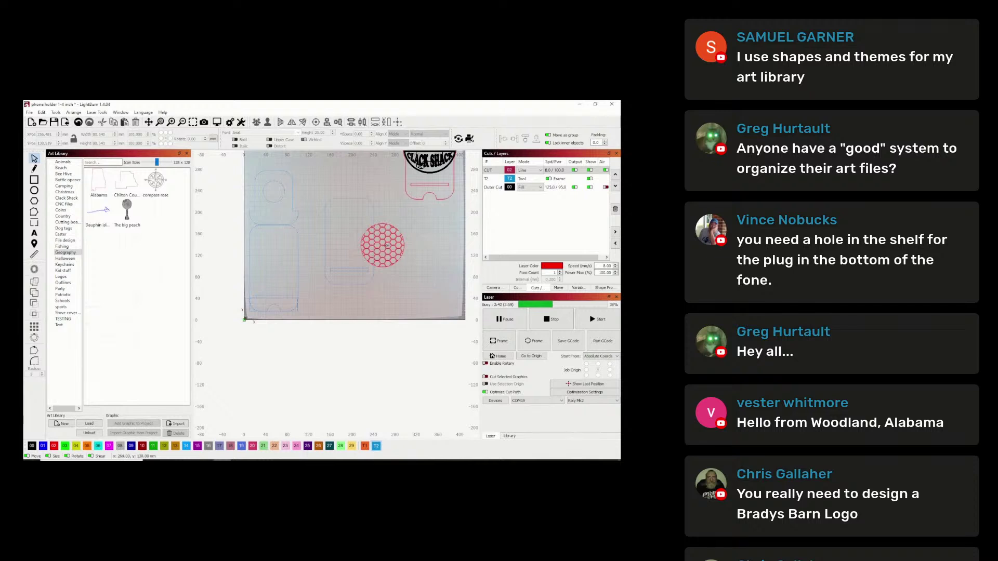
click(385, 243)
key(Delete)
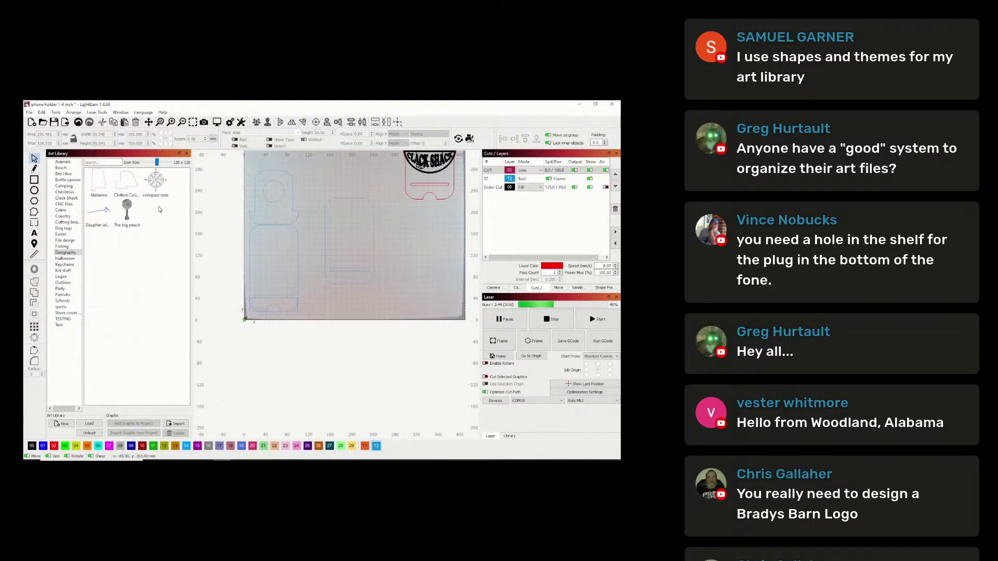
- Place the Alabama outline from the art library over the copied plate and enlarge it to about 97 mm wide
drag(110, 187, 351, 233)
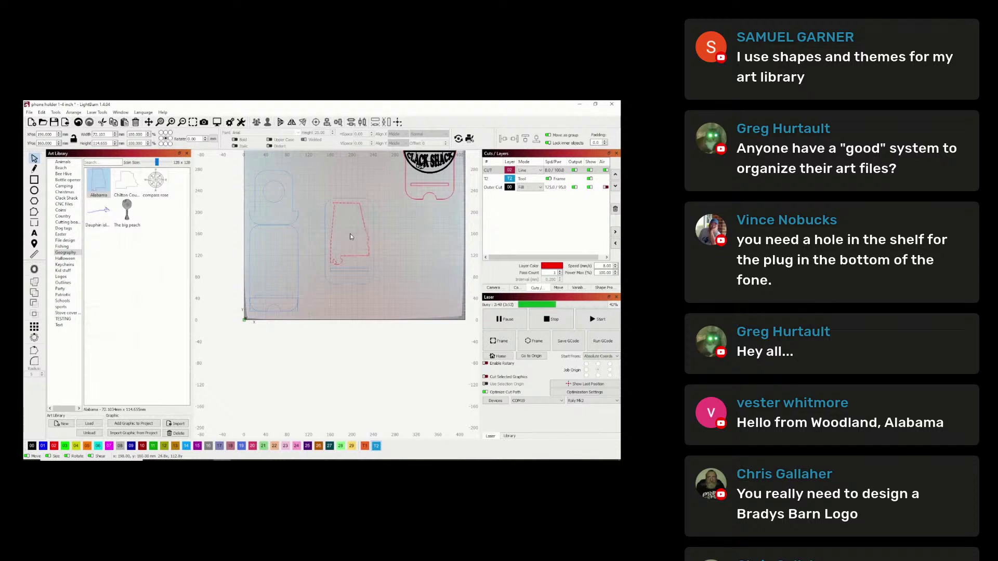
drag(328, 199, 315, 179)
drag(341, 223, 351, 223)
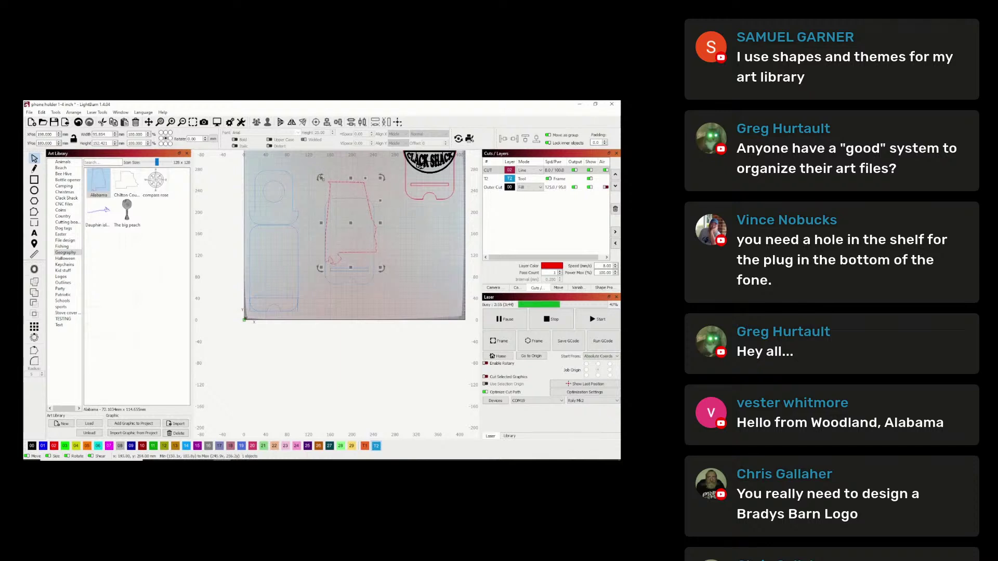
click(321, 178)
click(321, 178)
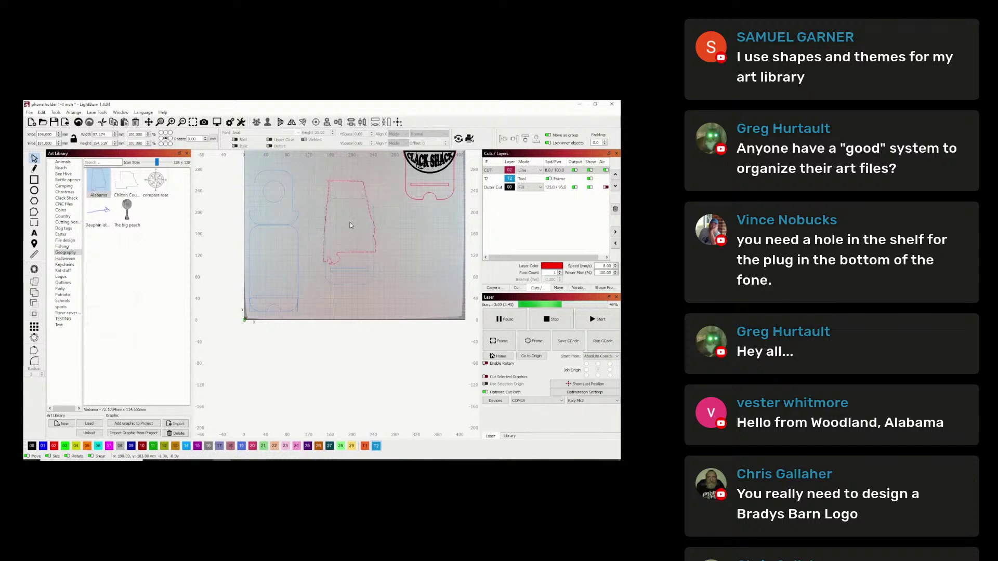
drag(352, 225, 349, 224)
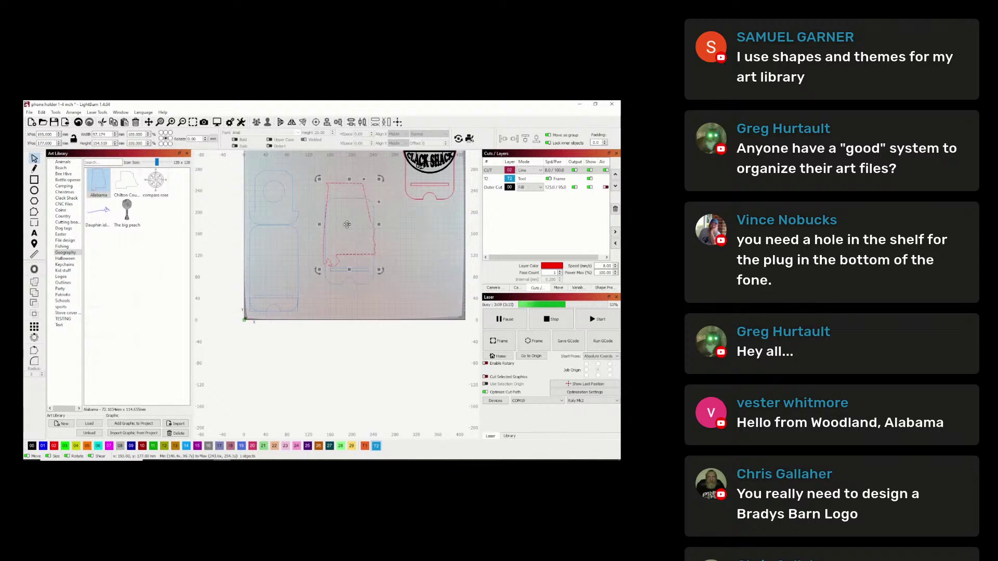
- Scale the Alabama outline down to about 54 mm wide so it fits inside the copied plate
scroll(335, 211, up, 2)
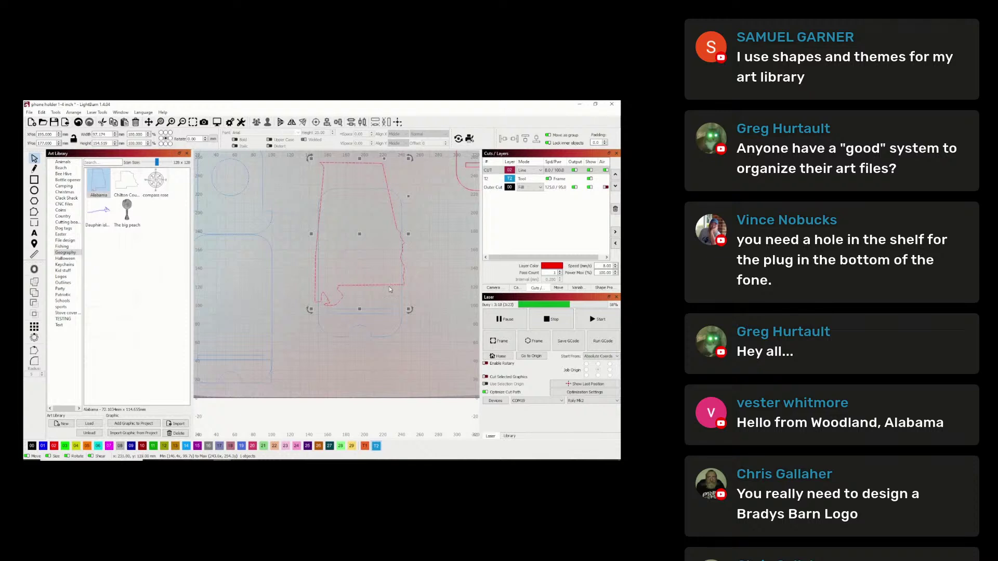
scroll(382, 262, down, 3)
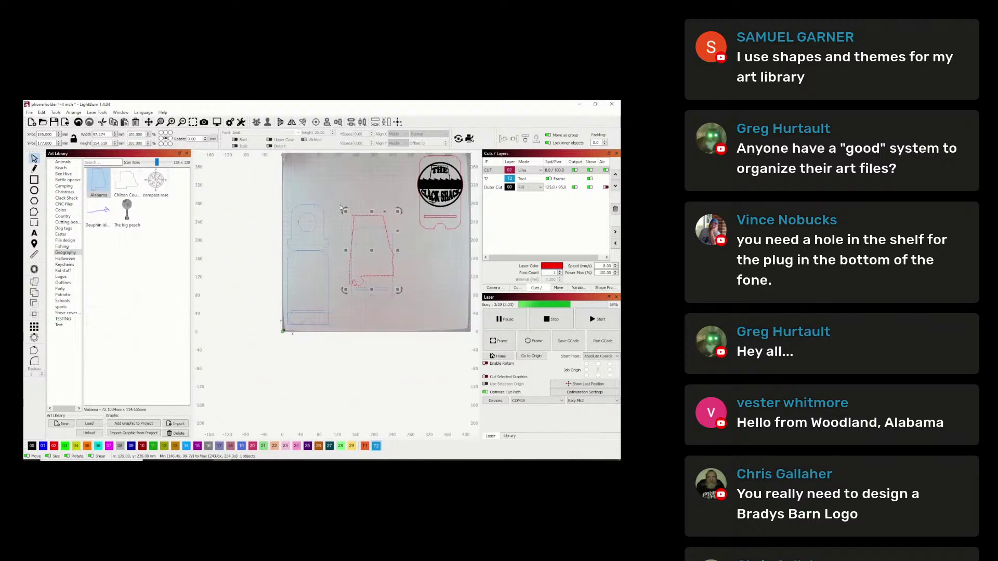
drag(345, 211, 365, 242)
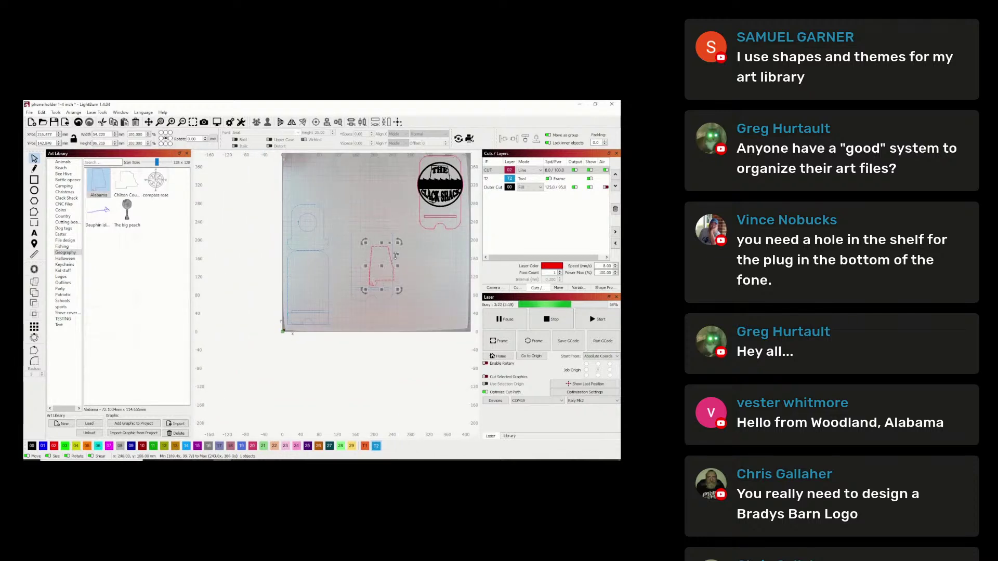
- Align the Alabama outline to the copied plate's vertical centerline with Align V-Center
shift+click(352, 220)
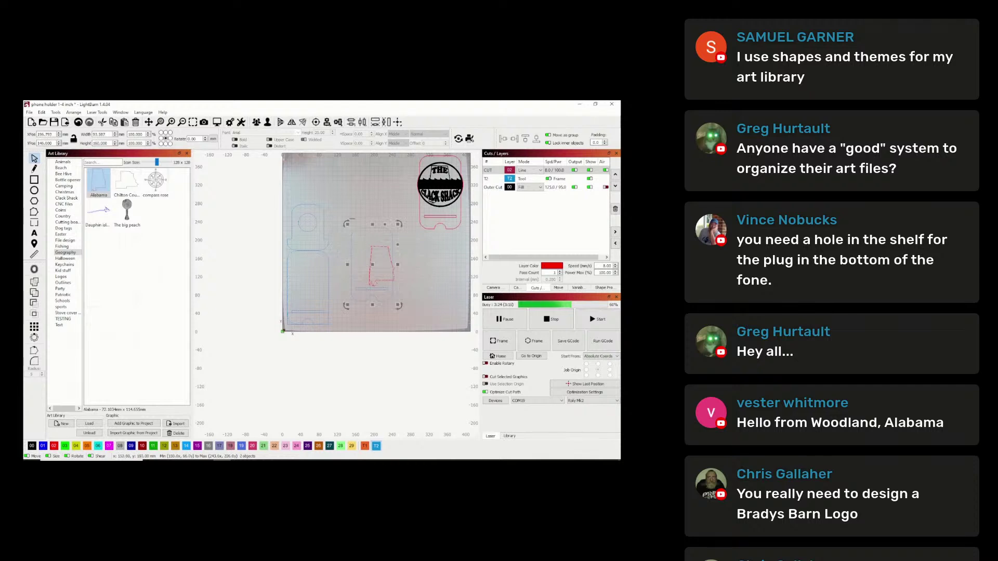
click(337, 122)
click(409, 237)
- Nudge the Alabama outline upward on the copied plate, away from the slot
click(383, 262)
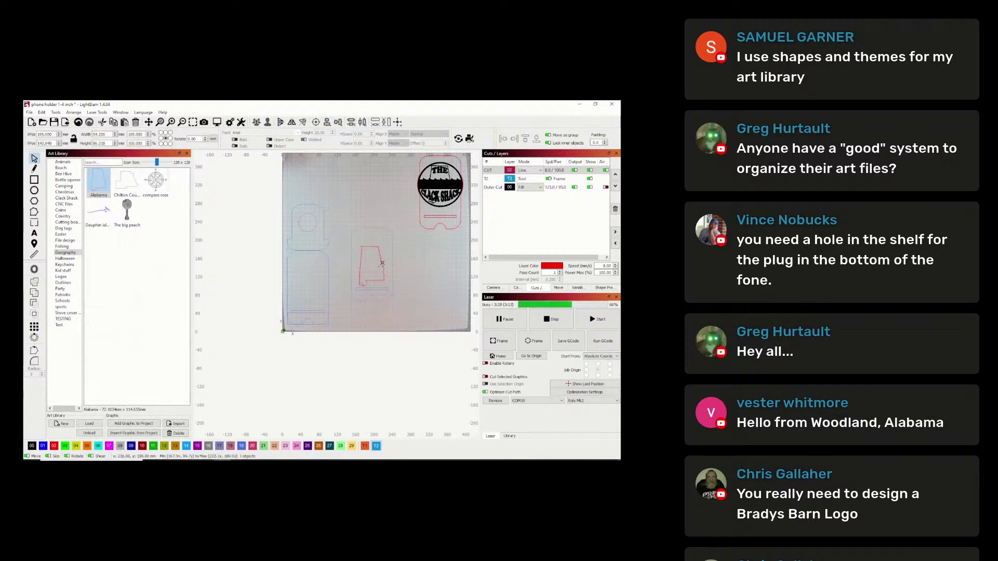
key(Up)
key(Up)
key(Up)
key(Up)
key(Up)
key(Up)
key(Up)
key(Up)
key(Up)
key(Up)
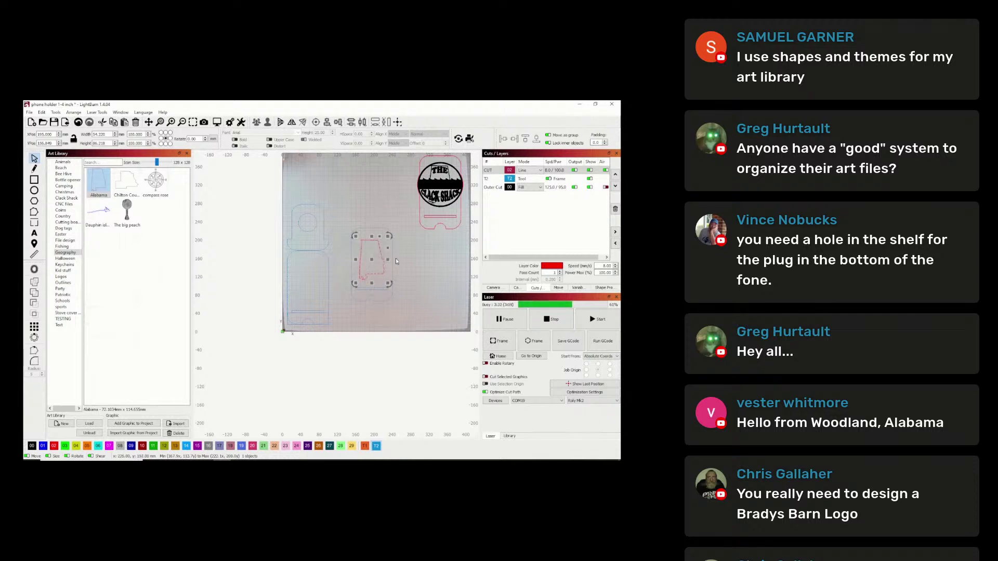
click(406, 257)
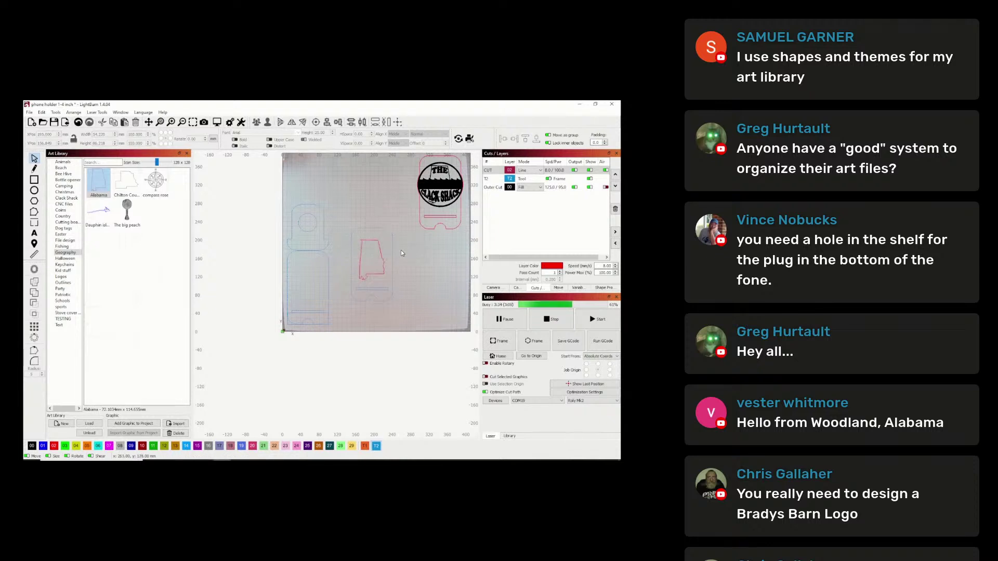
- Assign the copied plate and its Alabama outline to the red CUT layer and move them beside the Clack Shack logo plate
drag(347, 217, 429, 344)
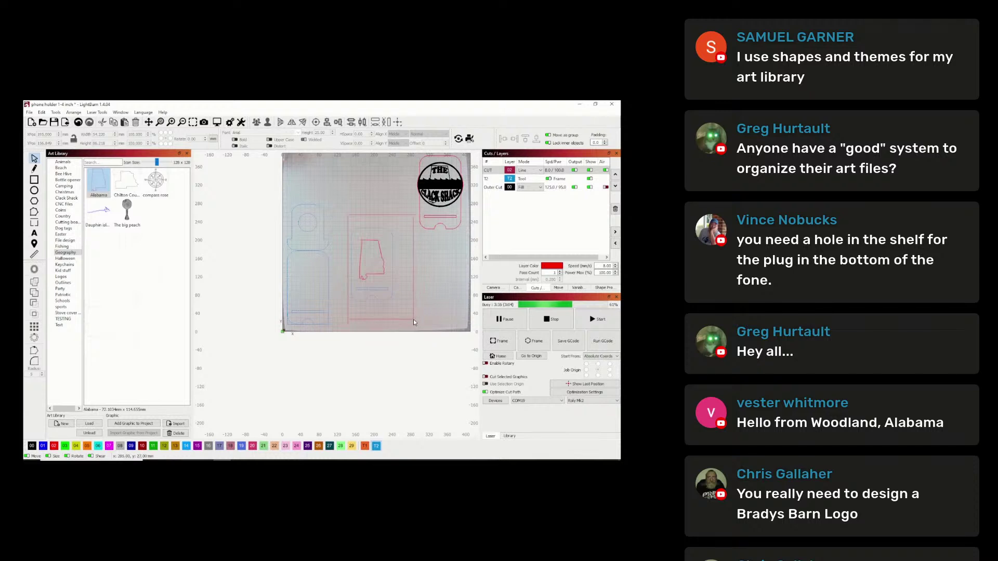
click(54, 446)
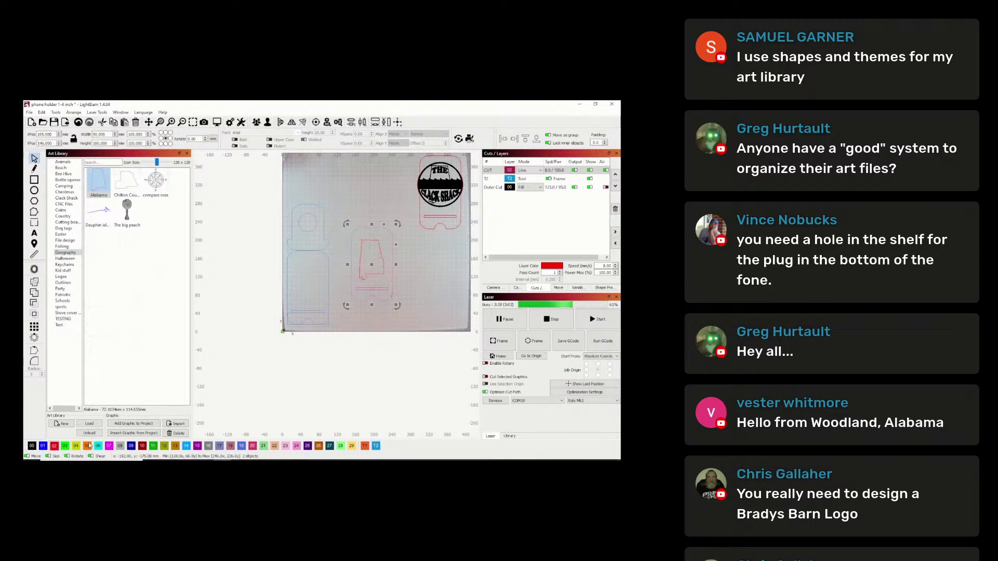
click(348, 214)
drag(348, 214, 426, 343)
drag(375, 266, 391, 192)
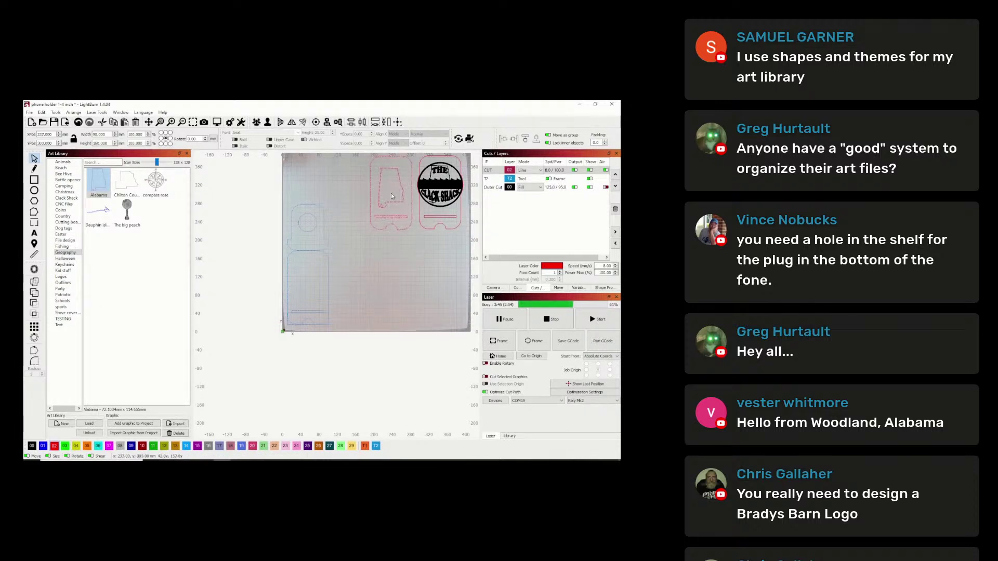
click(389, 279)
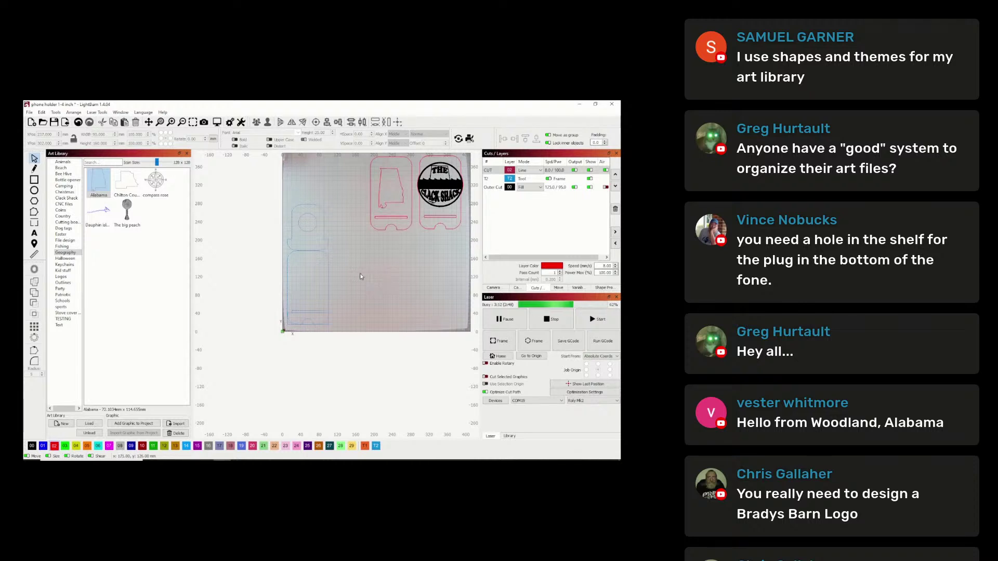
- Browse the Animals category of the art library
click(62, 162)
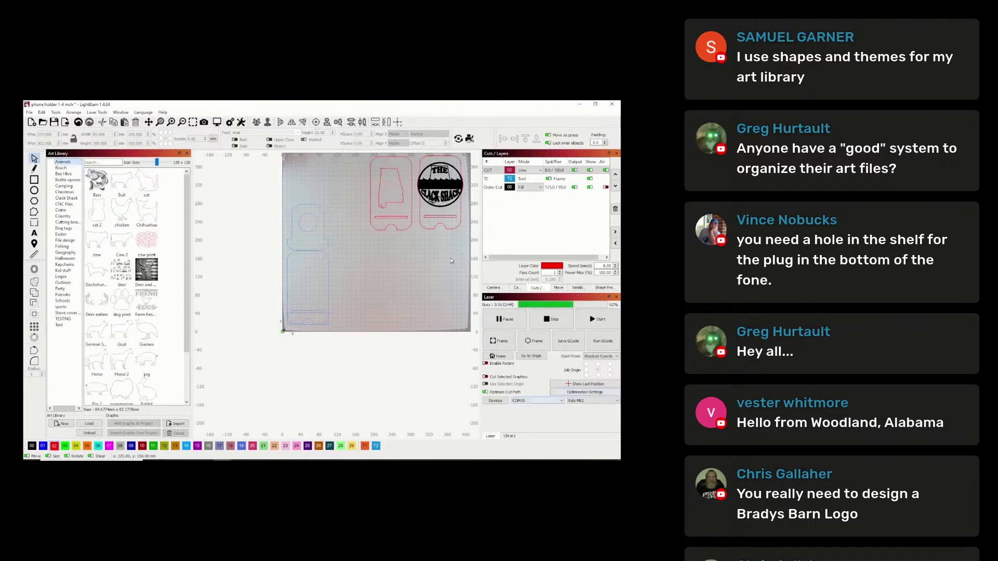
- Create a material library entry from the CUT layer named 4.8 mm sanded white, with thickness 4.8 mm and description Lowe's plywood
click(509, 436)
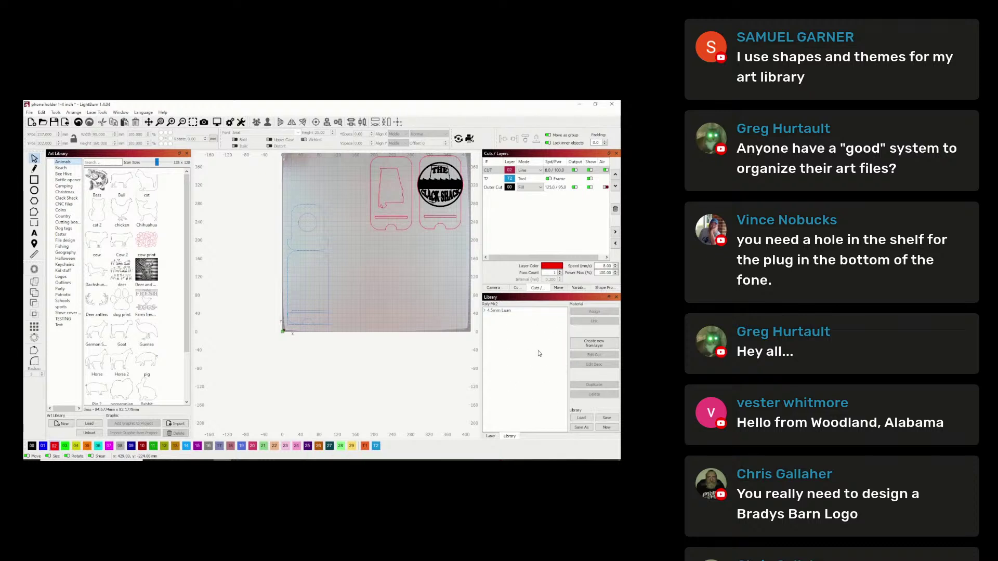
click(492, 437)
click(510, 437)
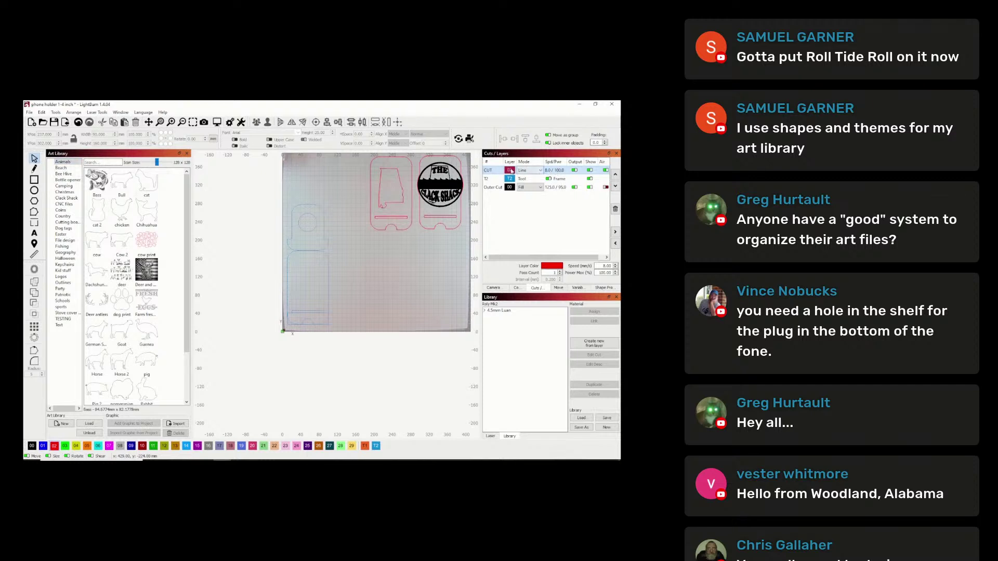
click(593, 345)
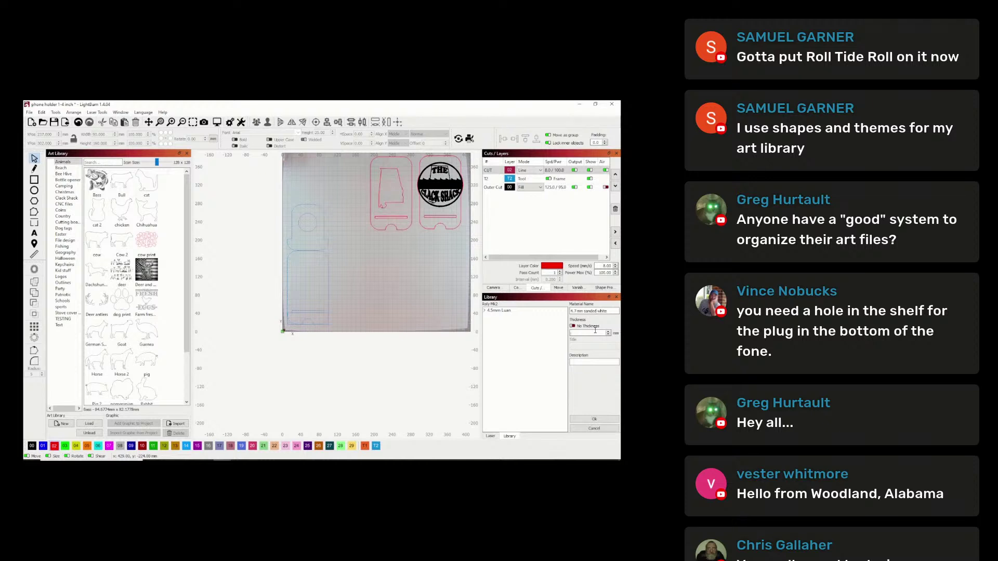
text(.8)
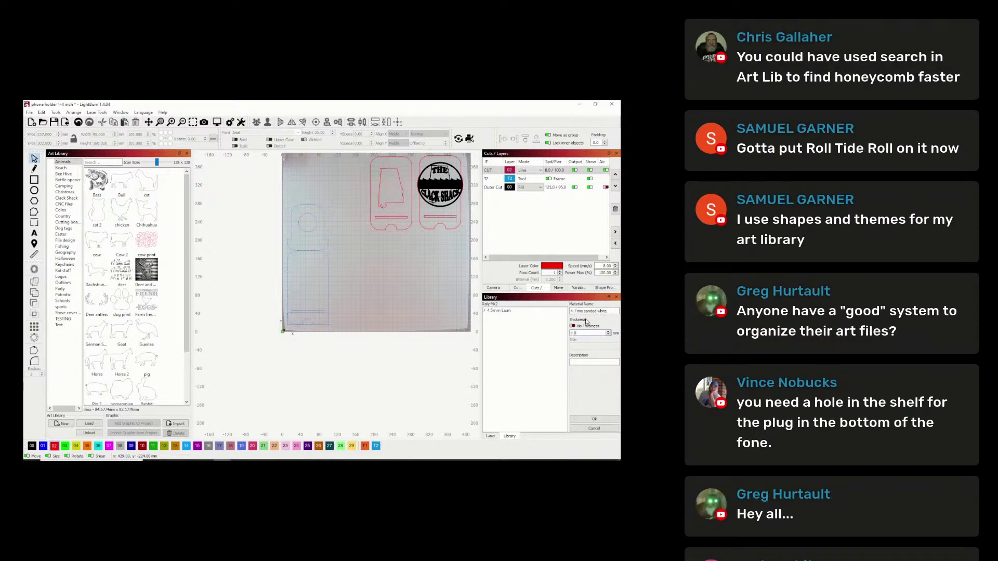
key(BackSpace)
text(8)
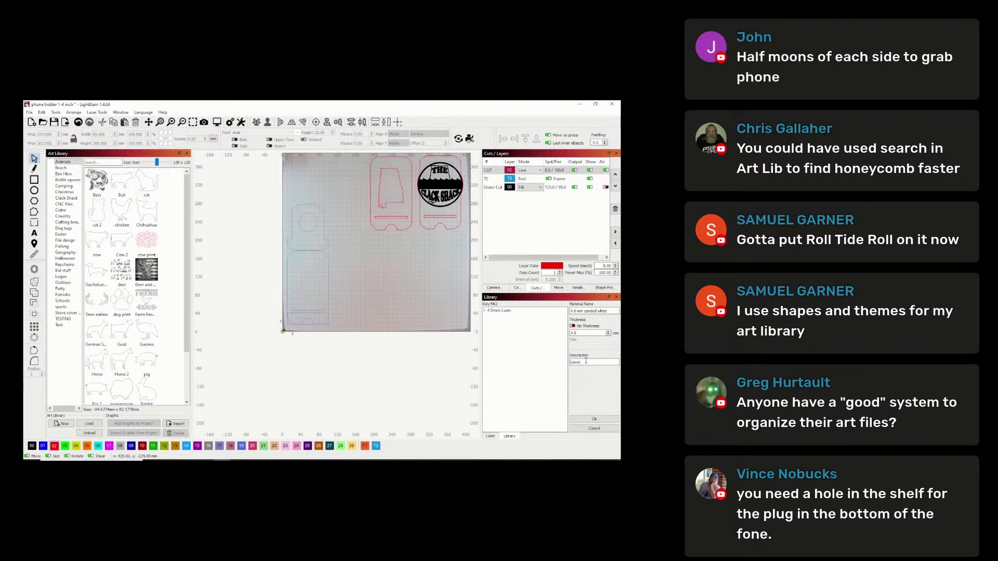
text(plywood)
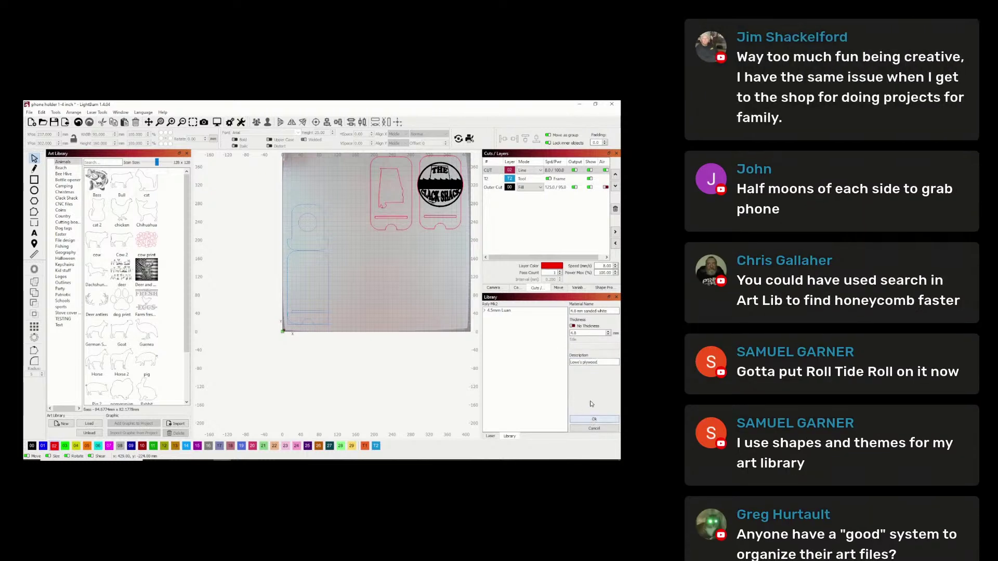
click(594, 419)
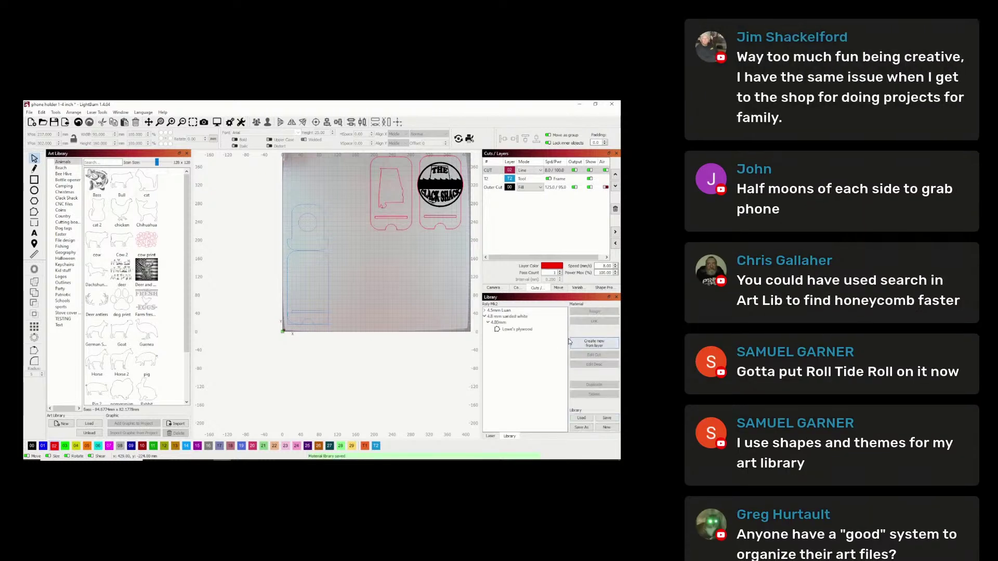
- Create a 4.8 mm sanded white library entry from the black Outer Cut fill layer, with thickness 4.8 mm and description Engrave
click(512, 317)
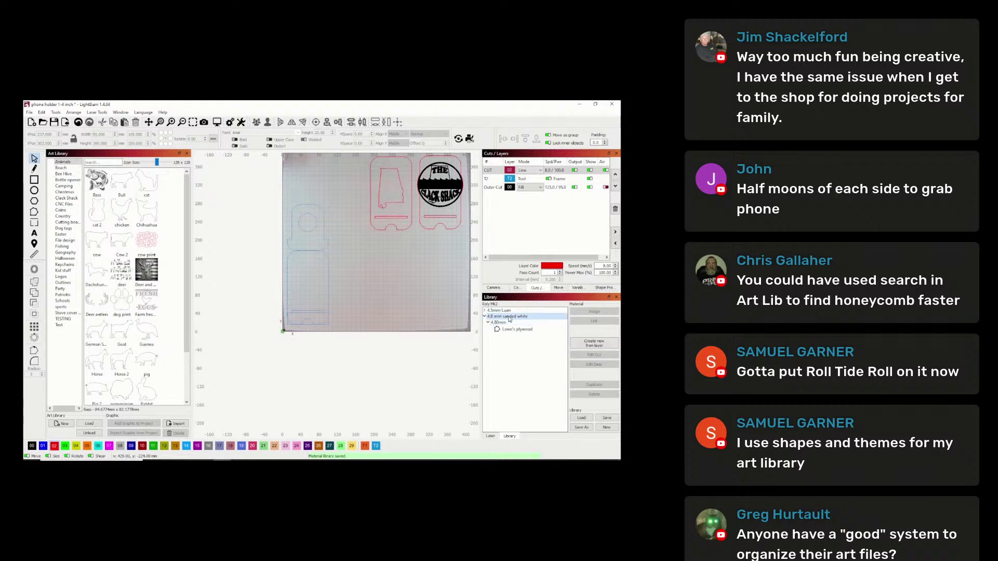
click(559, 187)
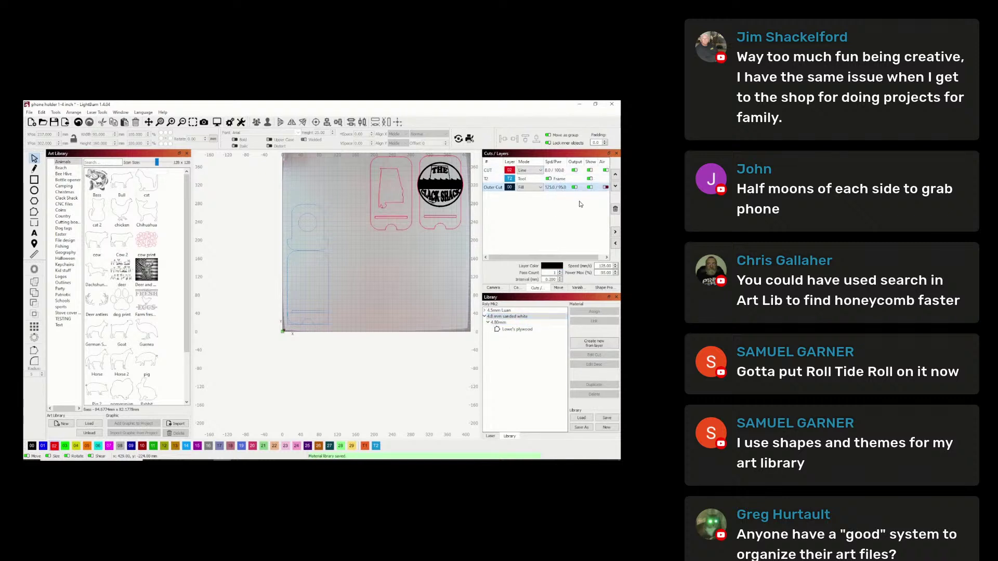
click(595, 344)
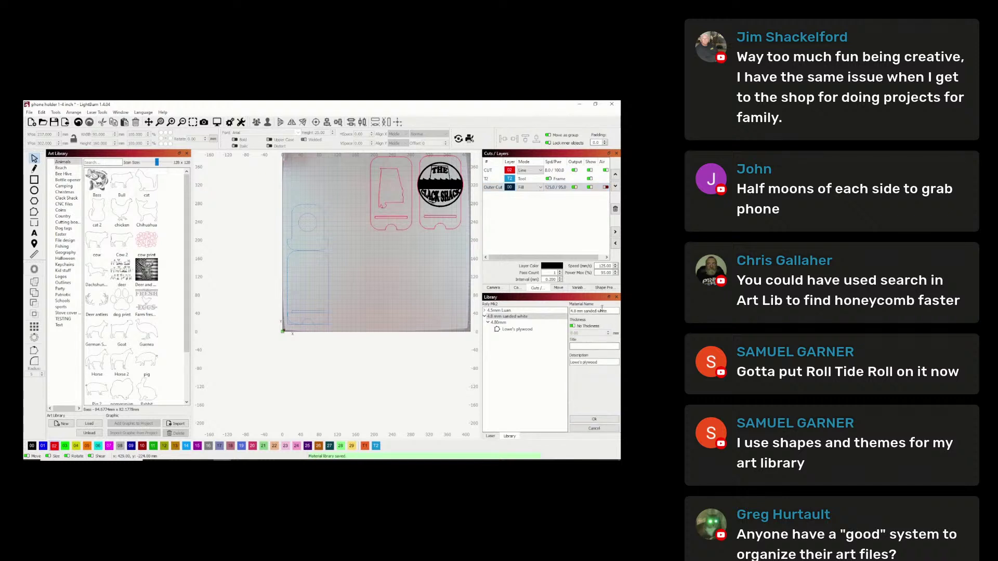
click(577, 326)
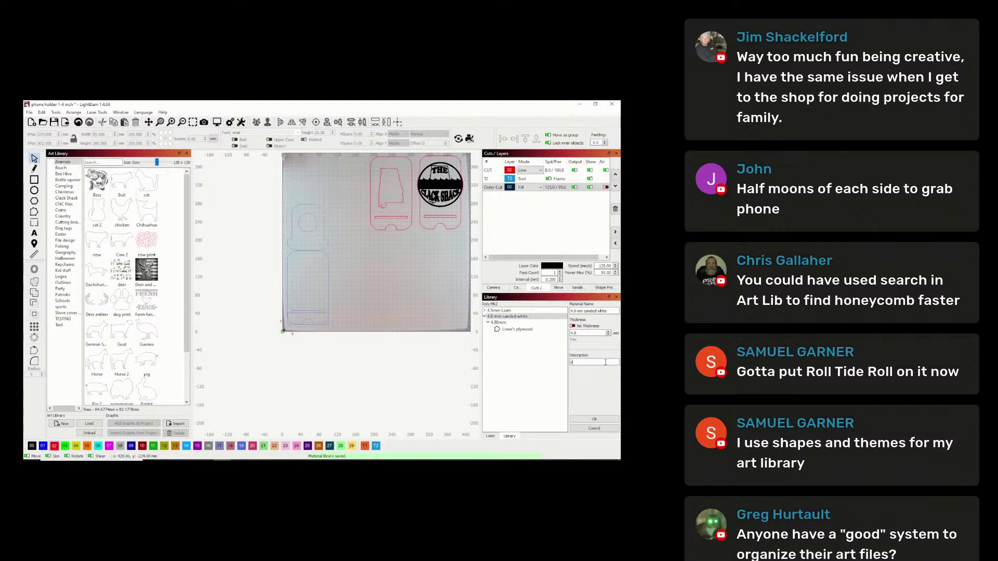
text(ngl)
click(597, 419)
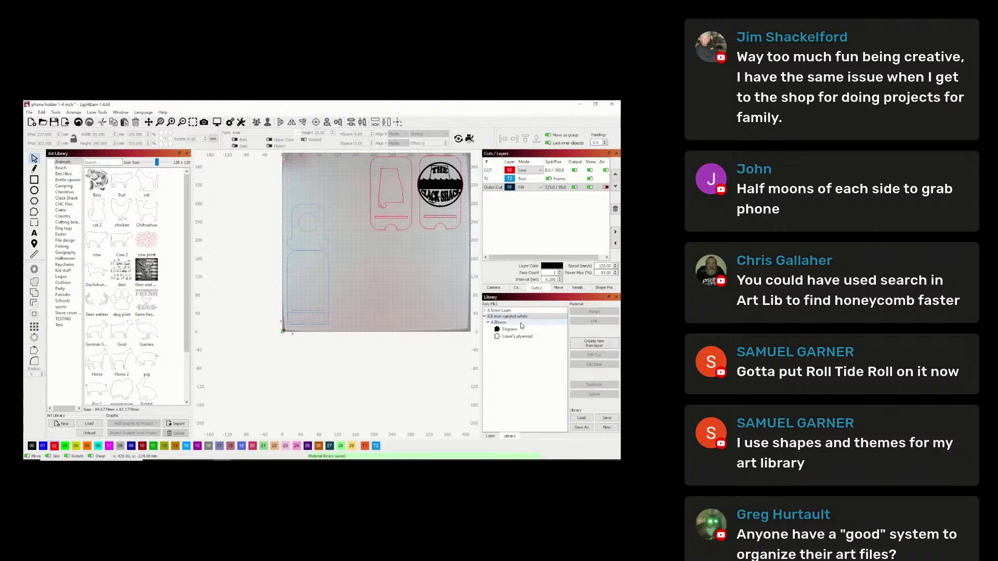
- Change the description of the Lowe's plywood entry under 4.8 mm sanded white to CUT
click(511, 338)
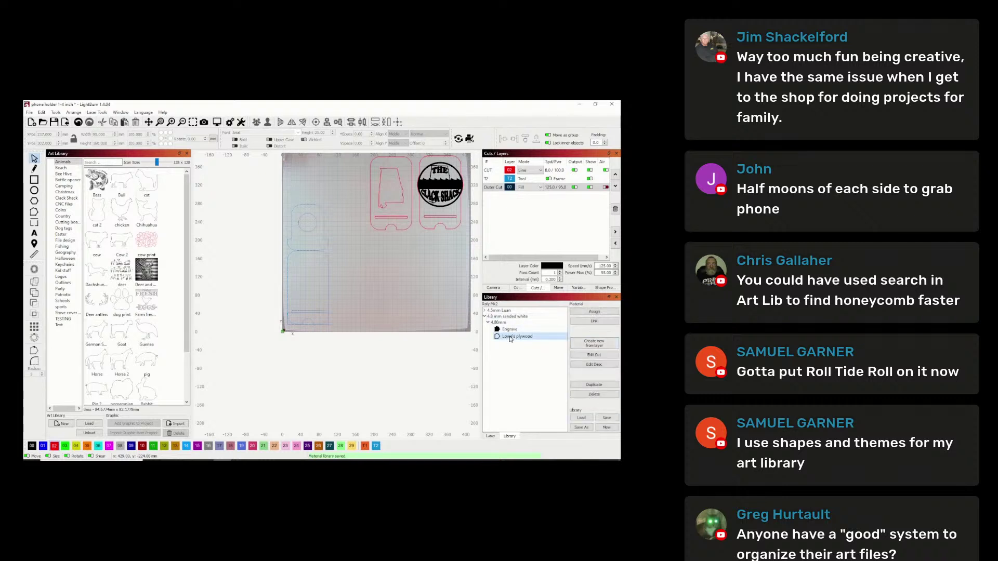
click(594, 356)
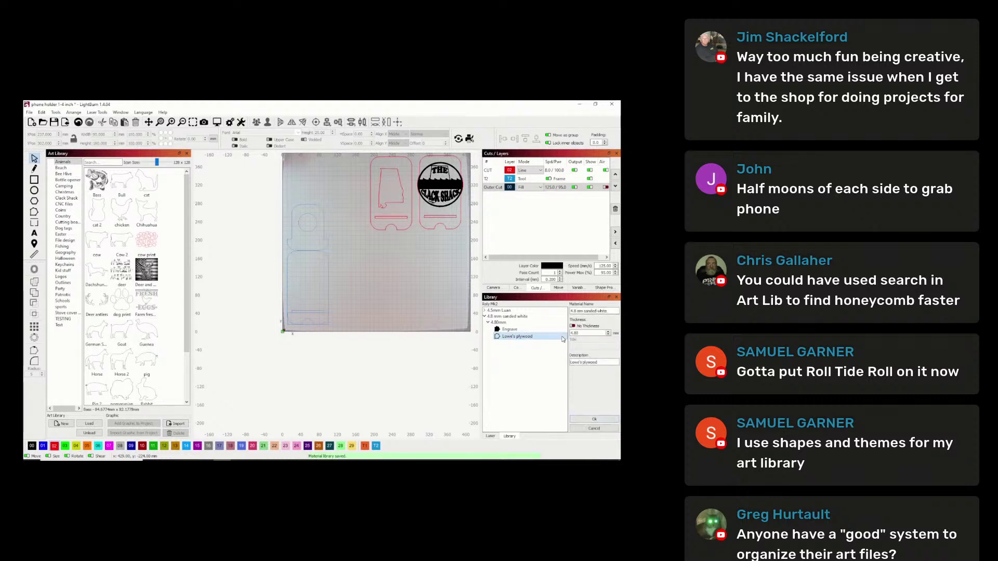
drag(602, 362, 550, 361)
text(cUT)
click(596, 419)
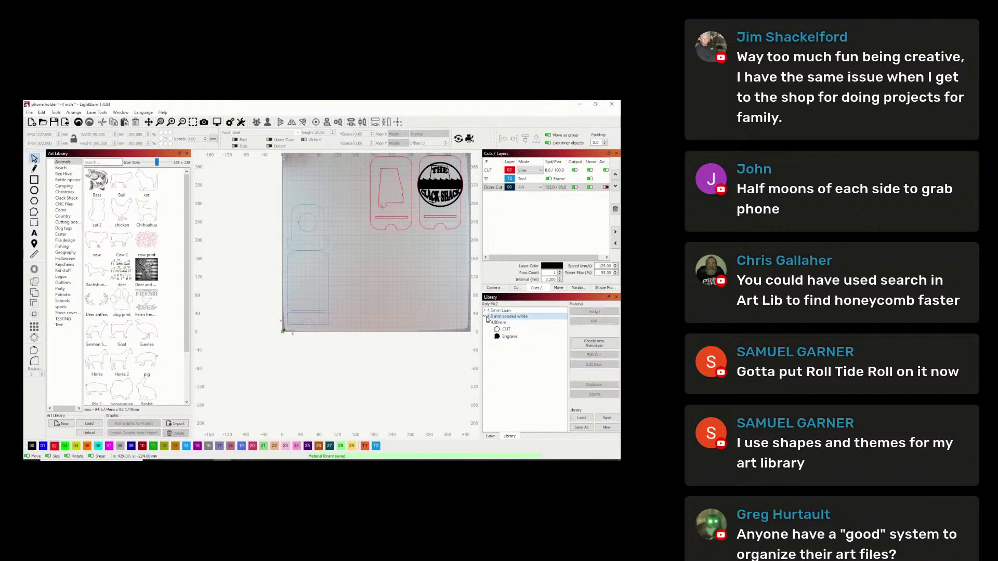
click(498, 324)
click(489, 324)
double_click(507, 317)
click(485, 317)
click(488, 322)
click(514, 330)
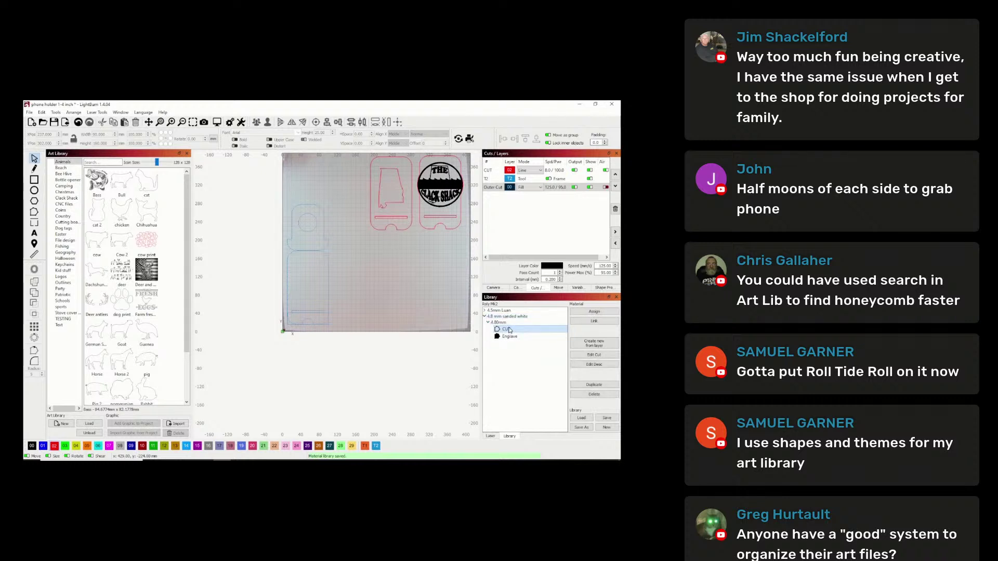
click(324, 228)
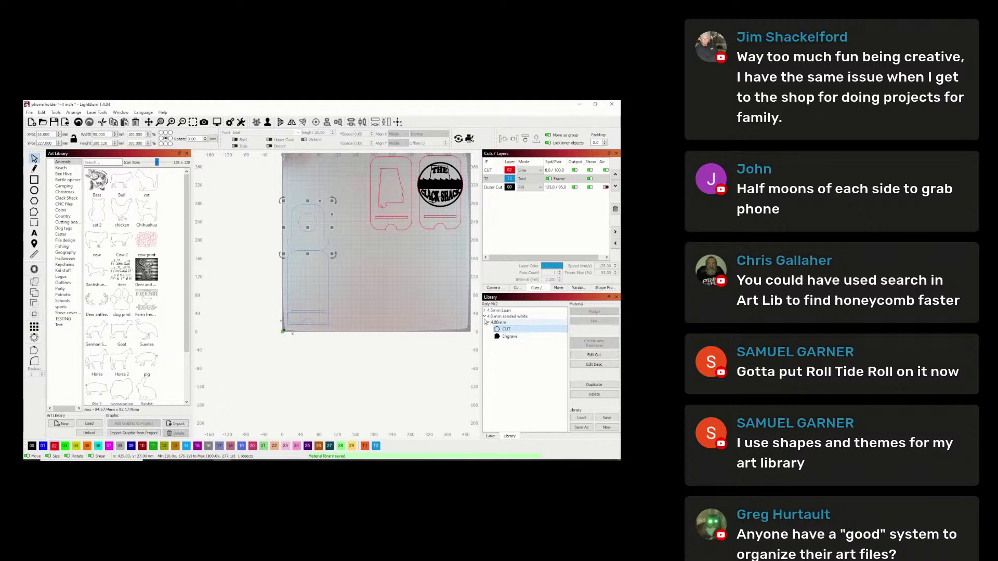
click(399, 320)
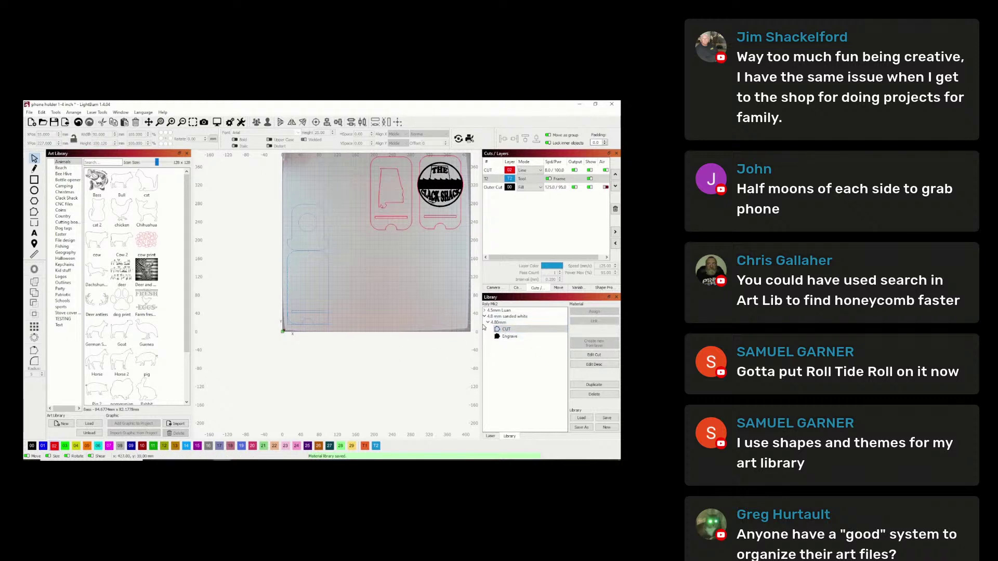
click(323, 221)
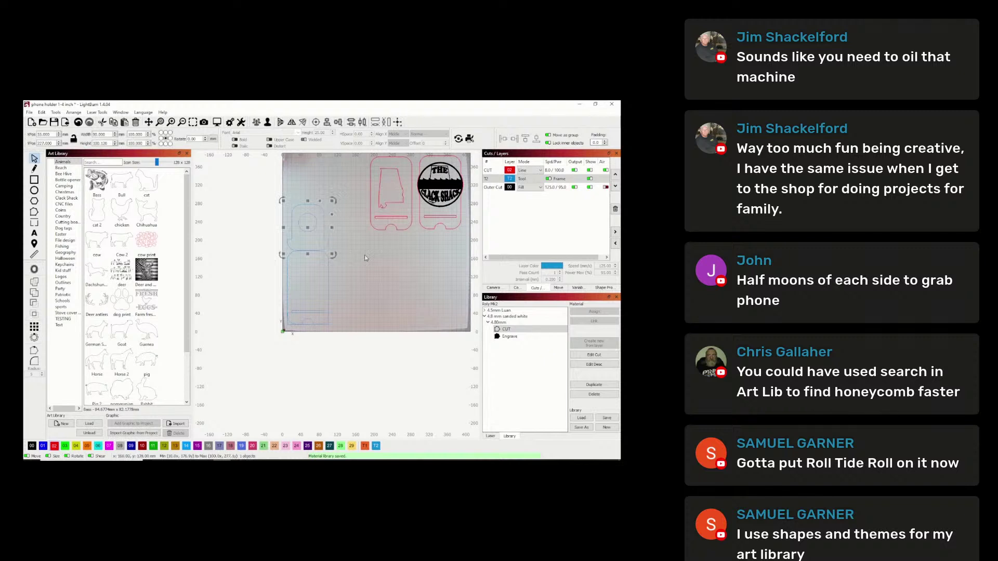
- Collapse the 4.8 mm sanded white material and save the material library
click(505, 329)
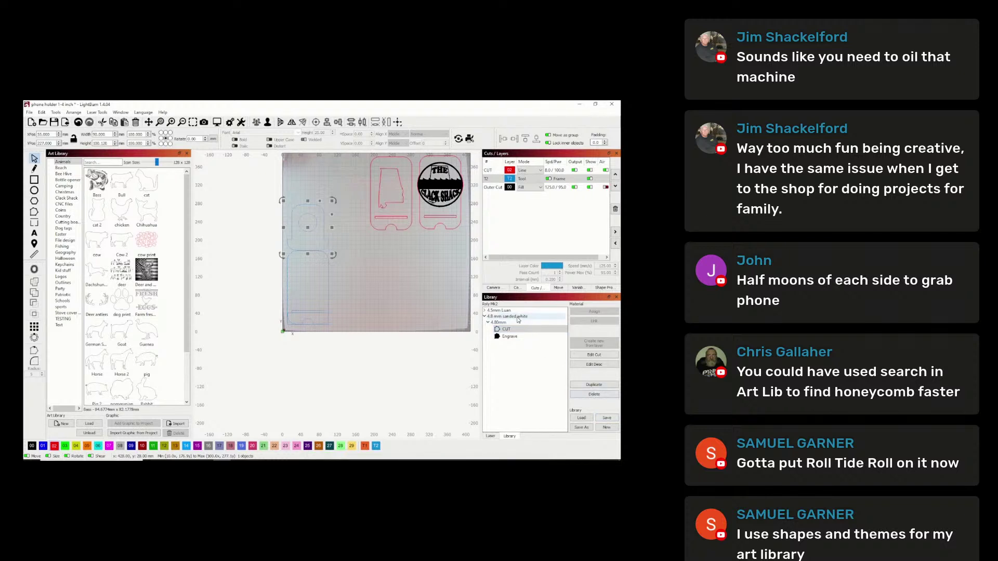
click(485, 317)
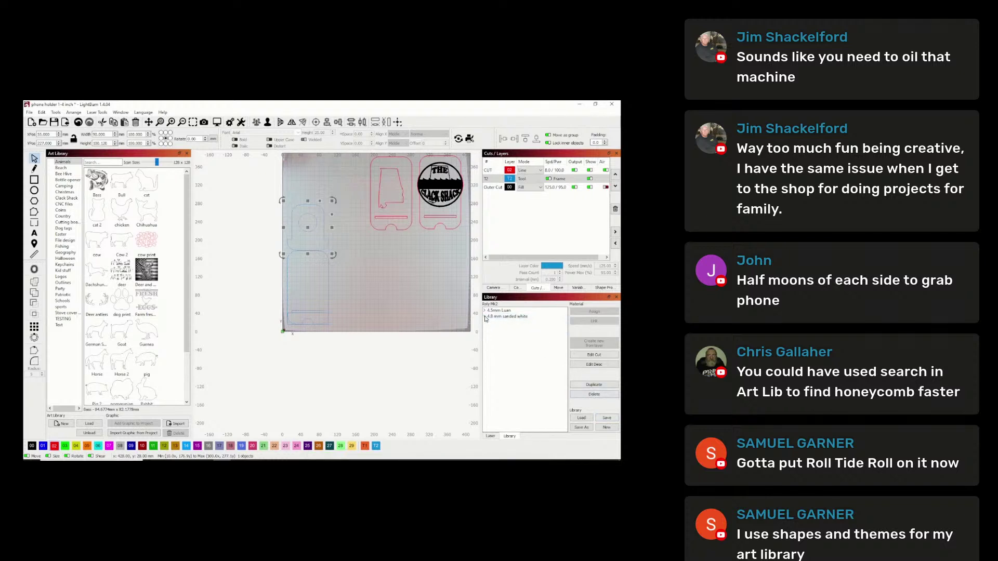
click(609, 419)
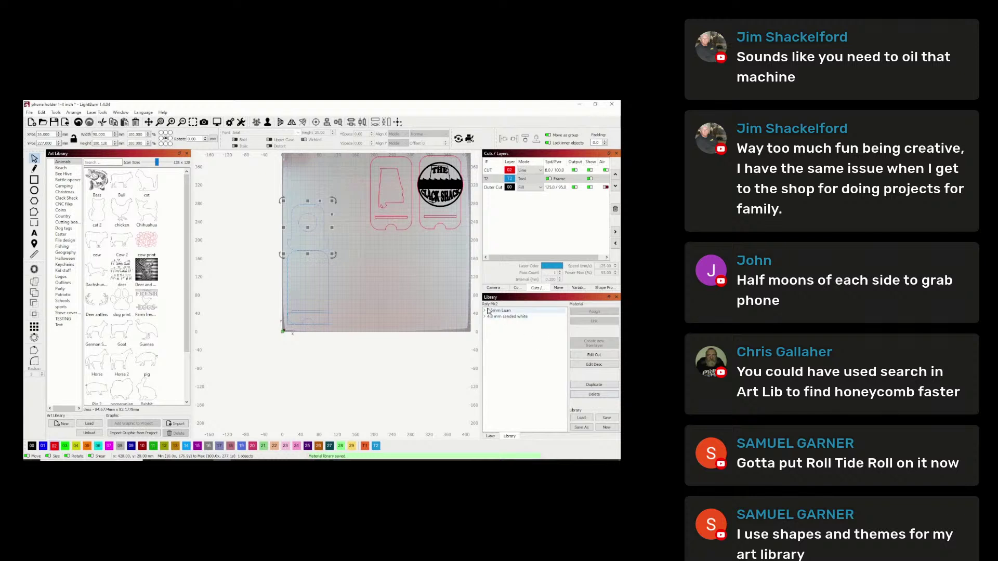
- Put the blue piece with the round hole on layer 28 and assign it the CUT settings of 4.8 mm sanded white
click(357, 258)
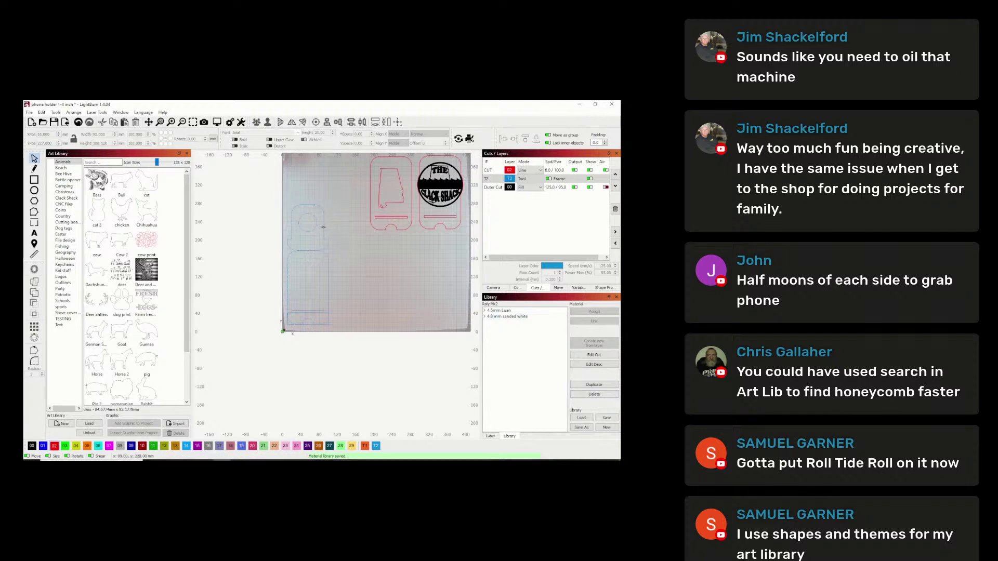
click(370, 197)
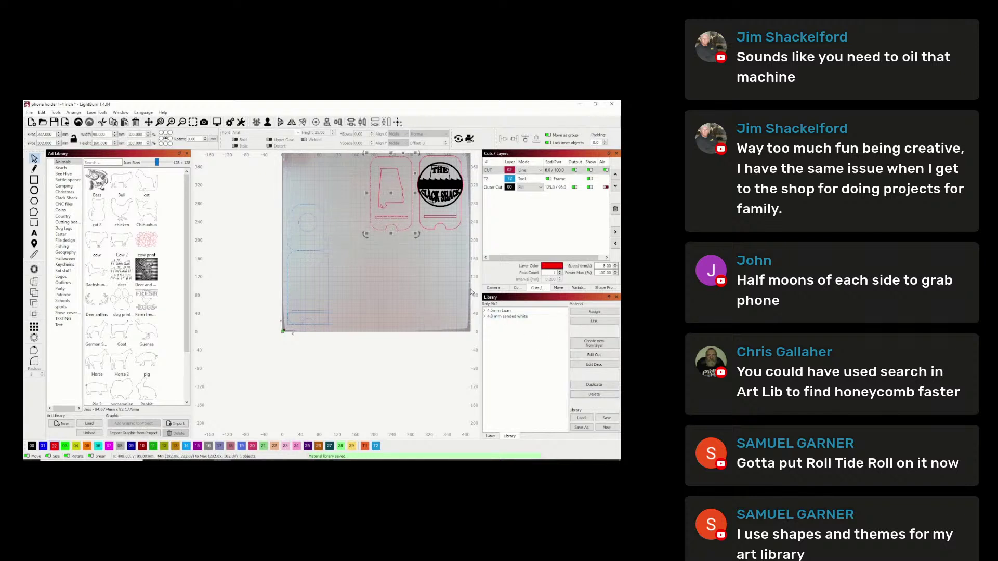
double_click(496, 315)
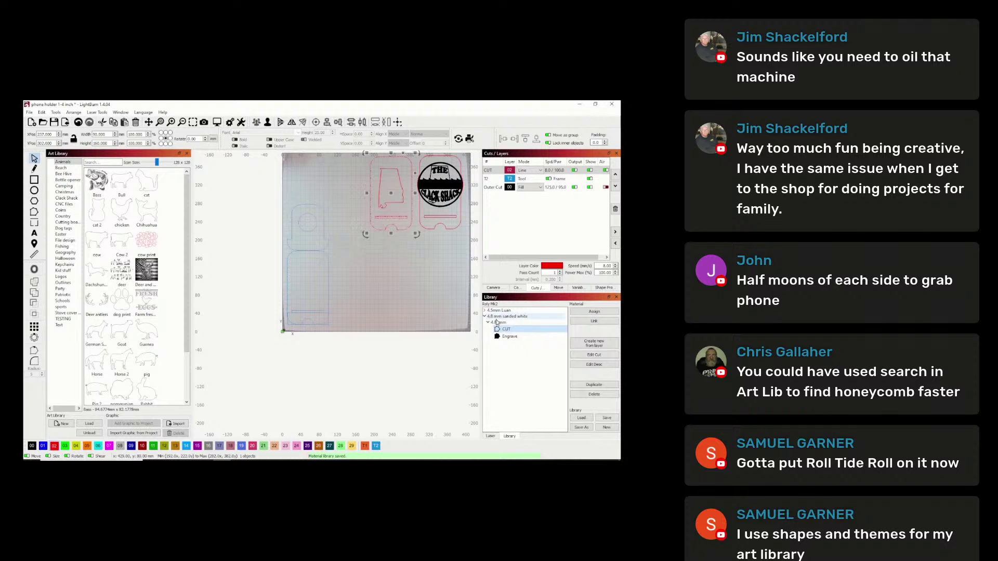
click(594, 320)
click(329, 229)
click(507, 329)
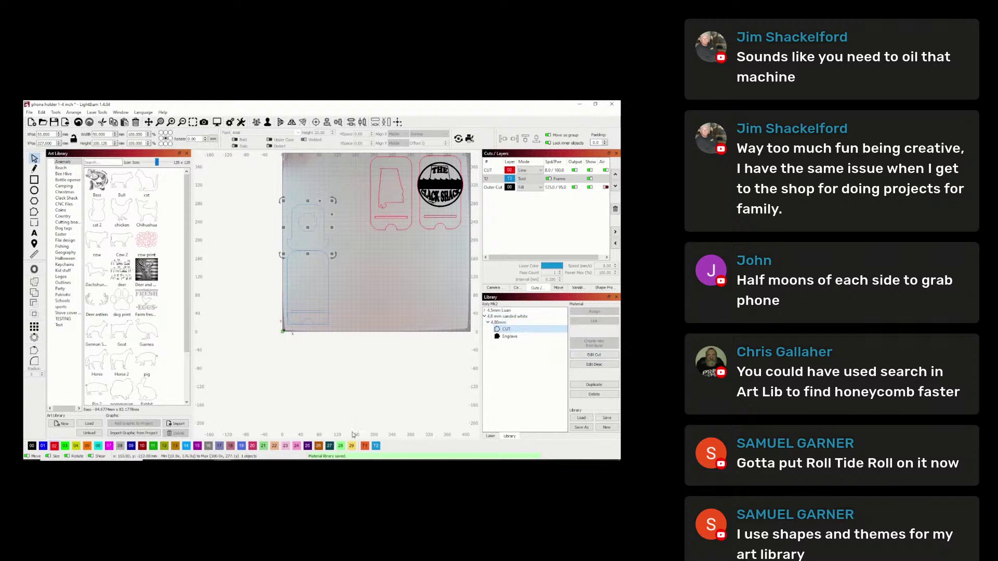
click(340, 446)
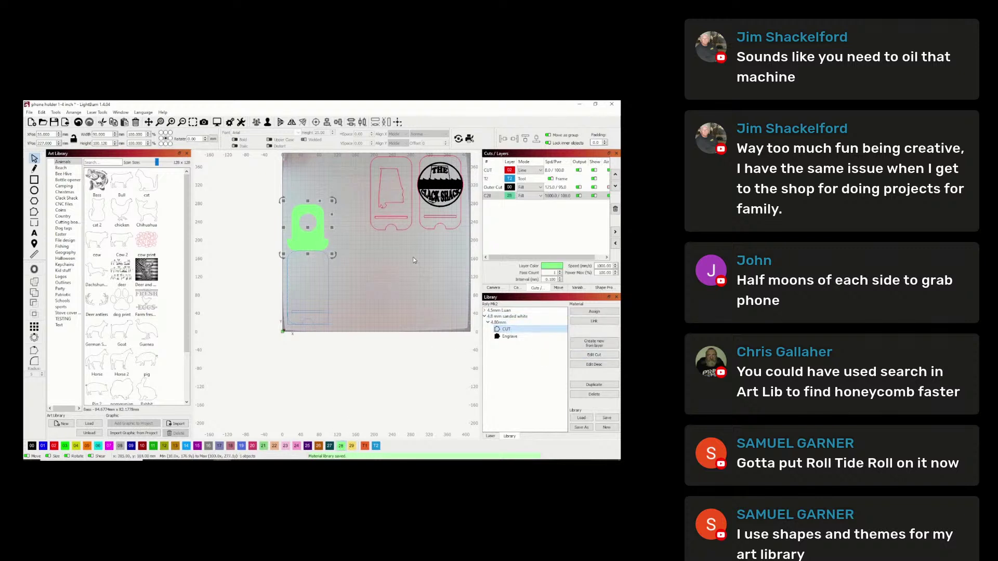
click(323, 220)
click(505, 329)
click(594, 312)
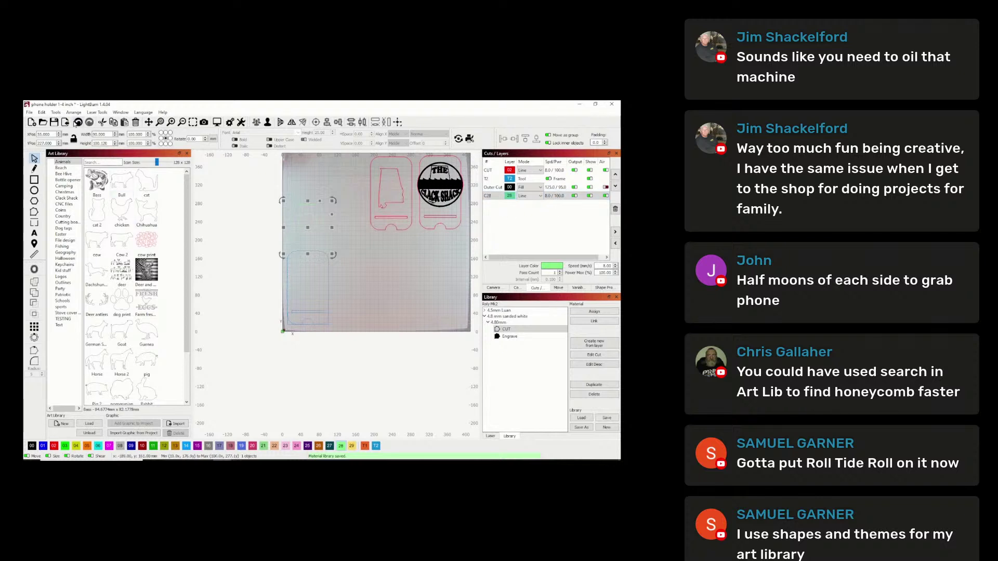
- Undo the material assignment and the layer 28 change on the piece with the round hole
click(78, 123)
click(78, 123)
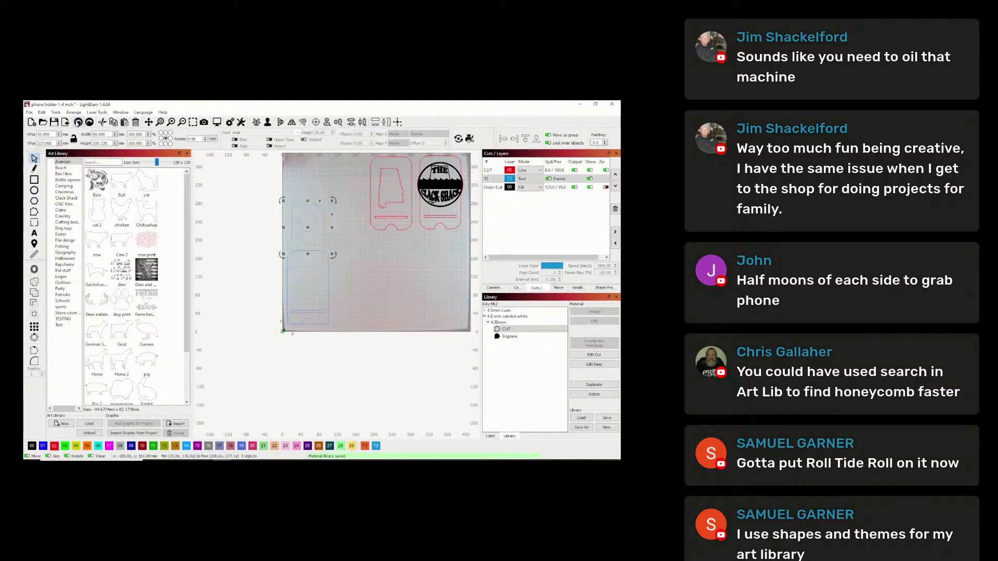
click(384, 270)
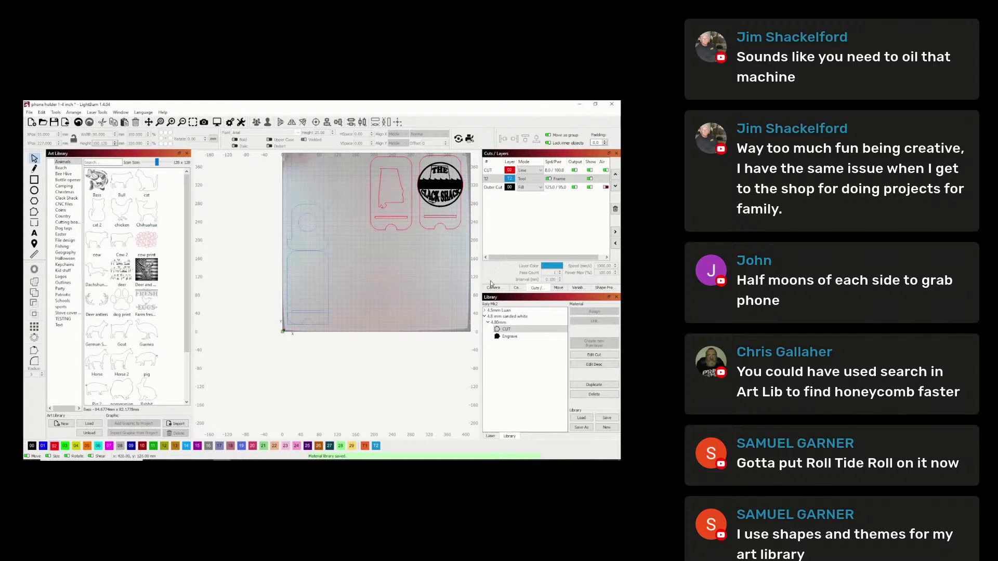
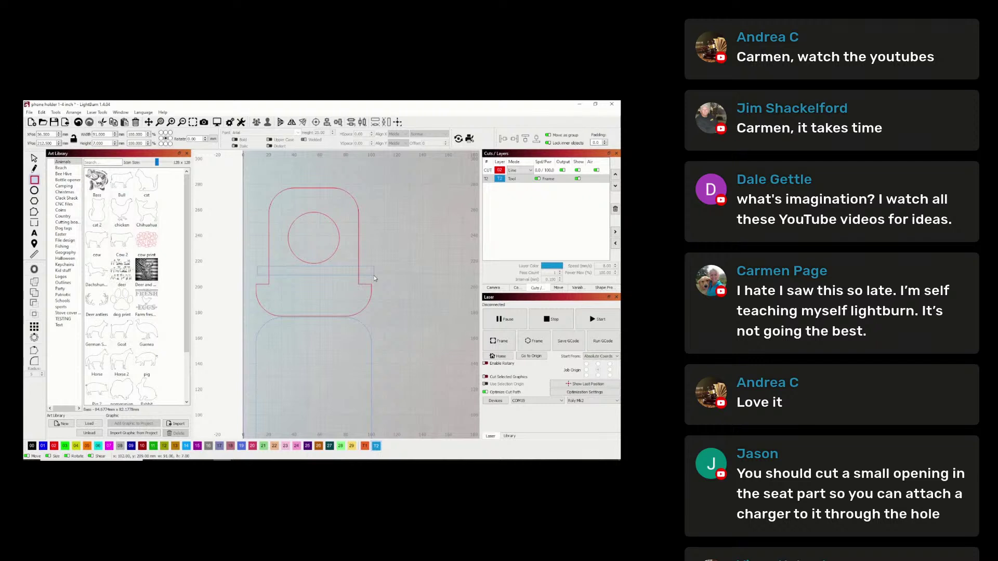
- Set the height of the thin rectangle across the piece with the round hole to 4.8 mm
double_click(107, 145)
text(4.8)
key(Return)
click(34, 158)
scroll(277, 249, up, 2)
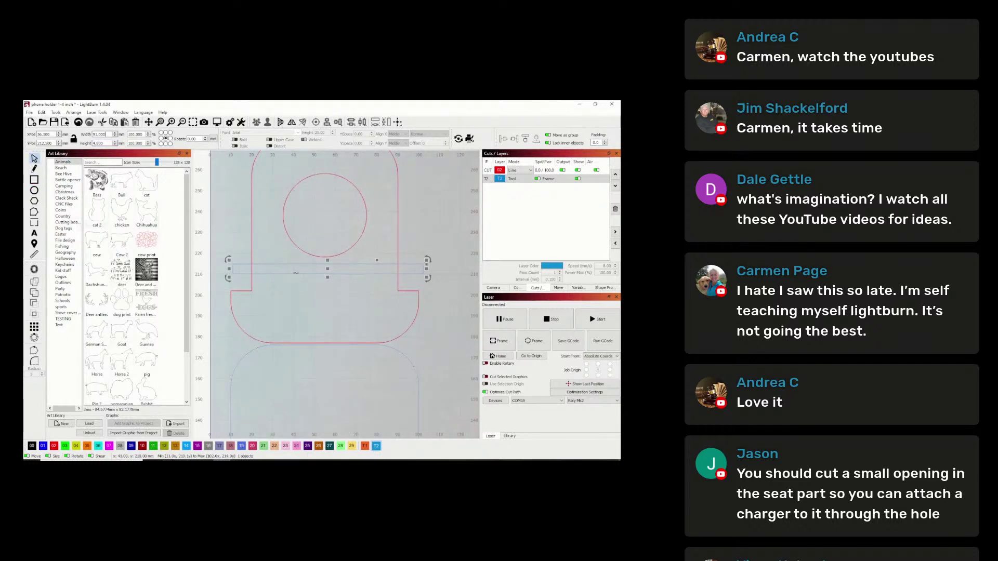
- Nudge the thin rectangle down onto the shoulder line and sideways until its right end meets the base's right edge
key(Down)
key(Down)
key(Down)
key(Down)
key(Down)
key(Down)
key(Down)
key(Down)
key(Down)
key(Down)
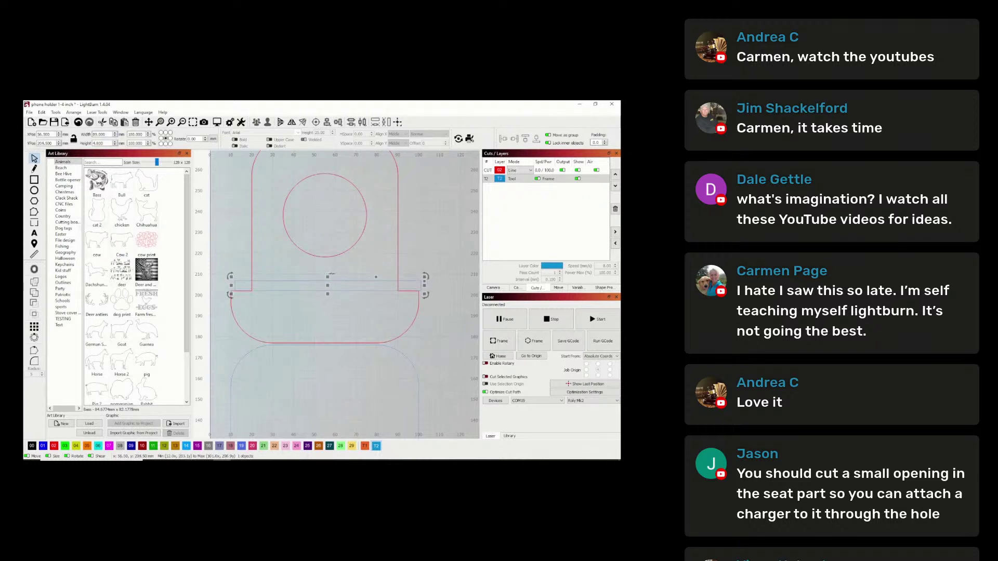
key(Left)
key(Left)
key(Right)
key(Escape)
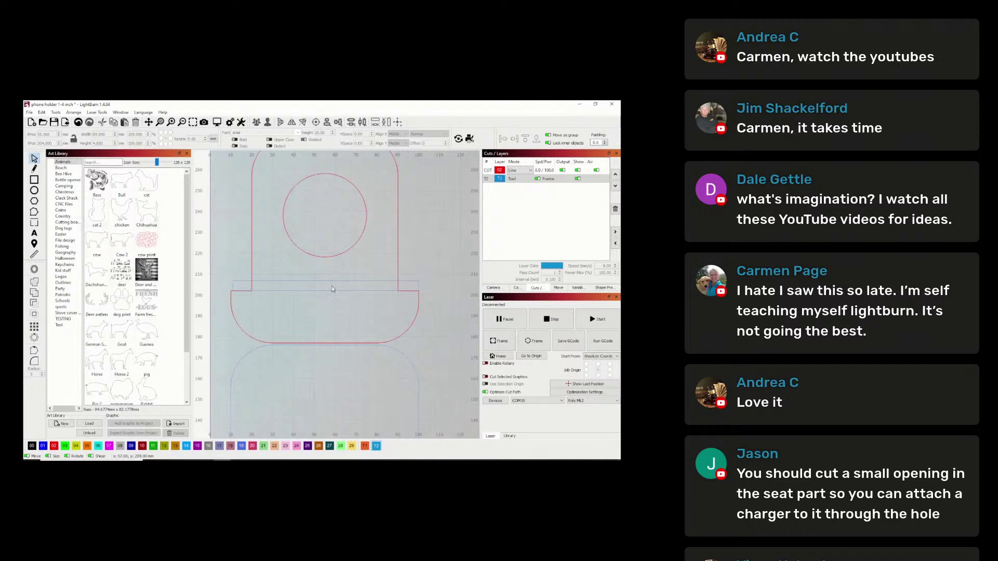
- Stretch the thin rectangle's left end outward to the base's left edge, making it about 90 mm wide
click(231, 285)
drag(227, 285, 226, 286)
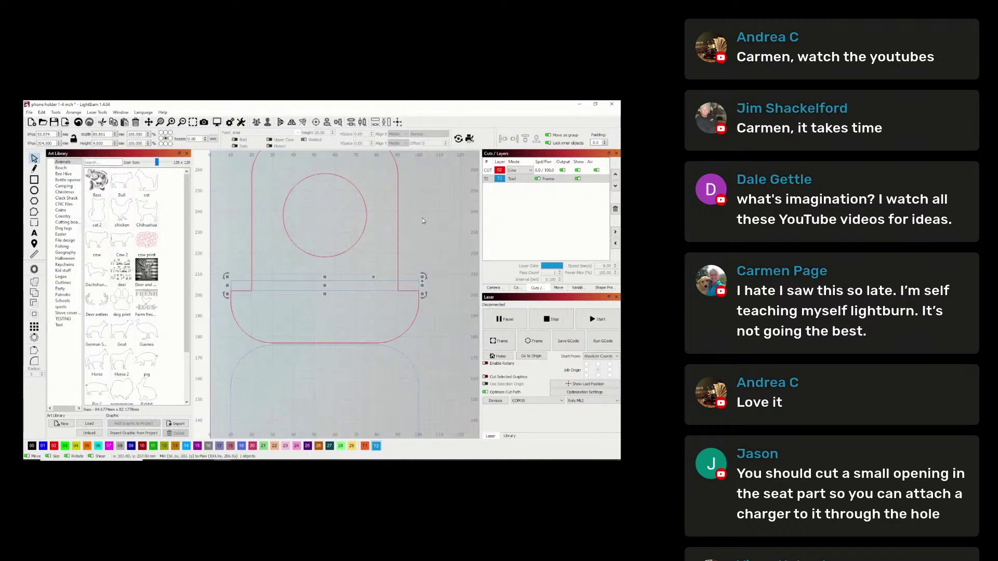
key(Escape)
click(394, 290)
click(435, 241)
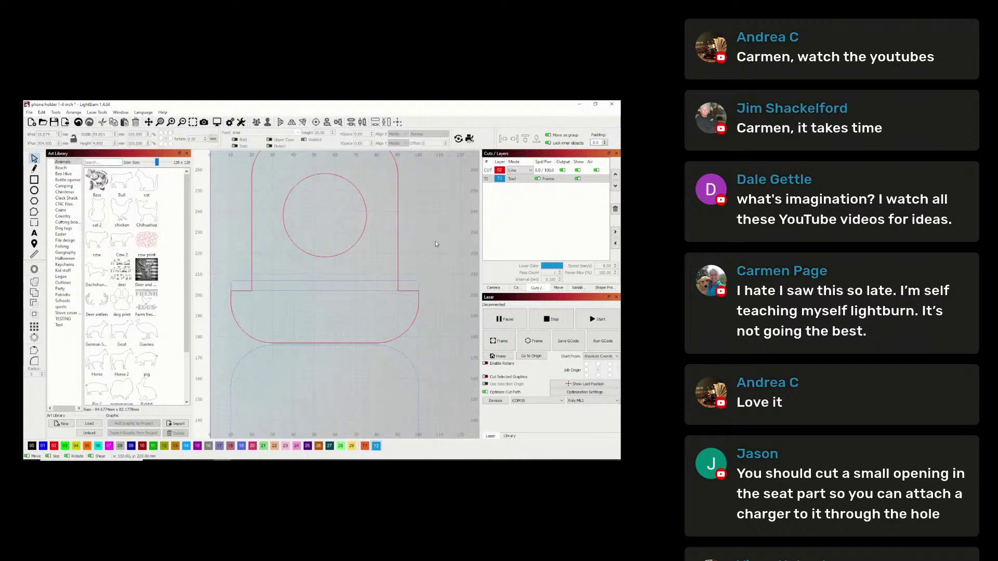
- Draw an ellipse beside the piece with the round hole and set its width and height to 25 mm
click(34, 190)
drag(431, 226, 465, 271)
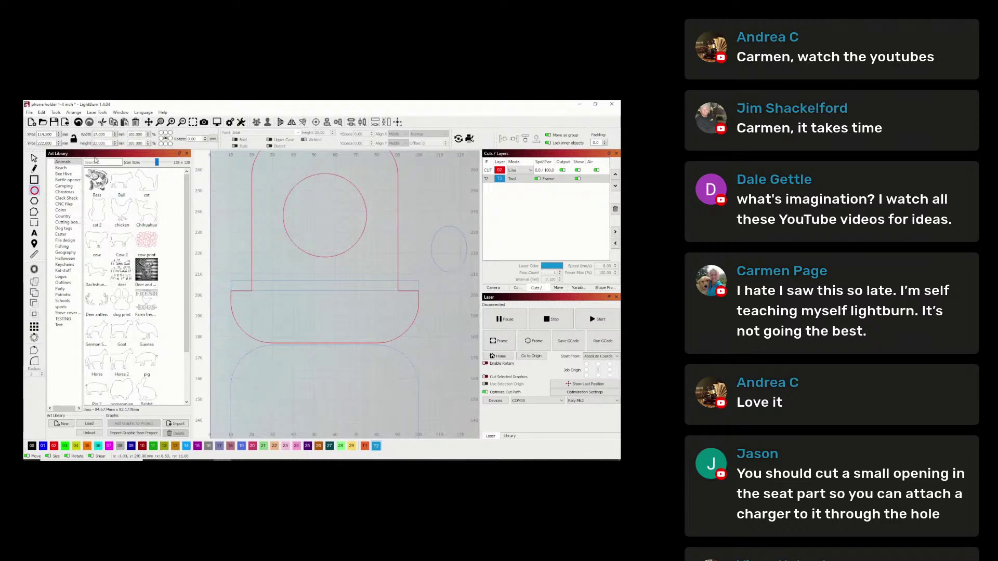
click(38, 159)
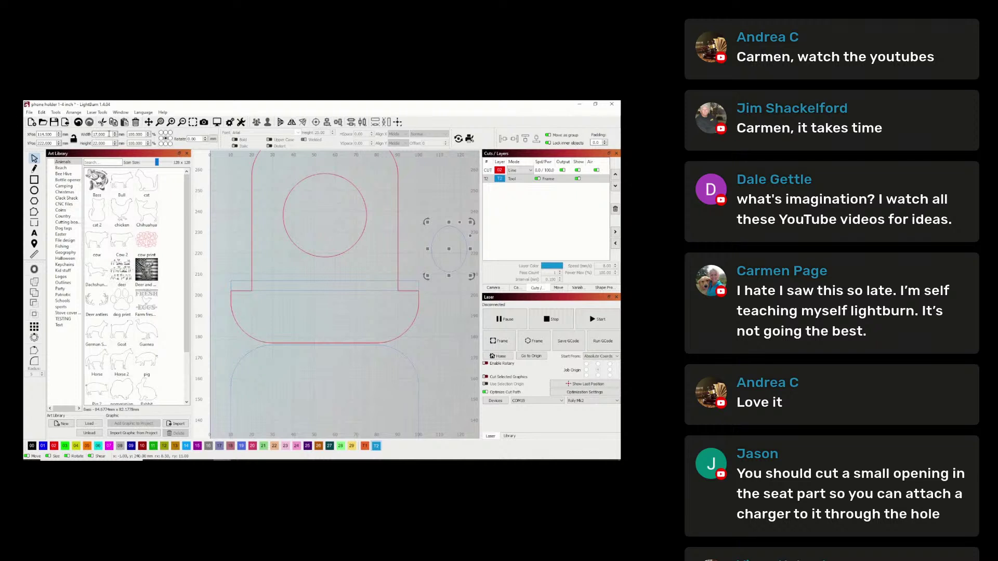
drag(110, 134, 92, 134)
text(25)
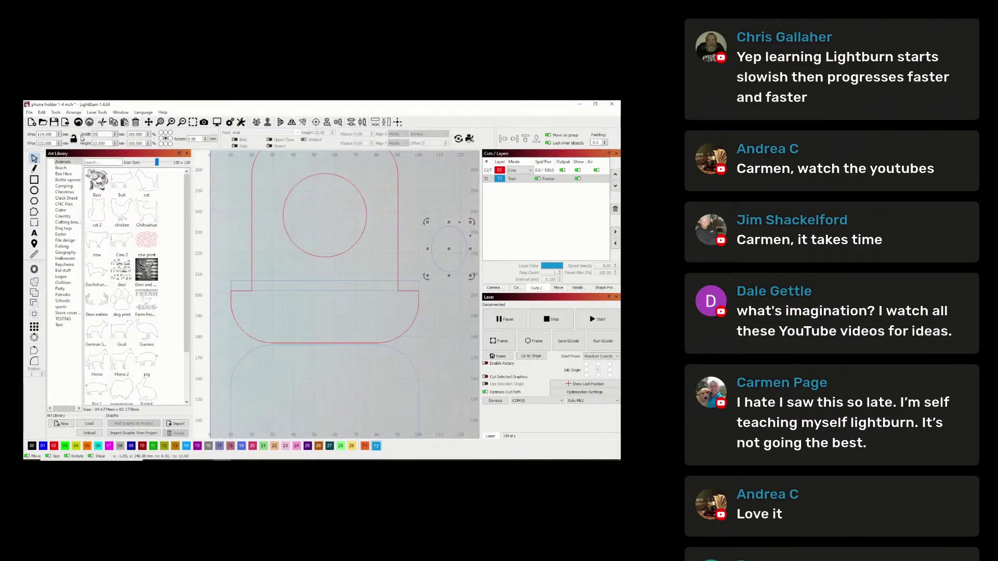
key(Tab)
text(2)
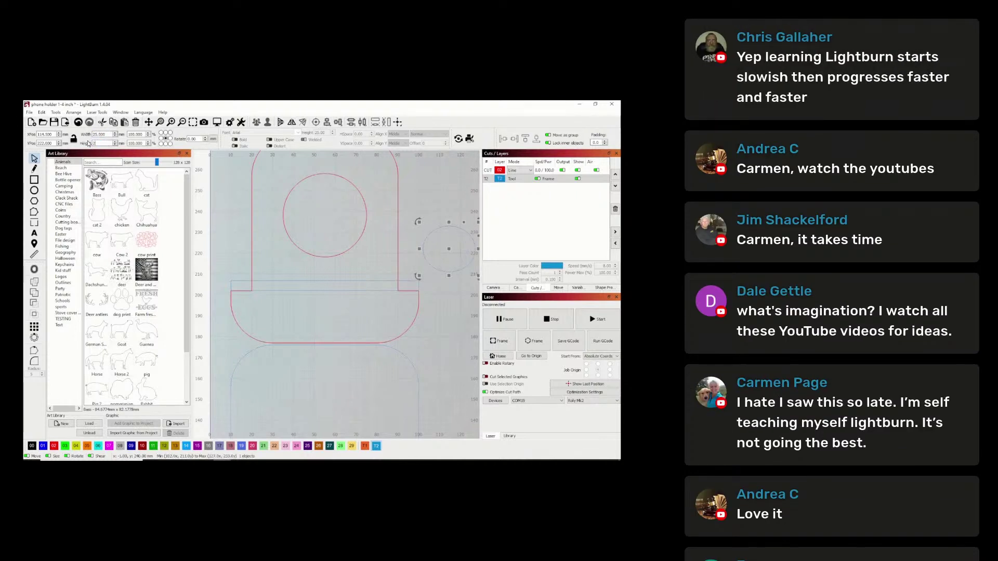
text(5)
key(Return)
- Assign the 25 mm circle to the red CUT layer and move it onto the shoulder line below the large hole
click(55, 446)
drag(447, 252, 324, 284)
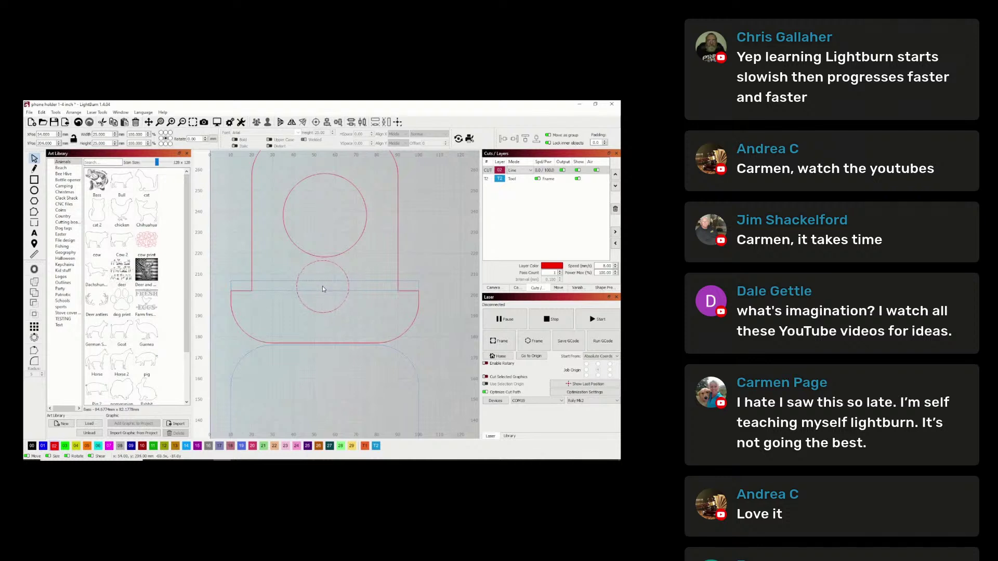
click(323, 284)
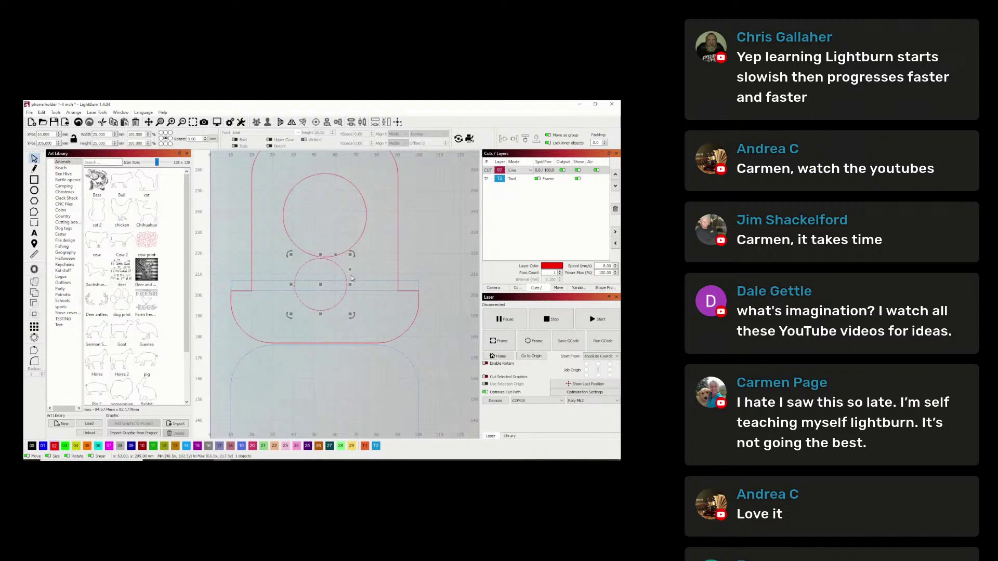
- Centre the 25 mm circle horizontally on the outline of the piece with the large round hole
shift+click(398, 242)
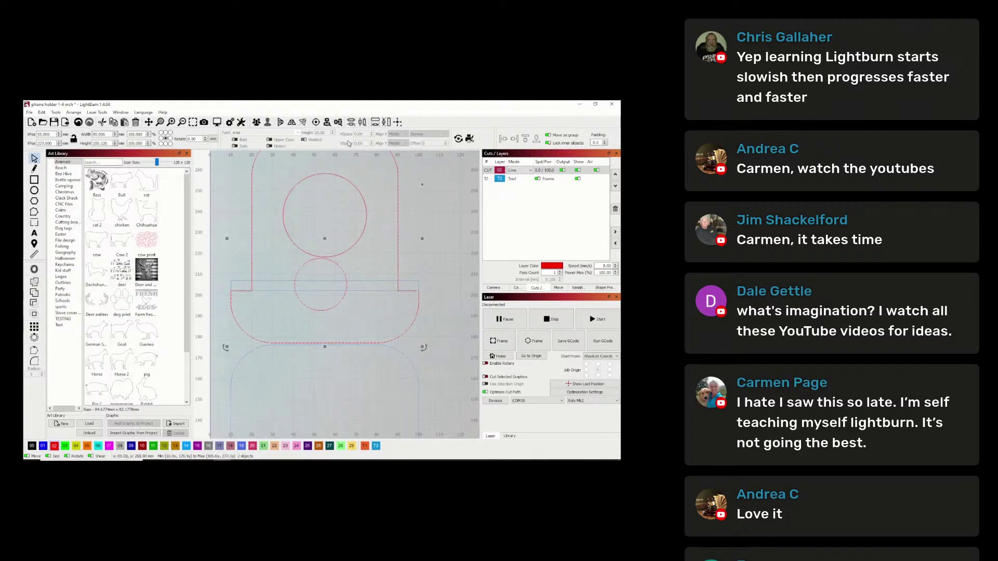
click(327, 122)
click(355, 136)
click(447, 228)
- Align the 25 mm circle's centre vertically with the thin rectangle on the shoulder line
click(342, 264)
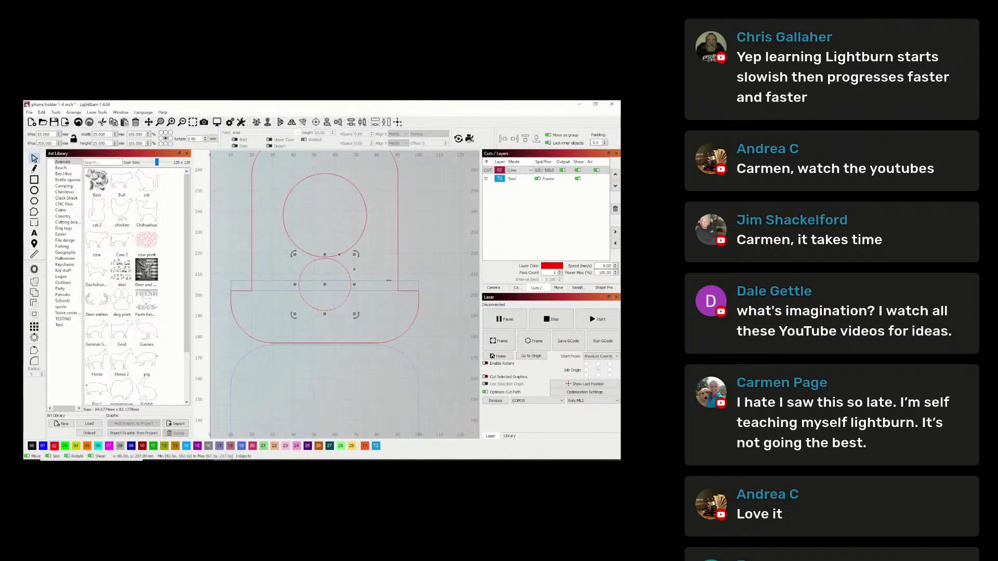
shift+click(389, 281)
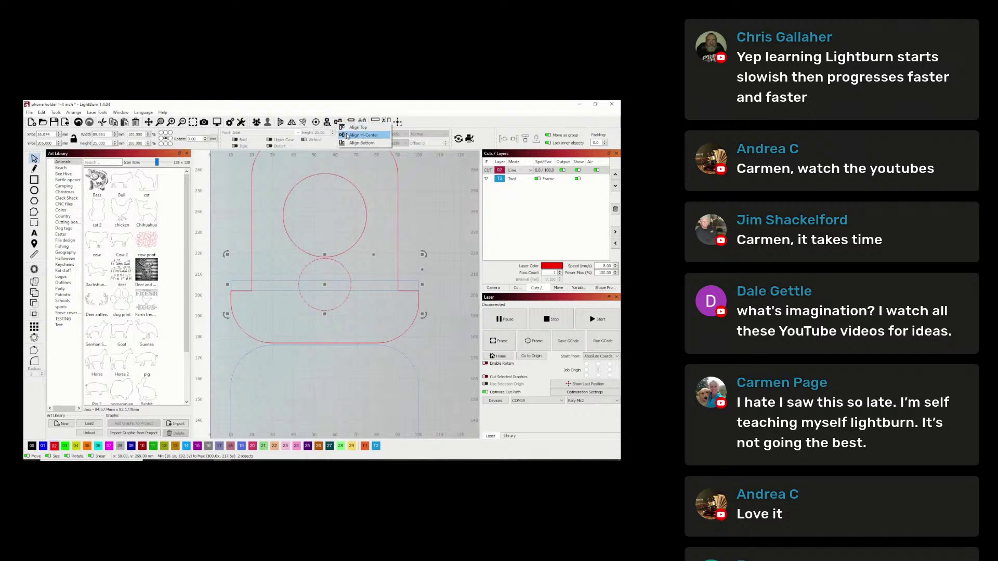
key(Down)
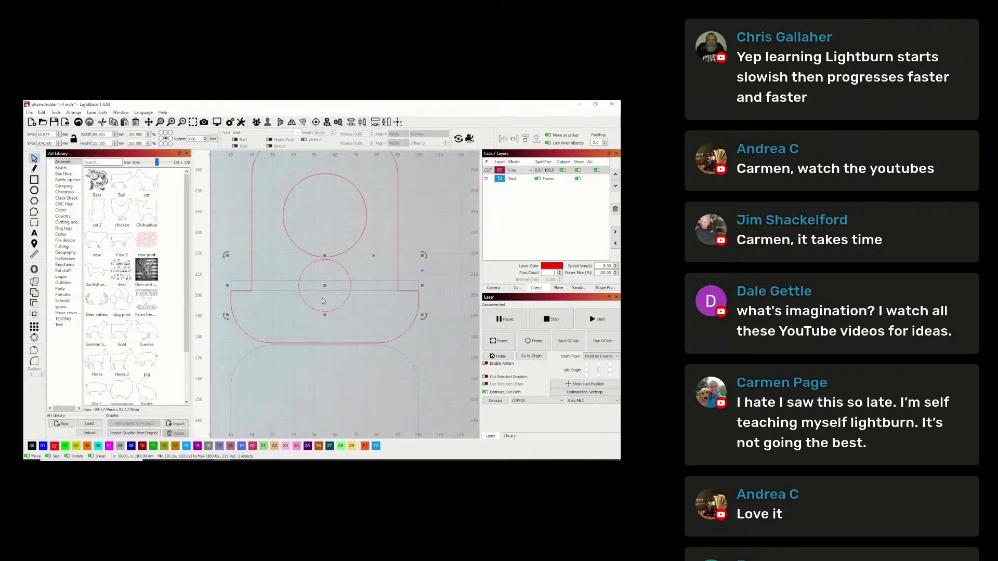
click(451, 189)
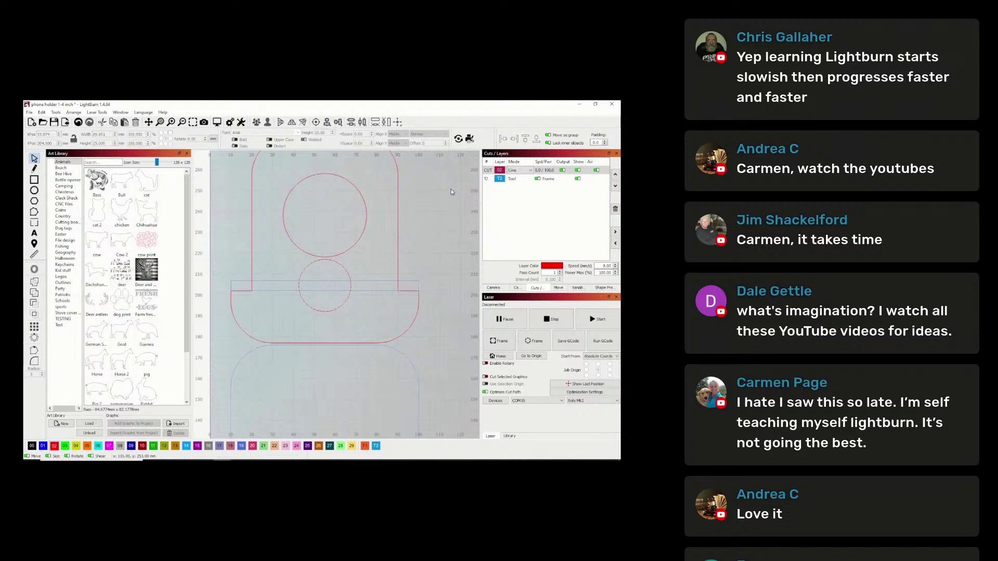
click(343, 267)
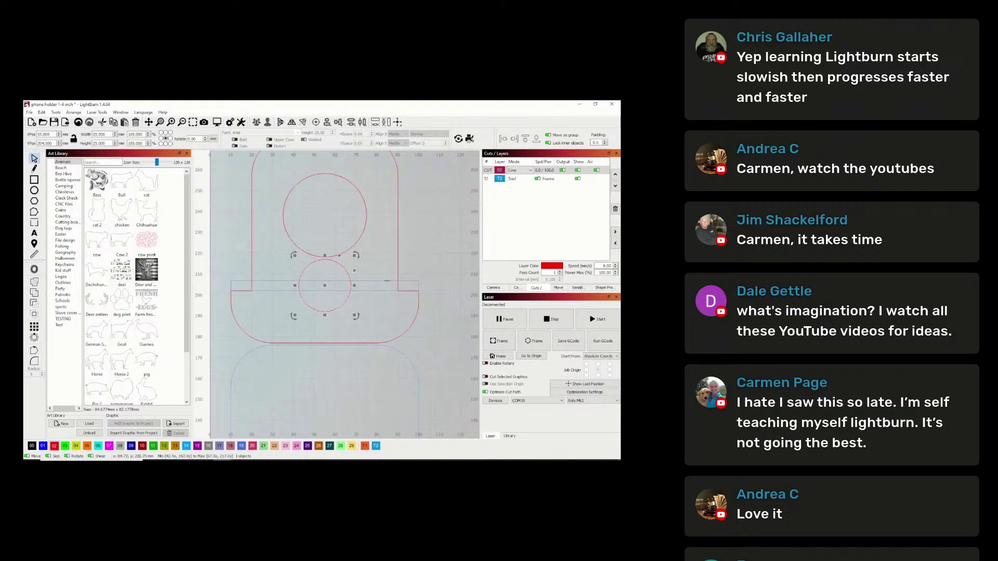
shift+click(387, 281)
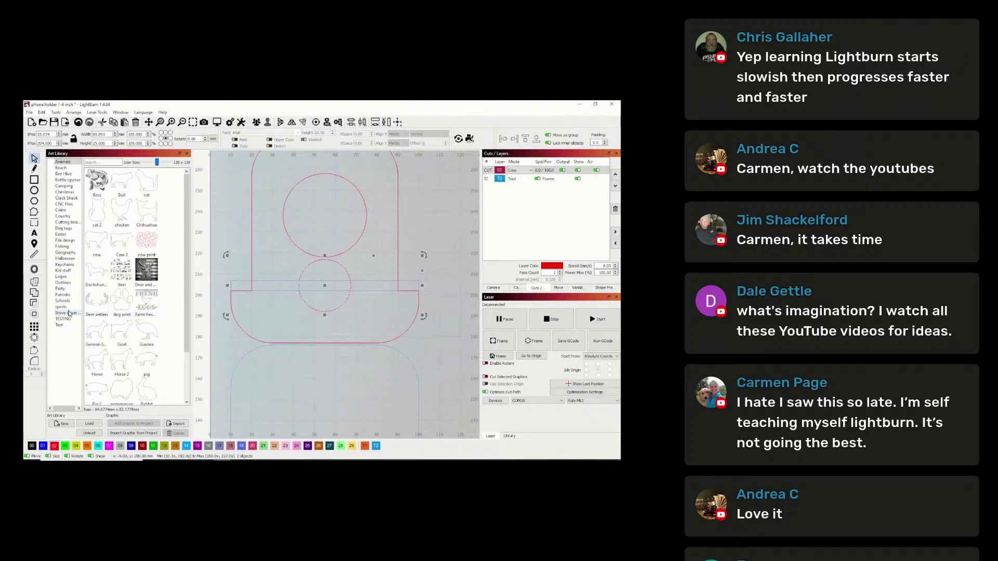
click(444, 216)
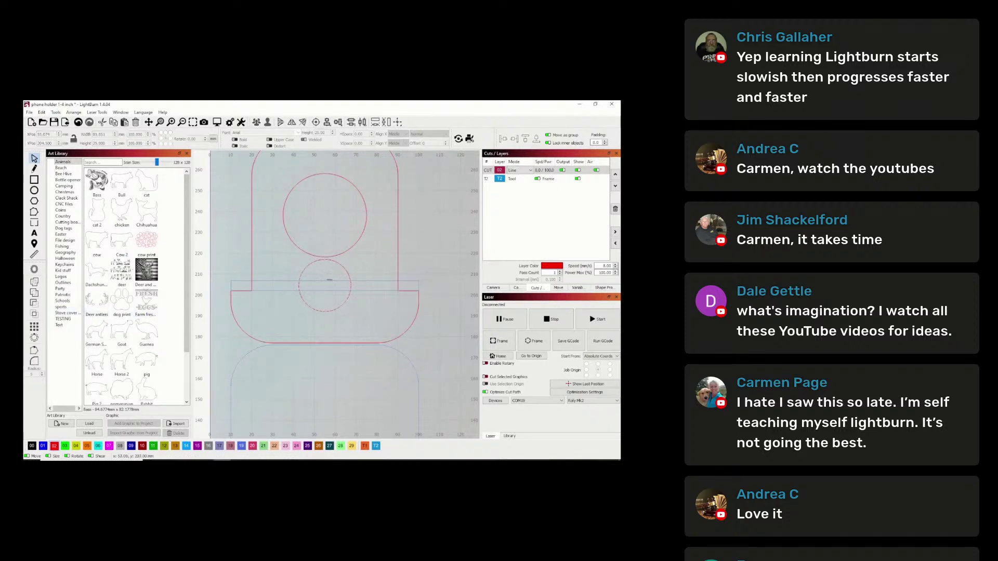
- Stretch the thin rectangle upward past the 25 mm circle, to about 19 mm high, and subtract it from the circle
click(330, 281)
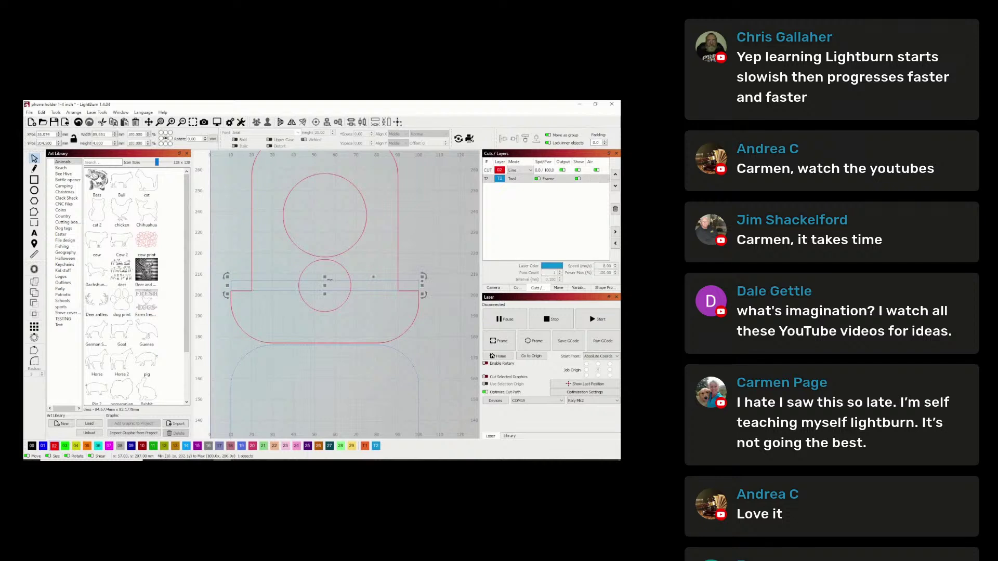
drag(325, 278, 328, 247)
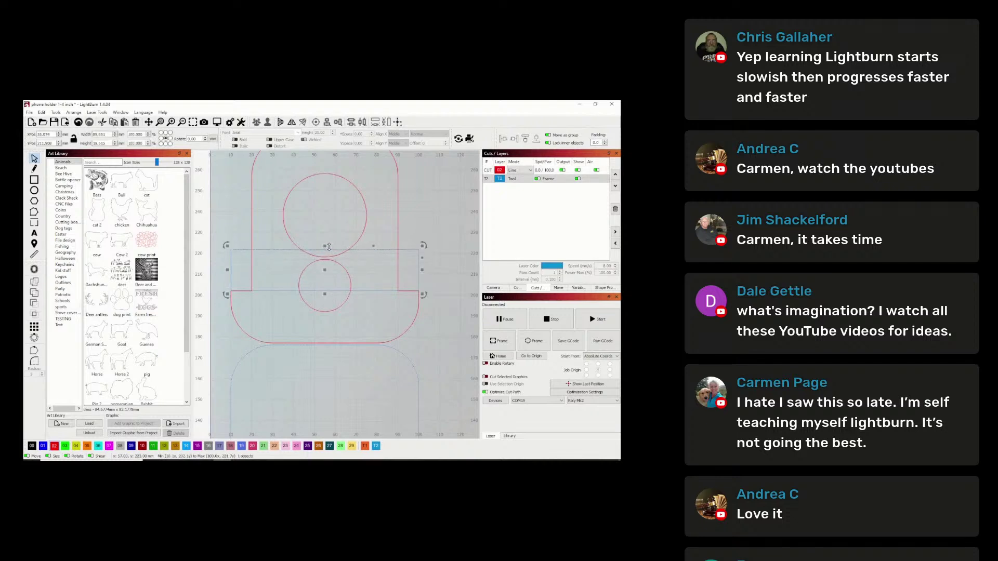
click(350, 295)
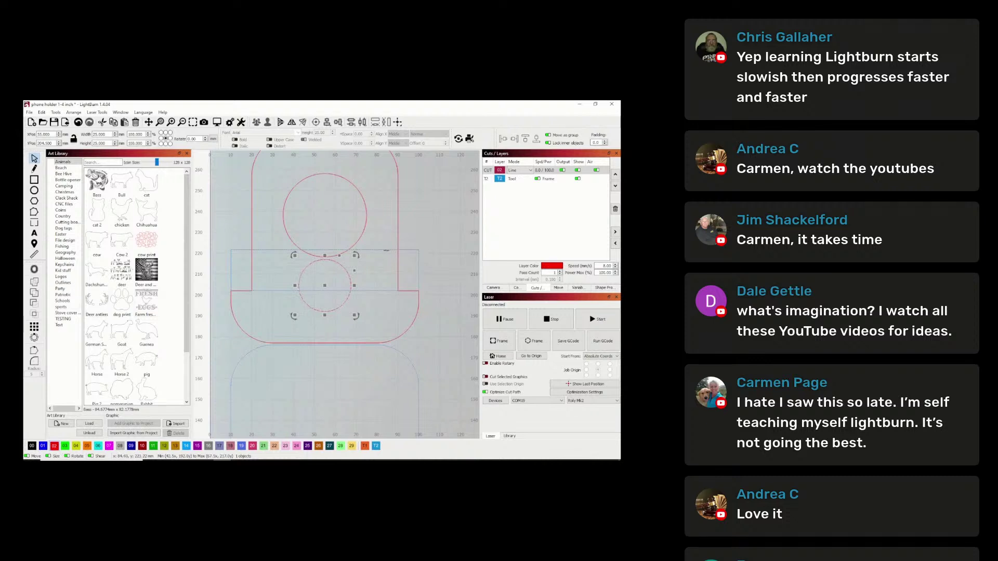
shift+click(387, 250)
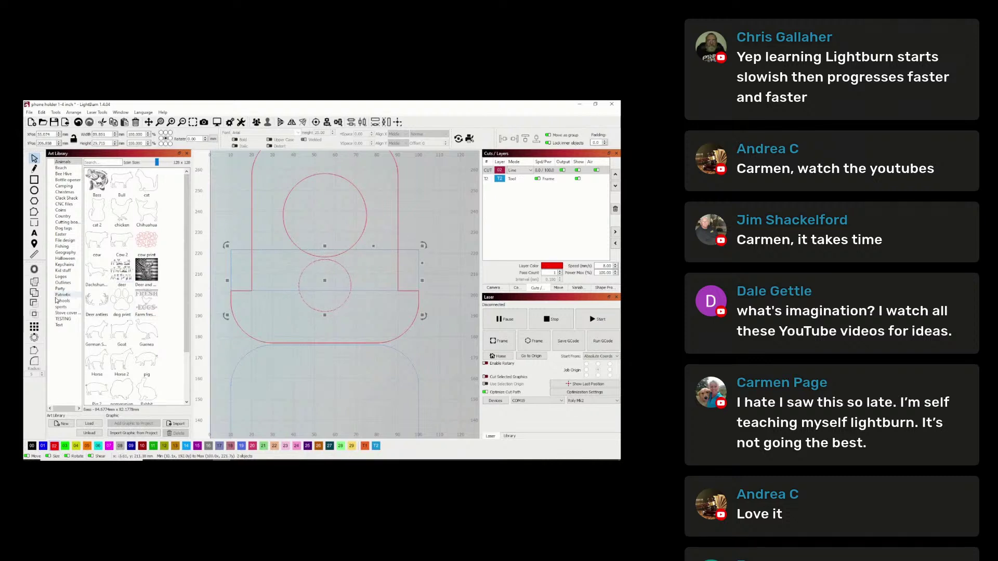
click(34, 303)
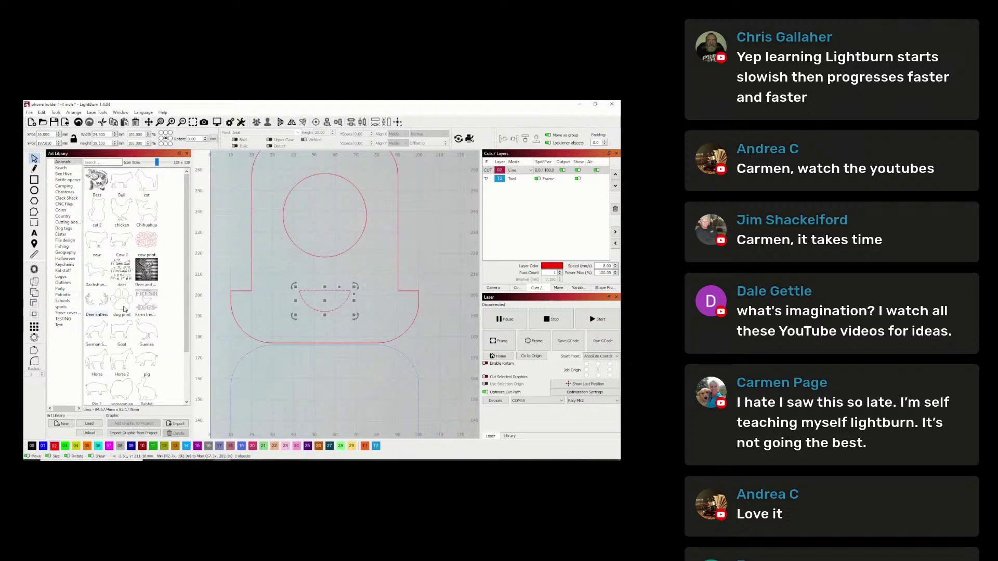
click(465, 247)
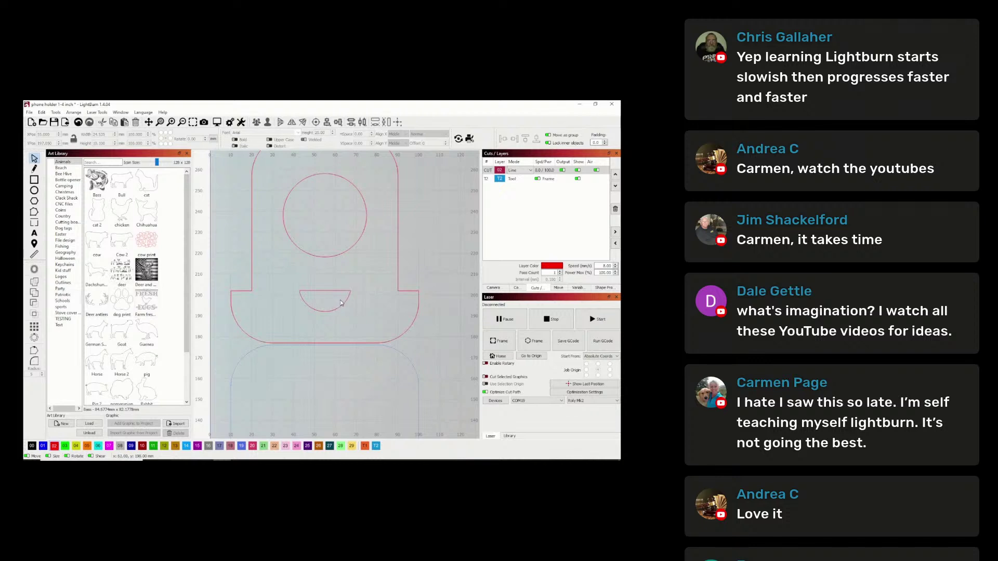
- Duplicate the complete piece with the round and half-round holes and place the copy beside the tall plate below it
scroll(329, 304, down, 6)
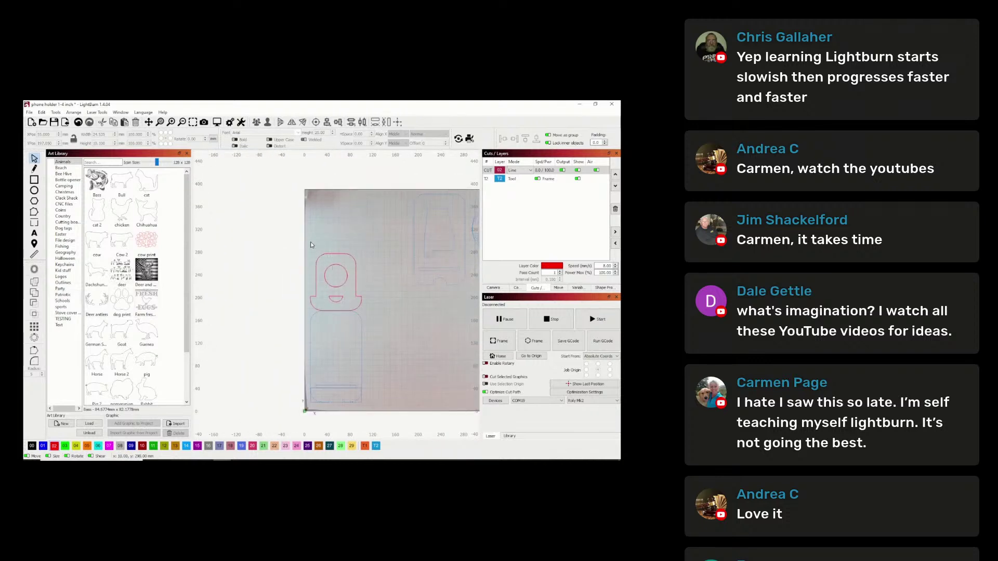
drag(306, 239, 372, 325)
right_click(337, 282)
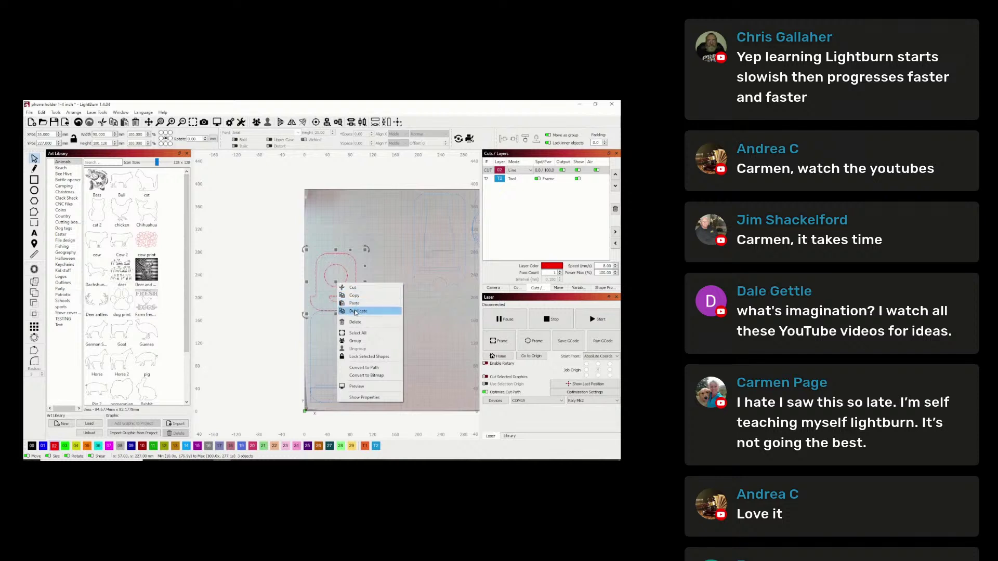
click(357, 314)
drag(336, 282, 395, 374)
- Assign the original piece with the half-round hole to tool layer T2 and save the project
drag(302, 231, 367, 318)
click(377, 446)
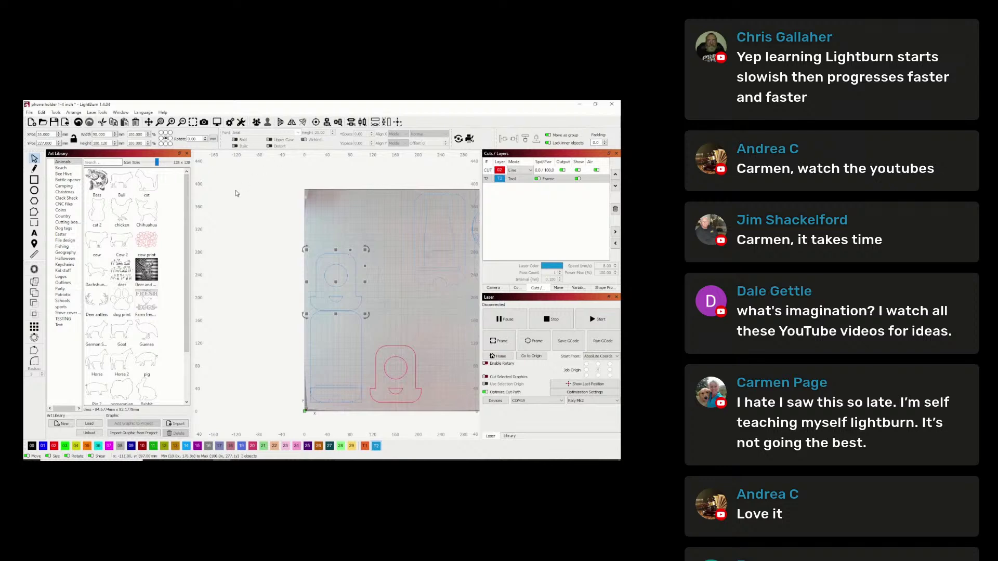
click(54, 122)
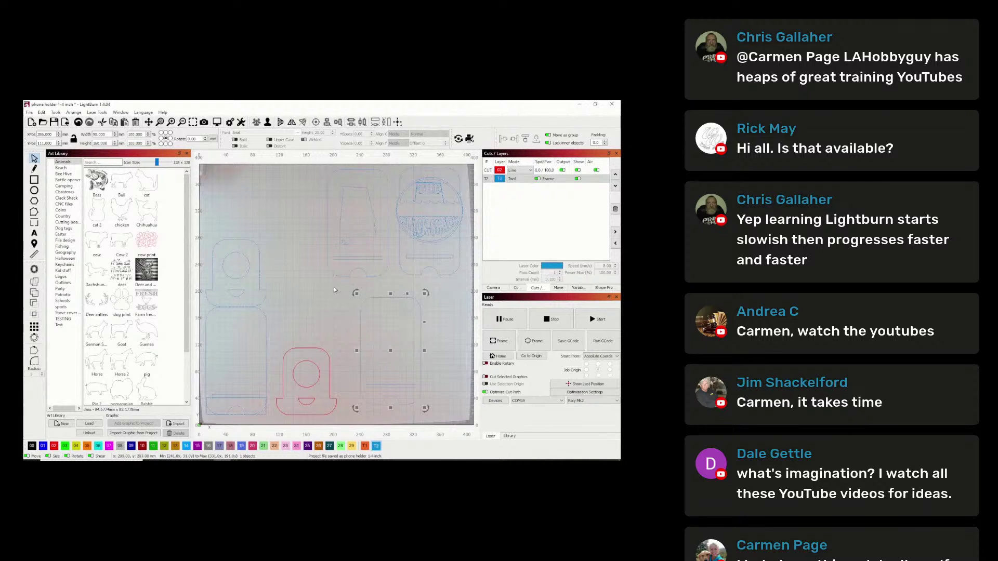
- Clear the selection and start the laser job for the red piece with the half-round hole
click(335, 290)
click(401, 330)
click(340, 323)
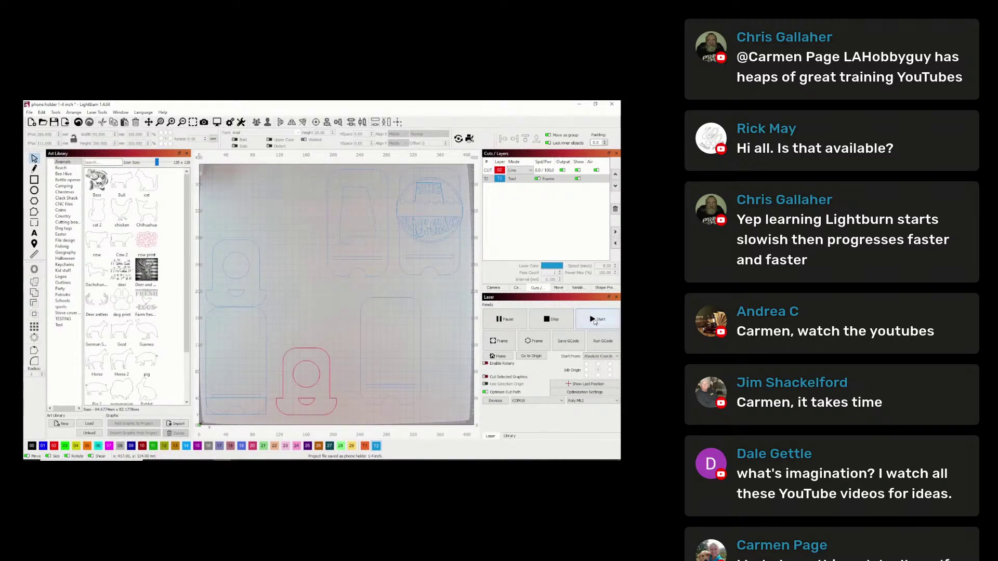
click(537, 339)
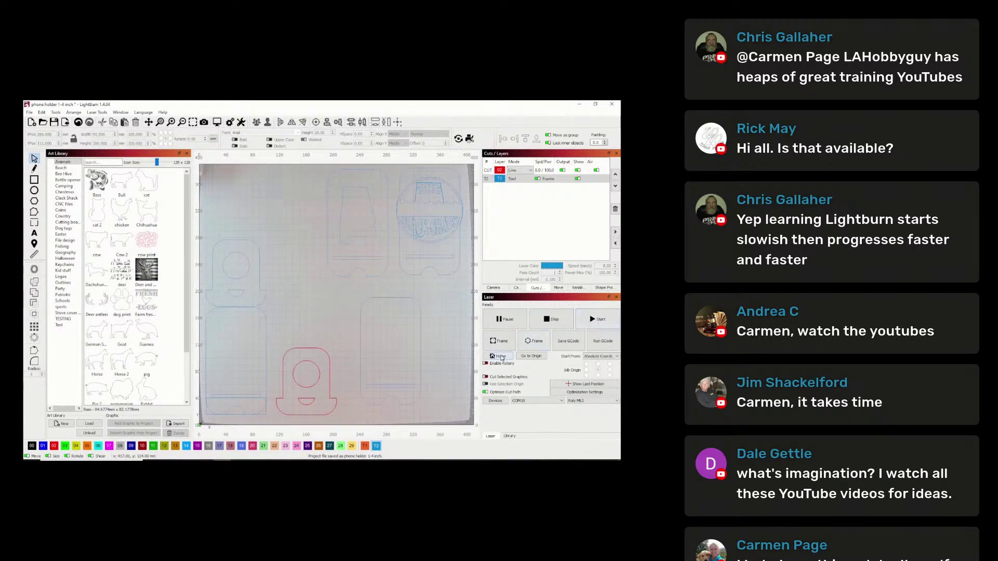
click(595, 319)
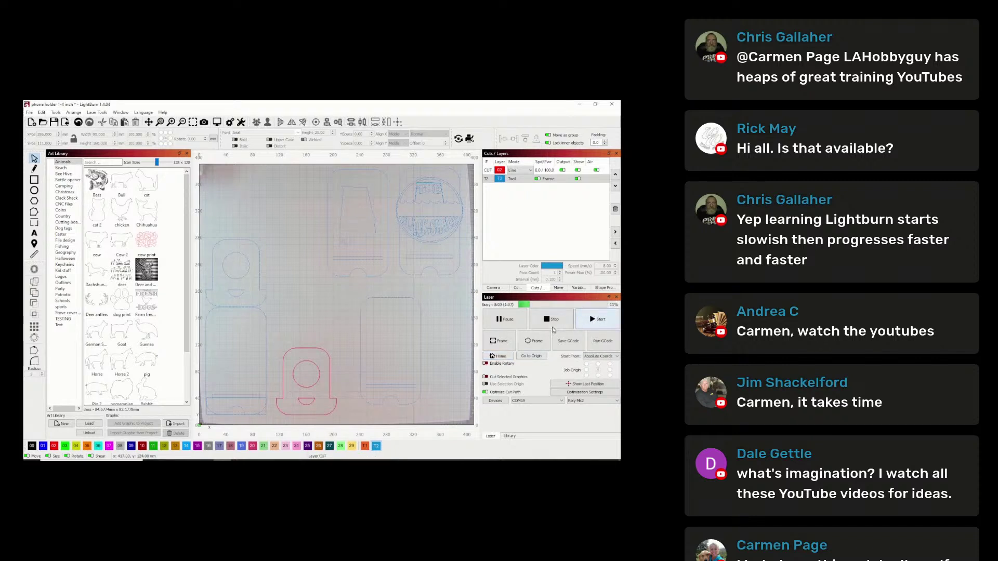
- Assign the tall slotted plate beside the red piece to the red CUT layer
click(422, 308)
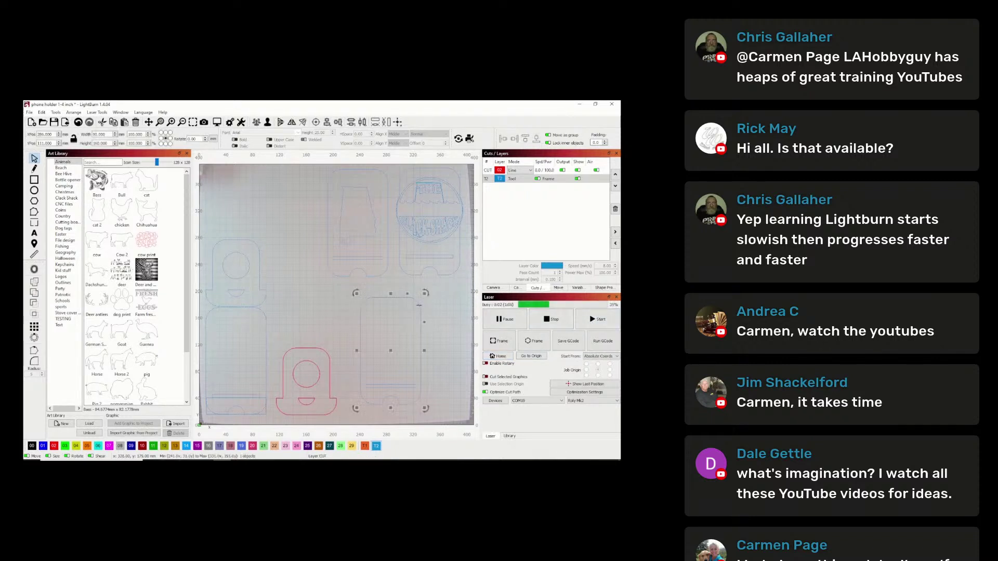
click(54, 446)
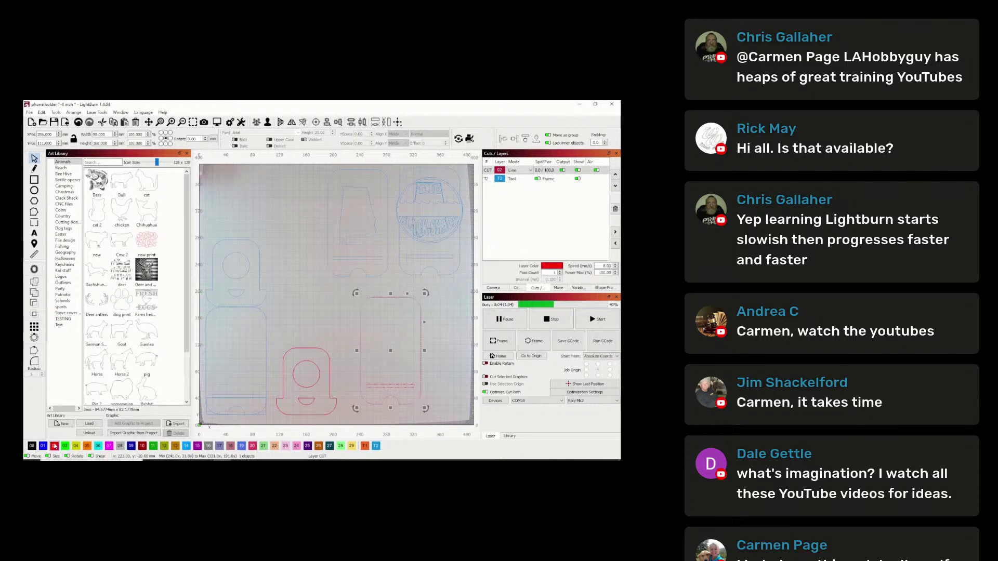
click(447, 320)
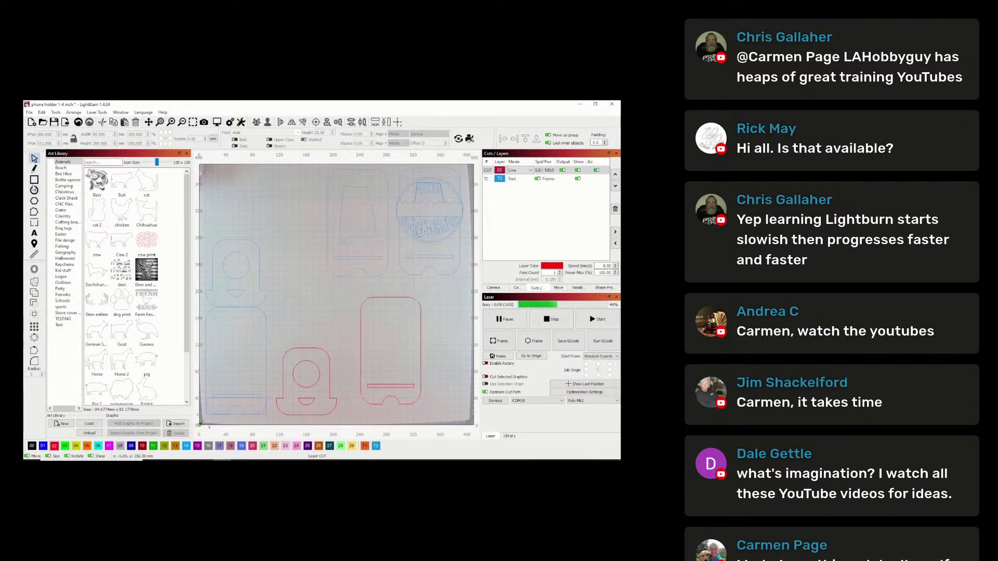
- Draw a tall ellipse about 60 by 100 mm in the empty area above the red piece
click(35, 190)
mouse_move(300, 225)
mouse_down()
mouse_move(285, 259)
mouse_move(327, 295)
mouse_up()
key(Escape)
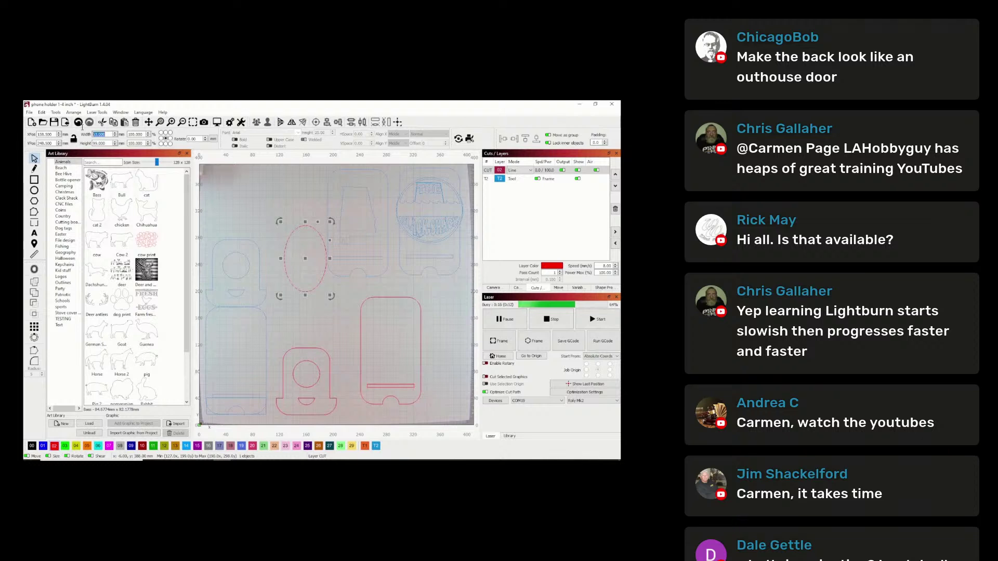
click(272, 222)
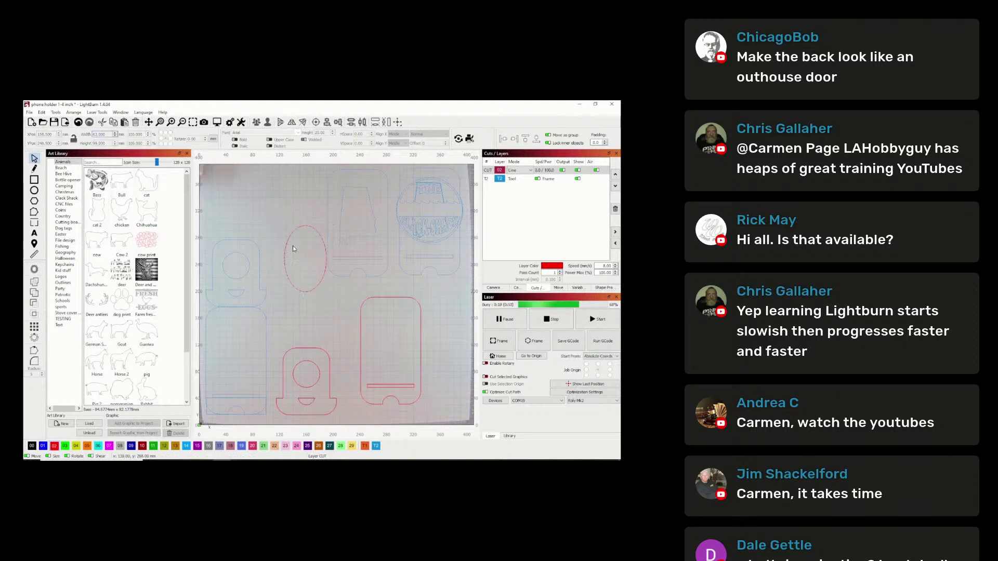
- Scale the ellipse down to about 47 by 75 mm and move it onto the red plate's left edge
click(289, 238)
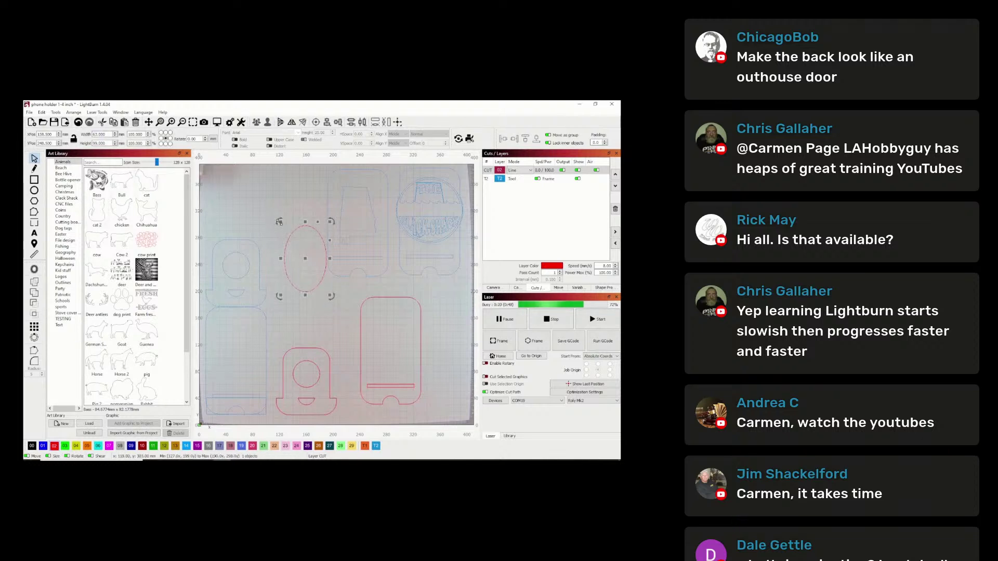
drag(281, 220, 294, 239)
drag(314, 275, 348, 312)
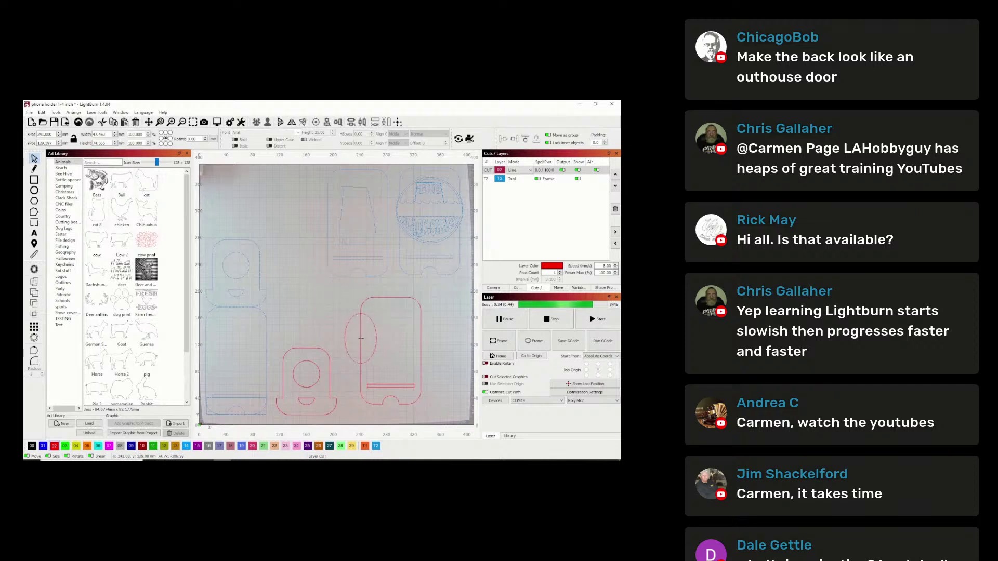
- Narrow the ellipse to about 35 mm wide and centre it on the red plate's left edge
click(378, 338)
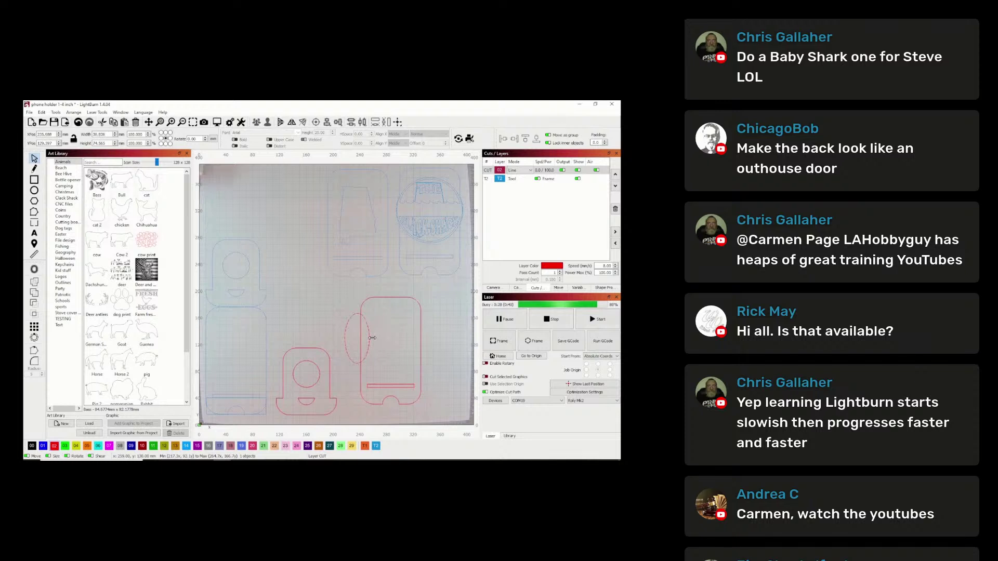
drag(357, 337, 360, 340)
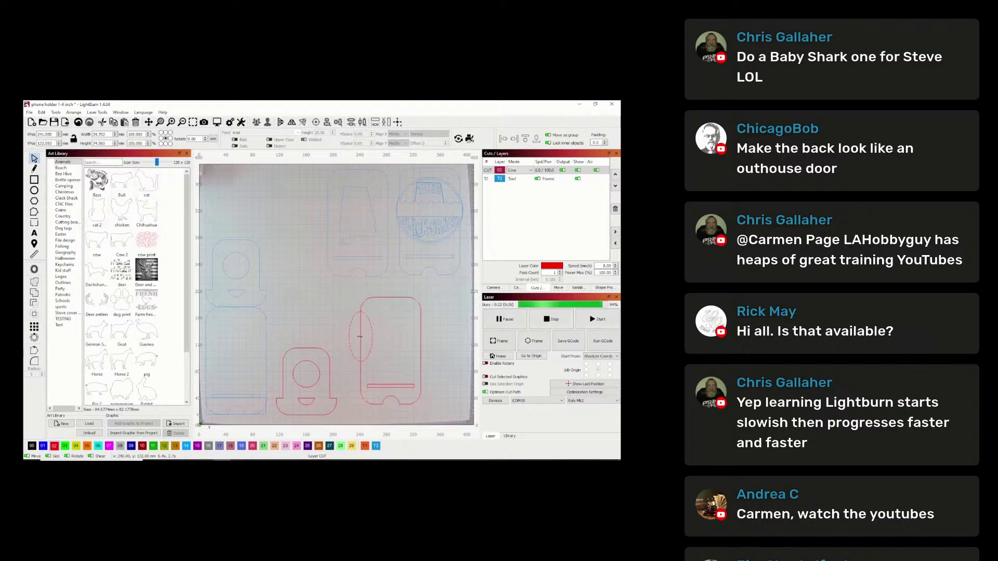
click(359, 337)
- Duplicate the ellipse and shift the copy 90 mm sideways so its centre lies on the red plate's right edge
right_click(361, 337)
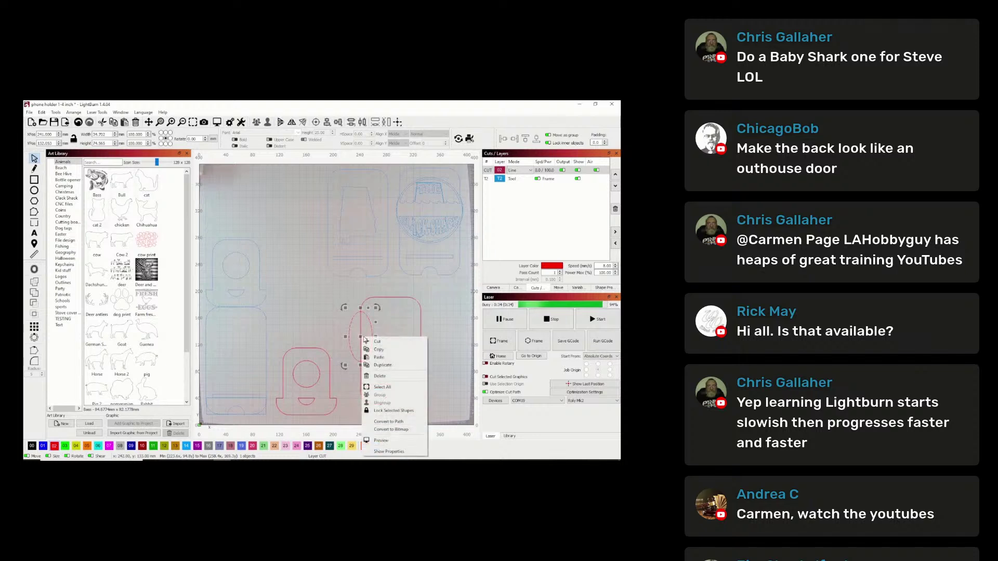
click(384, 360)
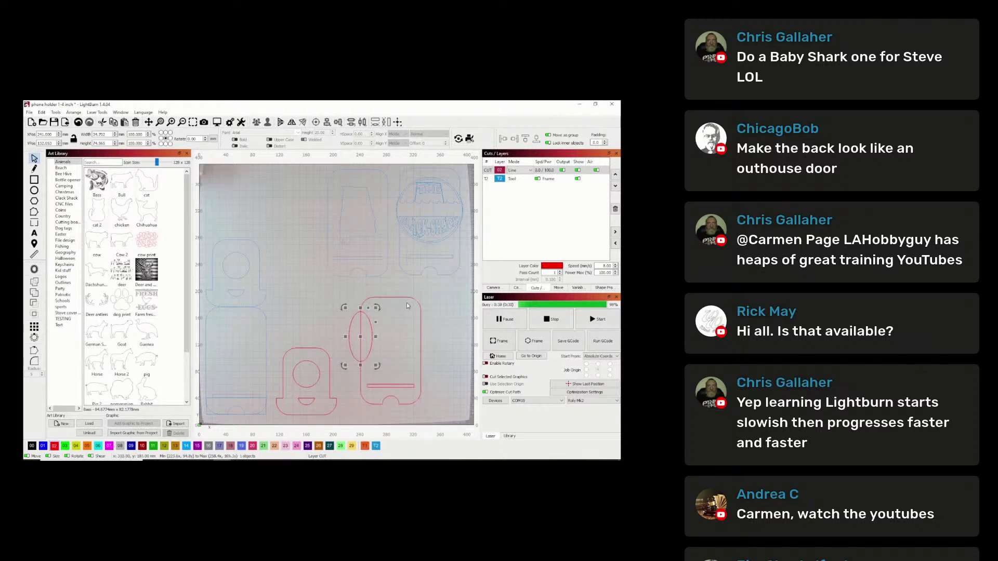
key(Right)
key(Right)
key(Right)
key(Right)
key(Right)
key(Right)
key(Right)
key(Right)
key(Right)
key(Right)
key(Right)
key(Right)
key(Right)
key(Right)
key(Right)
key(Right)
key(Right)
key(Right)
key(Right)
key(Right)
key(Right)
key(Right)
scroll(422, 339, up, 10)
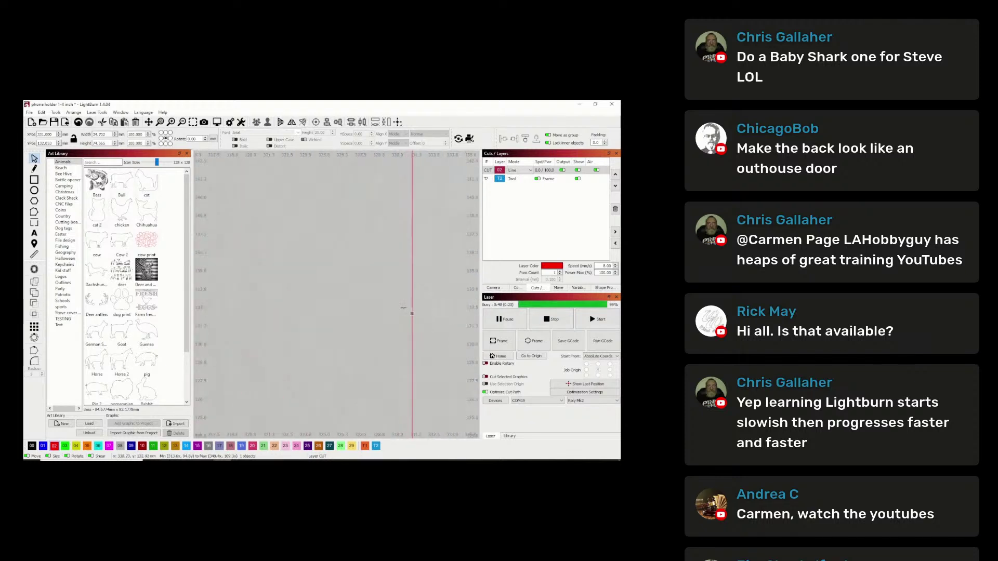
scroll(403, 308, up, 10)
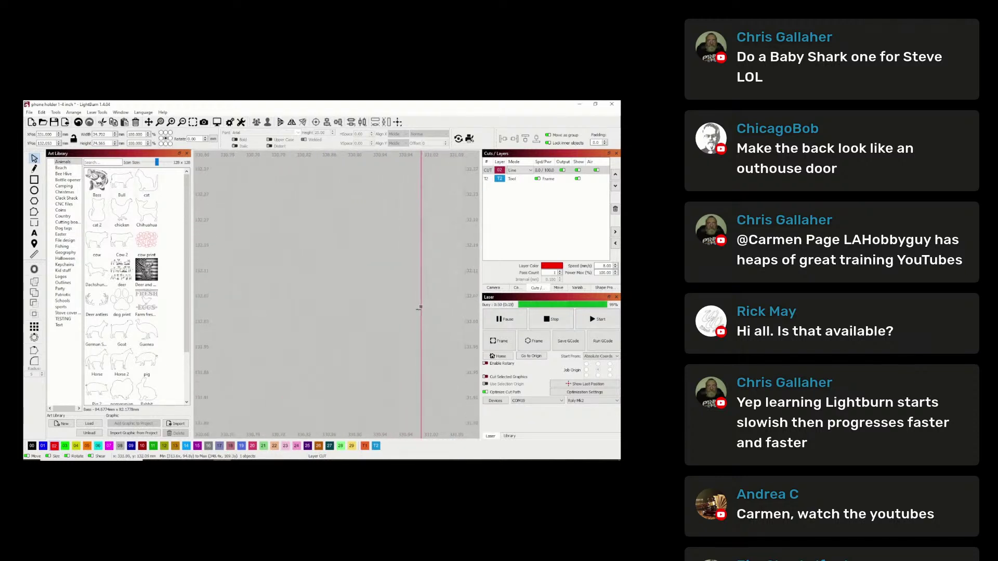
scroll(419, 308, up, 5)
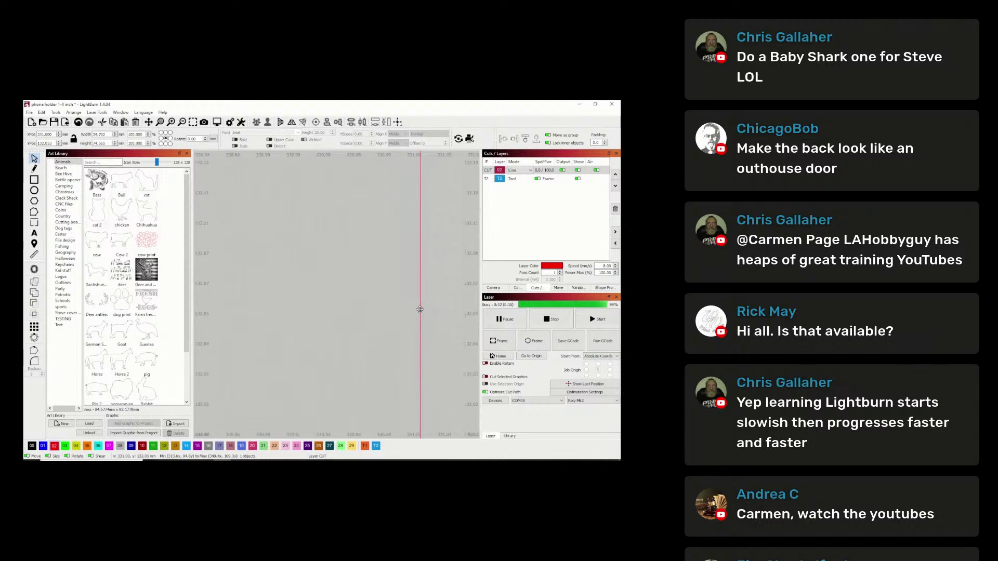
- Group the two tall ellipses on the red plate's left and right edges into one object
scroll(420, 310, down, 15)
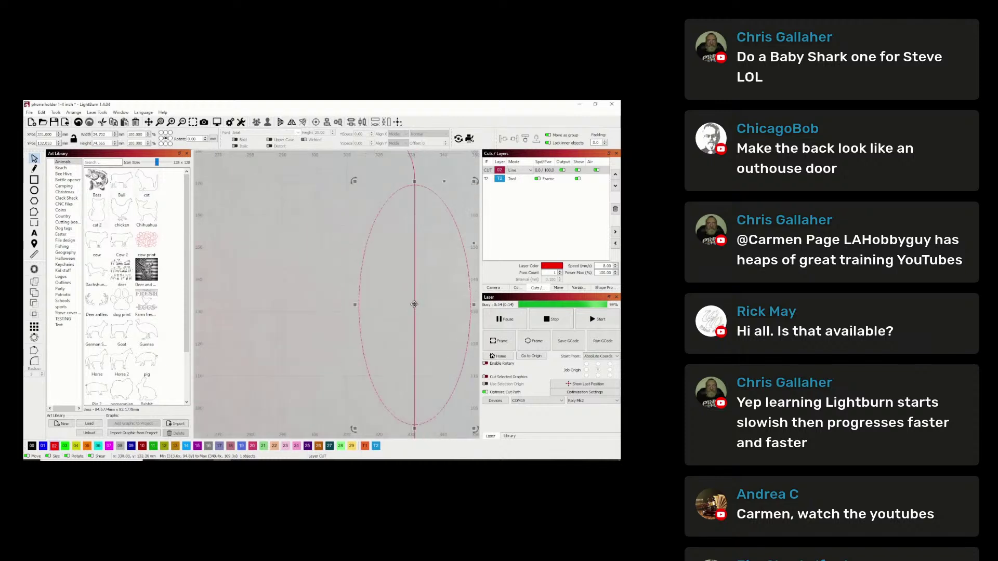
scroll(414, 304, down, 10)
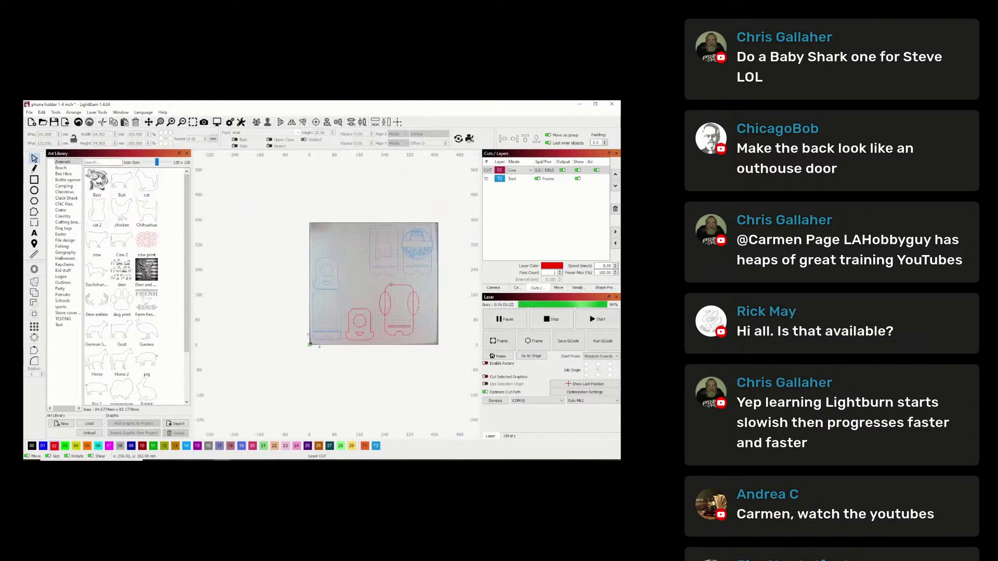
click(390, 298)
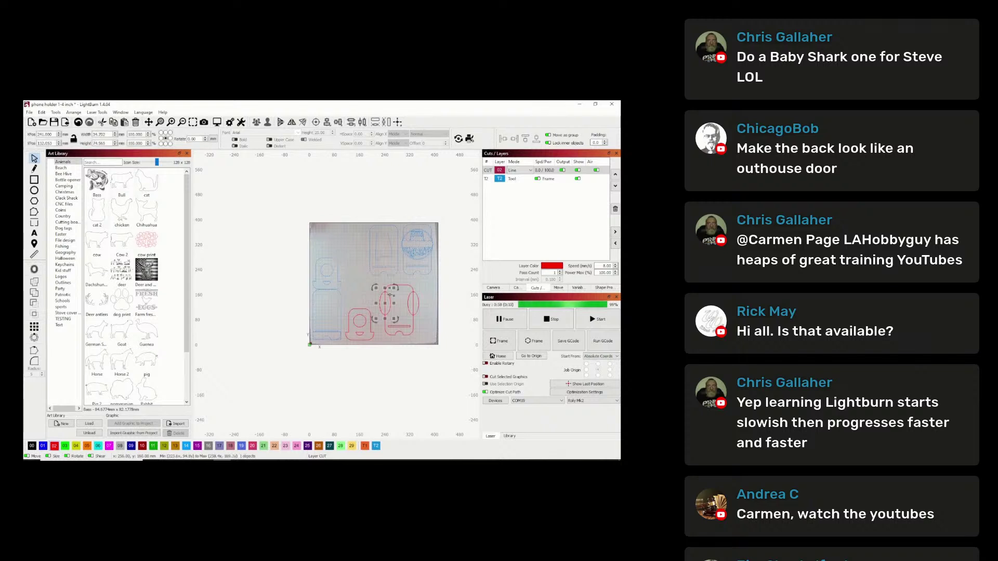
shift+click(418, 299)
right_click(420, 302)
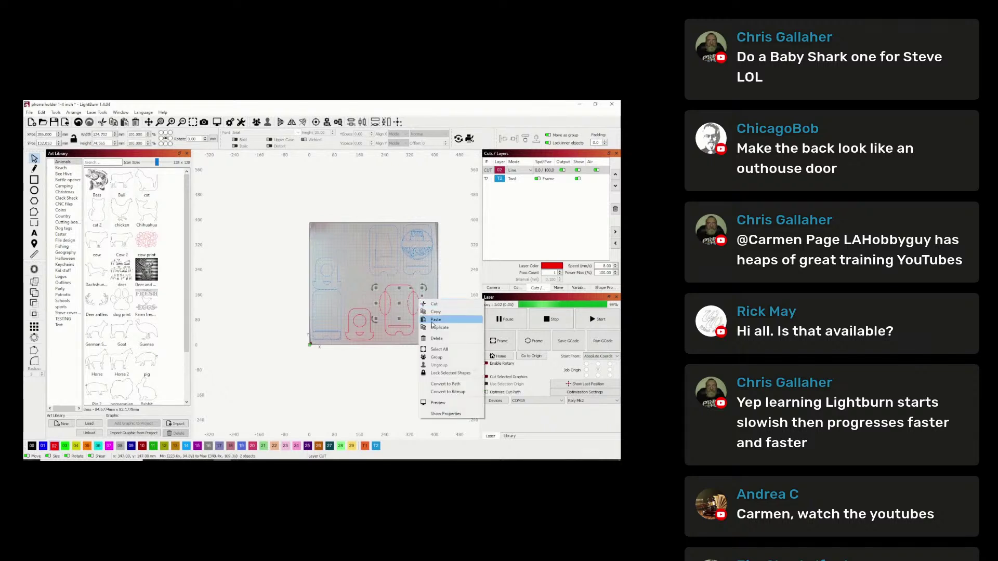
click(460, 284)
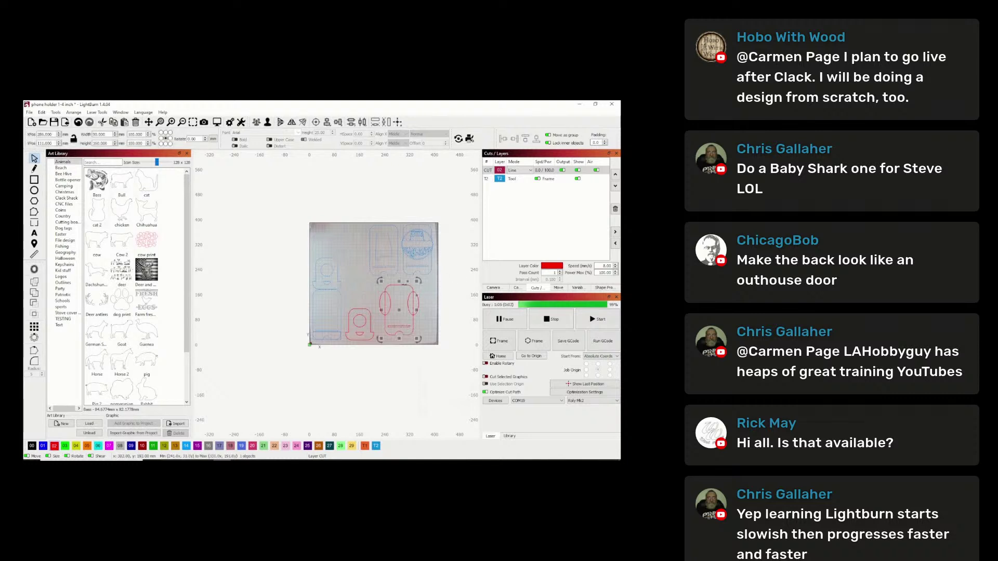
- Subtract the grouped ellipses from the red plate outline with a Boolean difference to form curved side cutouts
click(421, 297)
scroll(423, 297, up, 3)
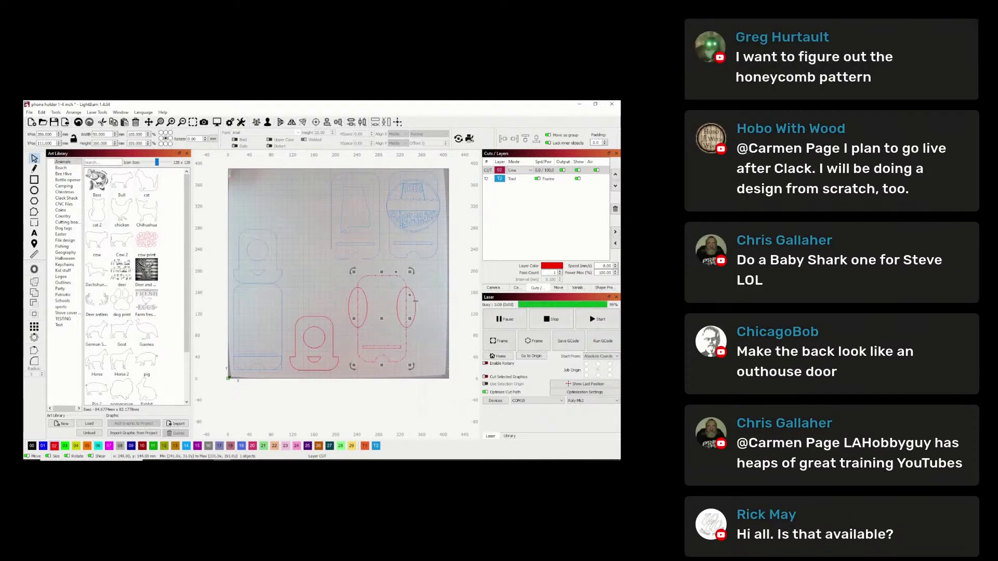
shift+click(387, 317)
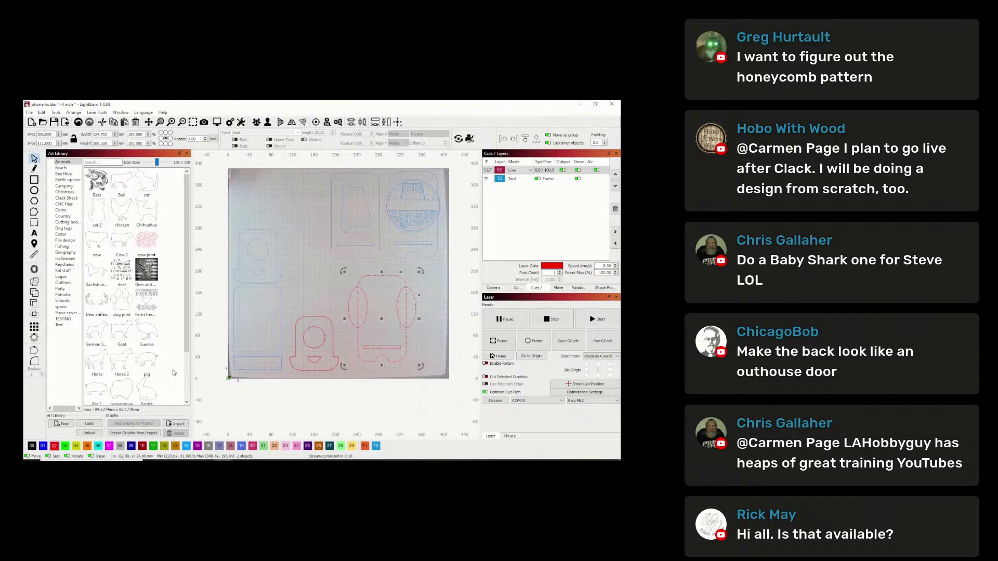
click(35, 304)
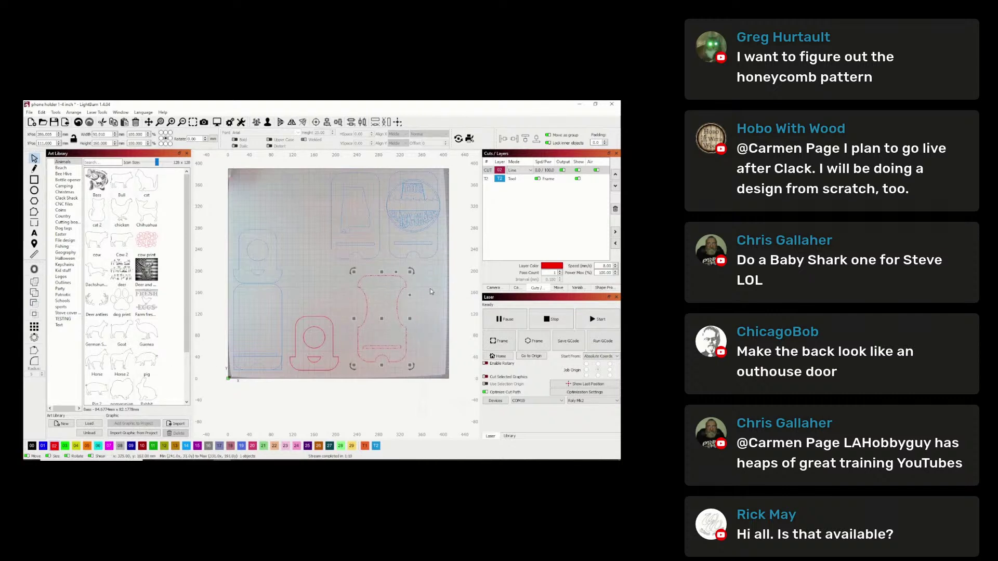
click(404, 307)
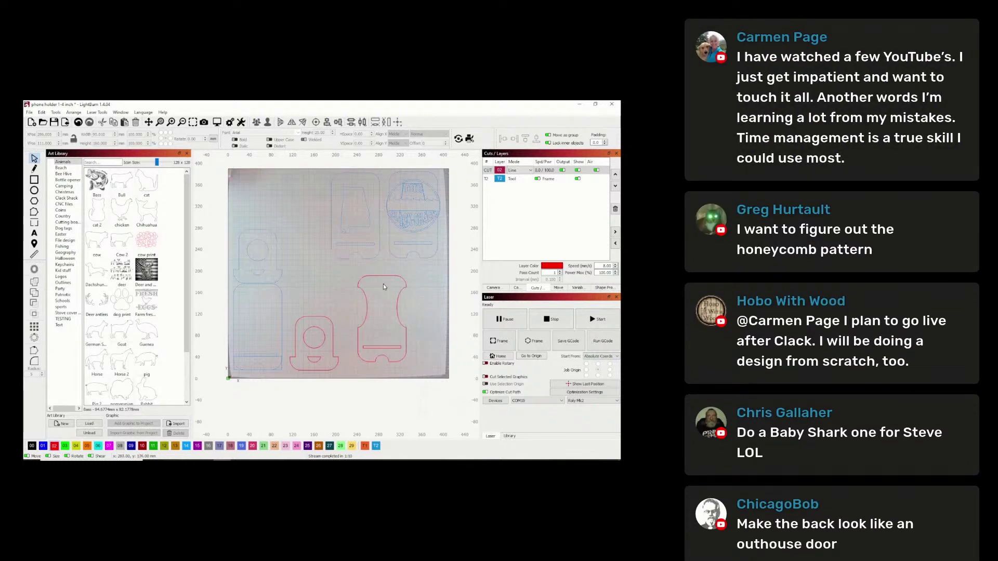
scroll(390, 275, down, 2)
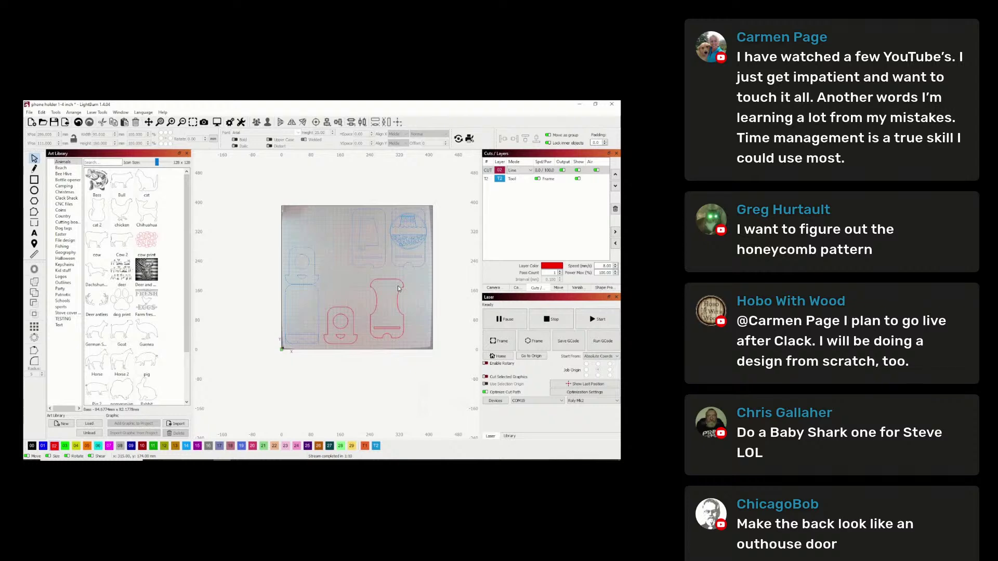